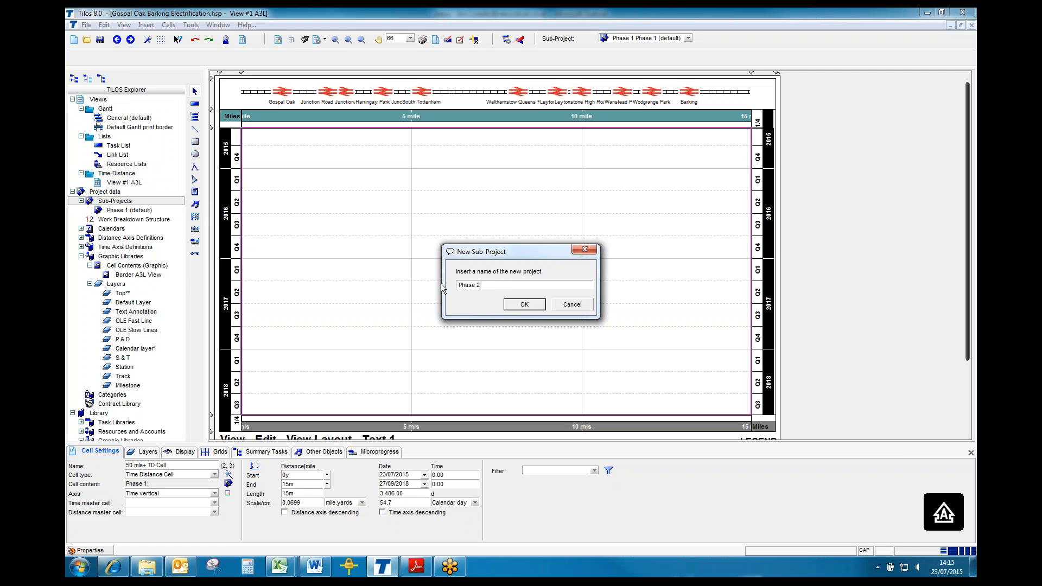
# Create two additional sub-projects, both named Phase 2.
pyautogui.click(531, 305)
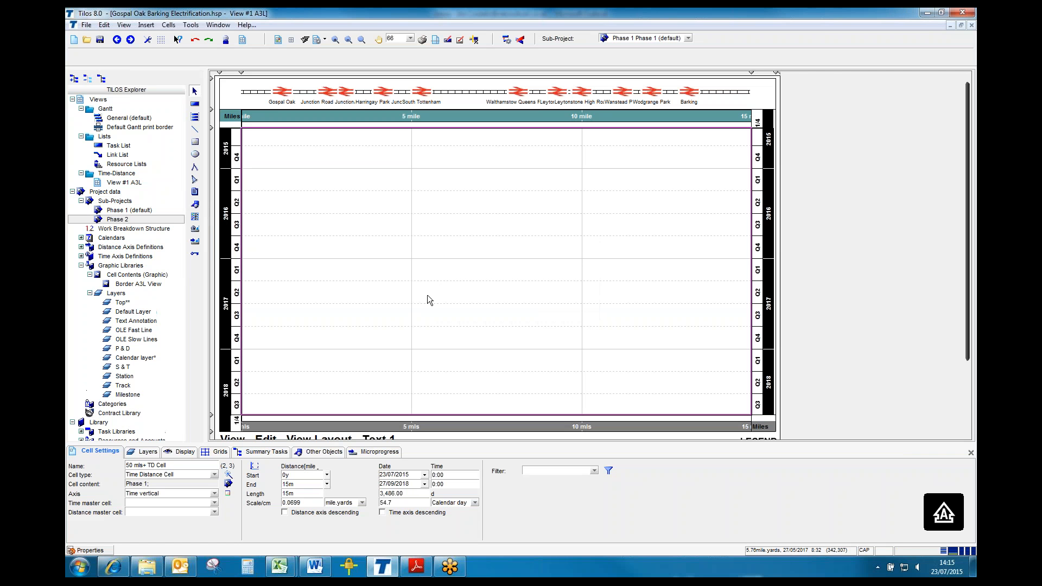
pyautogui.rightClick(128, 205)
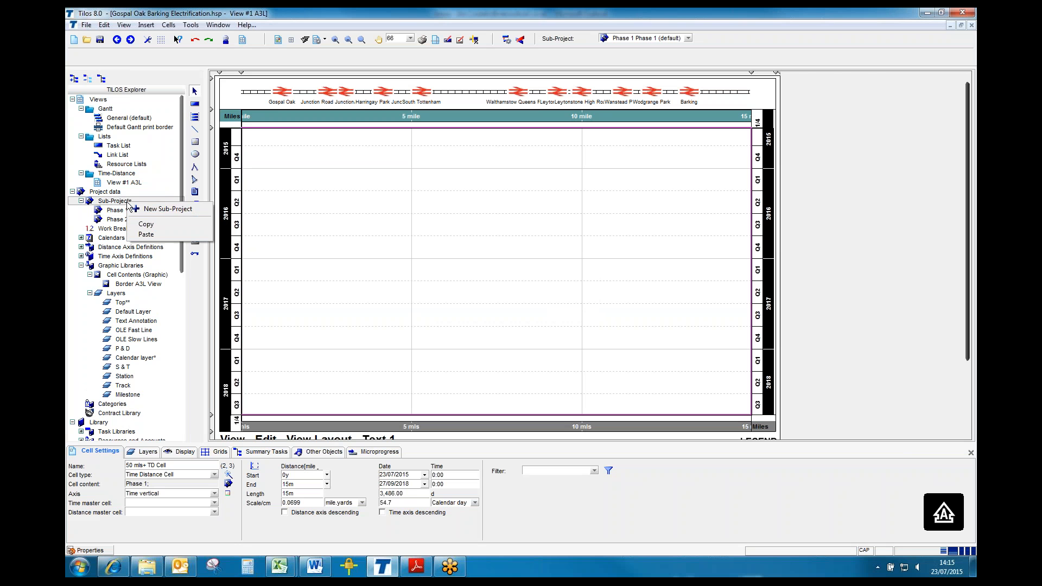
pyautogui.click(152, 212)
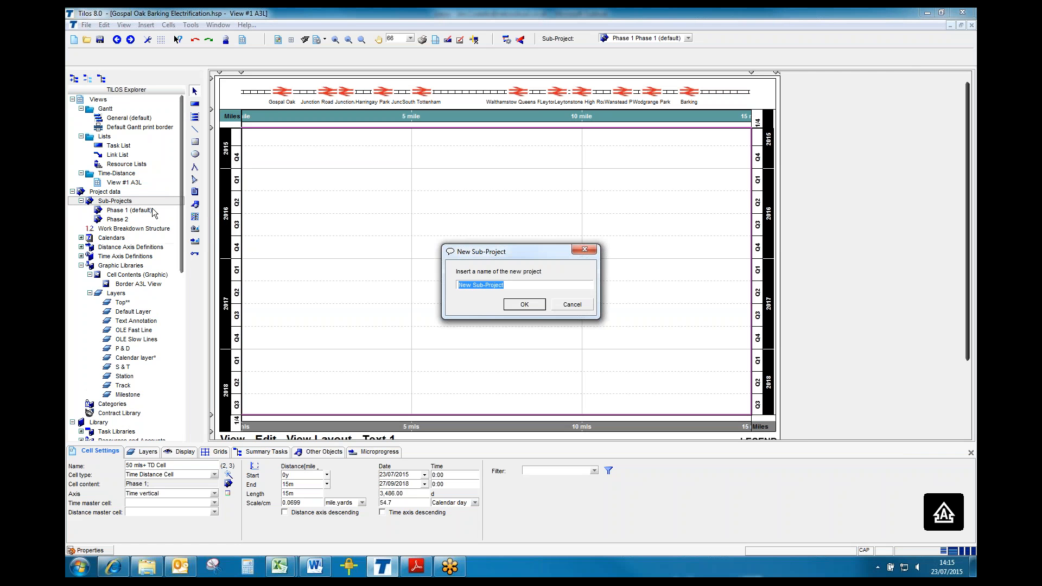
pyautogui.write('Phase 2')
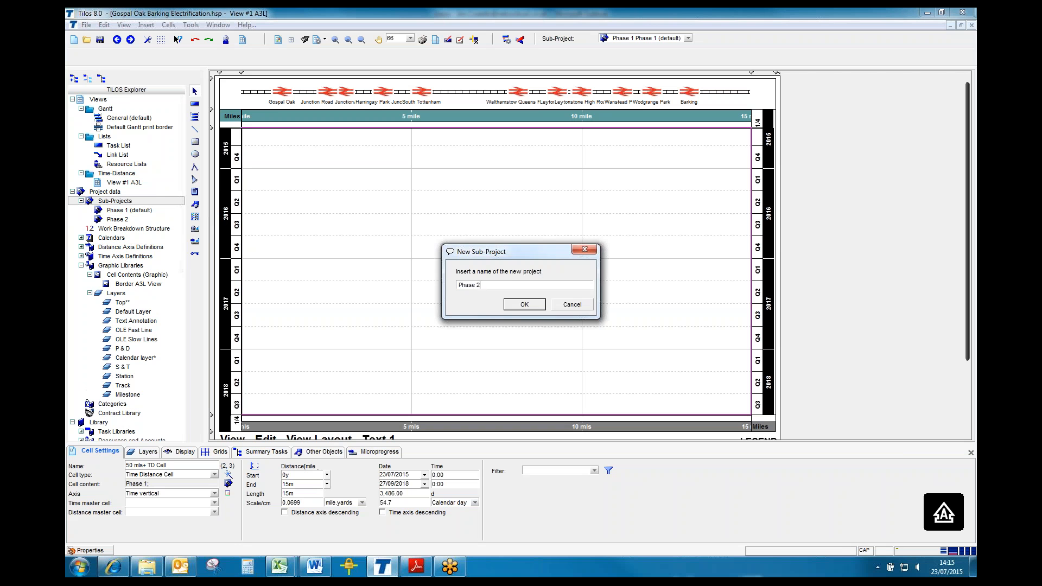
pyautogui.press('Return')
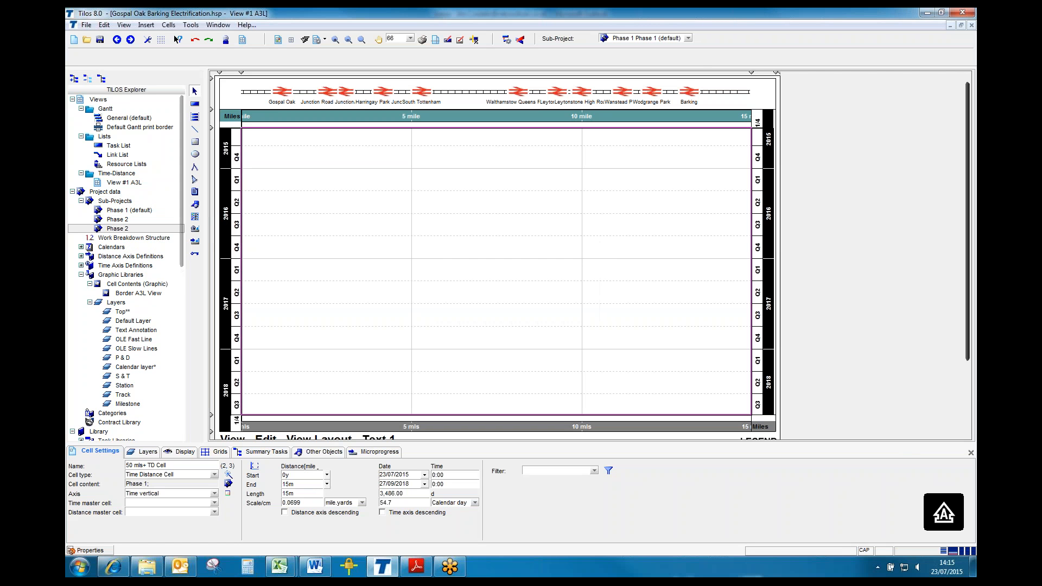
# Rename the second Phase 2 sub-project as Phase 3 and set its Sub-Project-ID to Phase 3.
pyautogui.doubleClick(137, 228)
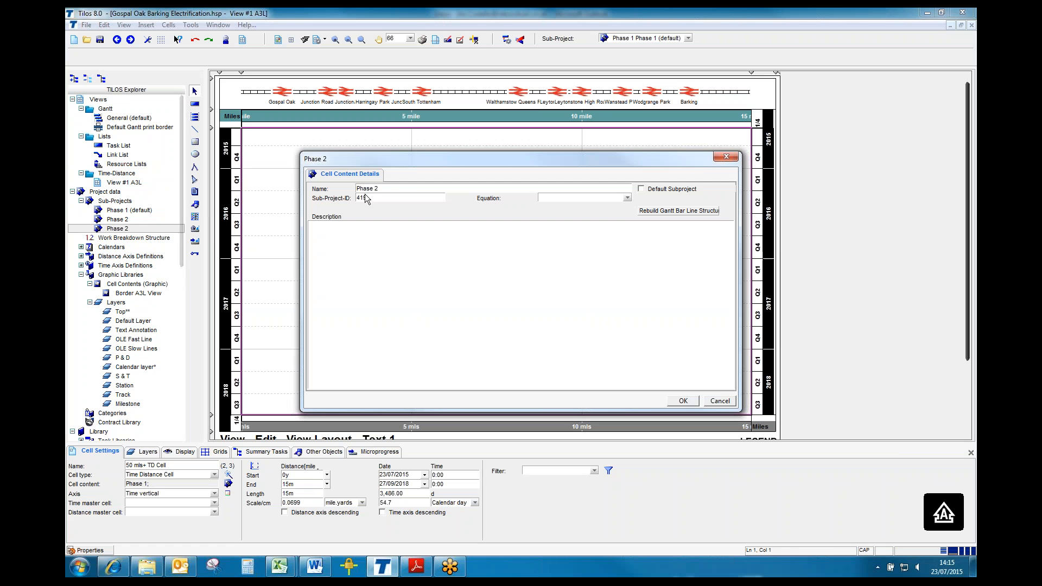
pyautogui.click(410, 188)
pyautogui.click(410, 188)
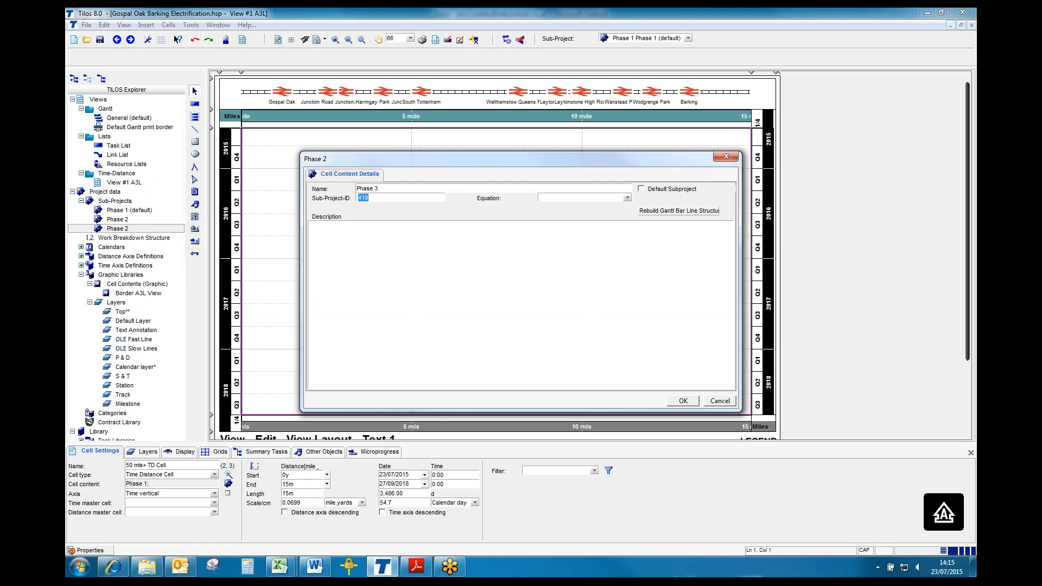
pyautogui.write('Phase 3')
pyautogui.click(682, 401)
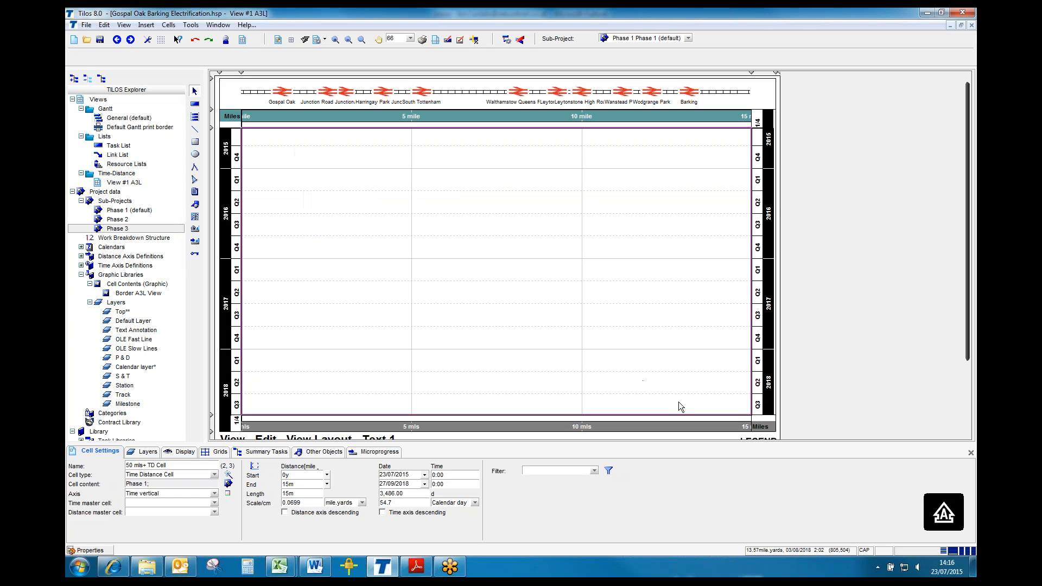
# Set the Sub-Project-ID of the remaining Phase 2 sub-project to Phase 2.
pyautogui.doubleClick(138, 222)
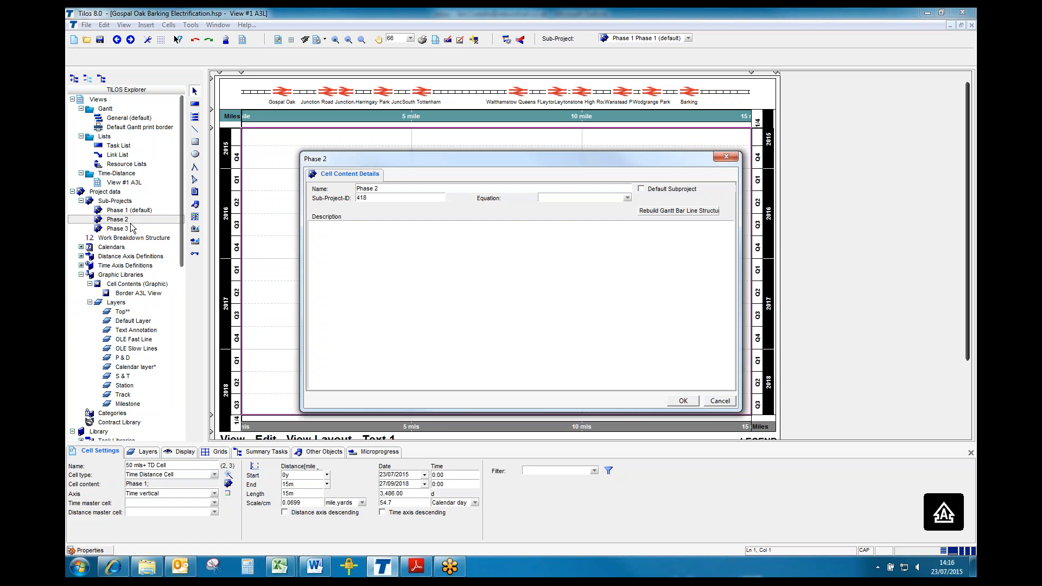
pyautogui.doubleClick(383, 199)
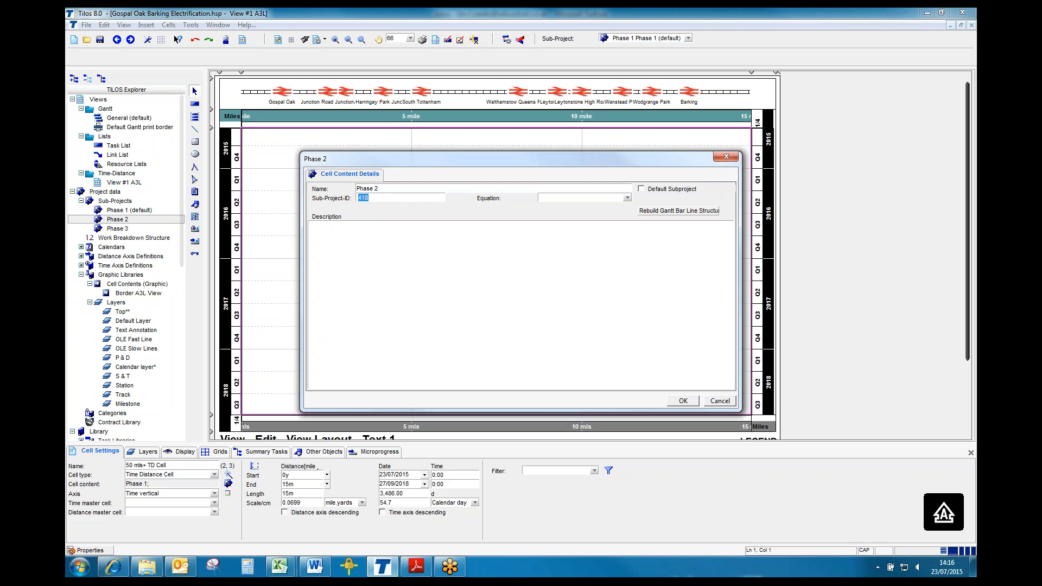
pyautogui.write('Phase 2')
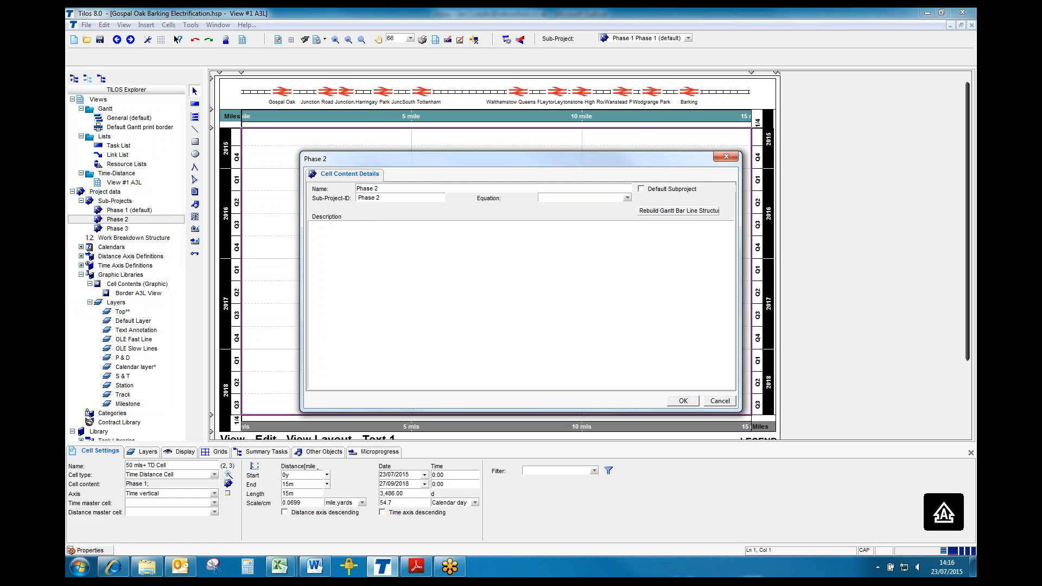
pyautogui.press('Return')
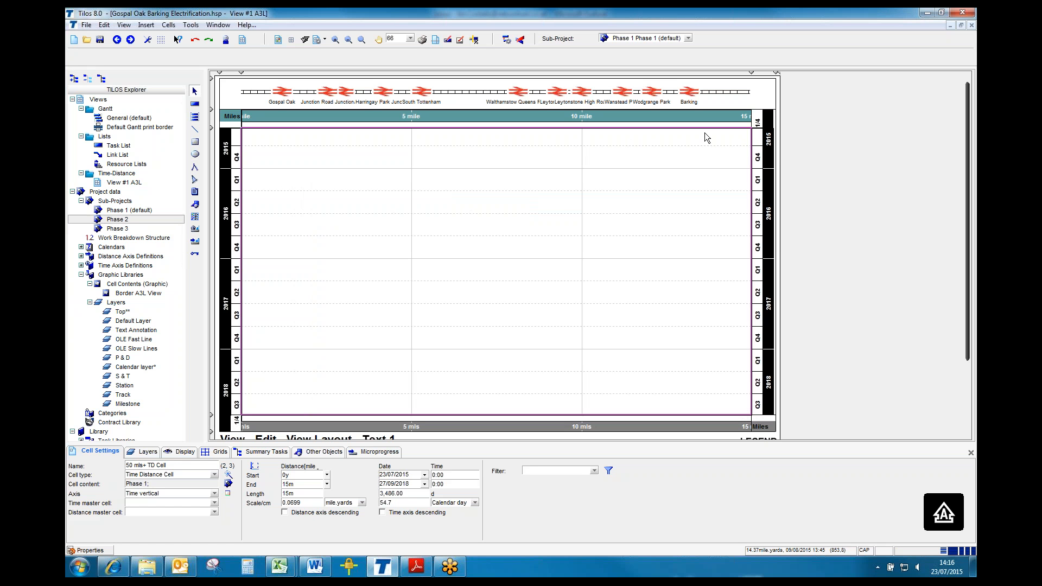
# Add a column after the main time-distance cell and widen it to roughly twice its initial width.
pyautogui.click(169, 24)
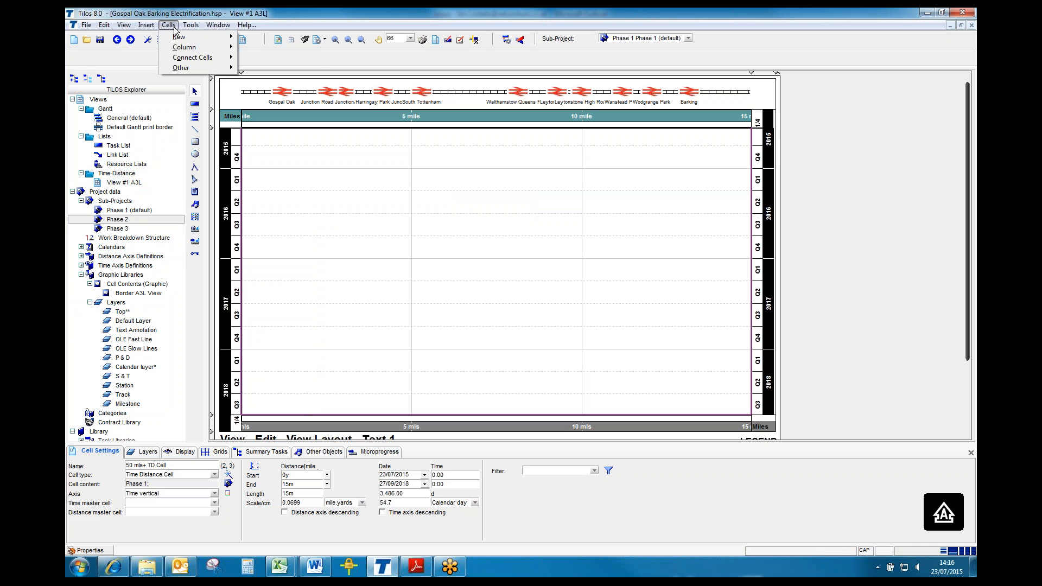
pyautogui.moveTo(188, 49)
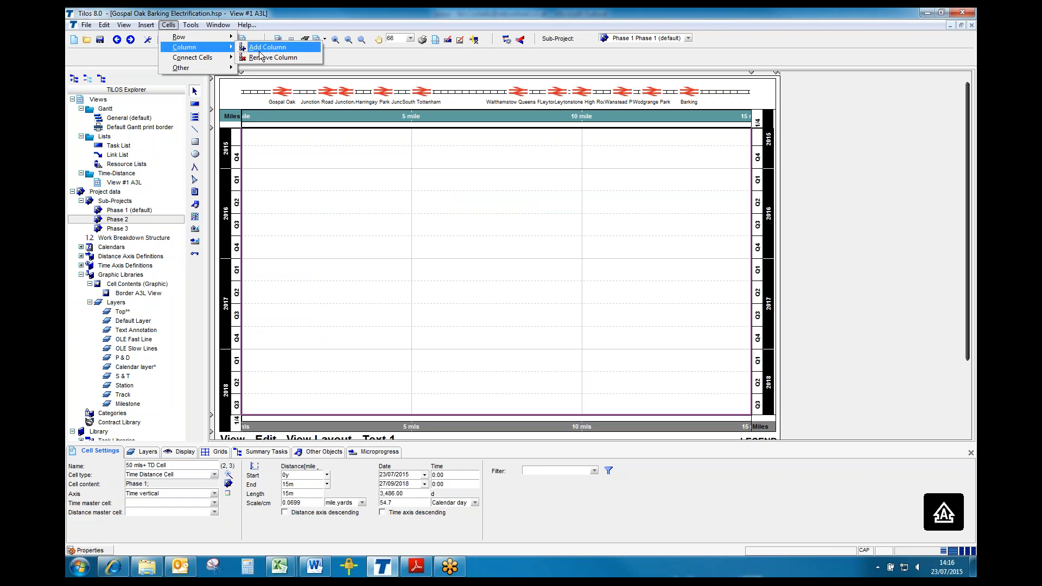
pyautogui.click(259, 51)
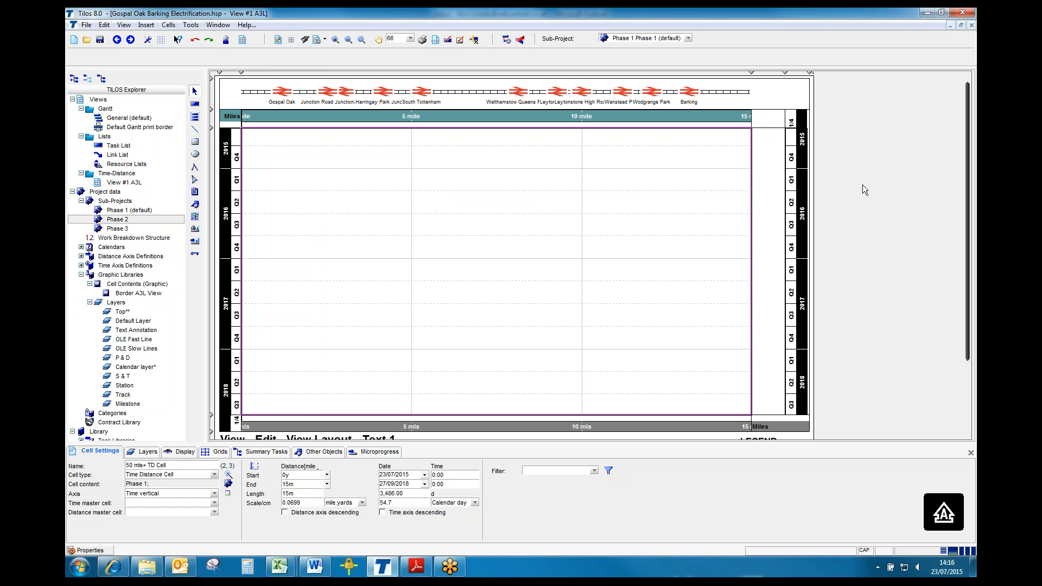
pyautogui.moveTo(786, 73); pyautogui.dragTo(831, 74)
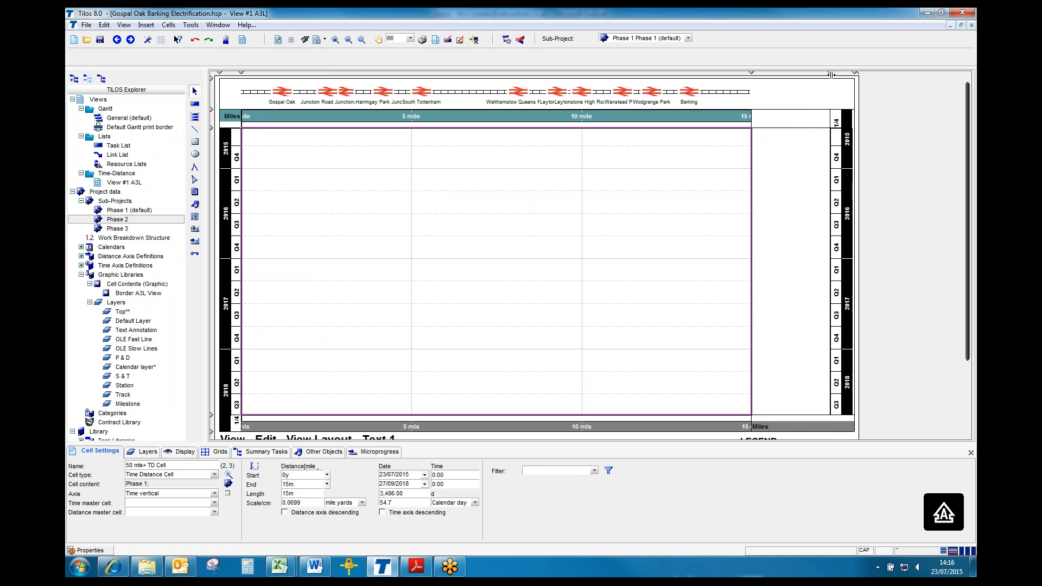
# Make the new column's main cell a Time Distance Cell showing Phase 2 as its default sub-project, without changing the view range.
pyautogui.click(794, 166)
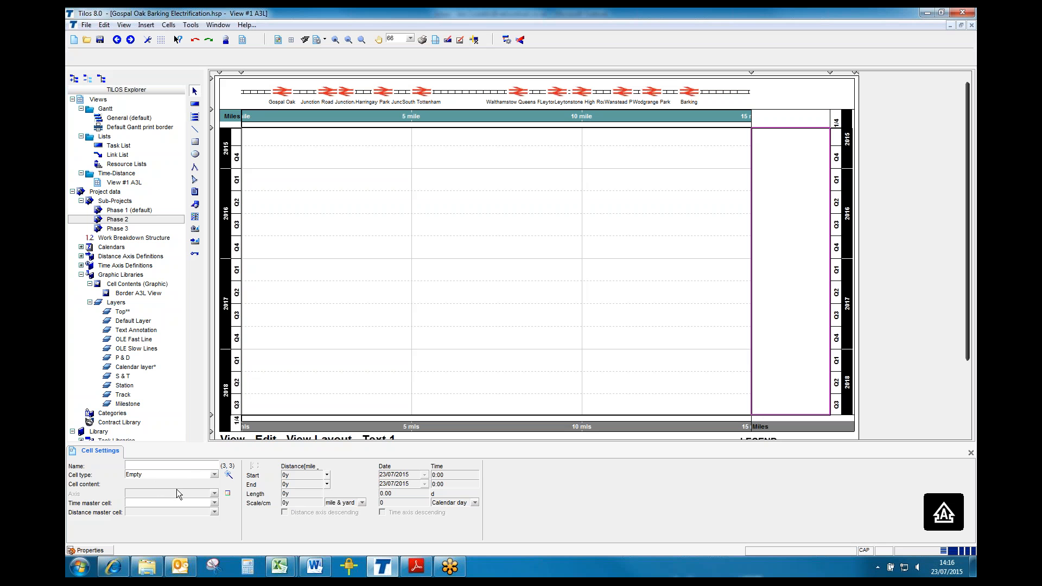
pyautogui.click(215, 475)
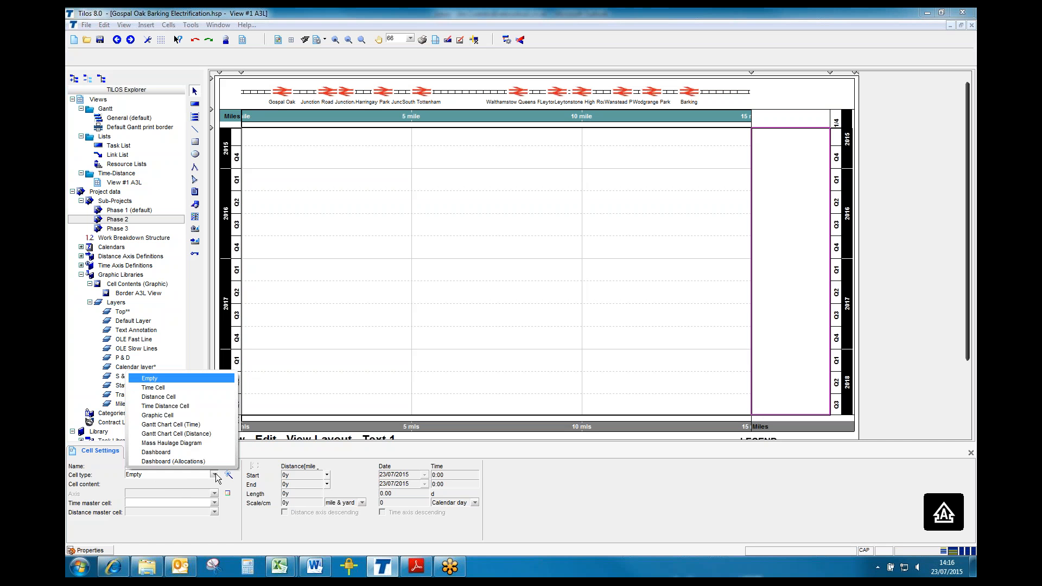
pyautogui.click(174, 408)
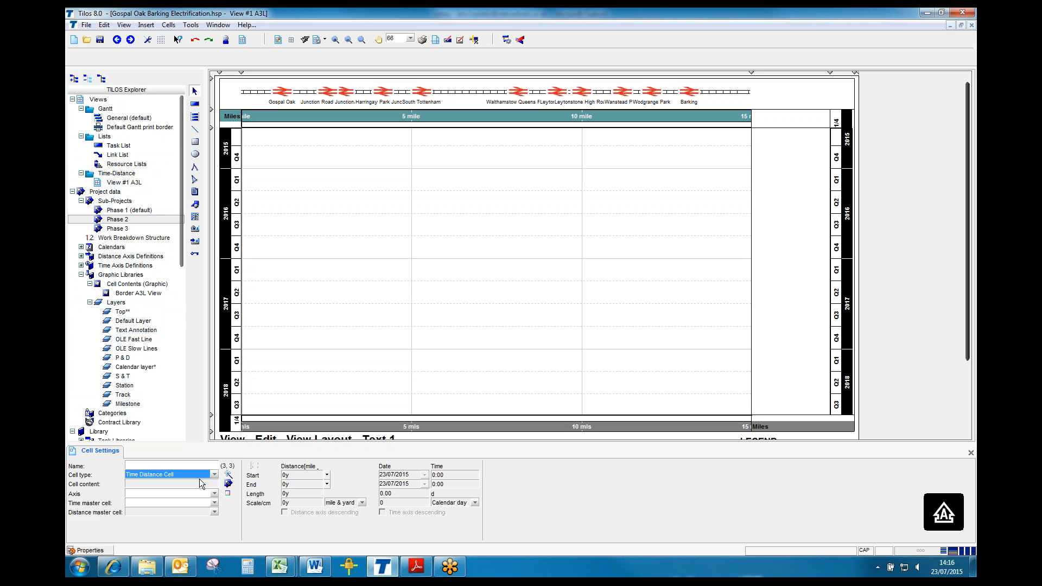
pyautogui.click(228, 483)
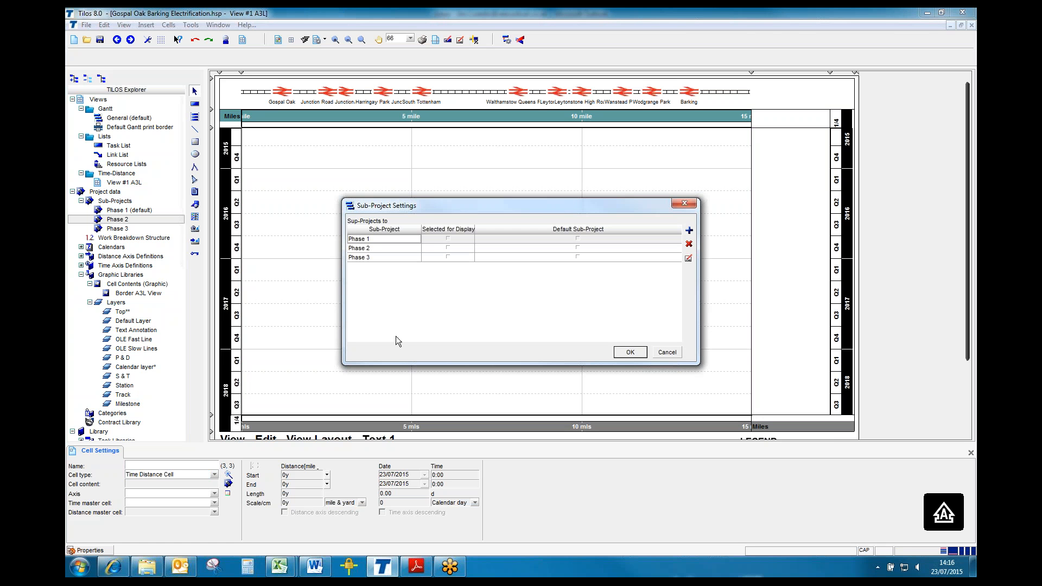
pyautogui.click(448, 248)
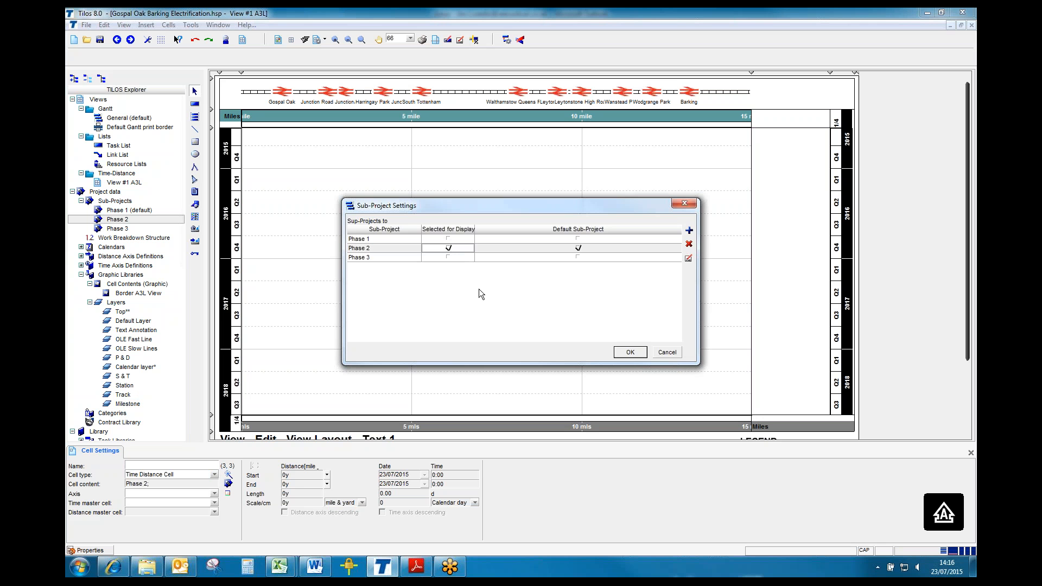
pyautogui.click(634, 351)
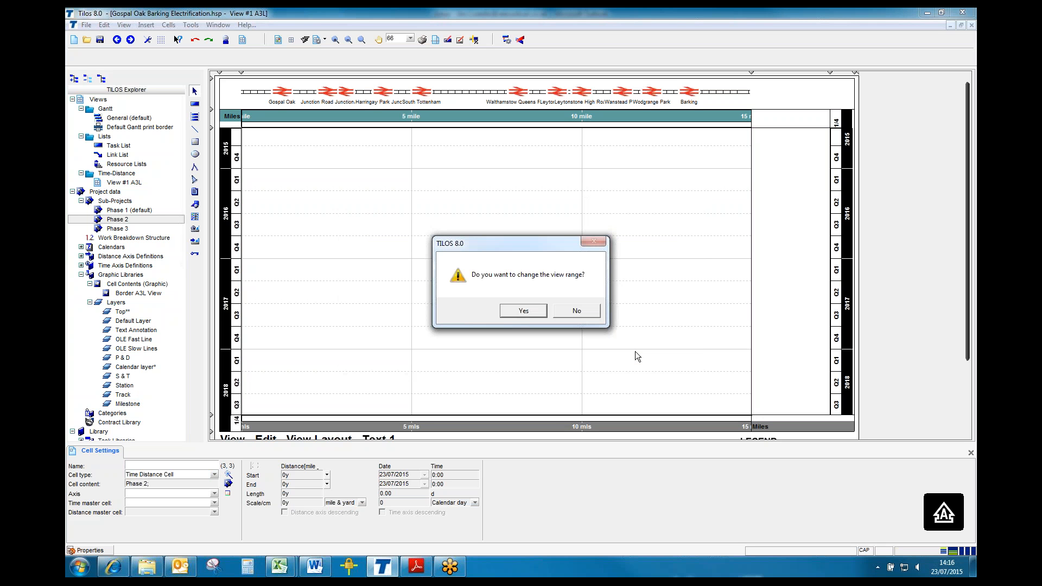
pyautogui.click(578, 311)
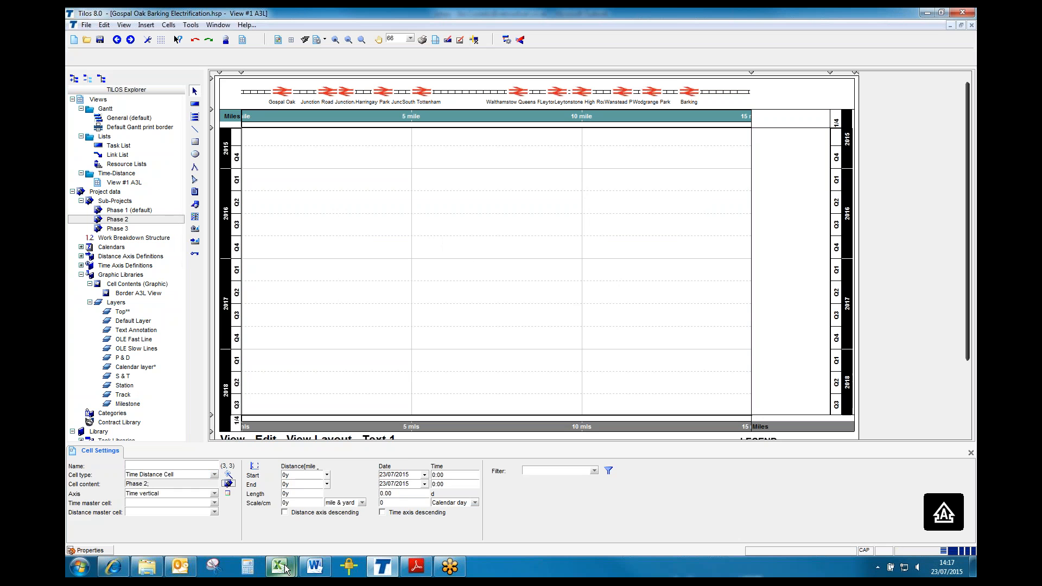
# Set the new cell's end distance to 4m 264y and its time master cell to the 50 mls+ TD Cell (2,3).
pyautogui.moveTo(285, 568)
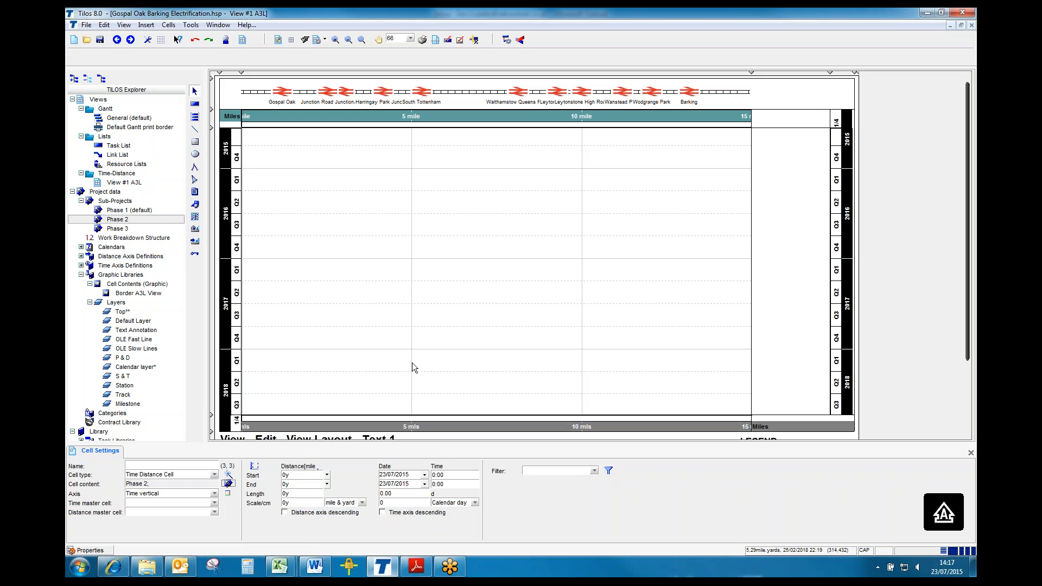
pyautogui.click(303, 484)
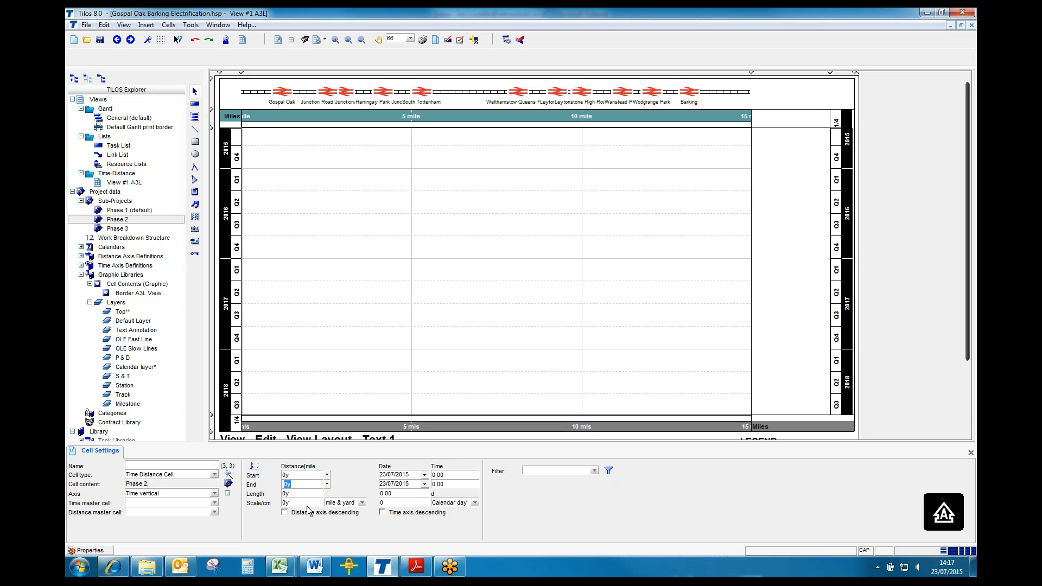
pyautogui.write('4m 264')
pyautogui.press('Return')
pyautogui.press('Tab')
pyautogui.click(214, 503)
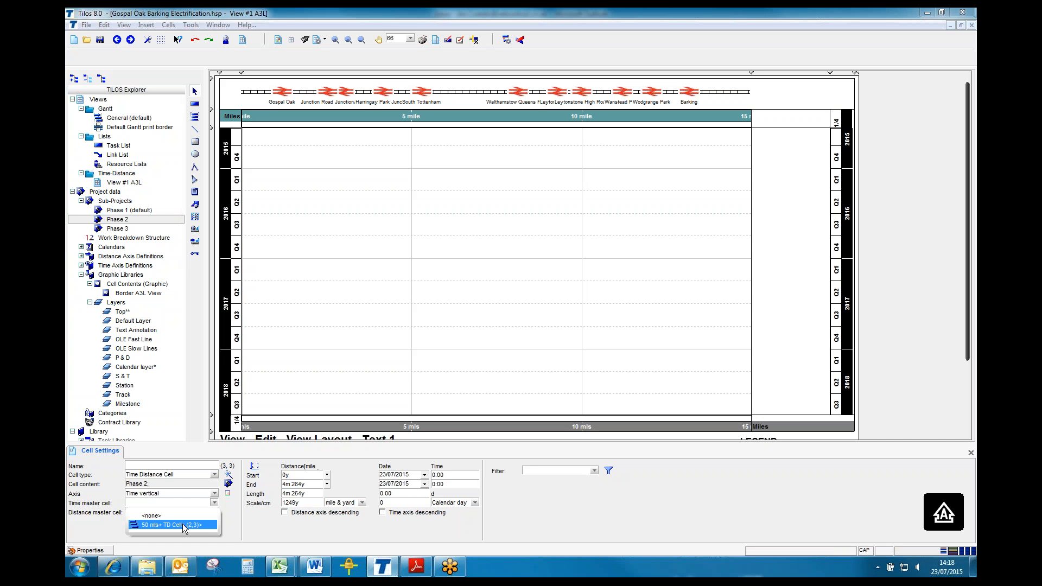
pyautogui.click(182, 523)
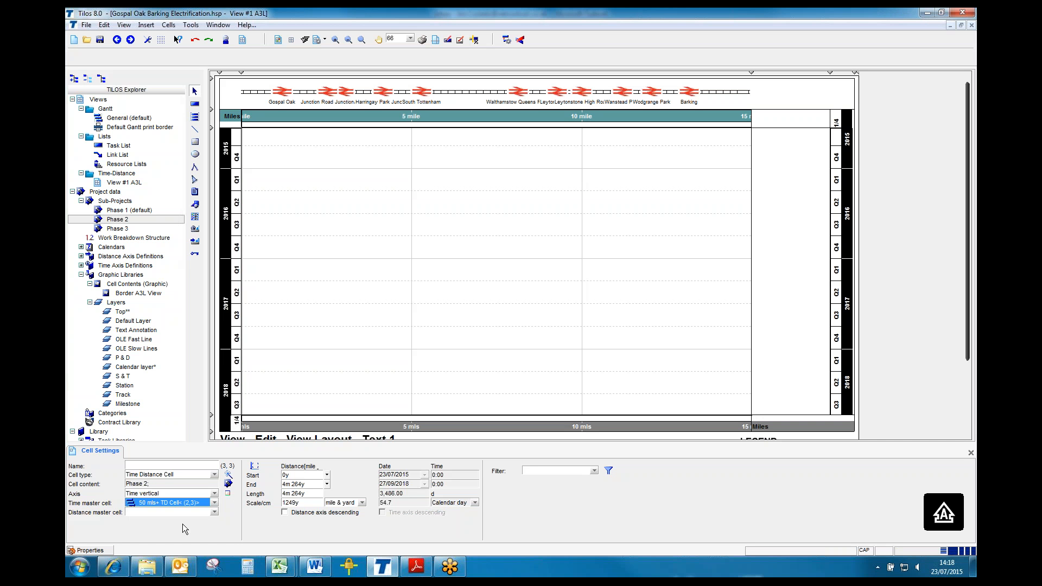
# Display the Quarter / Year time grid and the 5 mile & Station distance grid in the Phase 2 cell.
pyautogui.click(770, 334)
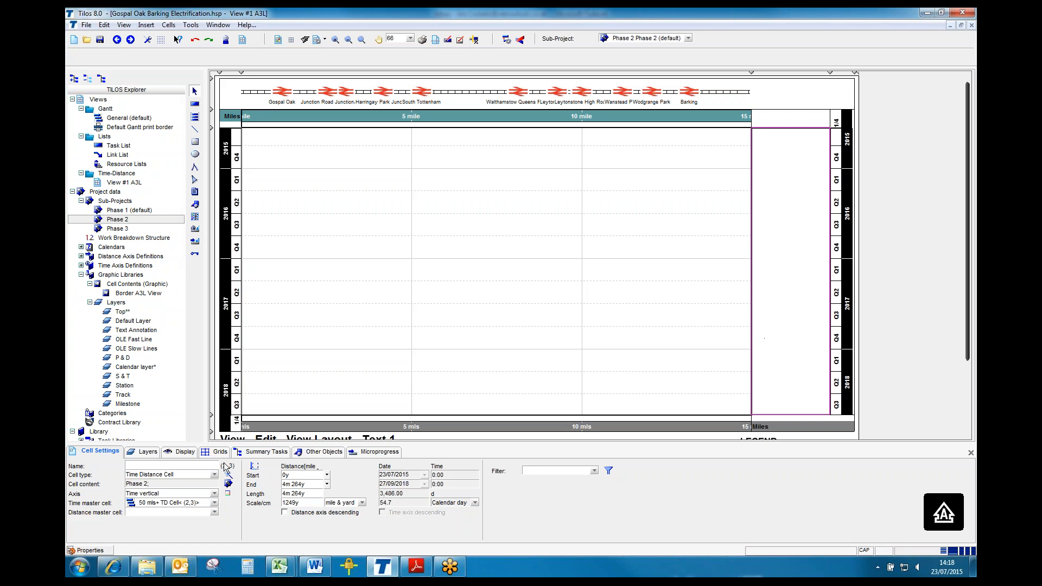
pyautogui.click(217, 452)
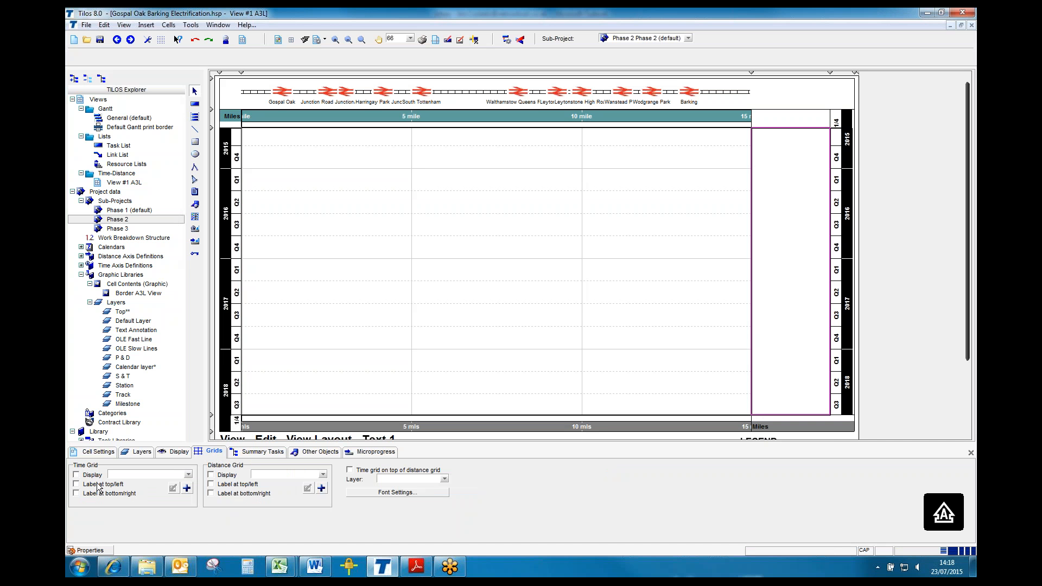
pyautogui.click(92, 476)
pyautogui.click(188, 475)
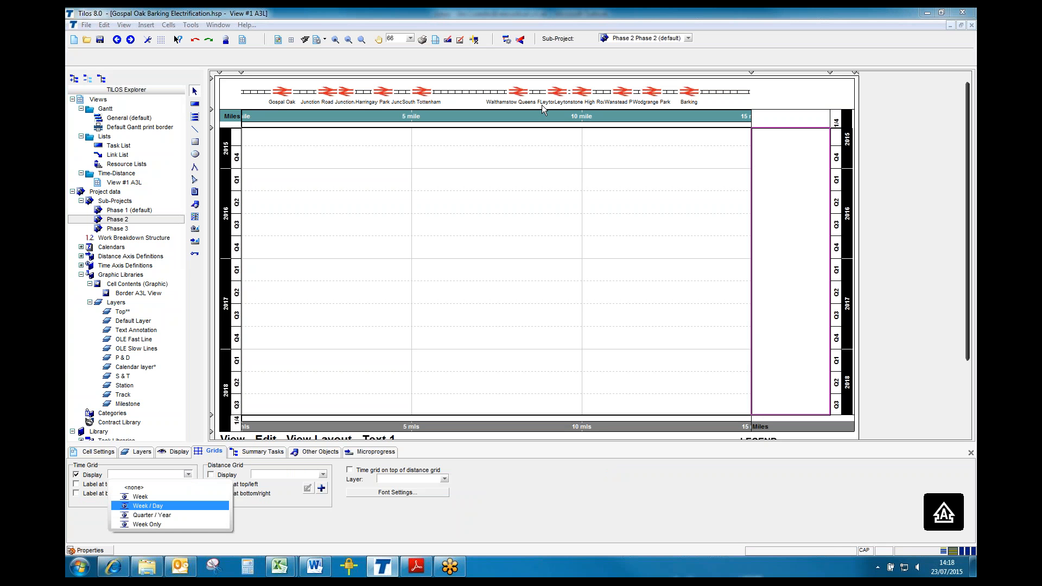
pyautogui.click(168, 514)
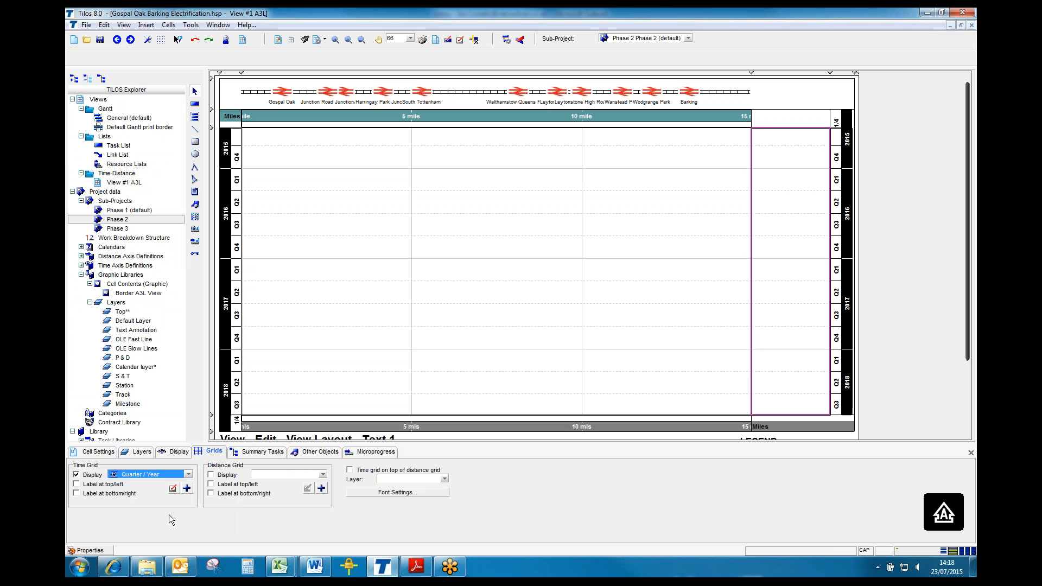
pyautogui.click(217, 477)
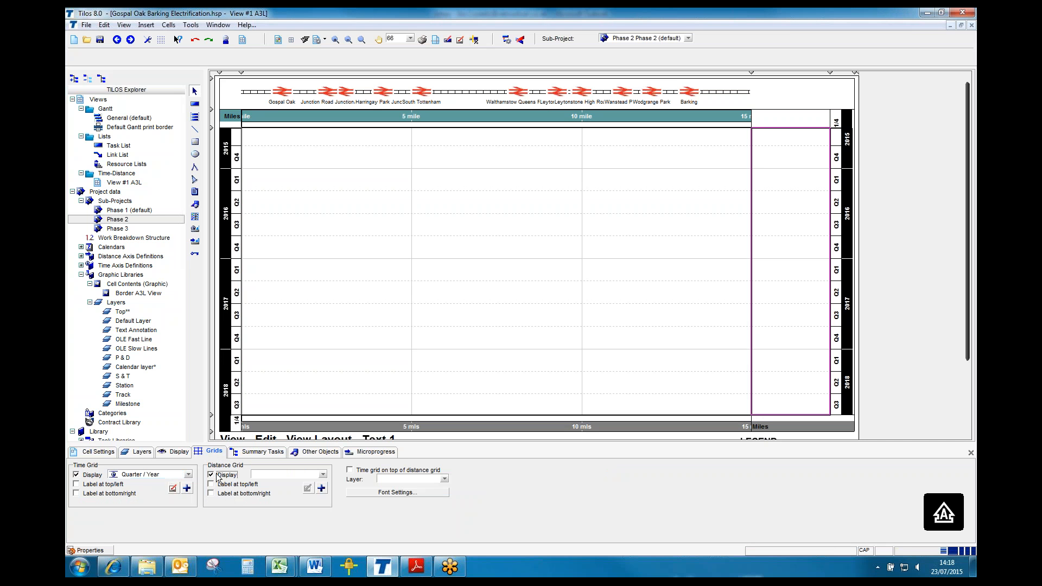
pyautogui.click(323, 476)
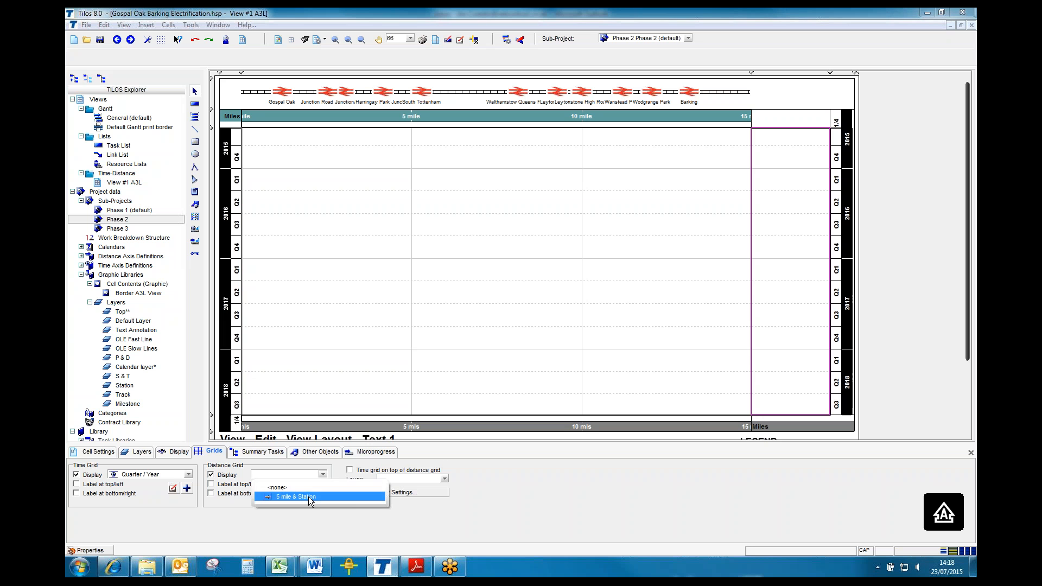
pyautogui.click(307, 497)
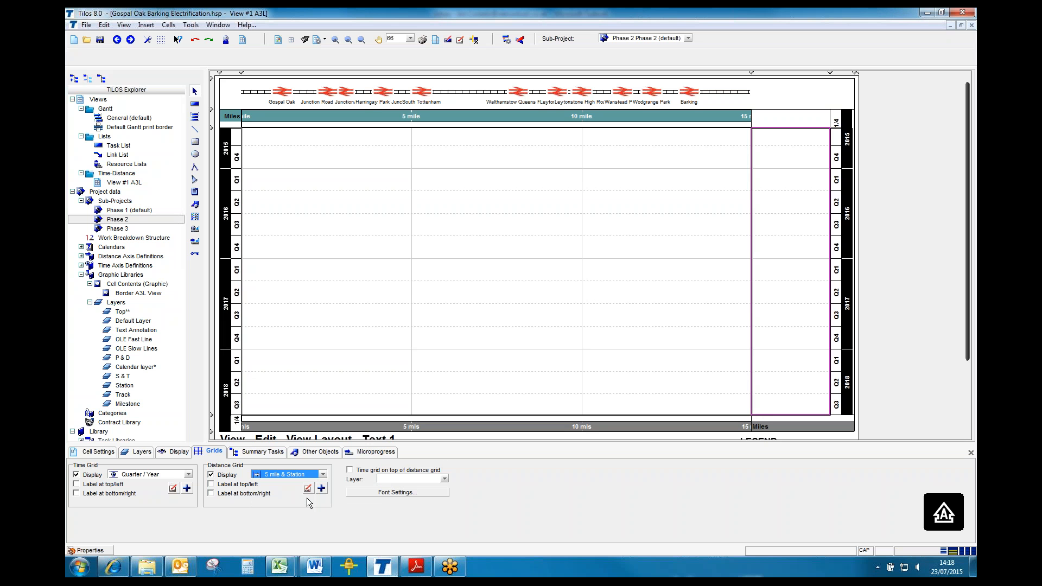
pyautogui.click(433, 288)
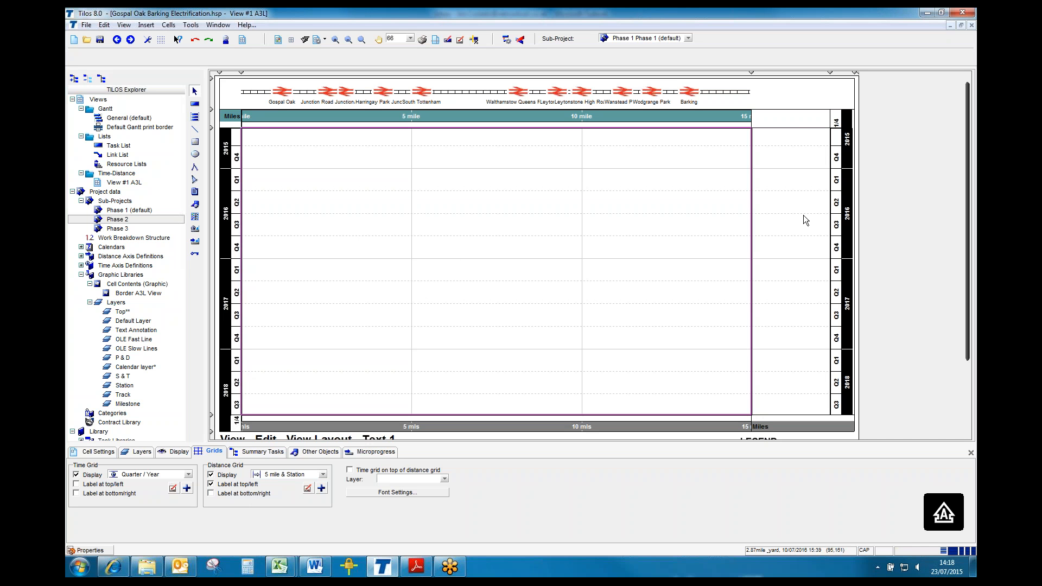
# Turn off the display of the {Name} scale in the Phase 1 top distance ruler, and open that ruler's cell settings.
pyautogui.click(792, 122)
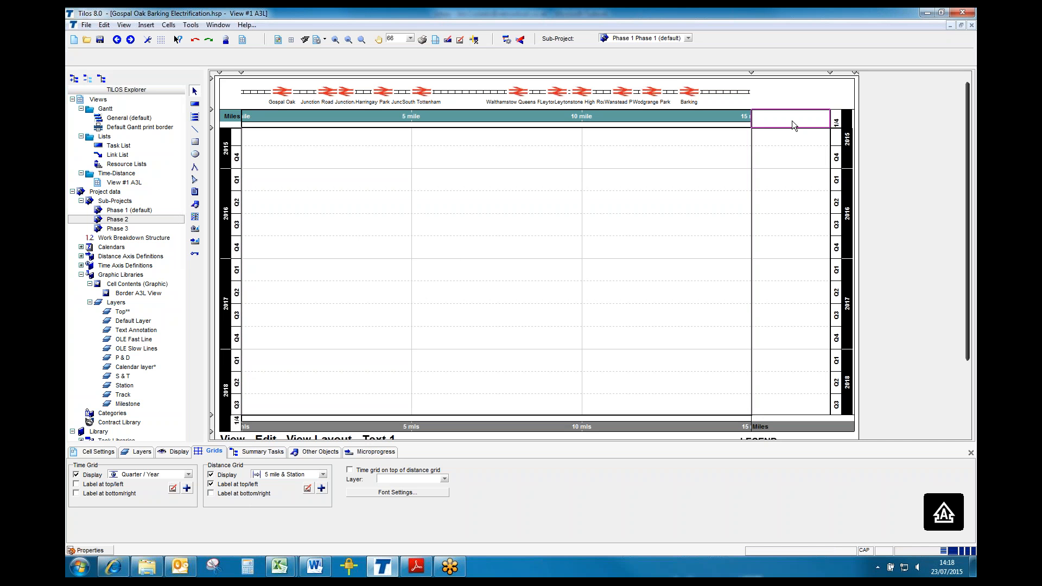
pyautogui.click(693, 120)
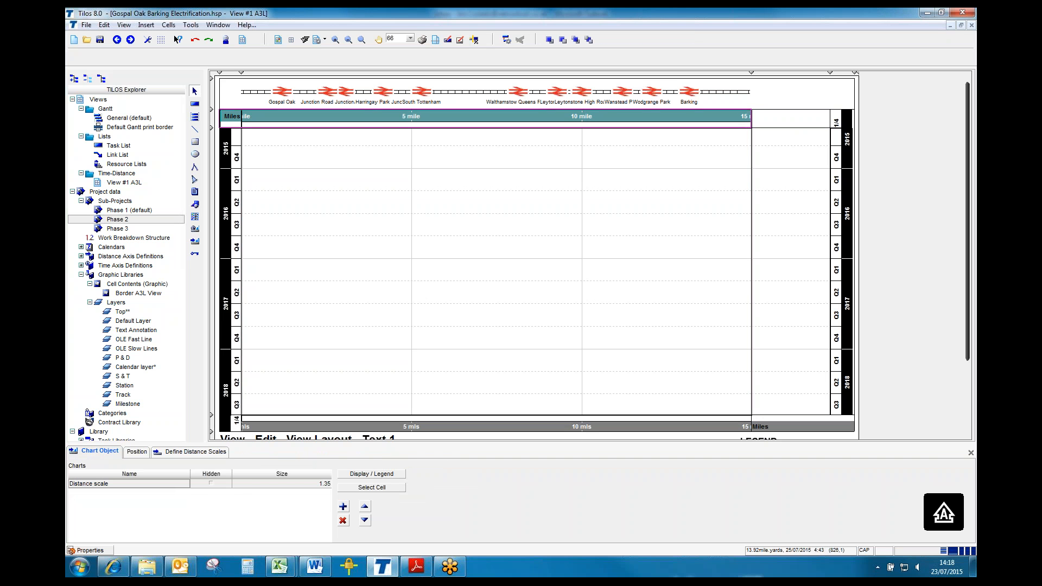
pyautogui.click(209, 454)
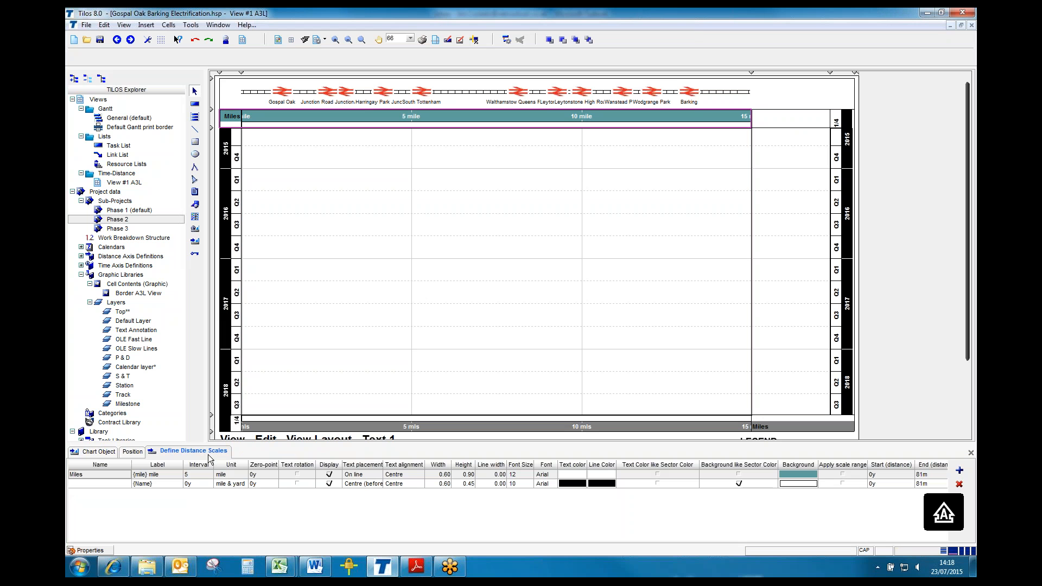
pyautogui.click(329, 484)
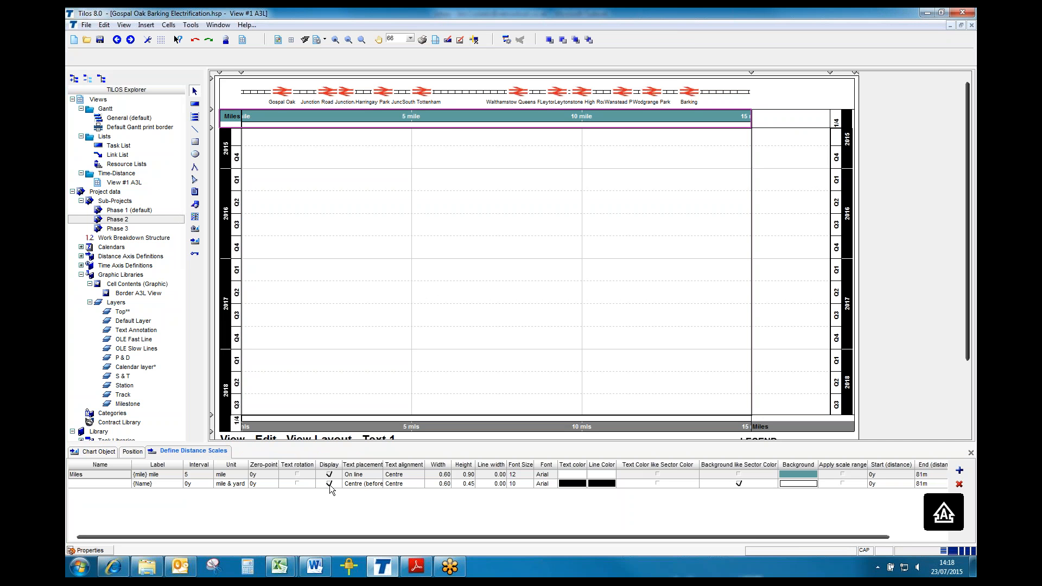
pyautogui.click(116, 453)
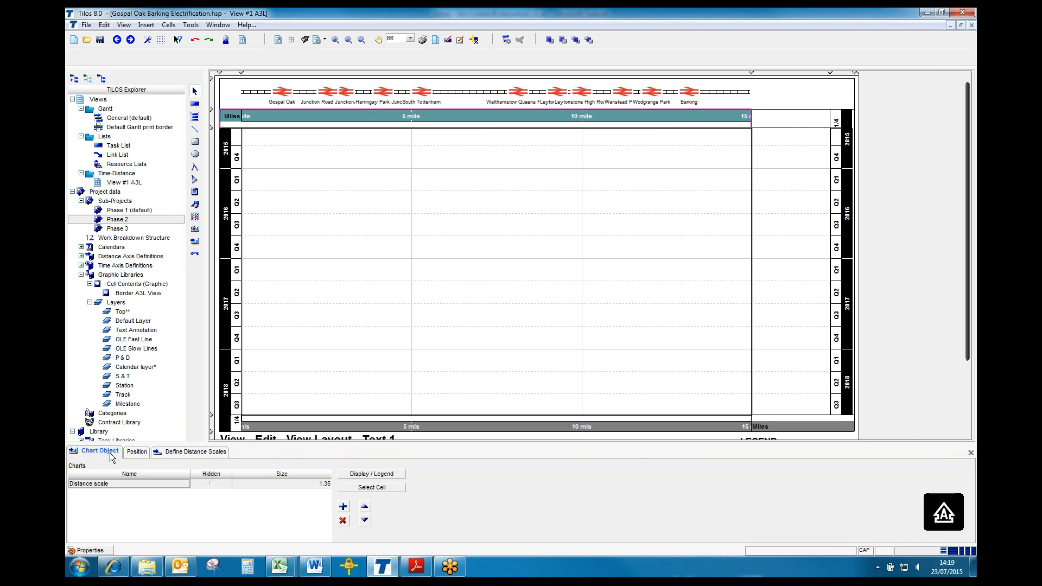
pyautogui.click(367, 488)
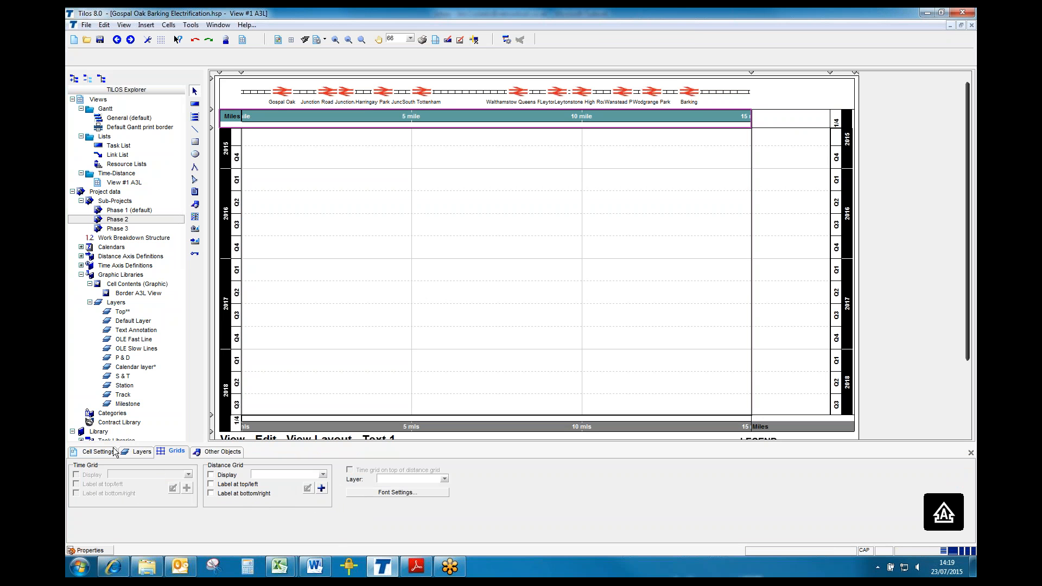
pyautogui.click(100, 452)
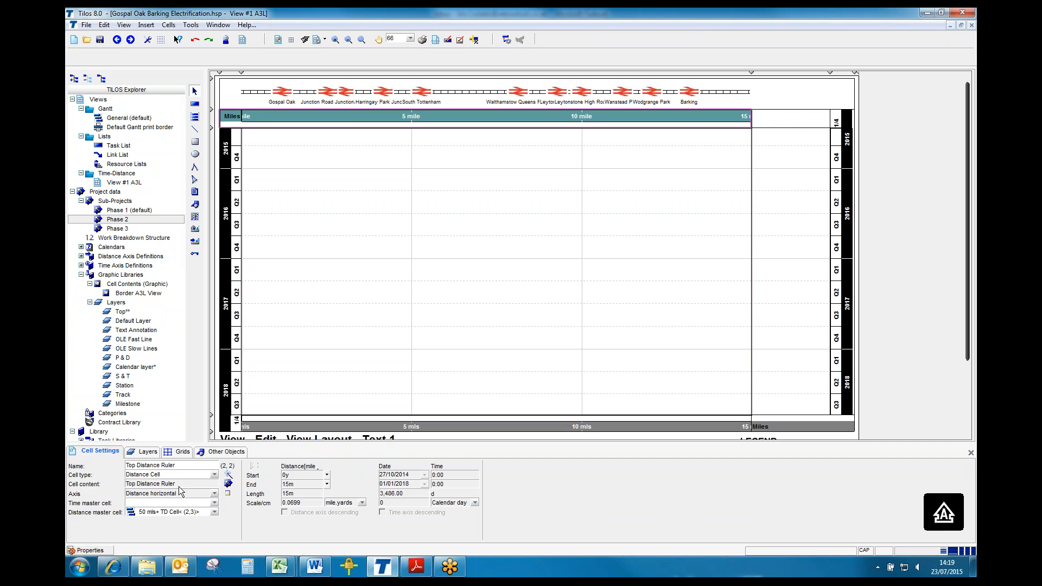
# Make the empty cell above Phase 2 a Distance Cell with Top Distance Ruler content and (3,3) as its distance master cell.
pyautogui.click(784, 124)
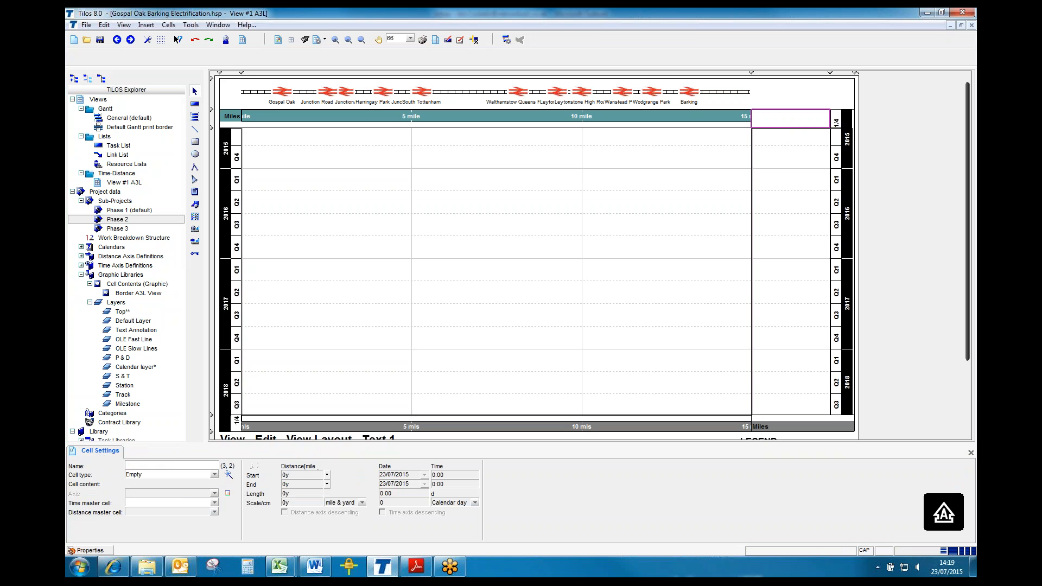
pyautogui.click(213, 476)
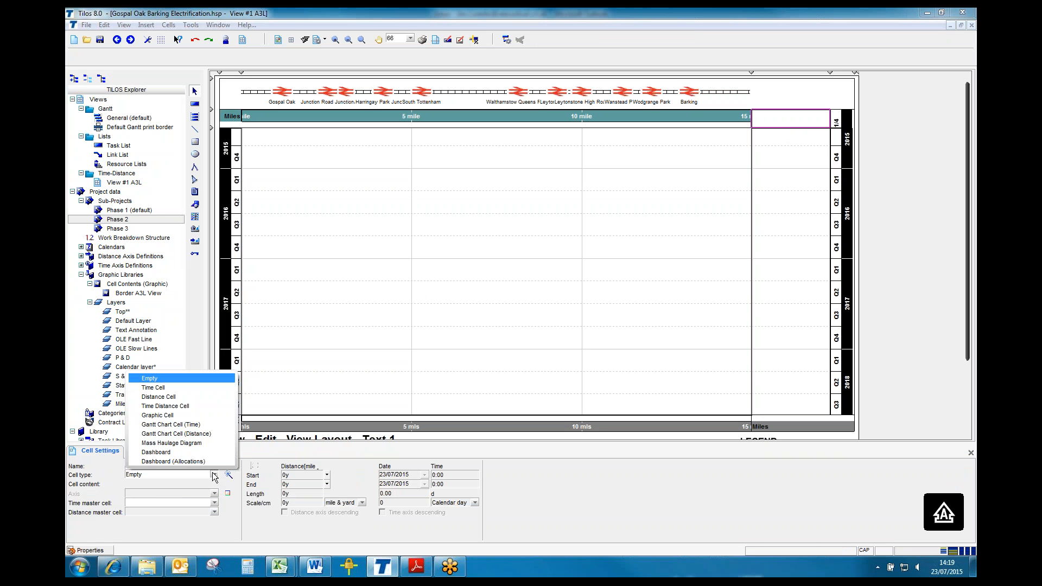
pyautogui.click(178, 396)
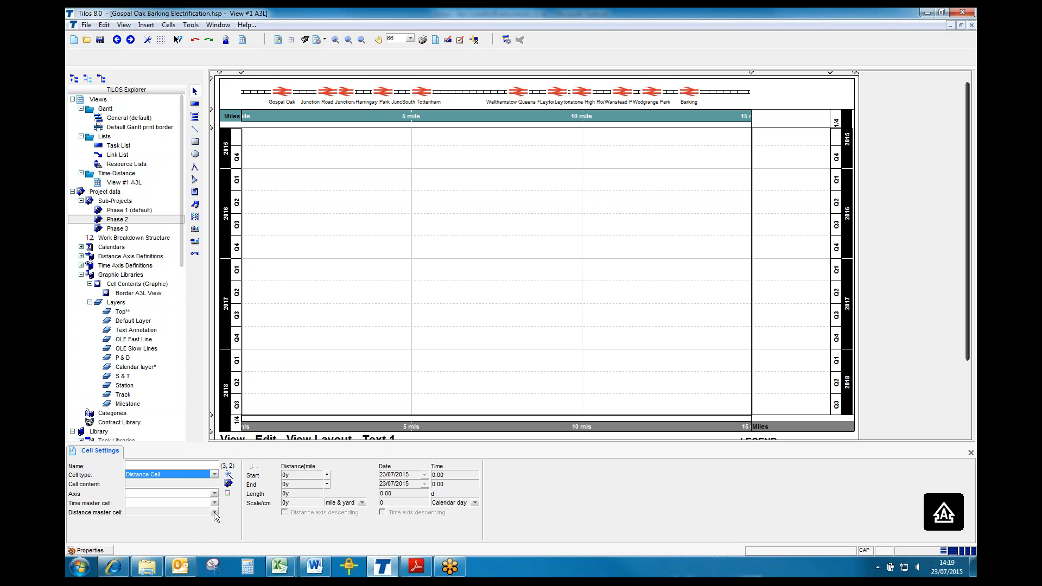
pyautogui.click(227, 483)
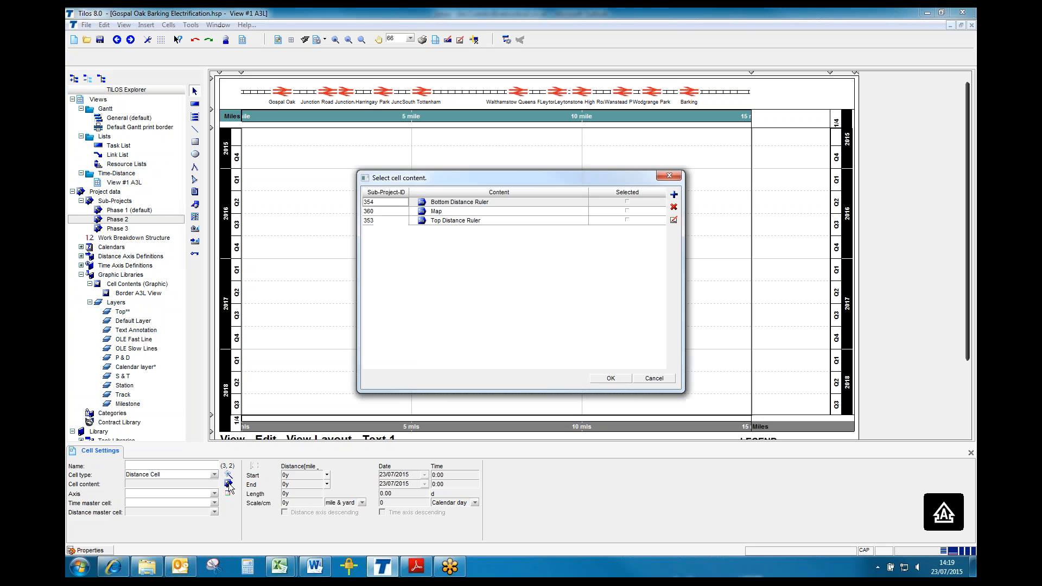
pyautogui.click(627, 221)
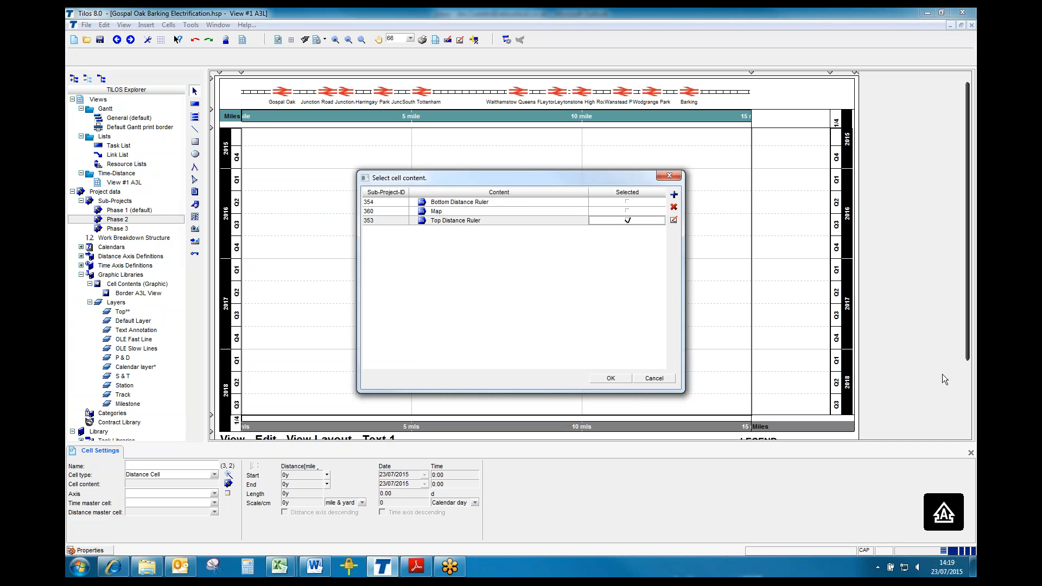
pyautogui.click(613, 379)
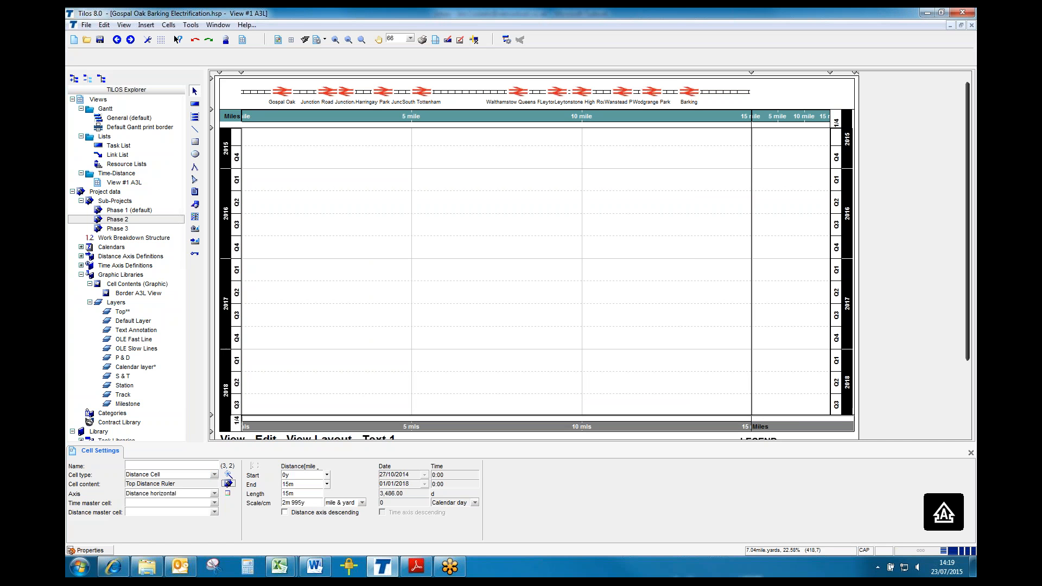
pyautogui.click(214, 512)
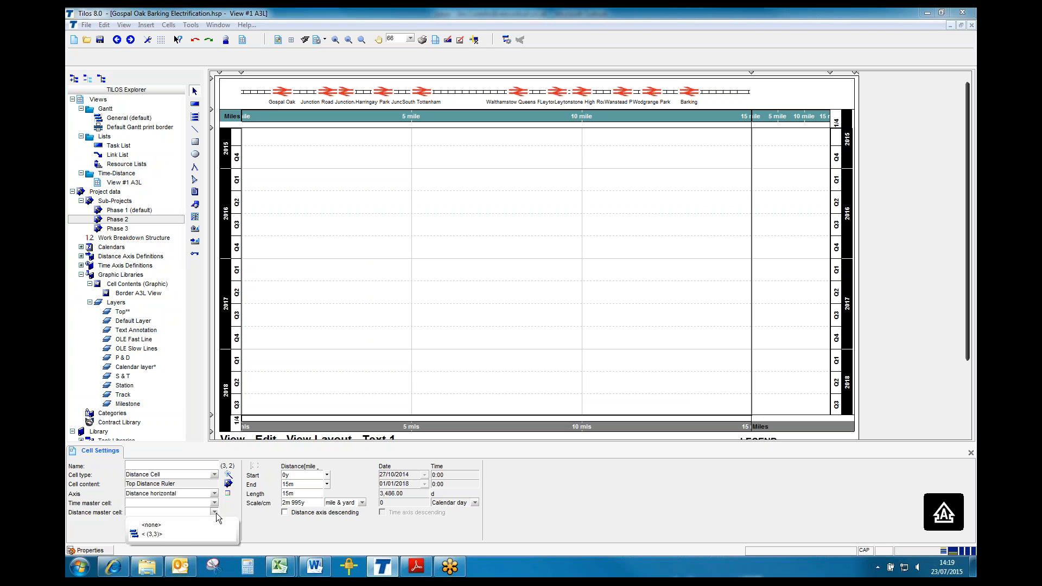
pyautogui.click(184, 536)
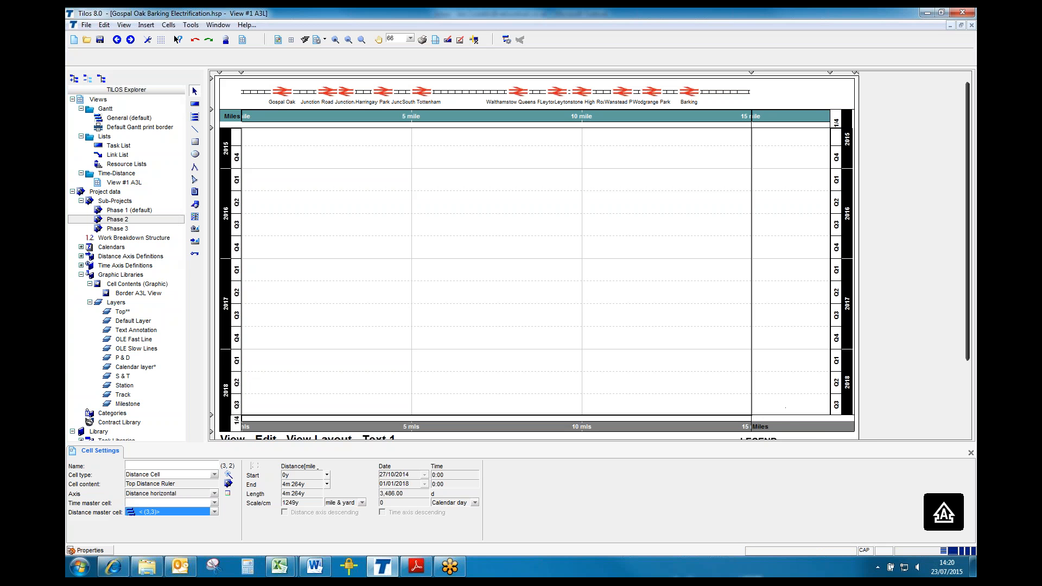
# Unglue the connected bottom distance ruler cells so the Phase 2 column has its own bottom cell.
pyautogui.click(784, 421)
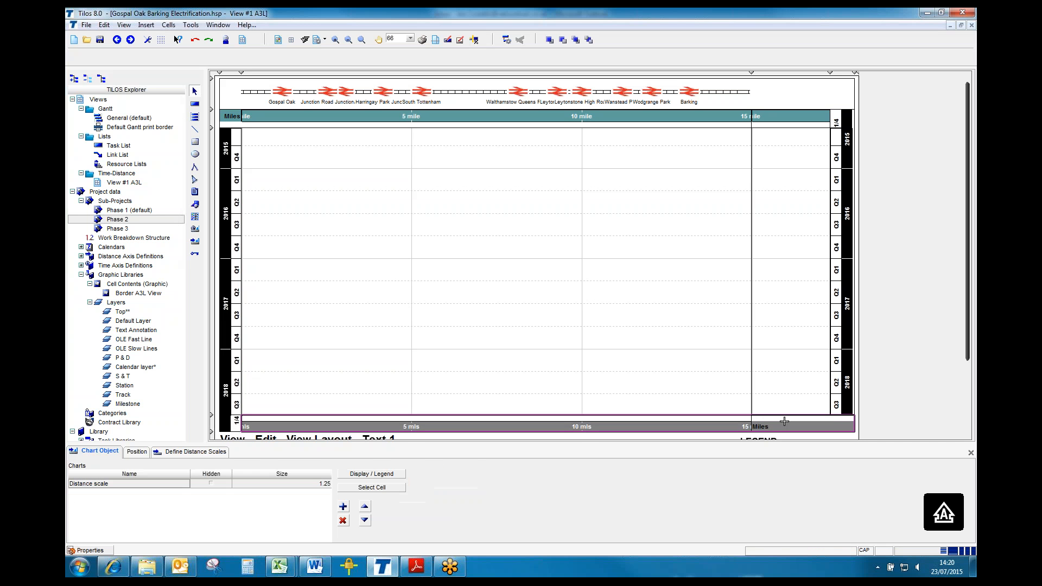
pyautogui.click(169, 25)
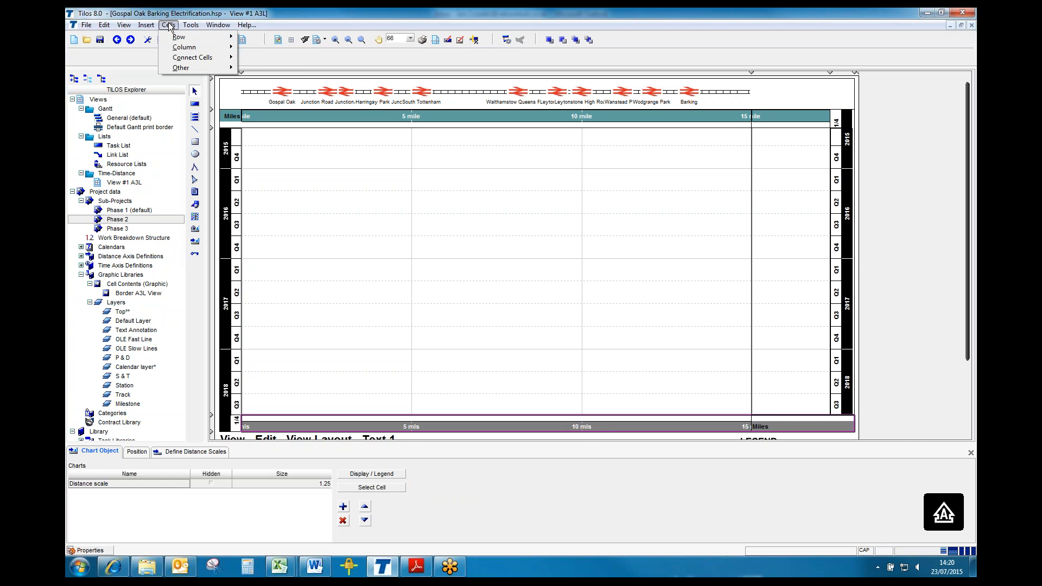
pyautogui.moveTo(190, 56)
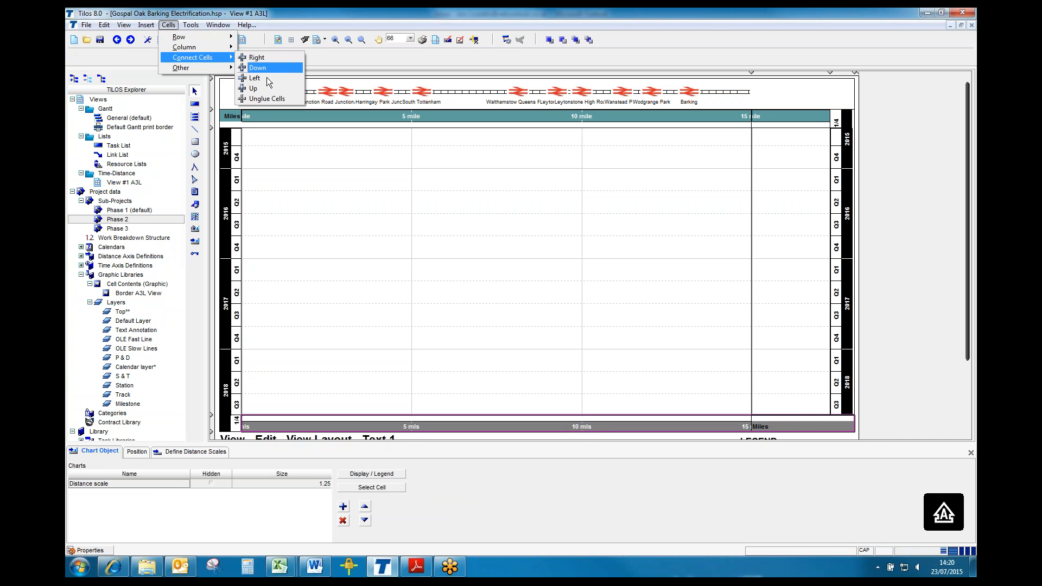
pyautogui.click(269, 96)
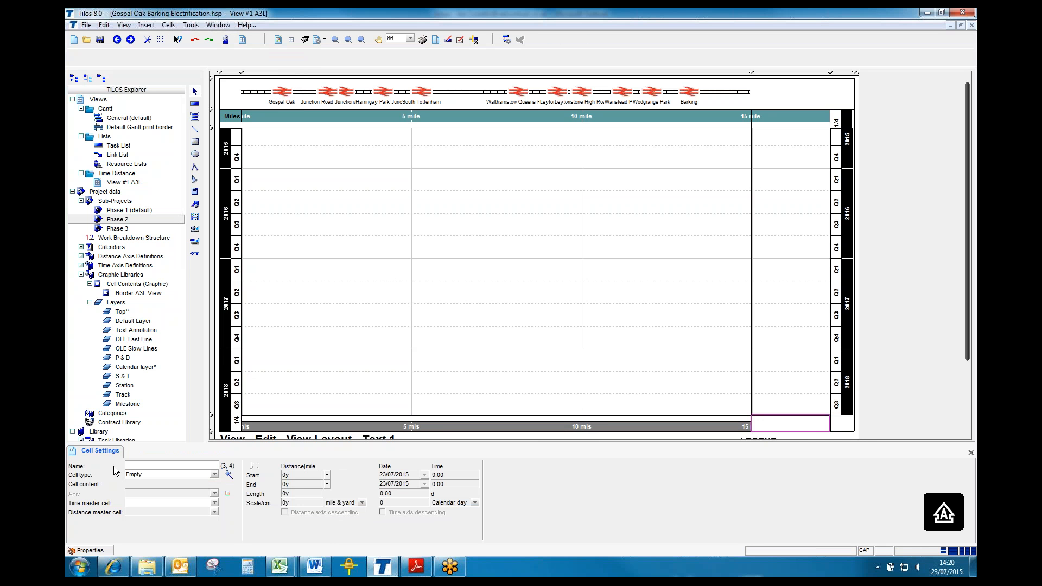
# Make the cell below Phase 2 a Distance Cell with Bottom Distance Ruler content and (3,3) as its distance master cell.
pyautogui.click(213, 474)
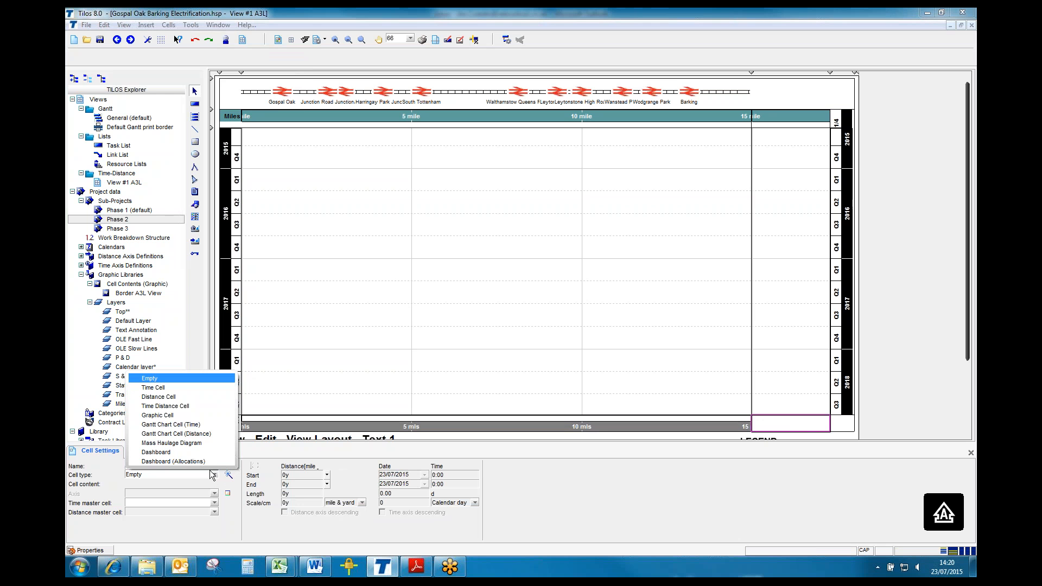
pyautogui.click(171, 399)
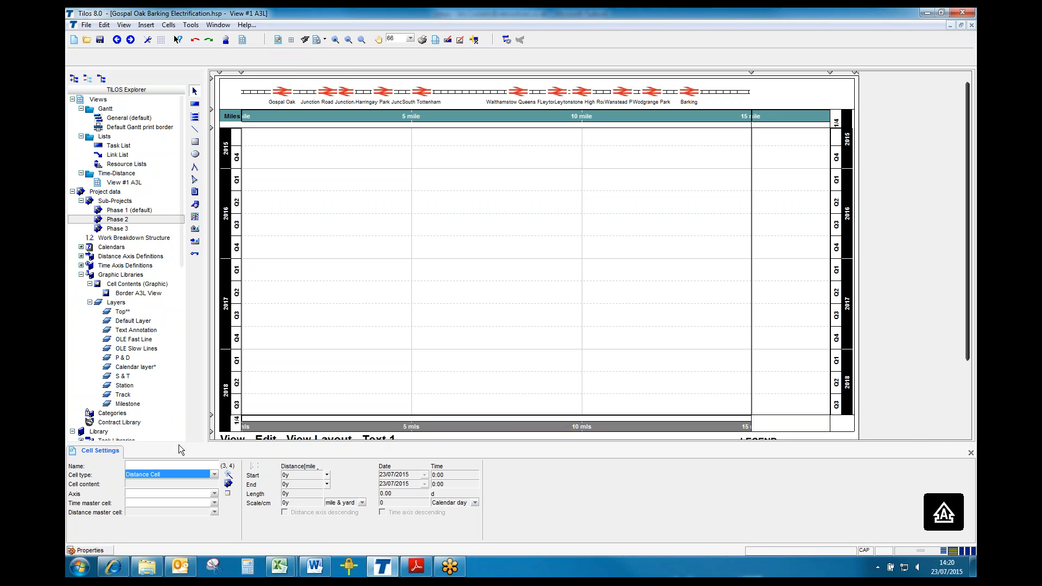
pyautogui.click(227, 483)
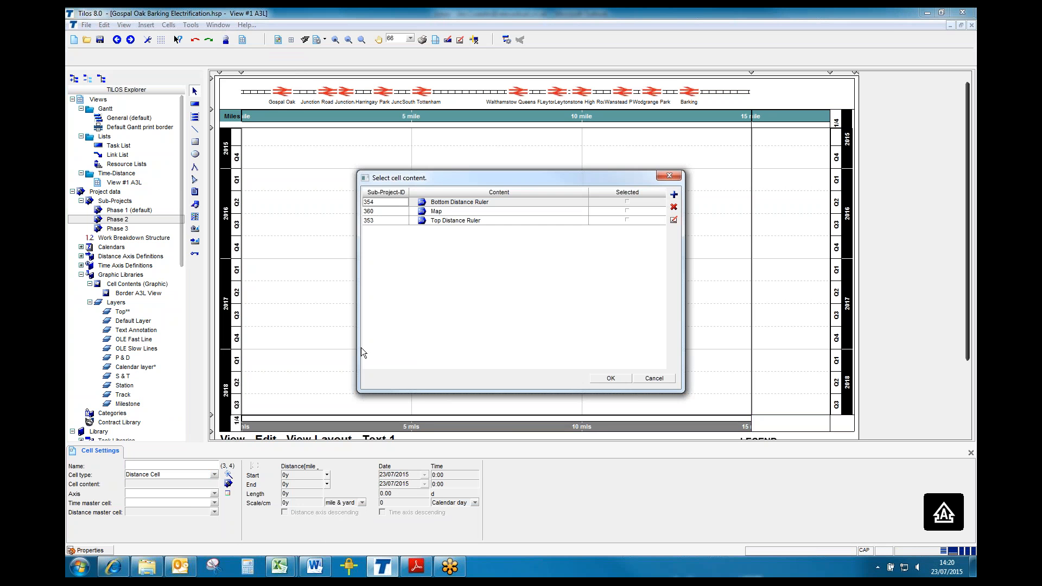
pyautogui.click(628, 202)
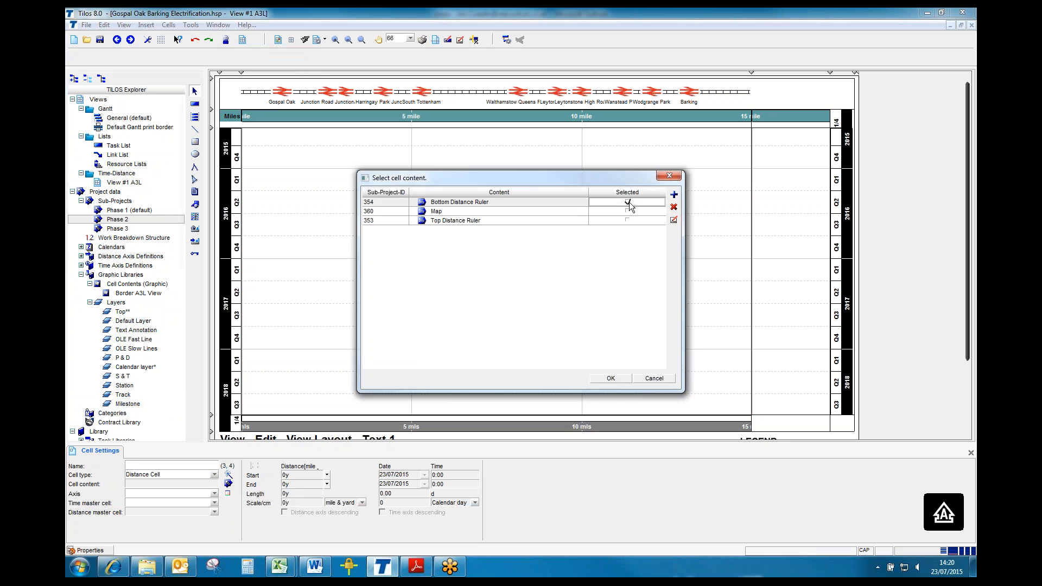
pyautogui.click(611, 379)
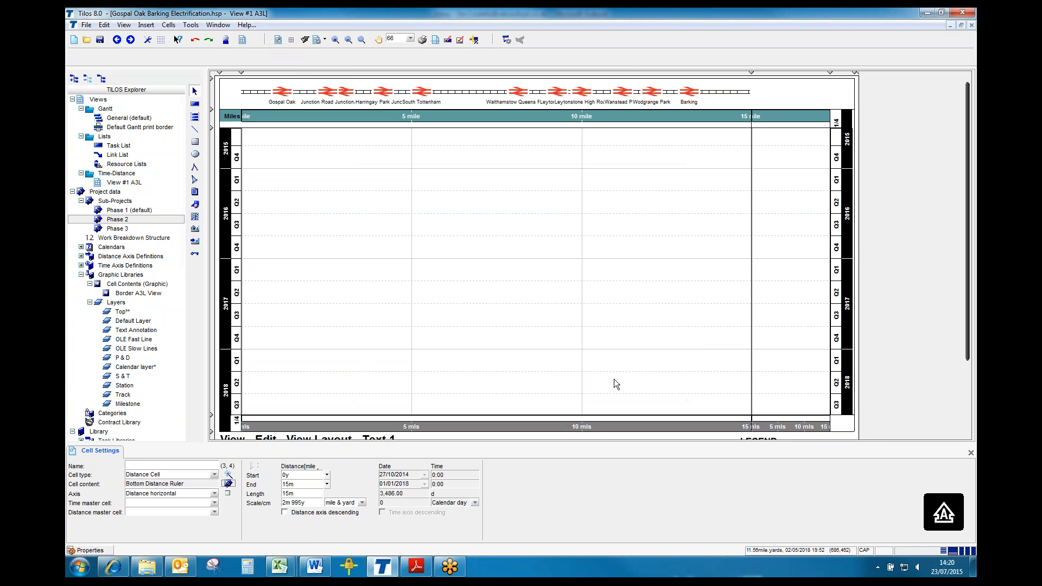
pyautogui.click(214, 513)
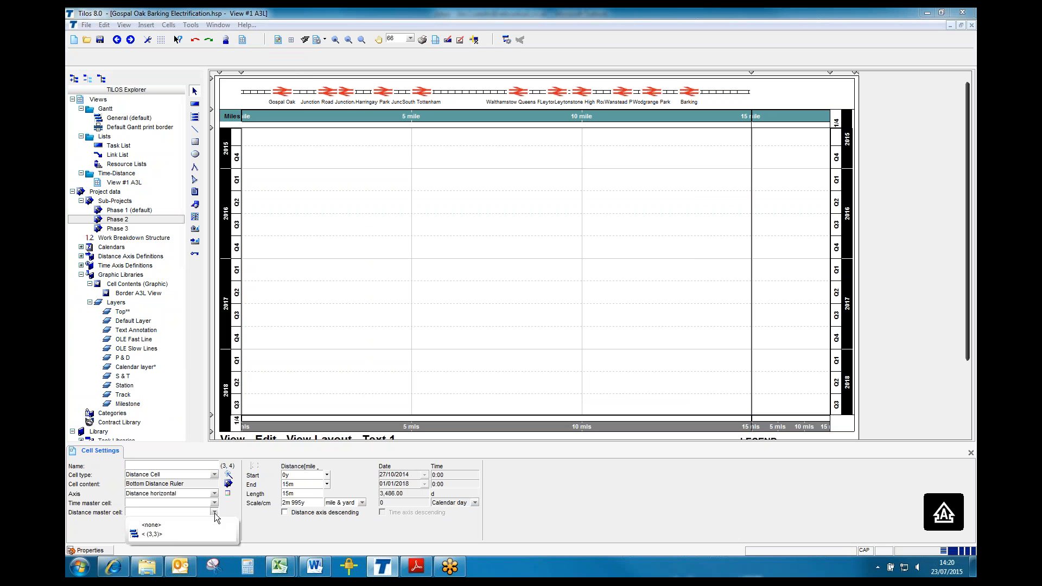
pyautogui.click(171, 534)
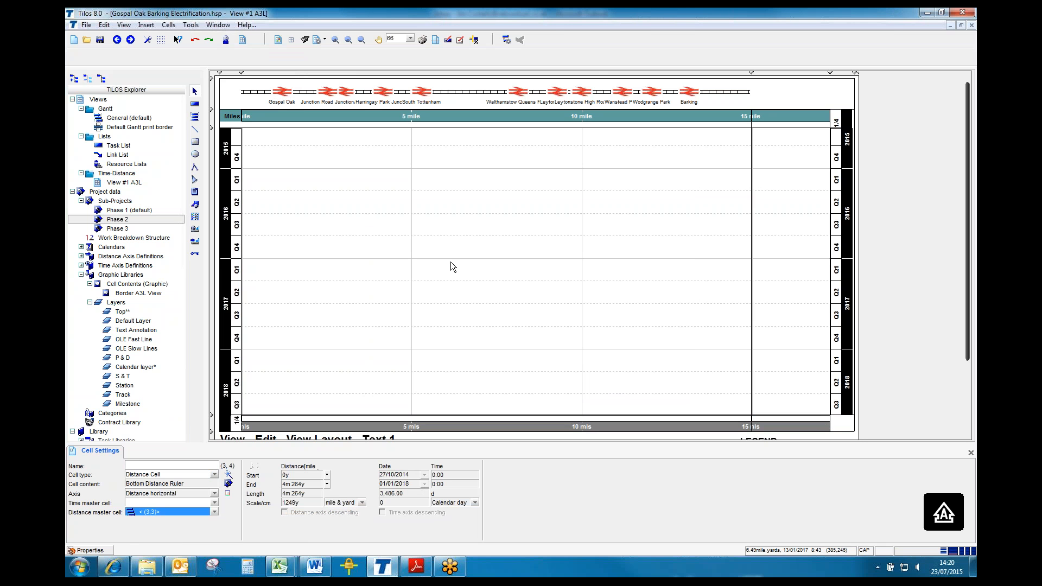
# Set the Miles scale interval of the top distance ruler to 1 mile.
pyautogui.click(379, 341)
pyautogui.click(364, 355)
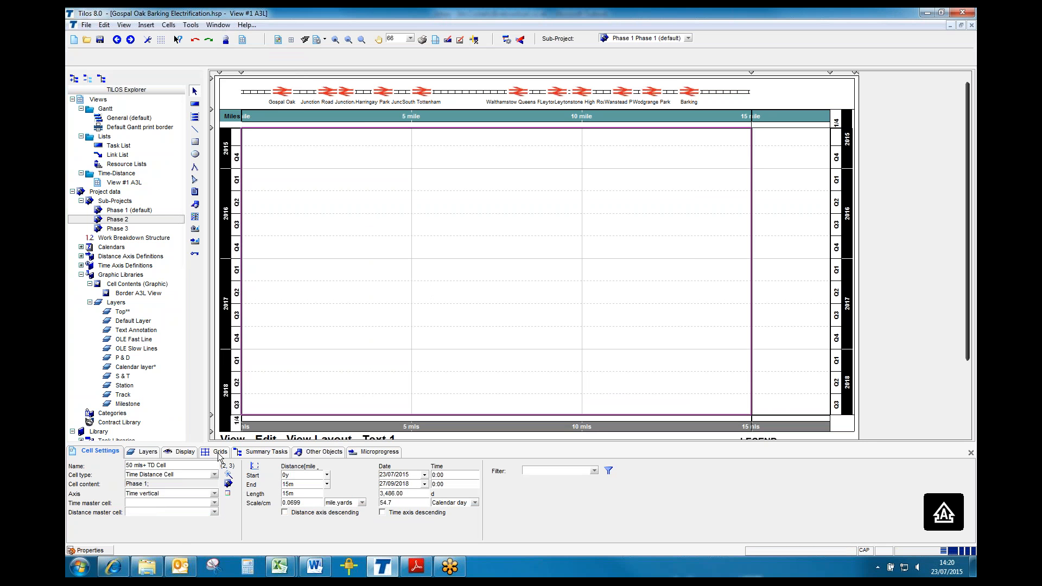
pyautogui.click(382, 120)
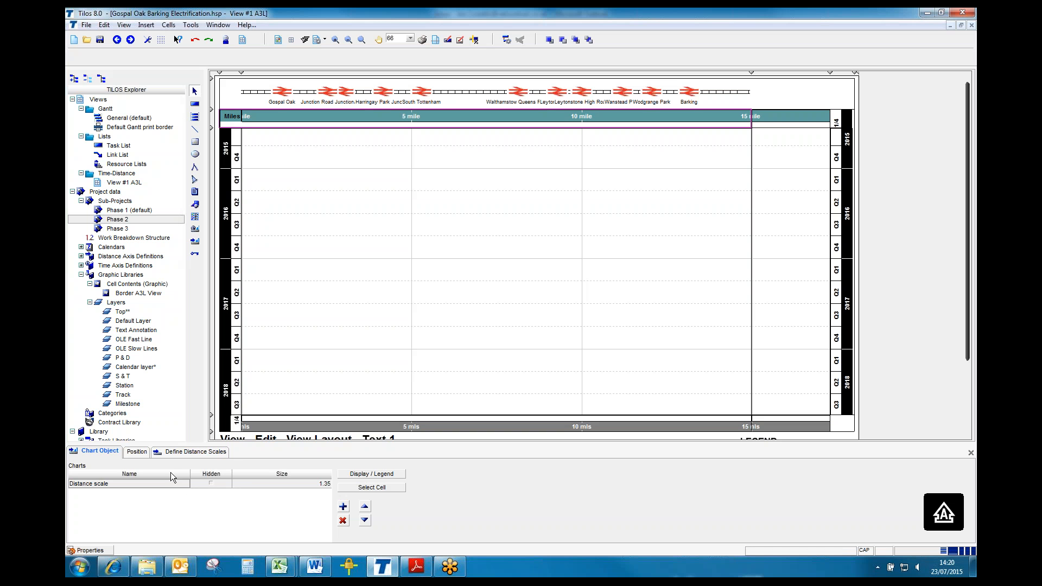
pyautogui.click(171, 451)
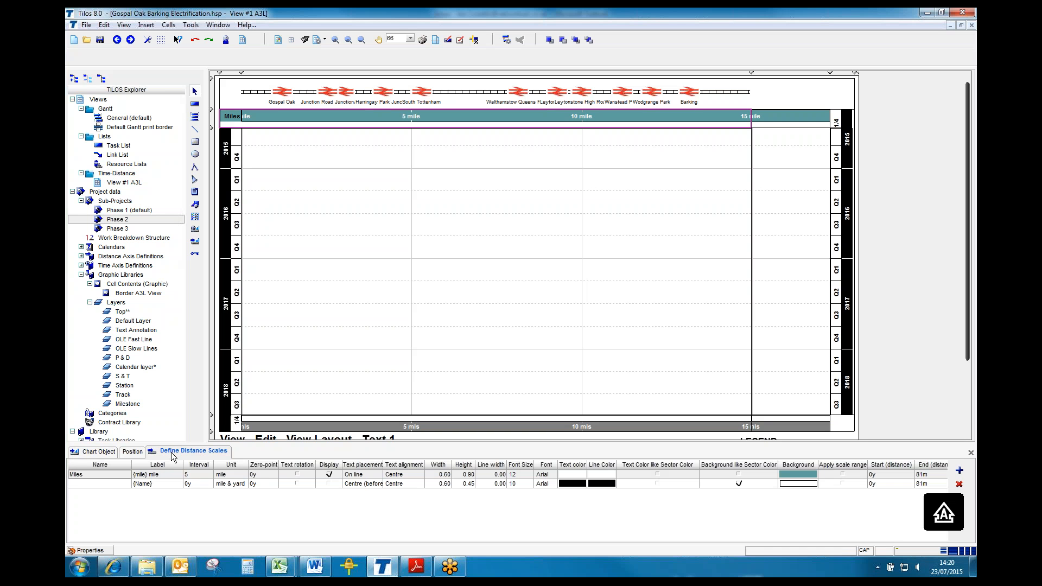
pyautogui.click(197, 477)
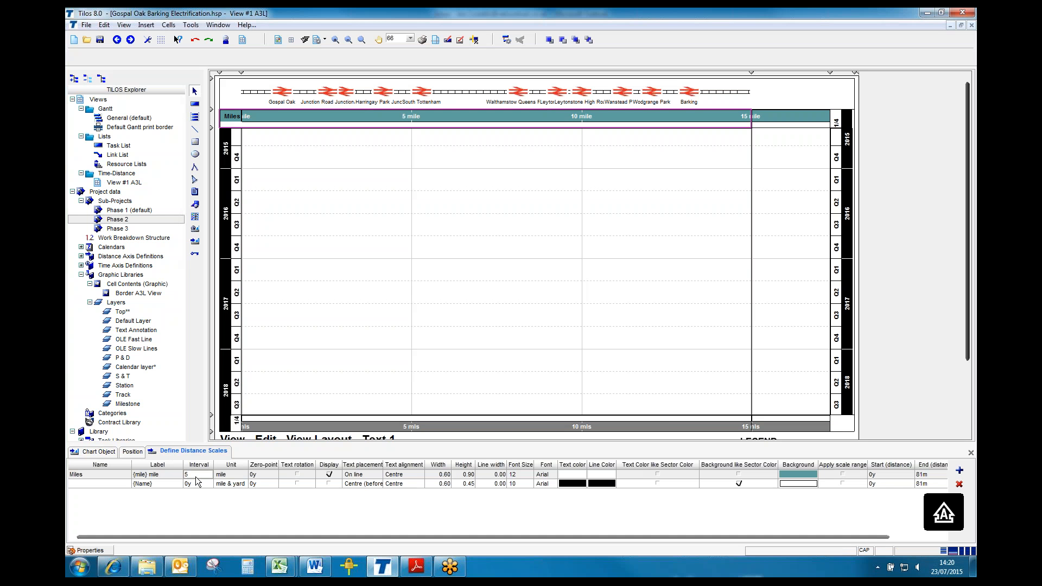
pyautogui.write('1')
pyautogui.press('Tab')
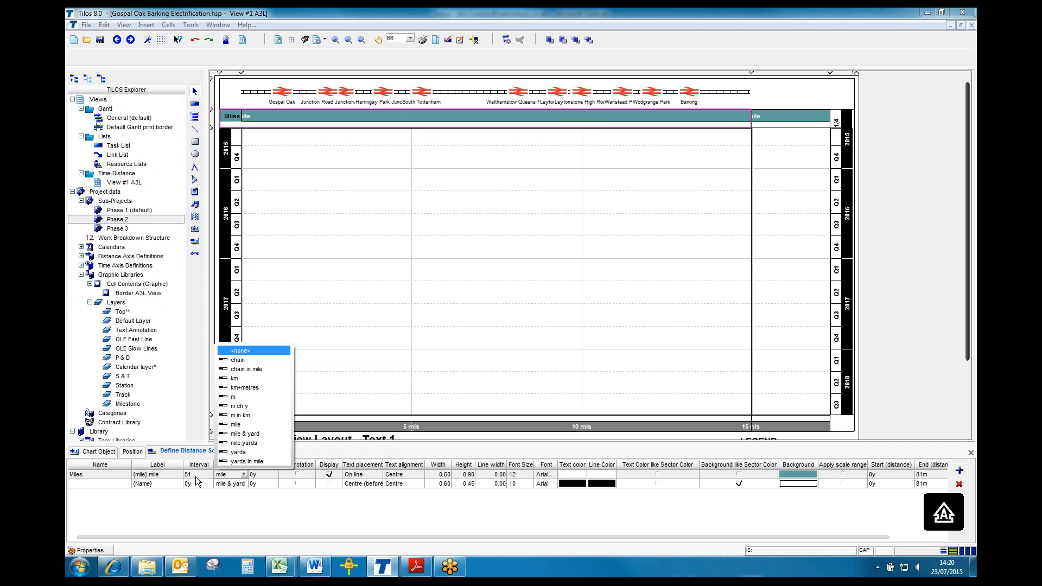
pyautogui.click(196, 476)
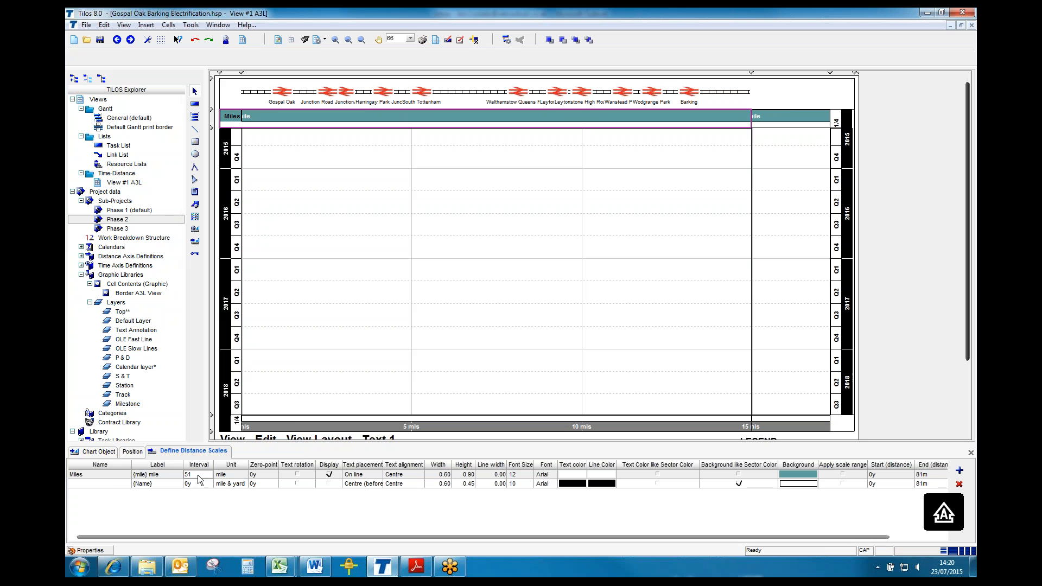
pyautogui.write('1')
pyautogui.press('Return')
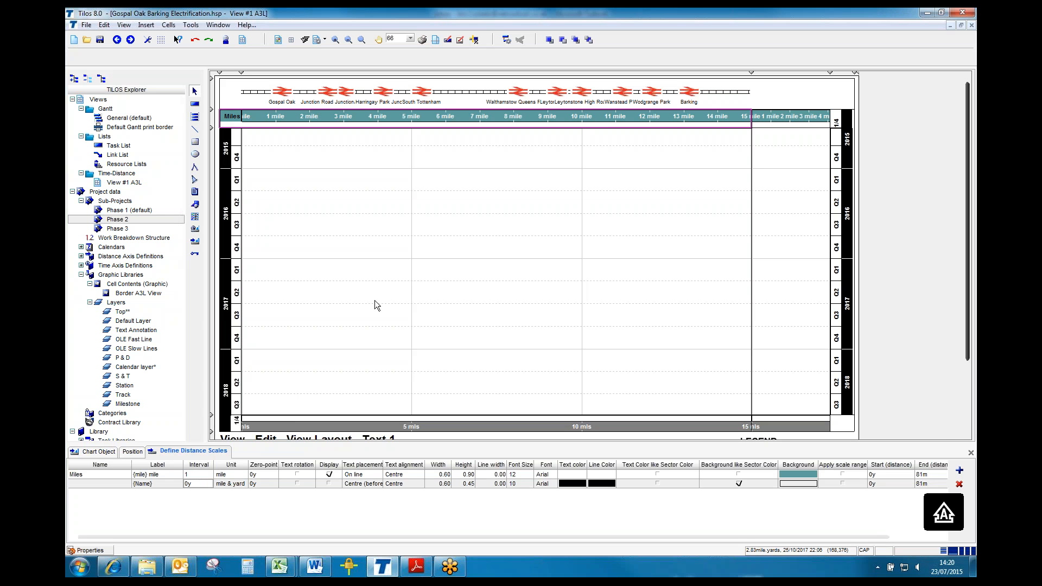
# Narrow the Phase 1 time-distance column by about a tenth of its width.
pyautogui.click(483, 234)
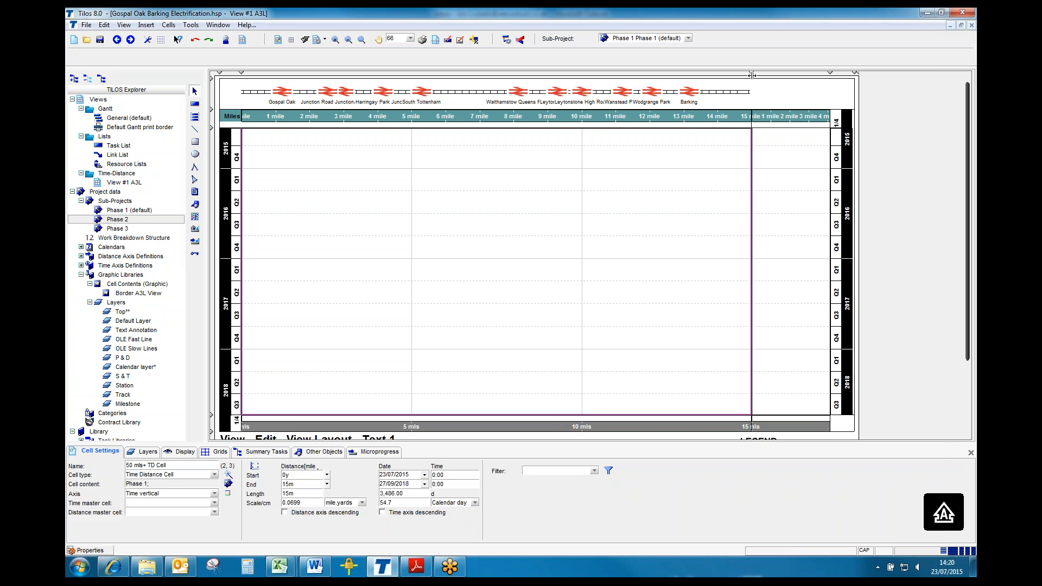
pyautogui.moveTo(752, 75); pyautogui.dragTo(698, 82)
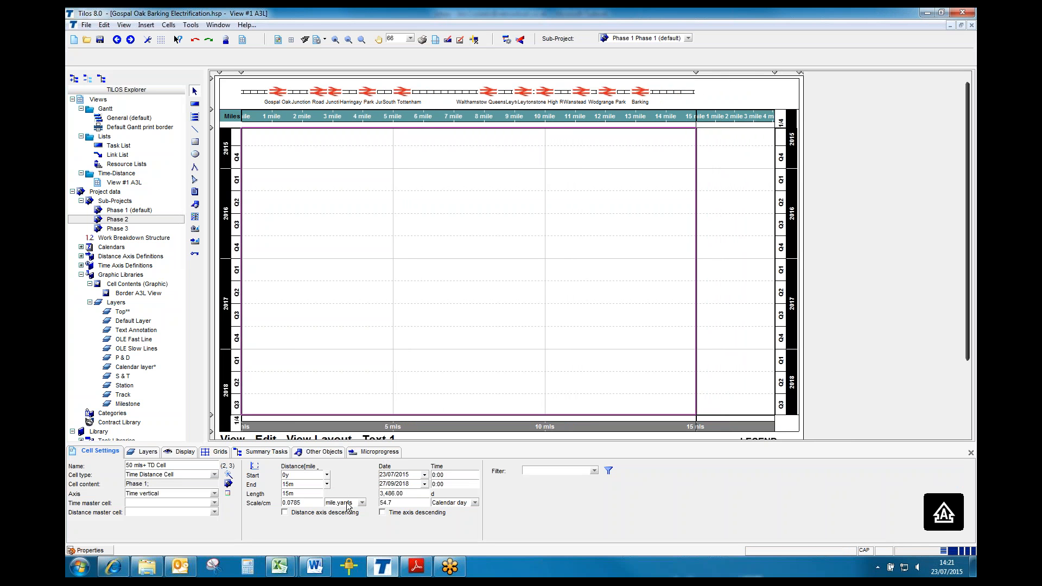
# Try to copy the distance scale of the Phase 1 time-distance cell onto the Phase 2 cell.
pyautogui.doubleClick(313, 503)
pyautogui.hotkey('ctrl', 'c')
pyautogui.click(730, 220)
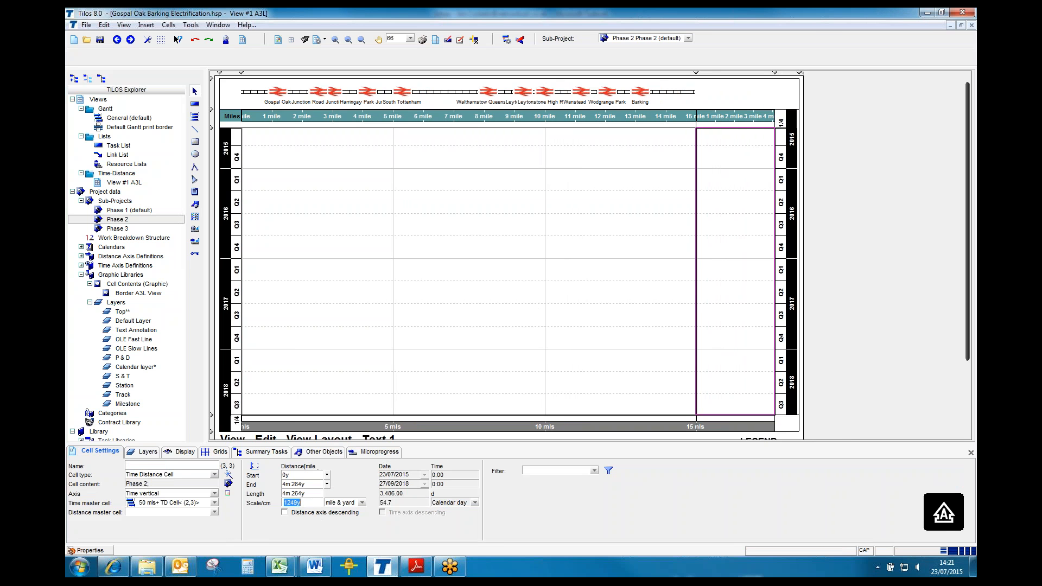
pyautogui.hotkey('ctrl', 'v')
pyautogui.press('Return')
# Switch the Phase 1 cell's distance scale unit to mile & yard and set the Phase 2 cell's scale to 785y per cm.
pyautogui.click(383, 277)
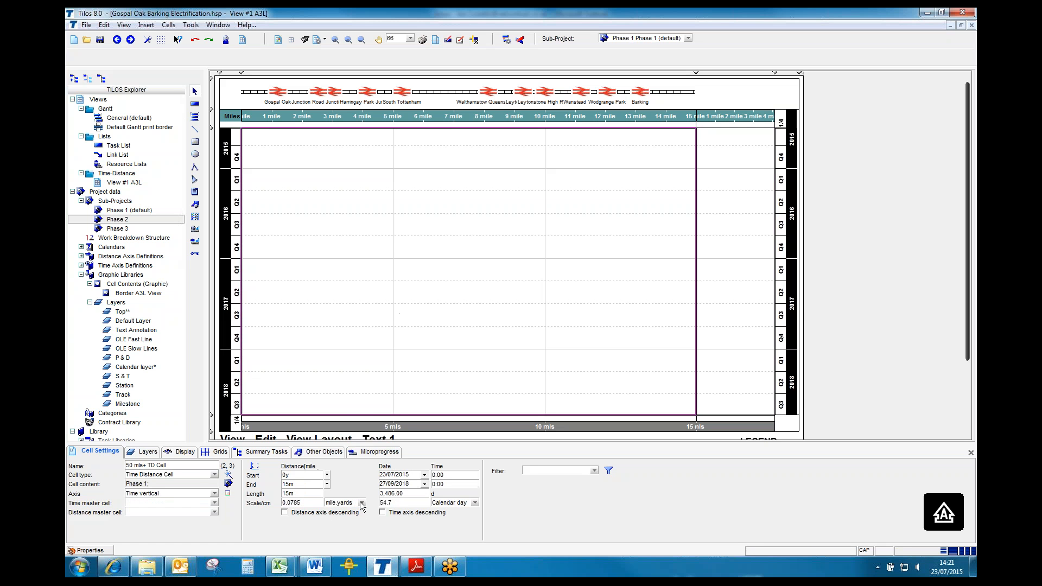
pyautogui.click(362, 503)
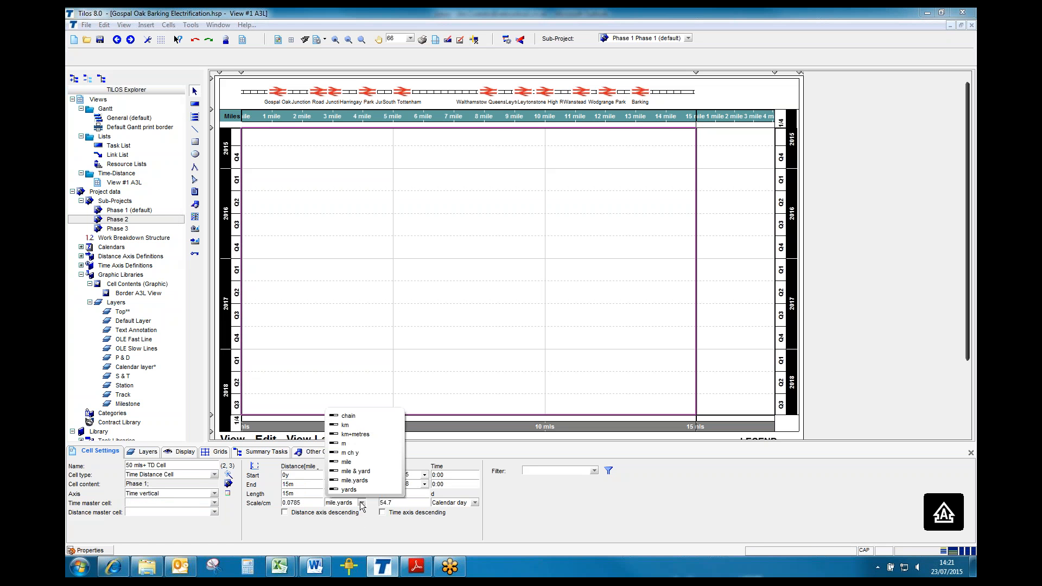
pyautogui.click(359, 471)
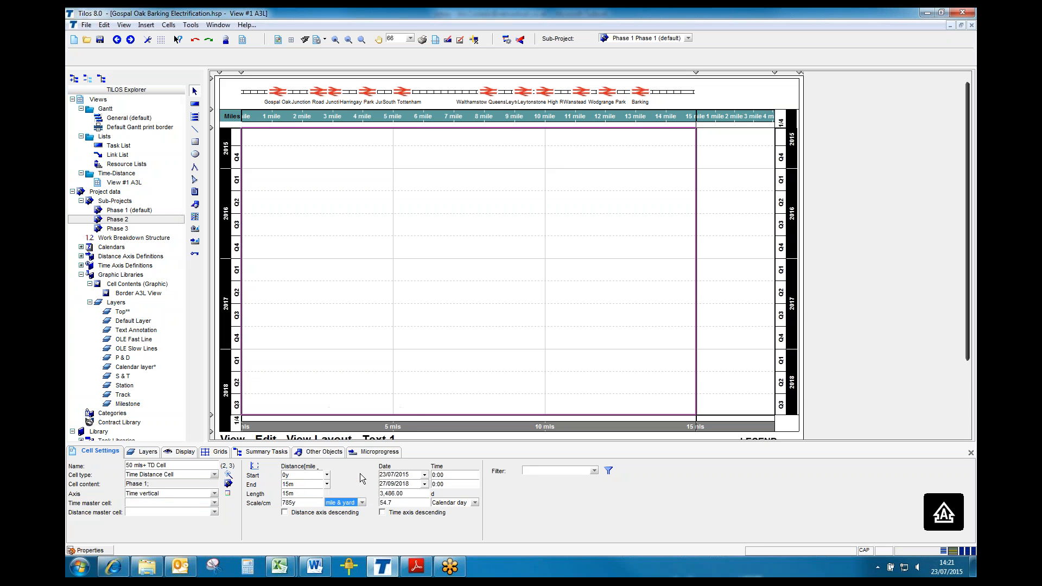
pyautogui.click(744, 289)
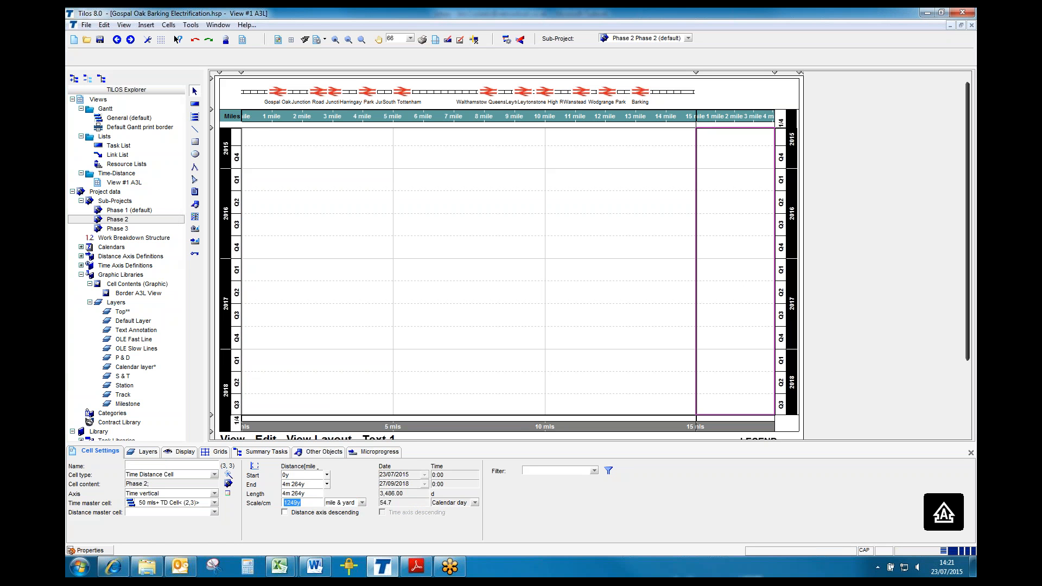
pyautogui.write('785y')
pyautogui.press('Return')
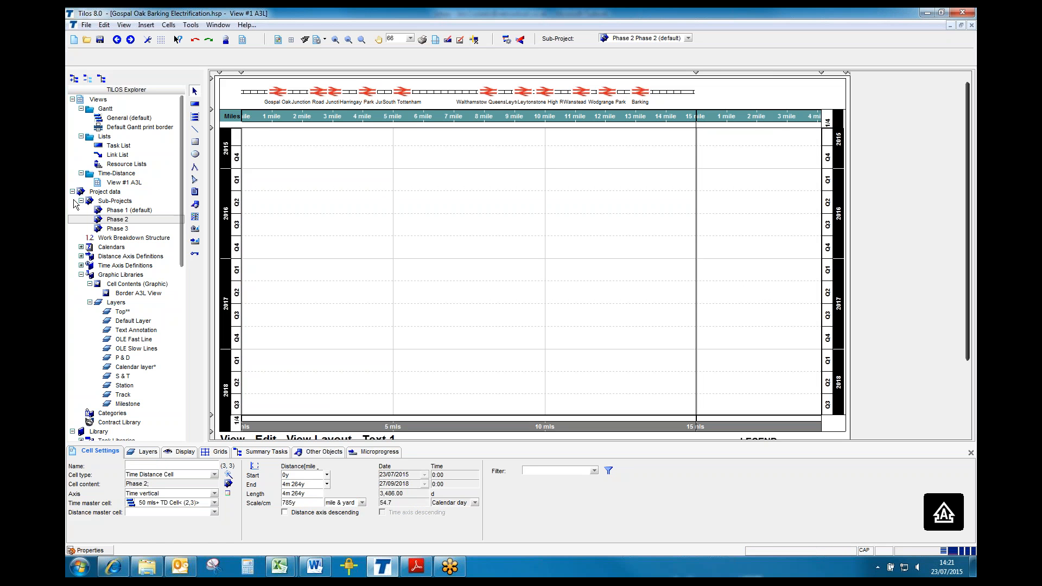
# Rename the Stations distance profile under the distance axis definitions as "Stations Phase 1".
pyautogui.click(82, 256)
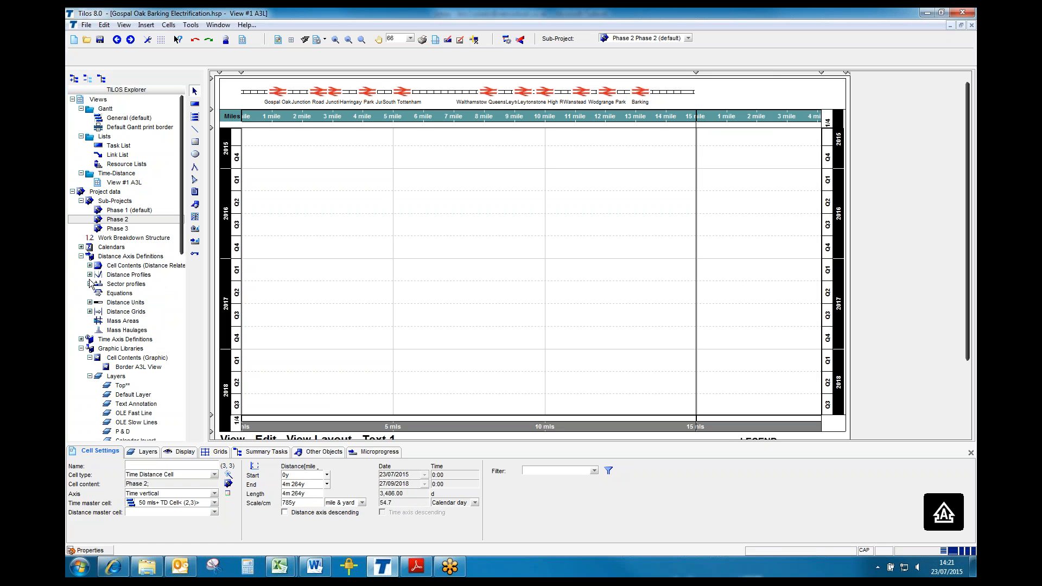
pyautogui.click(90, 274)
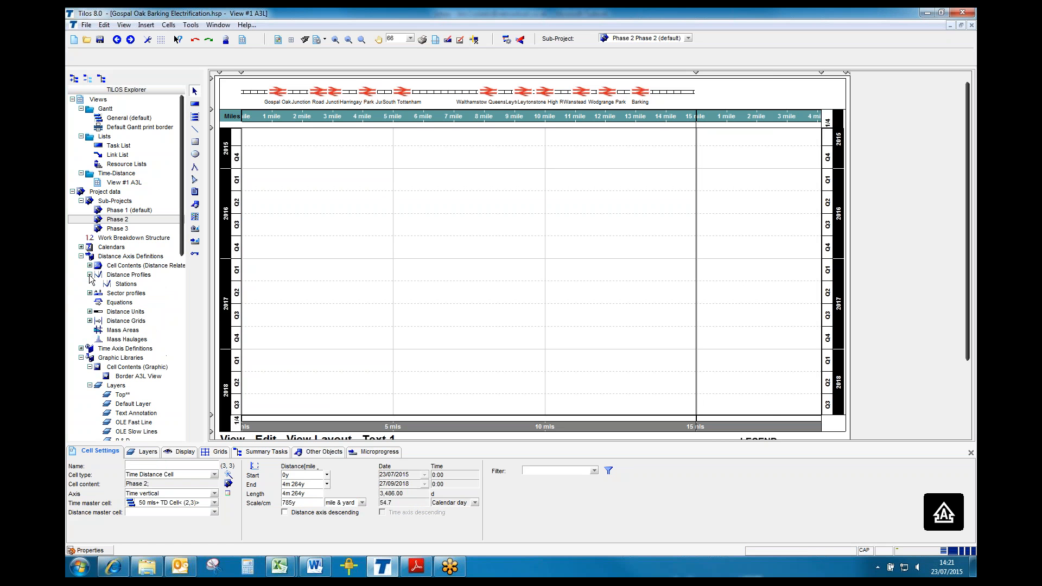
pyautogui.doubleClick(125, 284)
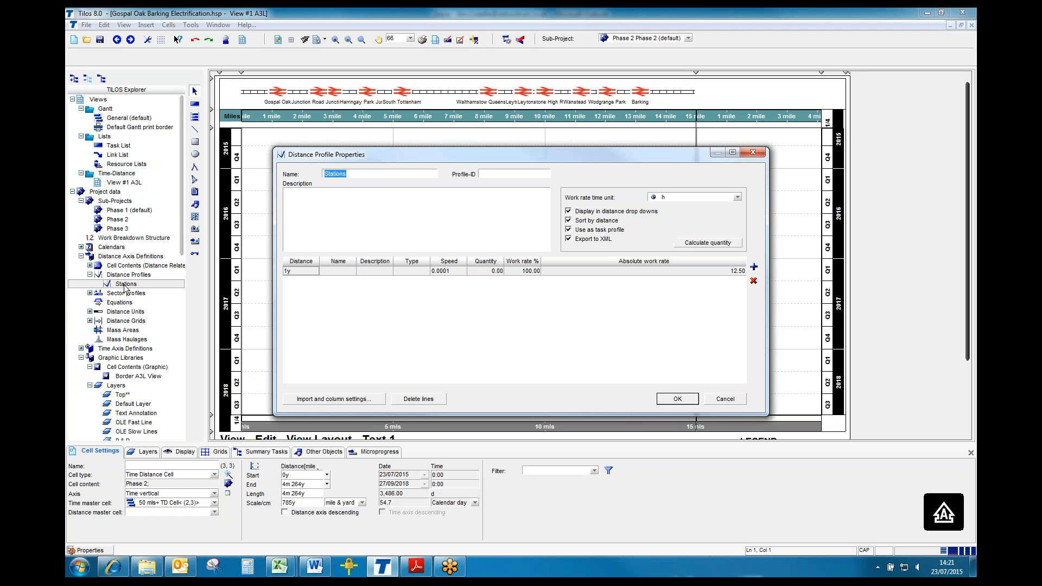
pyautogui.click(389, 176)
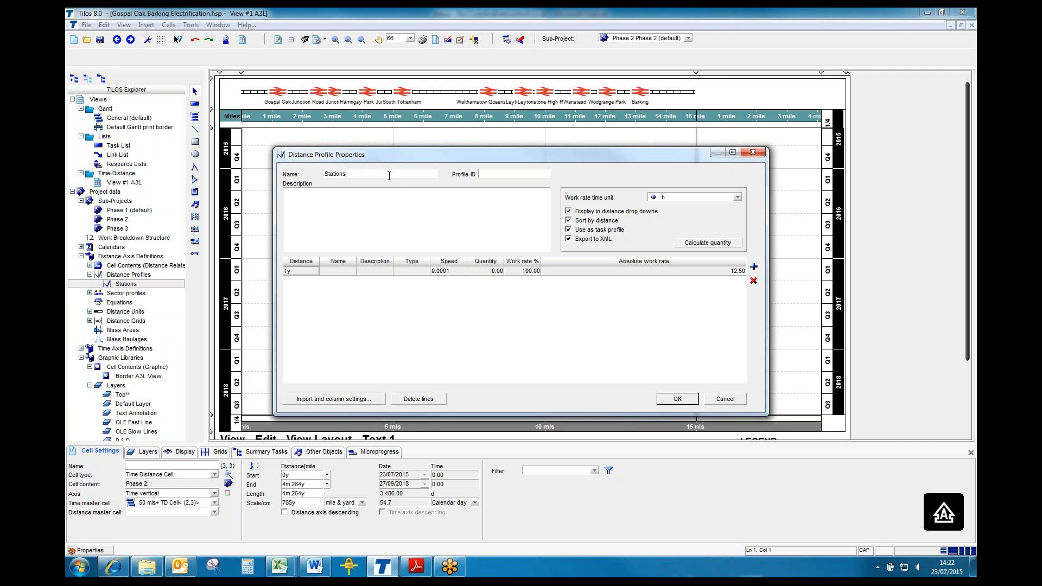
pyautogui.write('Phase 1')
pyautogui.press('Return')
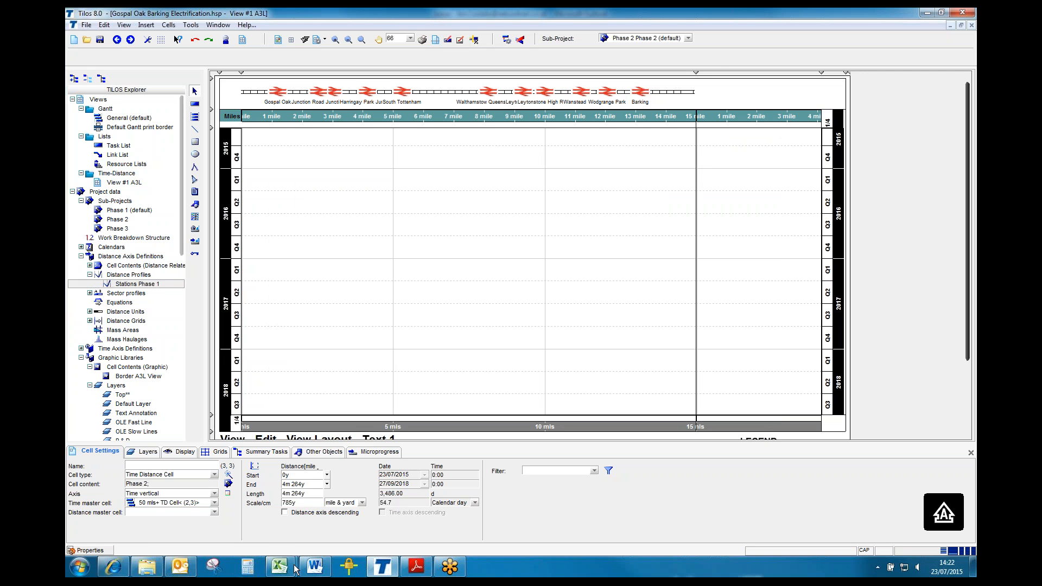
# Switch to the Network Rail Strategic Data workbook in Excel and float its window over part of the TILOS view.
pyautogui.moveTo(280, 566)
pyautogui.click(381, 530)
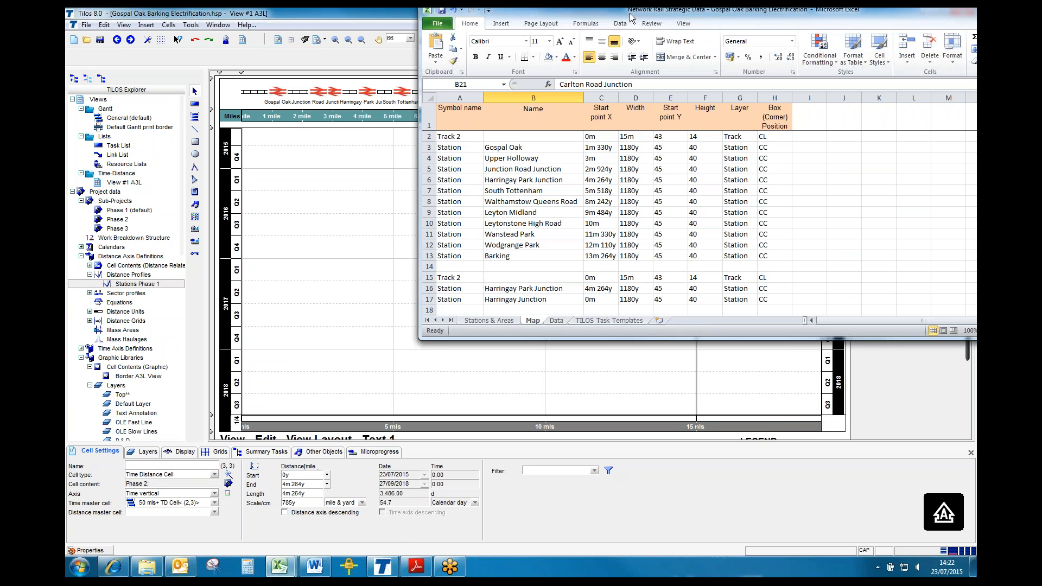
pyautogui.doubleClick(631, 17)
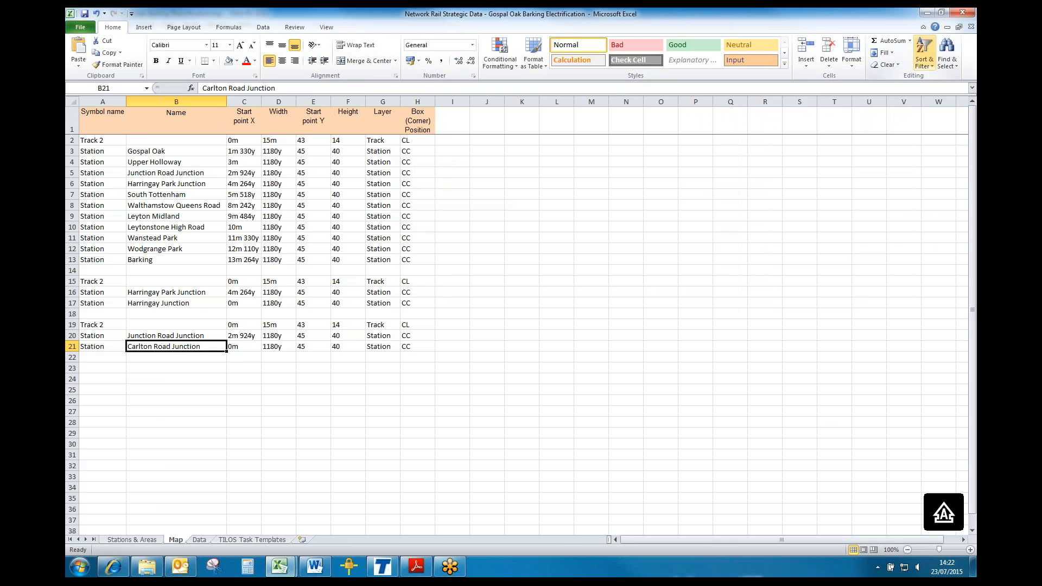
pyautogui.click(942, 13)
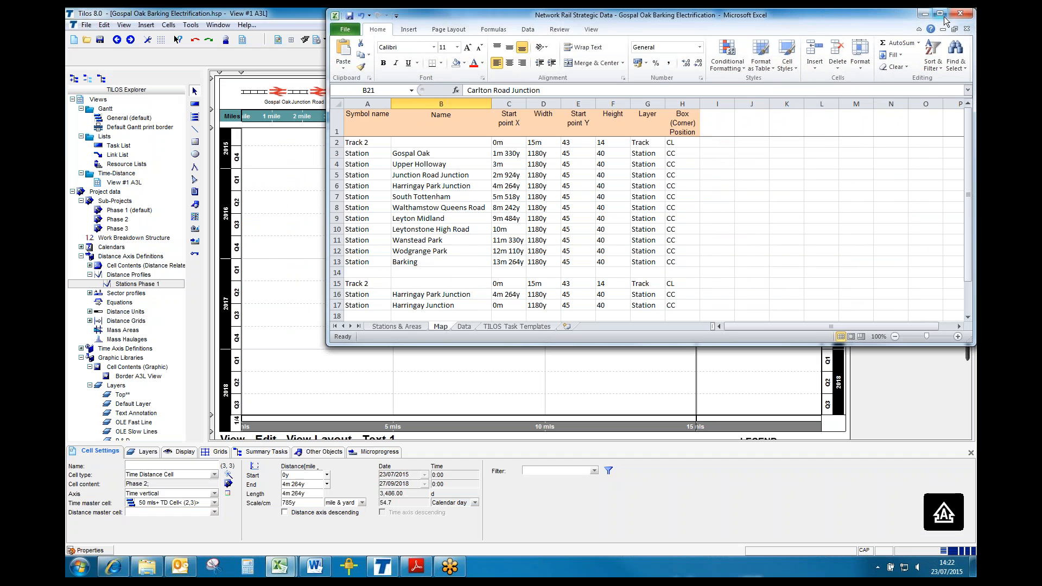
pyautogui.moveTo(735, 25)
pyautogui.mouseDown()
pyautogui.moveTo(705, 37)
pyautogui.moveTo(733, 32)
pyautogui.mouseUp()
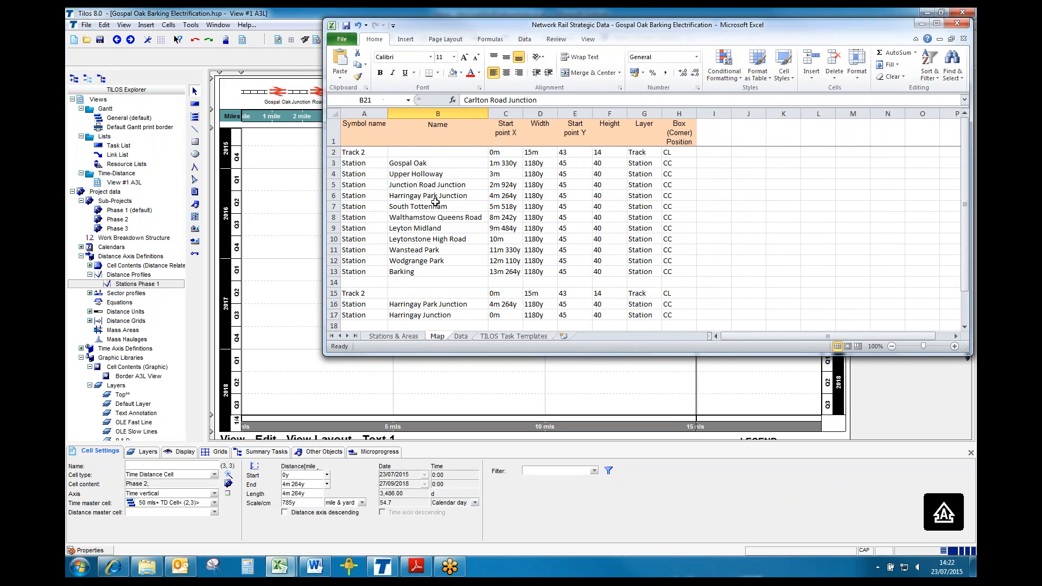
# Copy the symbol names, station names and start points from Gospal Oak to Barking.
pyautogui.moveTo(363, 163); pyautogui.dragTo(495, 270)
pyautogui.rightClick(442, 218)
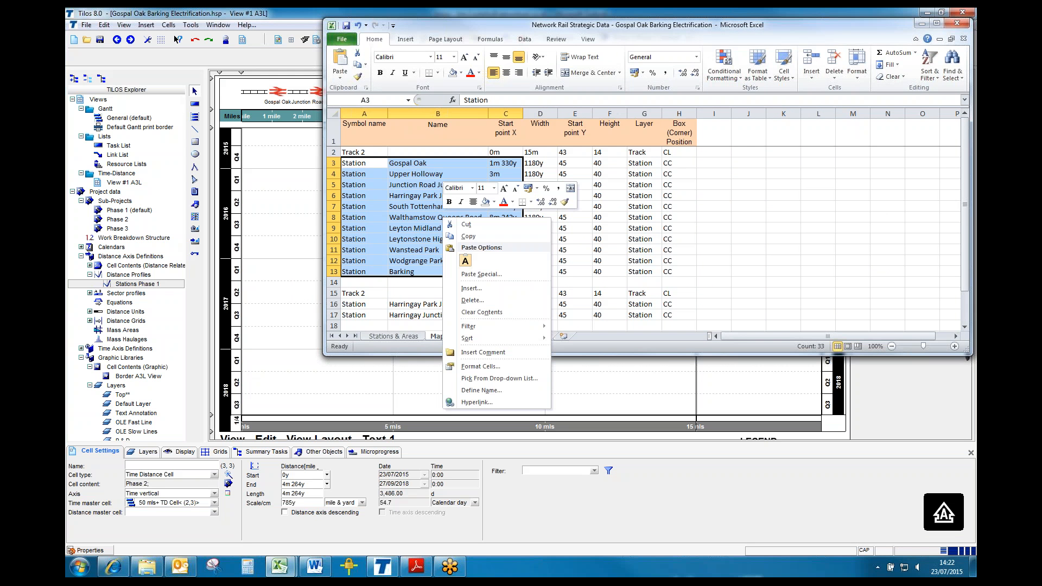
pyautogui.click(474, 235)
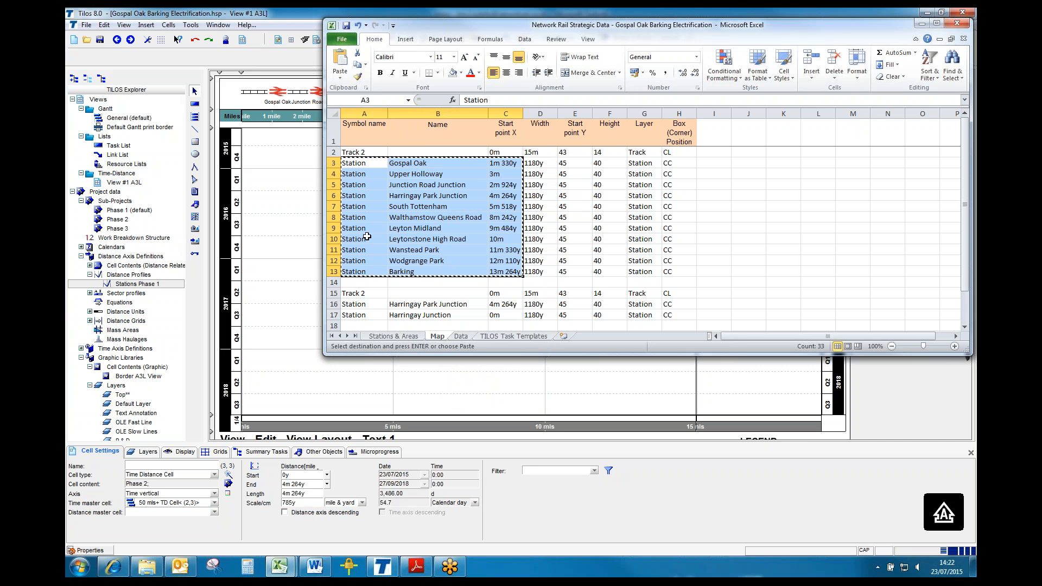
# Shorten the station name in cell B5 to "Junction Road Jnc".
pyautogui.click(473, 187)
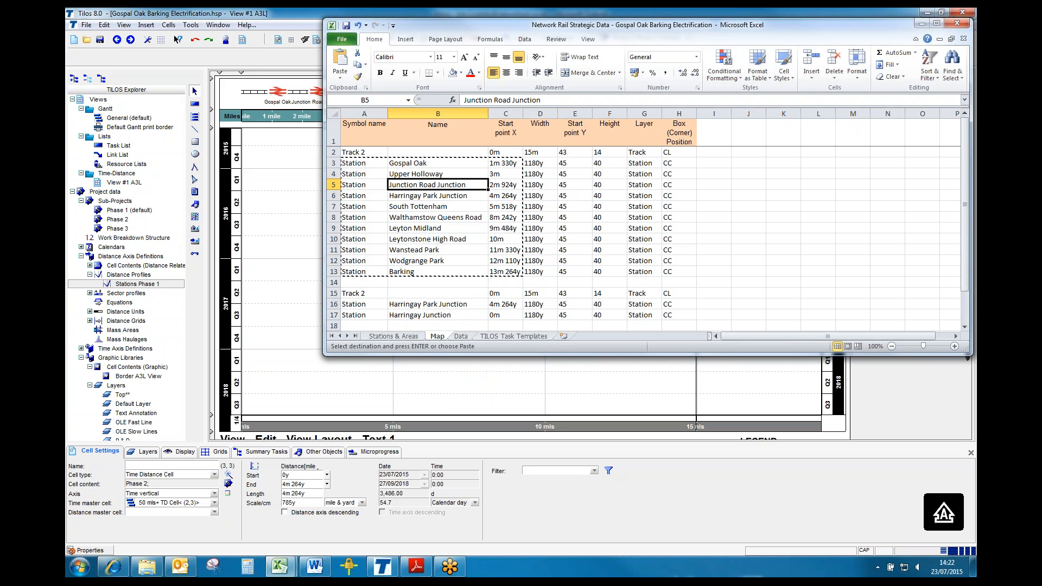
pyautogui.click(546, 100)
pyautogui.press('BackSpace')
pyautogui.press('BackSpace')
pyautogui.press('BackSpace')
pyautogui.press('BackSpace')
pyautogui.press('BackSpace')
pyautogui.press('BackSpace')
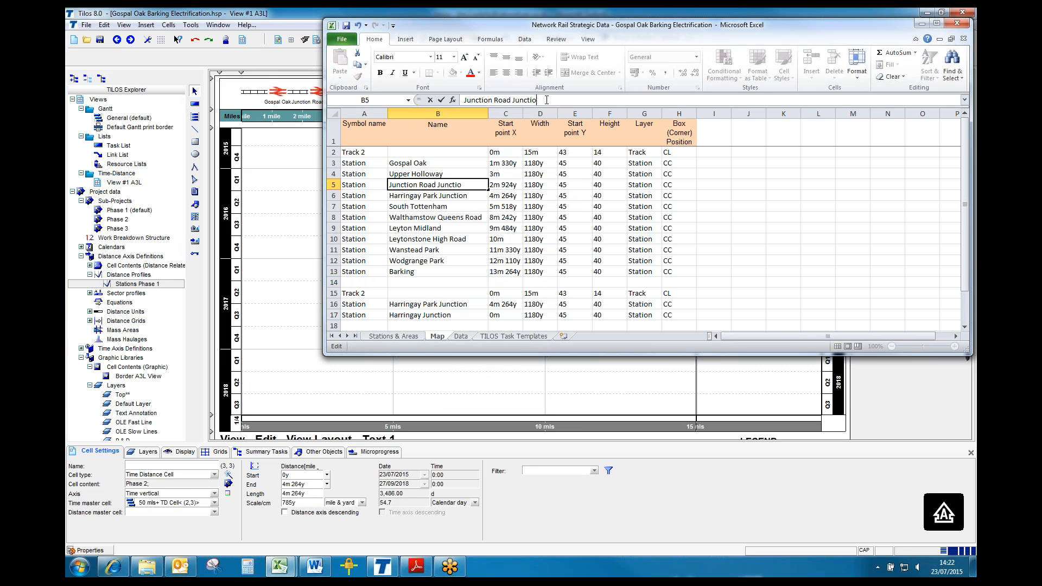
pyautogui.press('BackSpace')
pyautogui.write('nc')
pyautogui.press('Return')
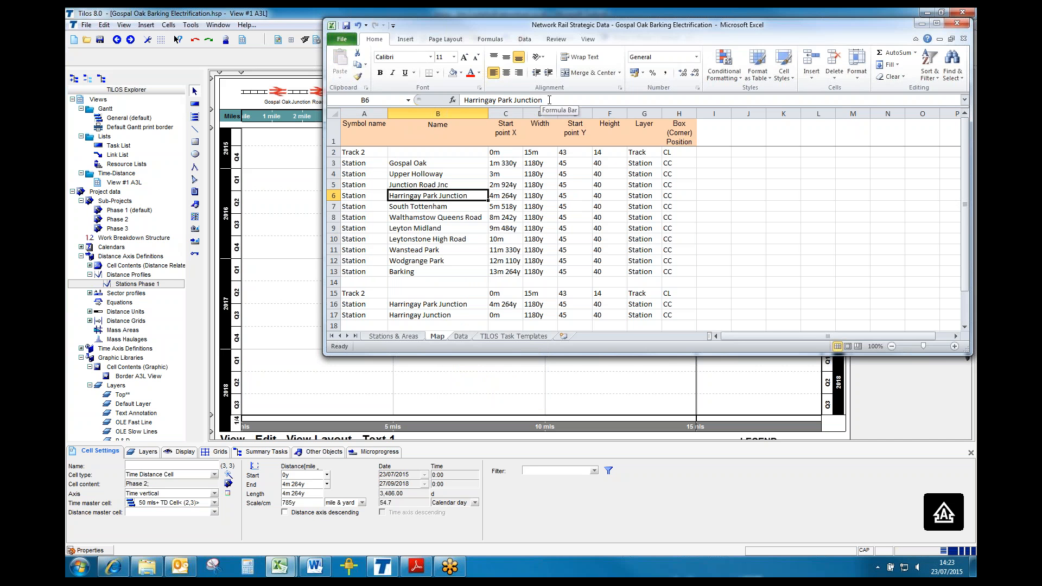
# Shorten the station name in cell B6 to "Harringay Park Jn".
pyautogui.click(550, 100)
pyautogui.press('BackSpace')
pyautogui.press('BackSpace')
pyautogui.press('BackSpace')
pyautogui.press('BackSpace')
pyautogui.press('BackSpace')
pyautogui.press('BackSpace')
pyautogui.press('BackSpace')
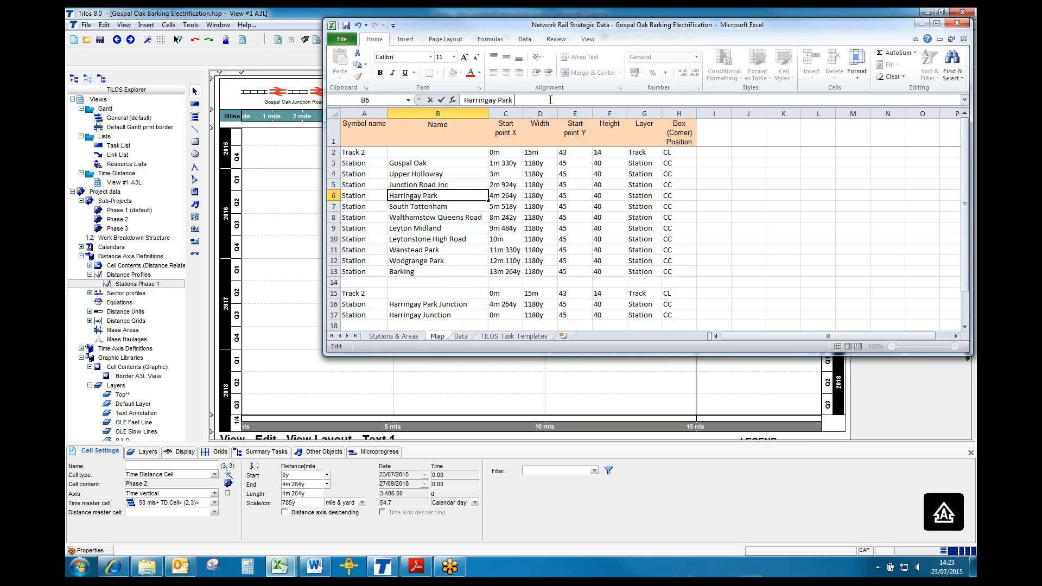
pyautogui.write('nc')
# Abbreviate the station name in cell B5 further to "Junction Road Jn".
pyautogui.click(456, 184)
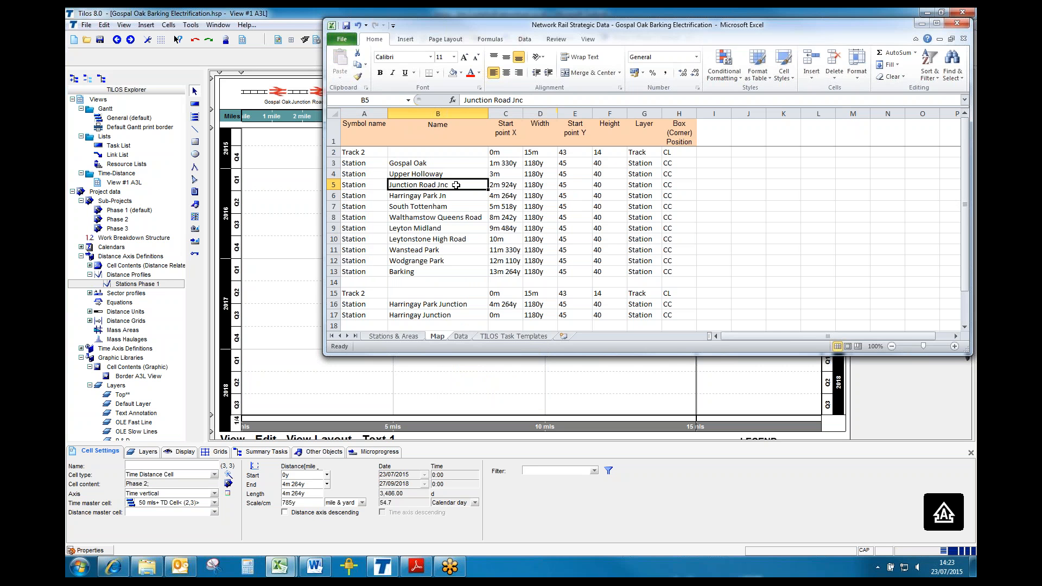
pyautogui.click(539, 99)
pyautogui.press('BackSpace')
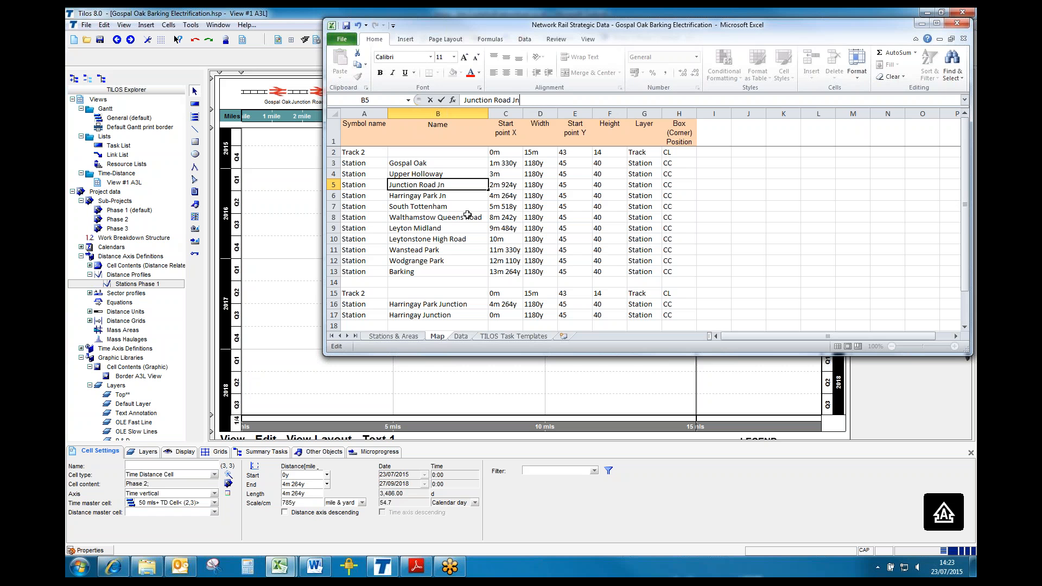
# Shorten the station name in cell B8 to "Walthamstow Queens Rd".
pyautogui.click(468, 215)
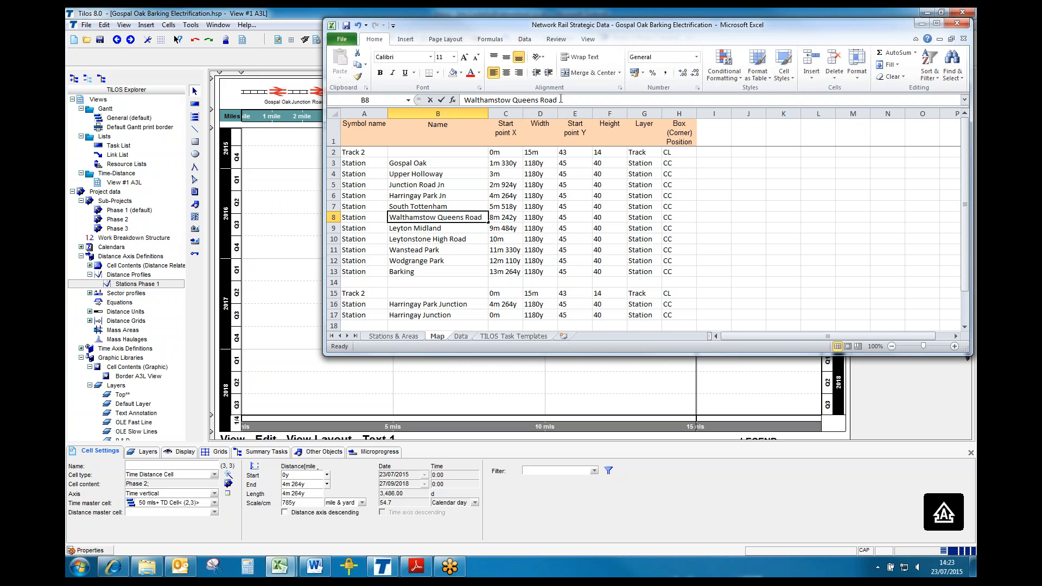
pyautogui.click(563, 100)
pyautogui.press('BackSpace')
pyautogui.press('BackSpace')
pyautogui.press('BackSpace')
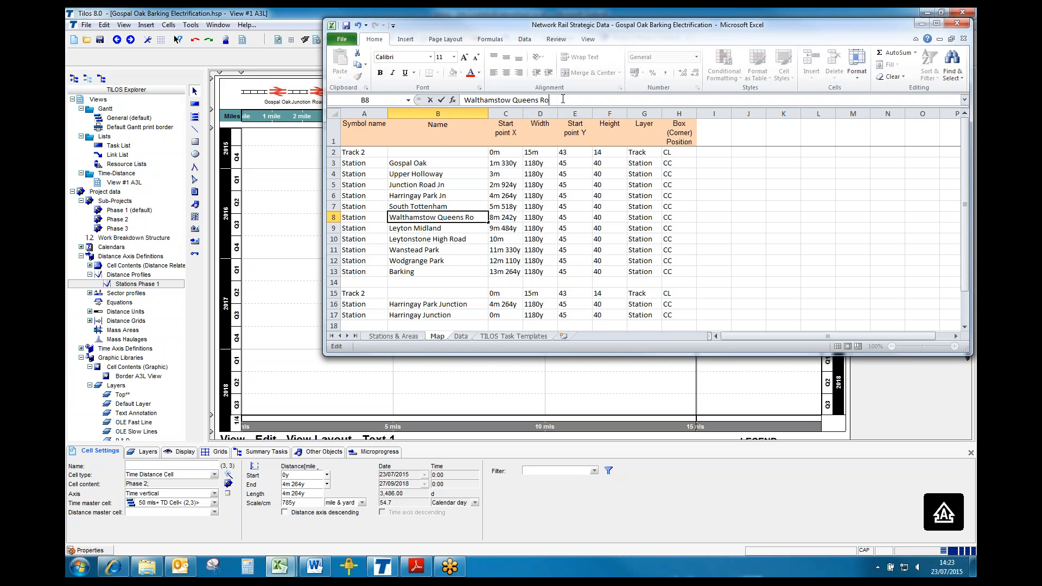
pyautogui.write('d')
pyautogui.press('Return')
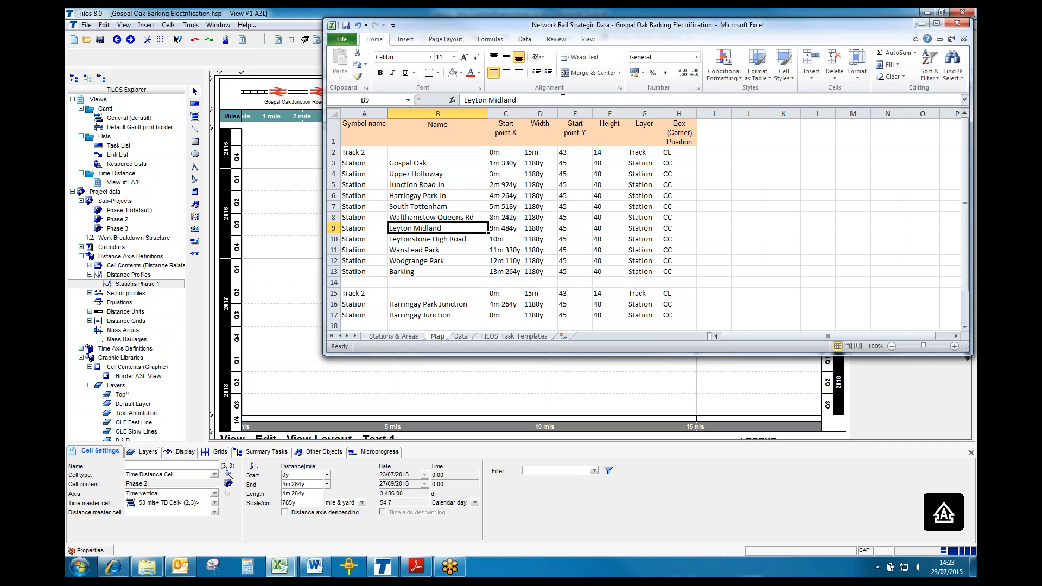
# Shorten the station name in cell B10 to "Leytonstone High Rd".
pyautogui.click(473, 237)
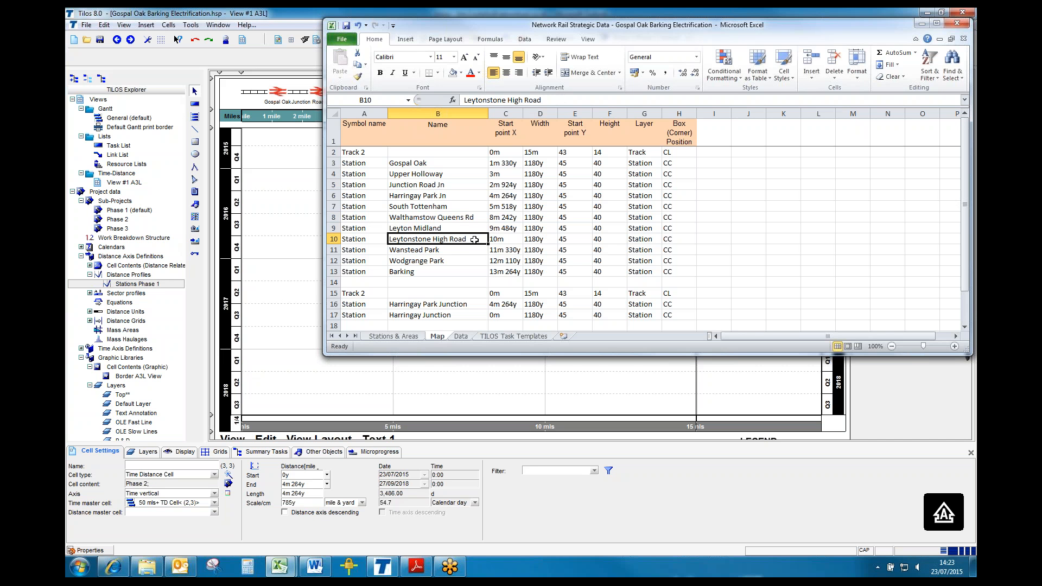
pyautogui.click(555, 100)
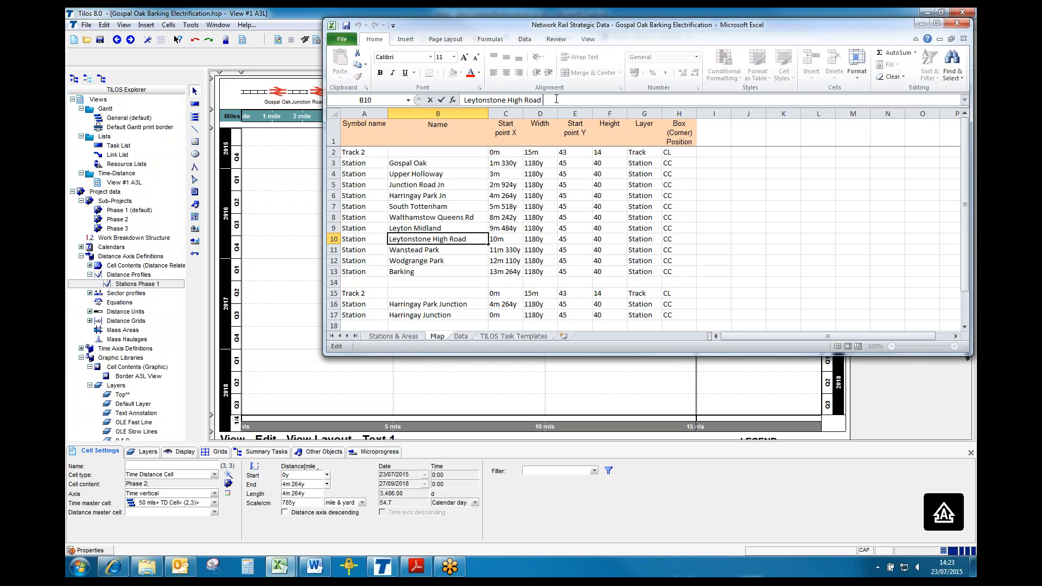
pyautogui.press('BackSpace')
pyautogui.press('BackSpace')
pyautogui.press('BackSpace')
pyautogui.press('BackSpace')
pyautogui.write('Rd')
pyautogui.press('Return')
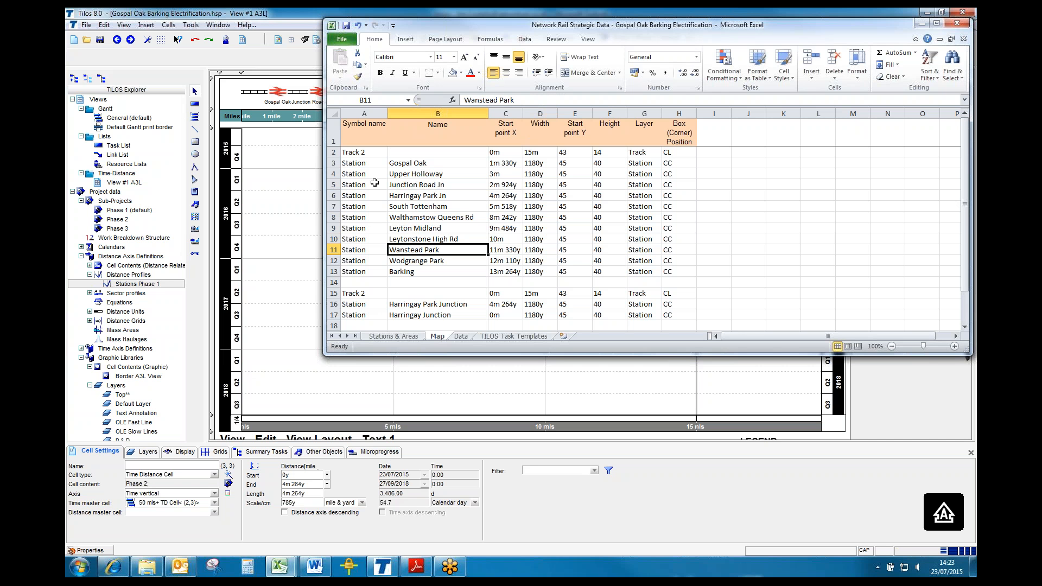
# Copy the range A3:C13 holding the Phase 1 stations with their abbreviated names and start points.
pyautogui.moveTo(355, 163); pyautogui.dragTo(506, 271)
pyautogui.rightClick(480, 242)
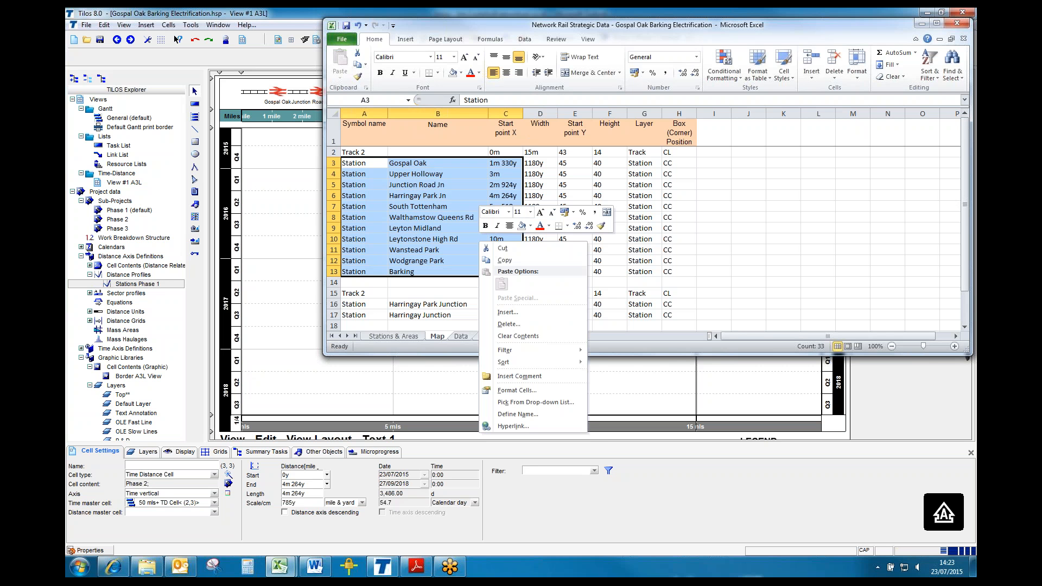
pyautogui.click(505, 260)
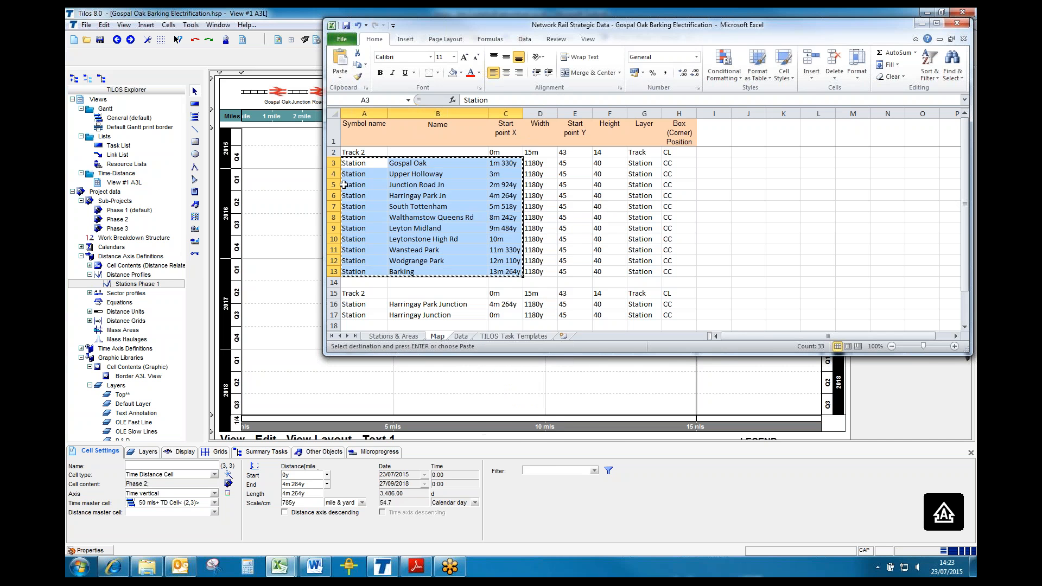
# In the import settings of the Stations Phase 1 distance profile, hide the non-visible rows and set Type to column number 1.
pyautogui.doubleClick(124, 284)
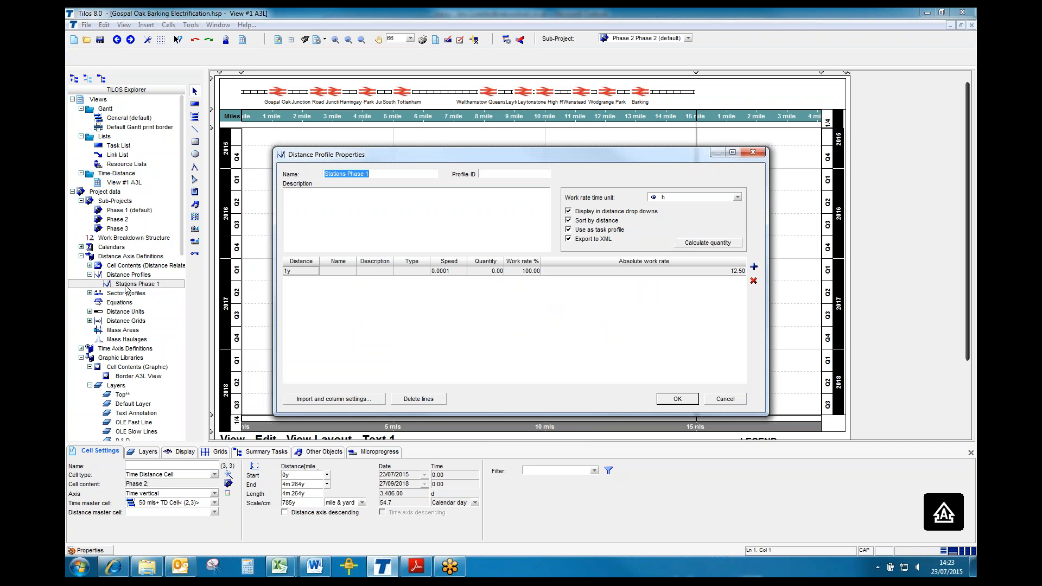
pyautogui.click(347, 400)
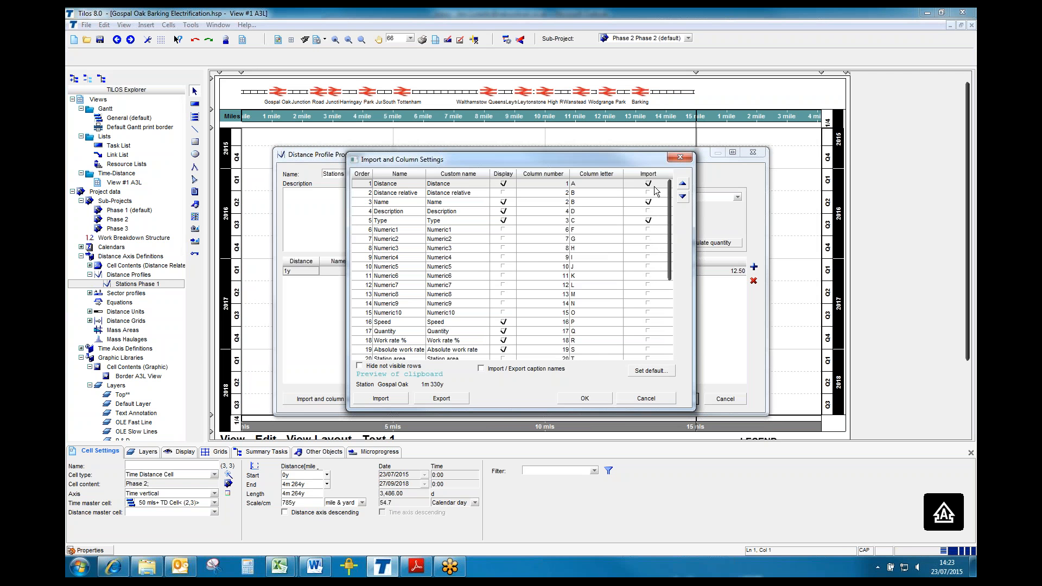
pyautogui.click(402, 367)
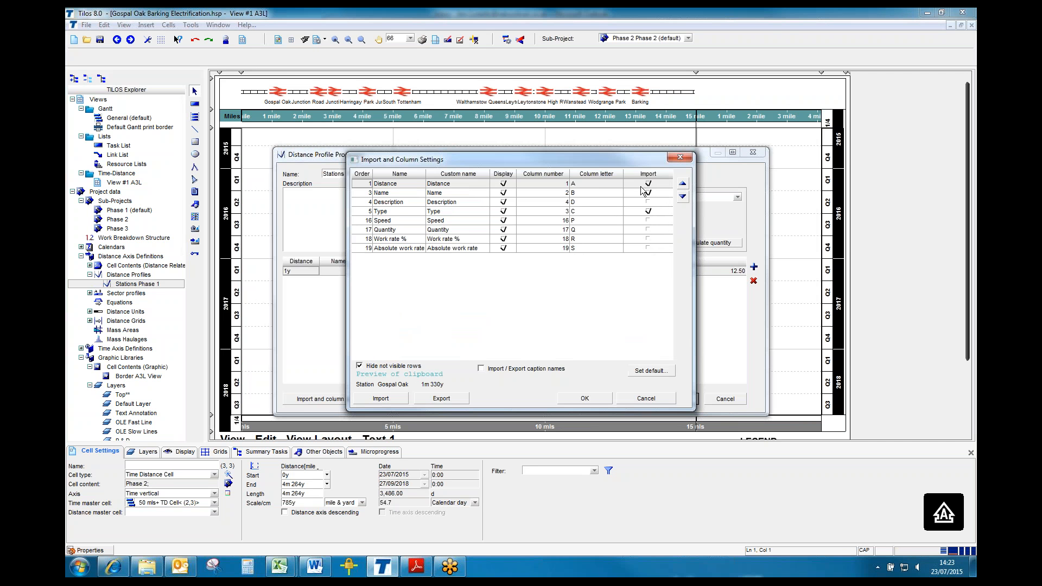
pyautogui.click(554, 213)
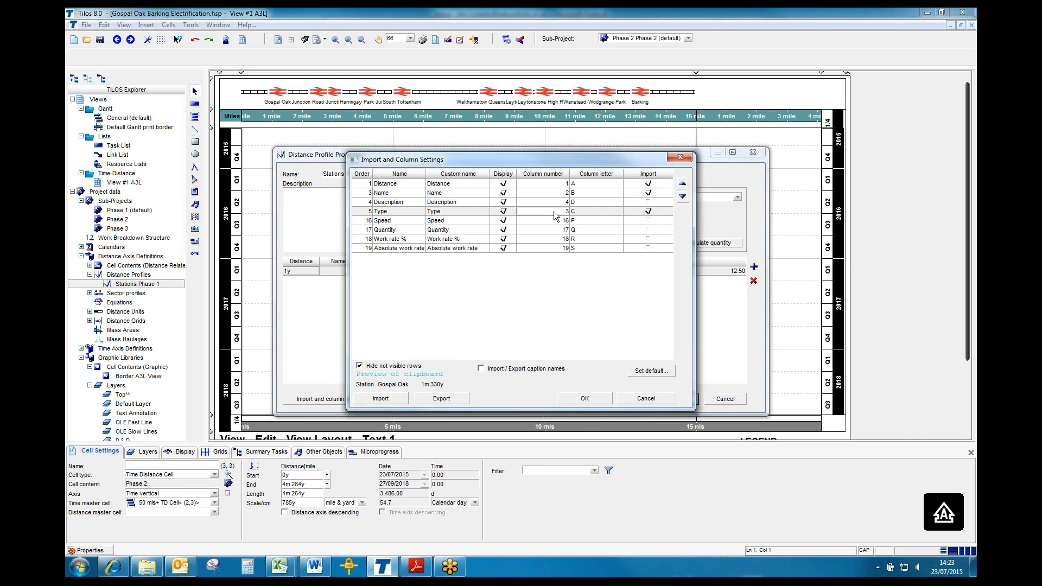
pyautogui.write('1')
pyautogui.press('Tab')
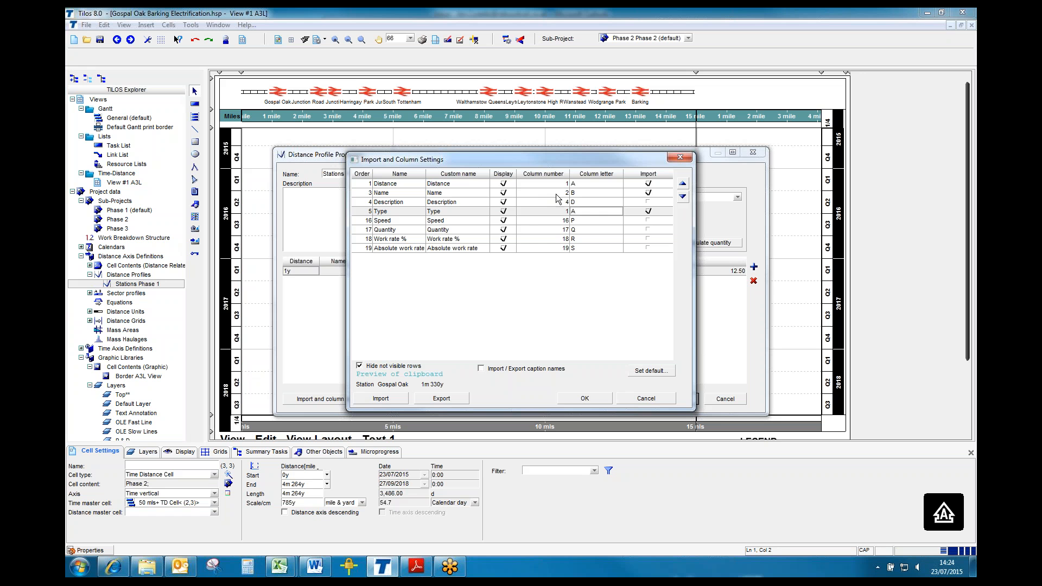
# Set Distance to column number 3 and import the copied stations into the Stations Phase 1 profile.
pyautogui.click(555, 195)
pyautogui.click(557, 185)
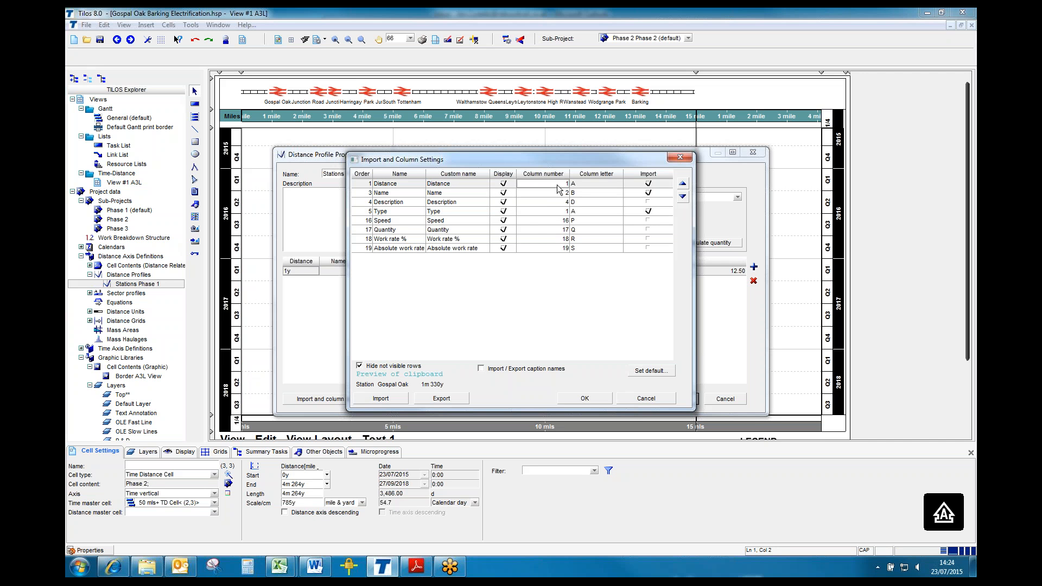
pyautogui.write('3')
pyautogui.press('Tab')
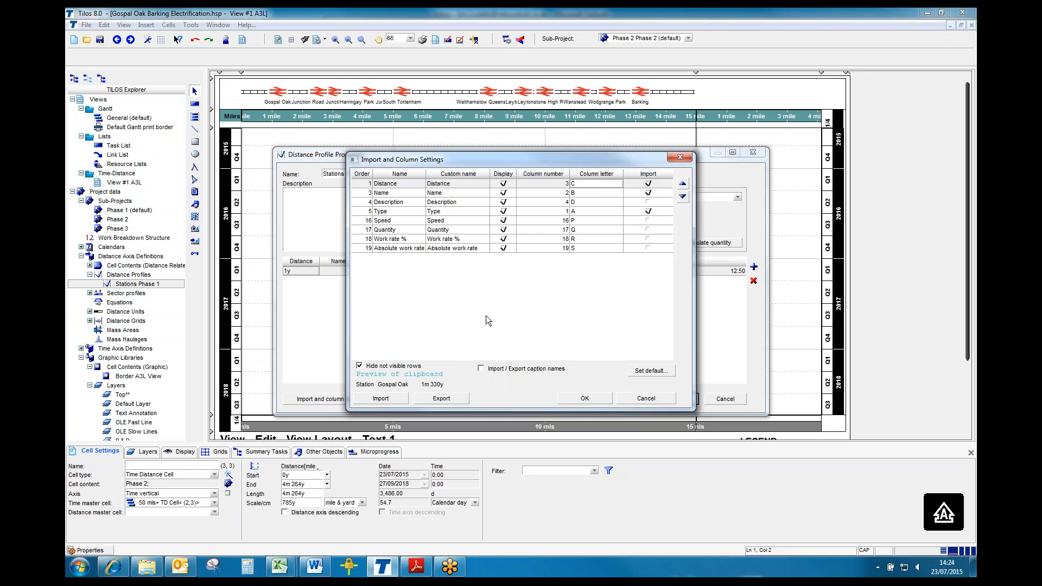
pyautogui.click(395, 398)
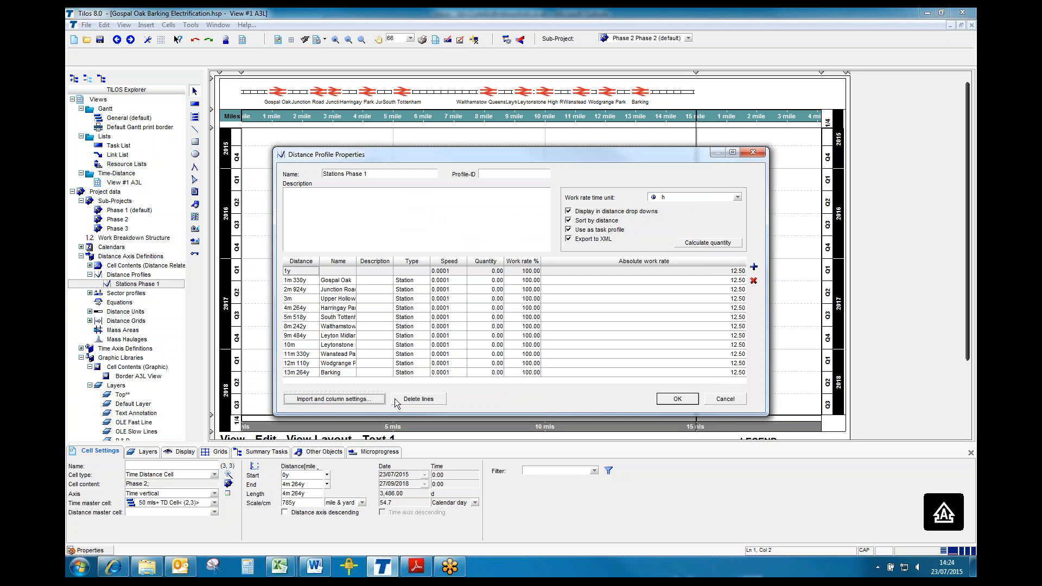
# Delete the unnamed 1y line from the Stations Phase 1 profile, accept it and recheck its station list.
pyautogui.click(301, 271)
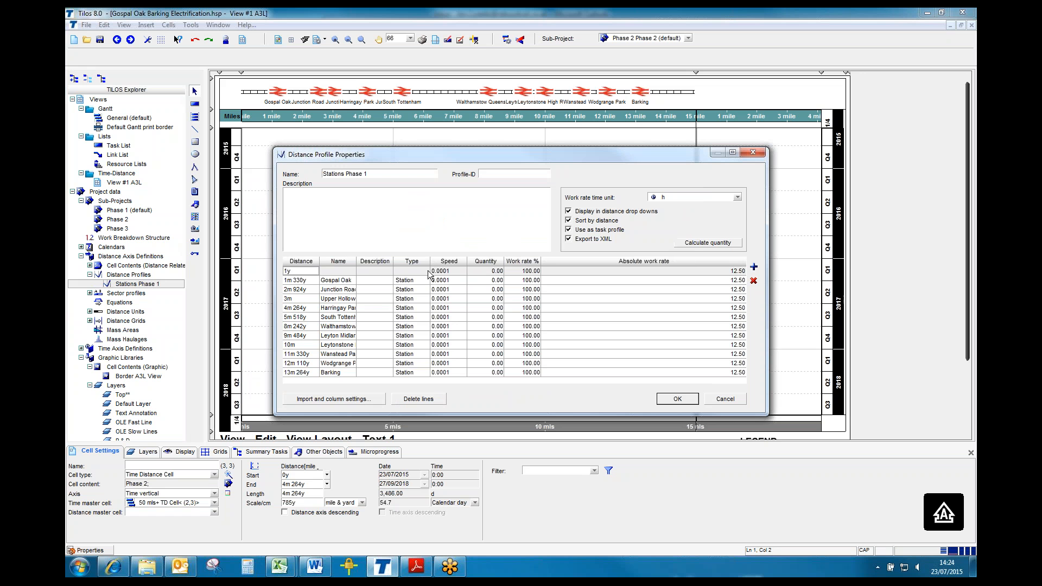
pyautogui.click(753, 281)
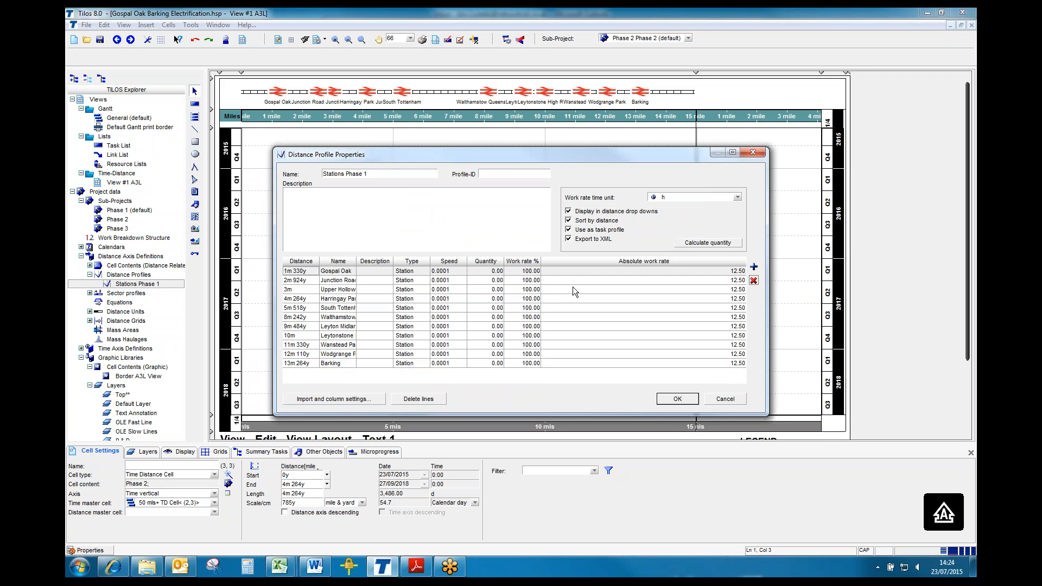
pyautogui.click(279, 566)
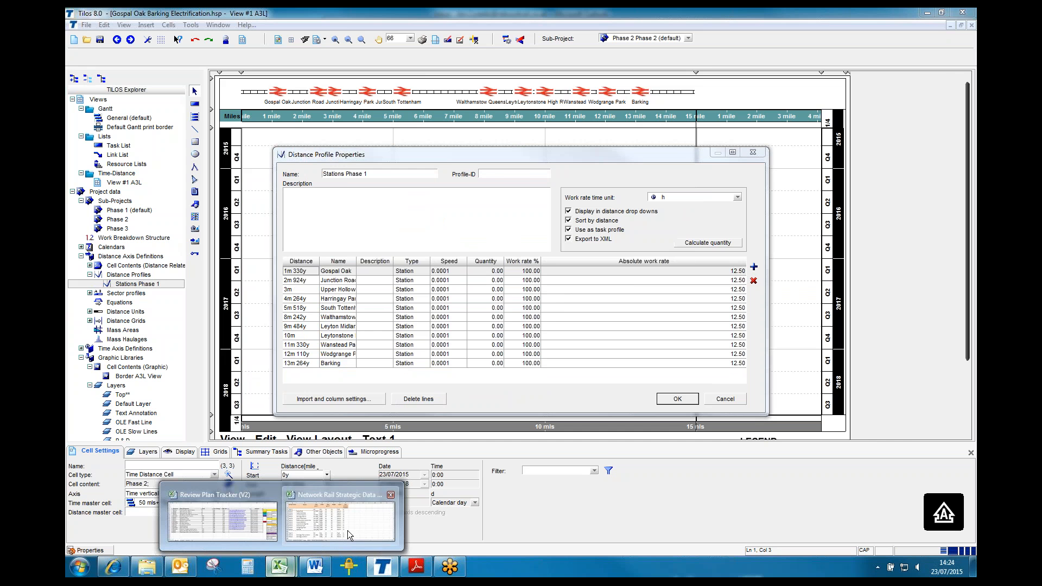
pyautogui.click(348, 529)
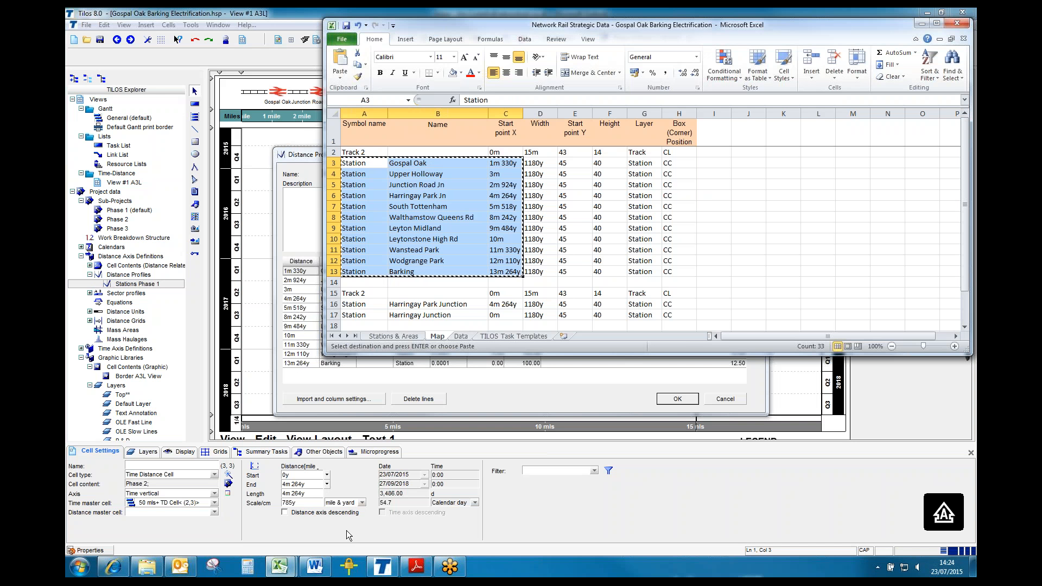
pyautogui.click(516, 392)
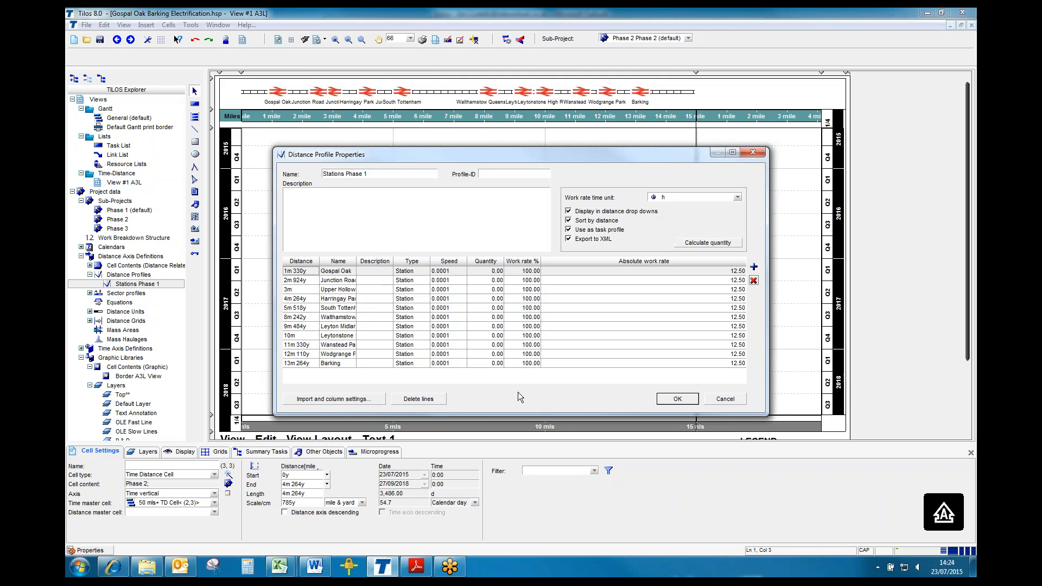
pyautogui.click(677, 400)
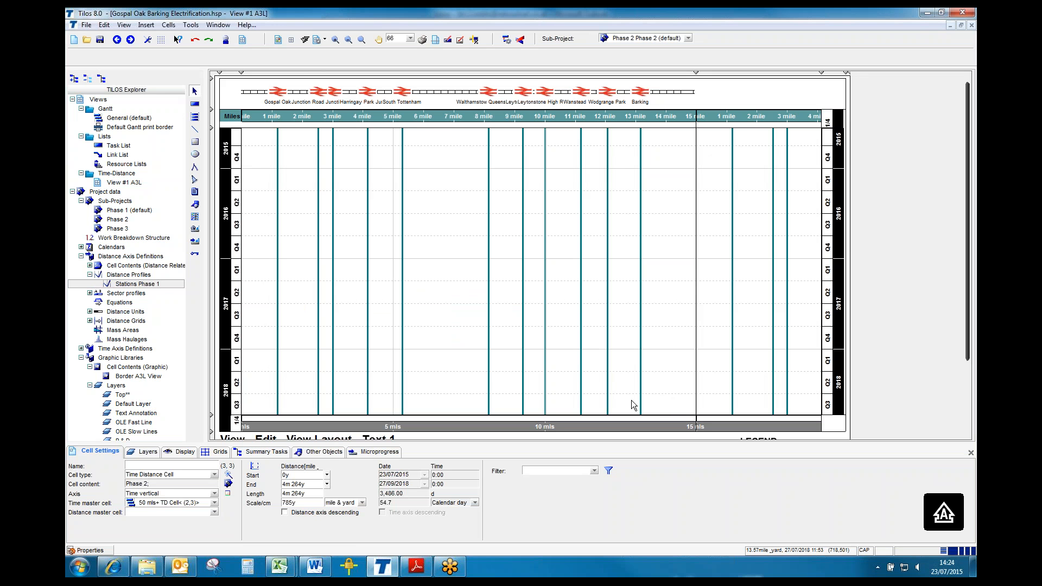
pyautogui.doubleClick(134, 285)
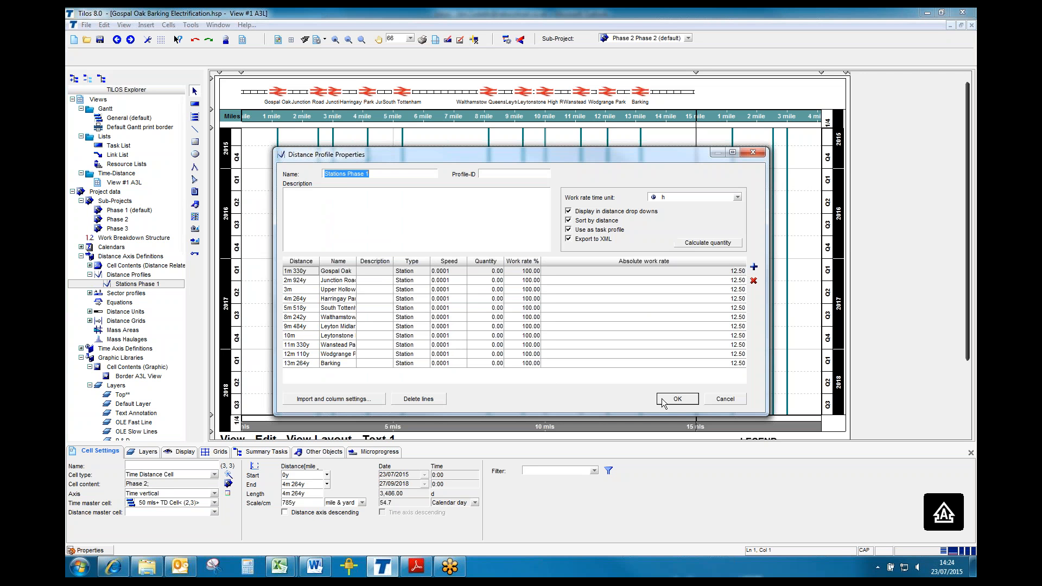
pyautogui.click(719, 404)
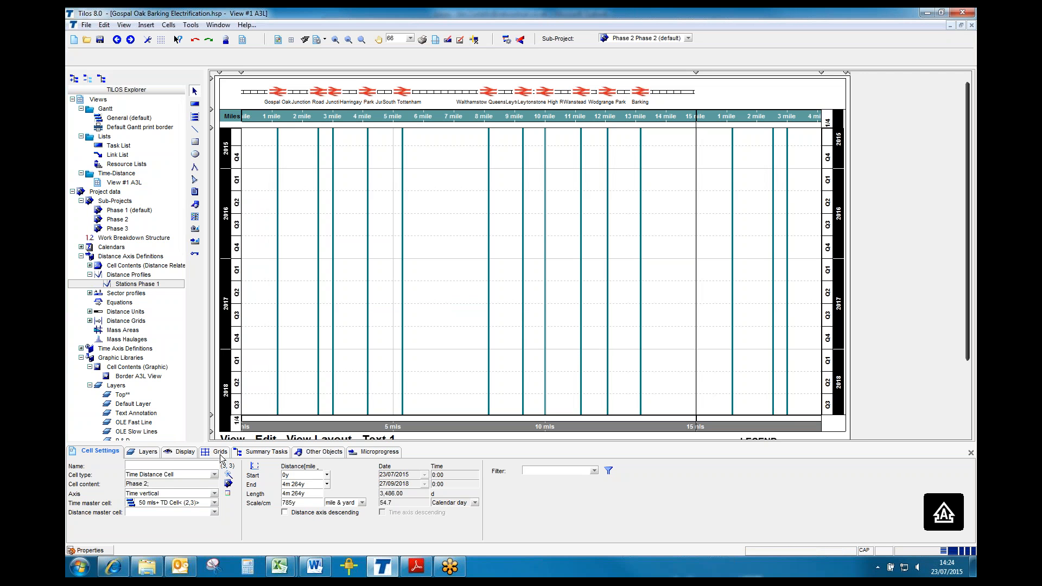
# Examine the 5 mile & Station distance grid of the Phase 1 cell, checking the station line's distance profile and display options.
pyautogui.click(262, 384)
pyautogui.click(217, 452)
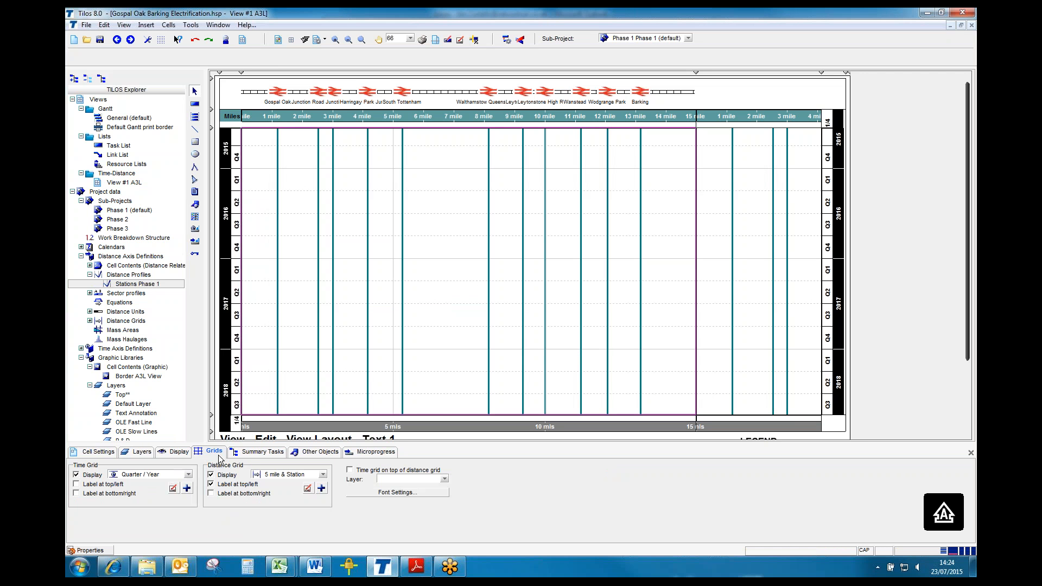
pyautogui.click(308, 488)
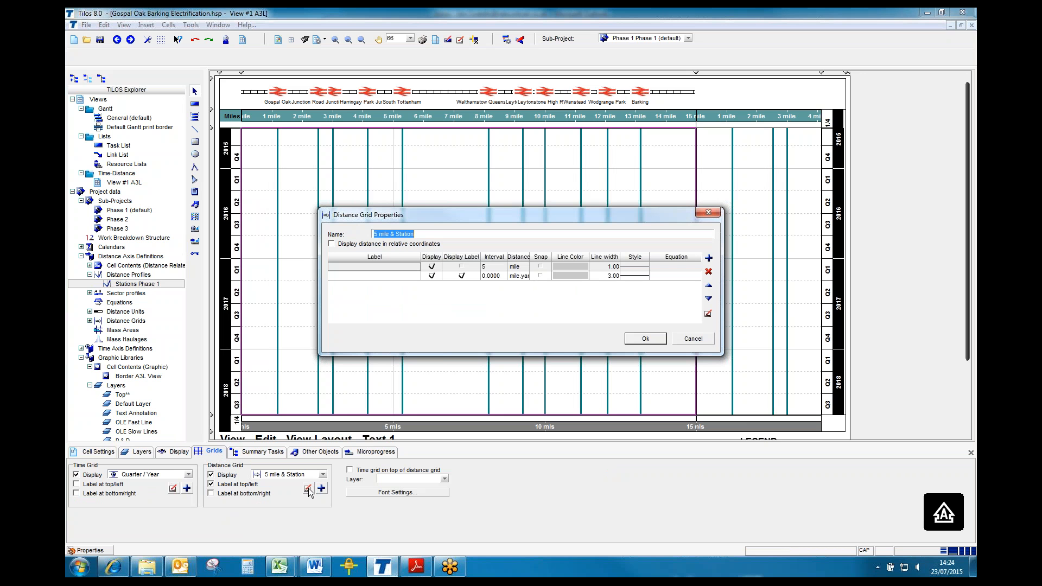
pyautogui.click(408, 276)
pyautogui.doubleClick(409, 275)
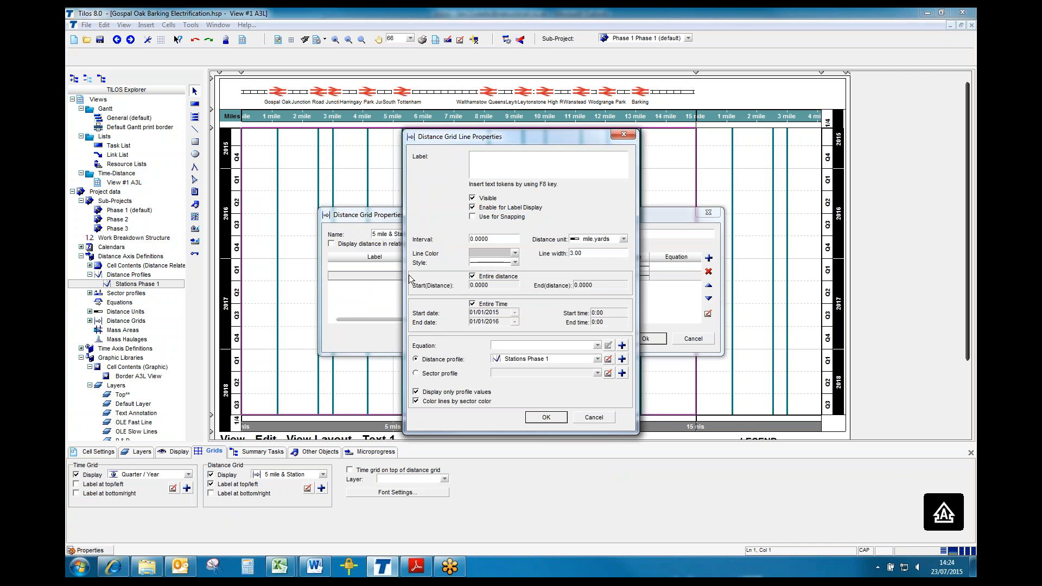
pyautogui.click(509, 360)
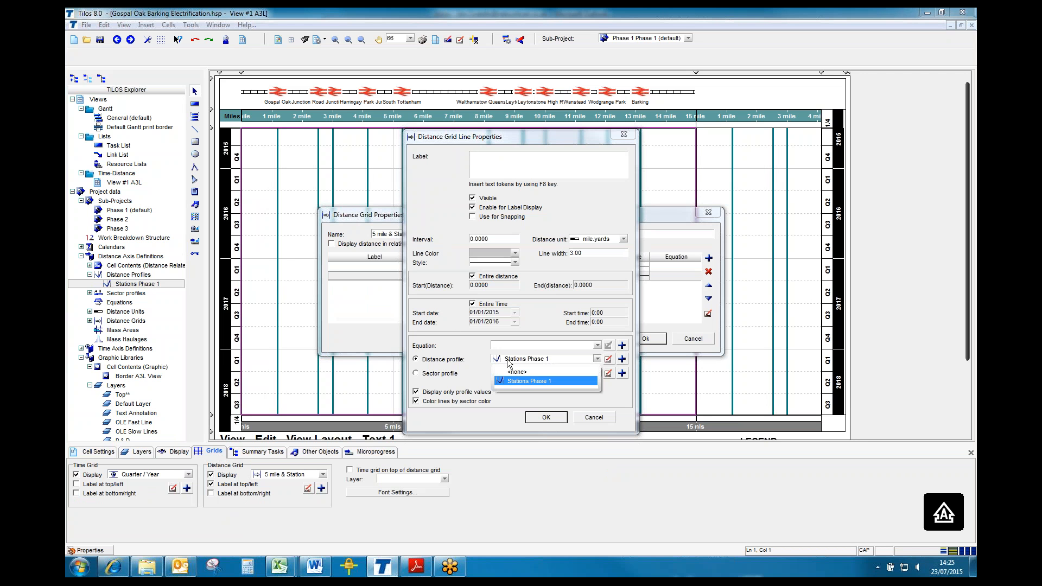
pyautogui.click(509, 363)
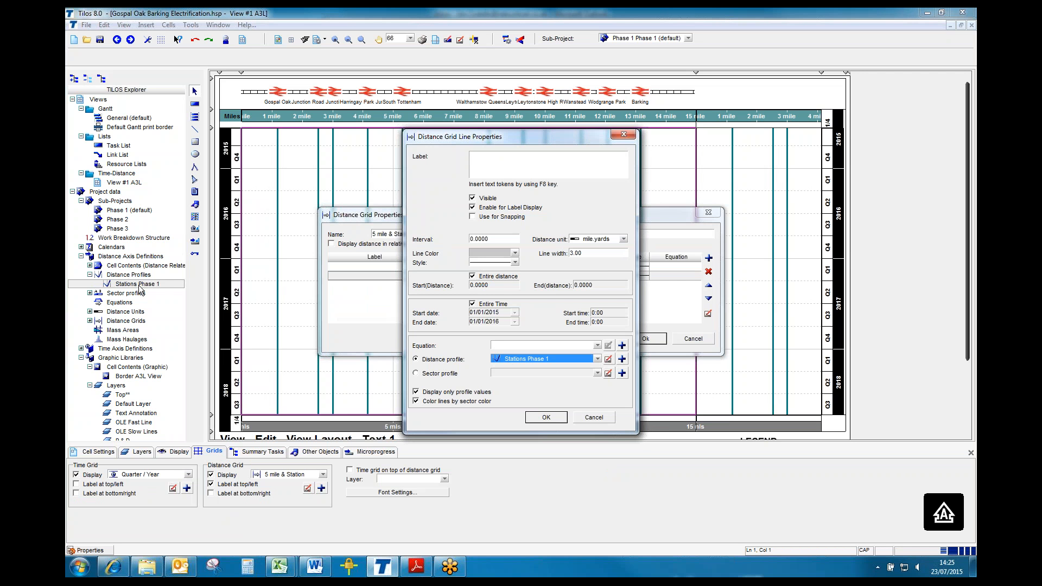
pyautogui.click(456, 393)
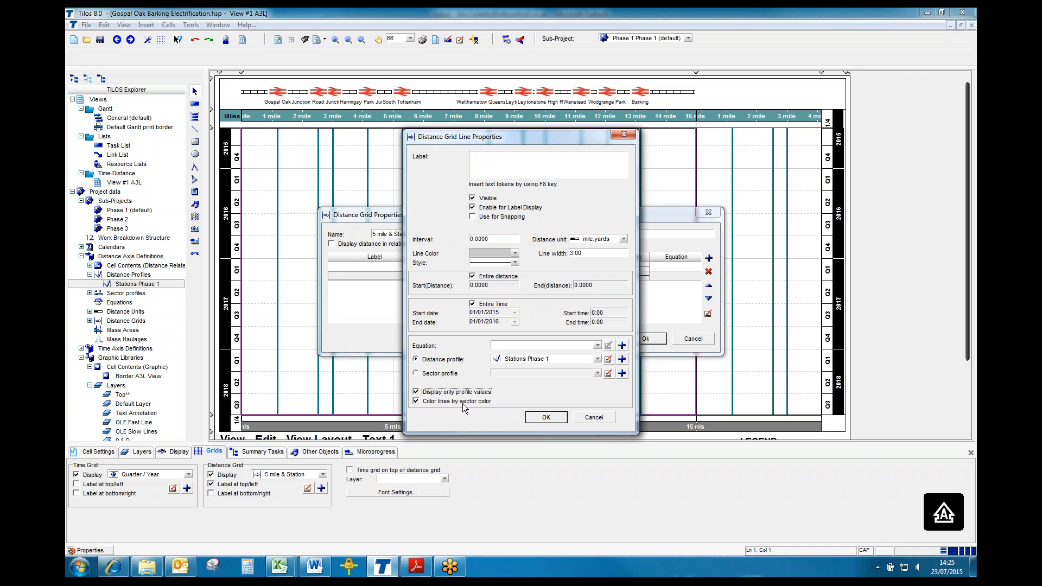
pyautogui.click(549, 419)
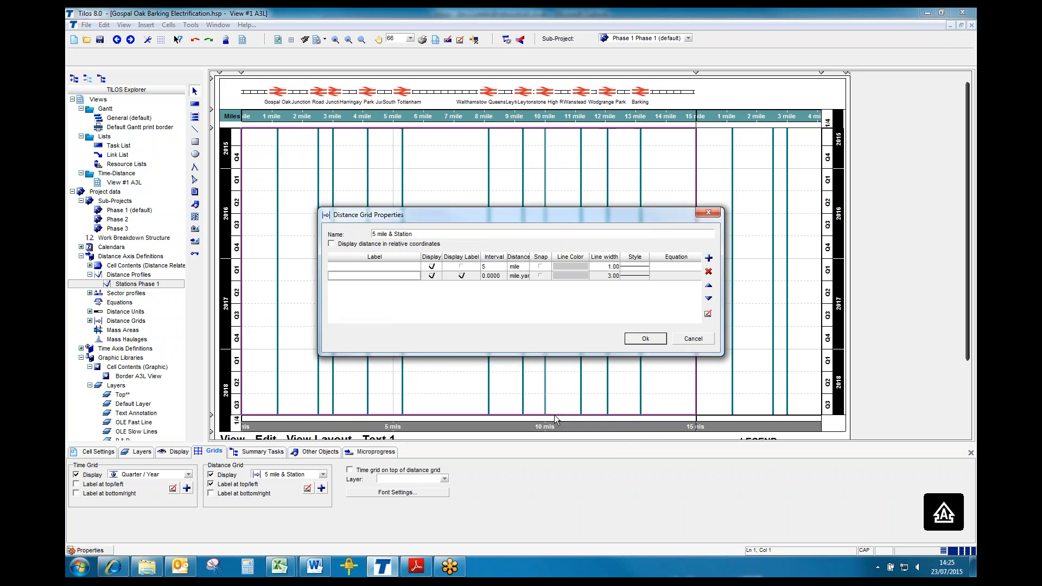
pyautogui.click(645, 339)
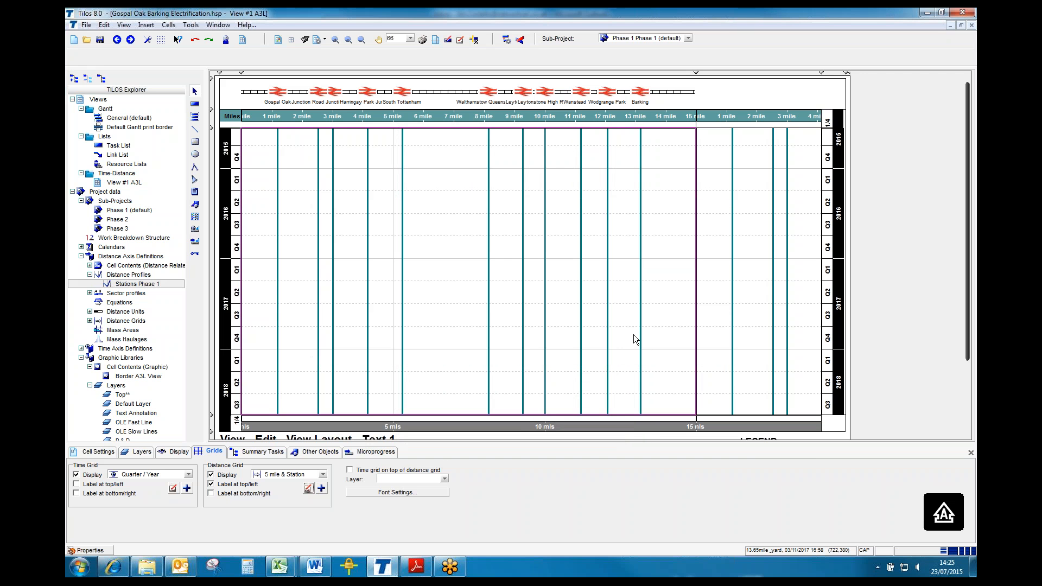
# Select the Phase 2 time-distance cell and create a new distance profile named "Stations Phase 2".
pyautogui.click(752, 244)
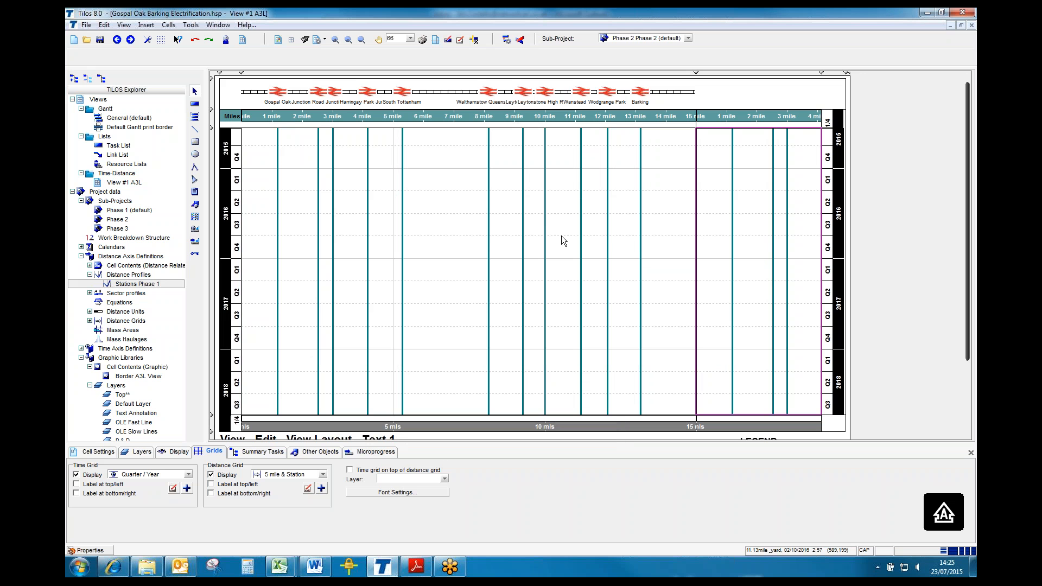
pyautogui.click(143, 276)
pyautogui.rightClick(142, 276)
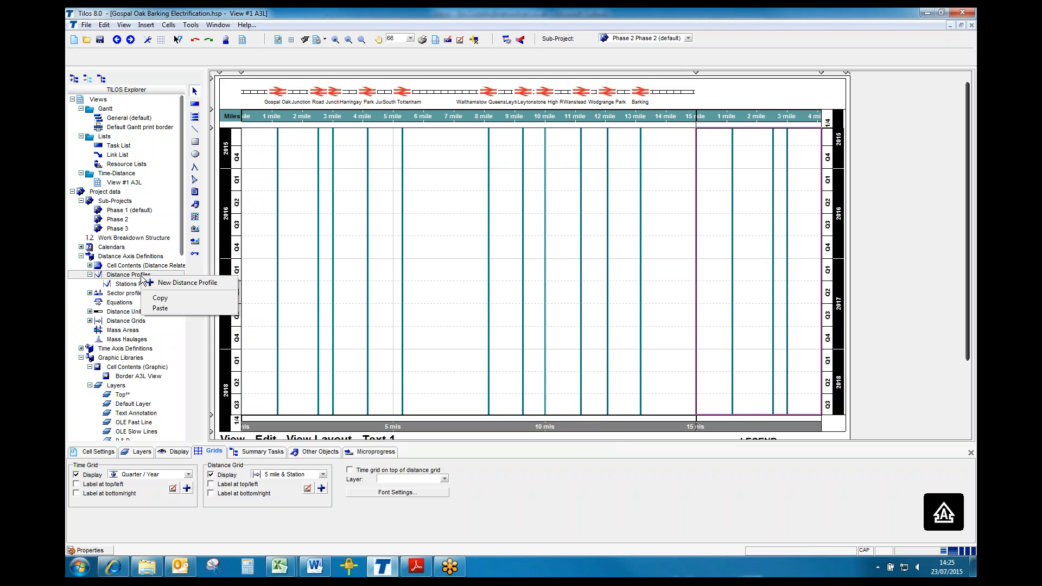
pyautogui.click(175, 284)
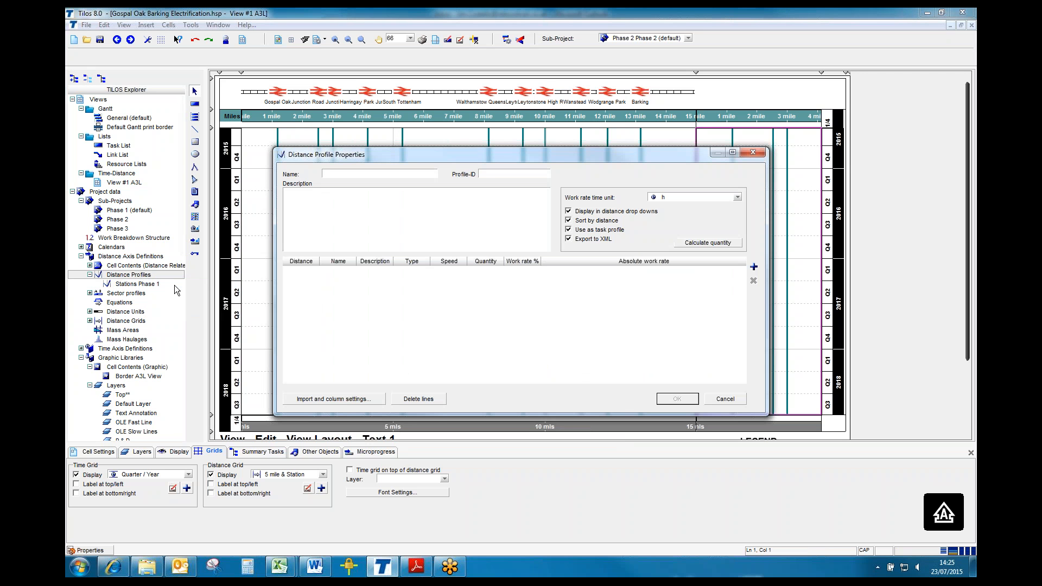
pyautogui.write('Stations Phase 2')
# Switch to the Network Rail Strategic Data workbook in Excel and copy the range A16:D17 holding the two Harringay stations.
pyautogui.click(290, 569)
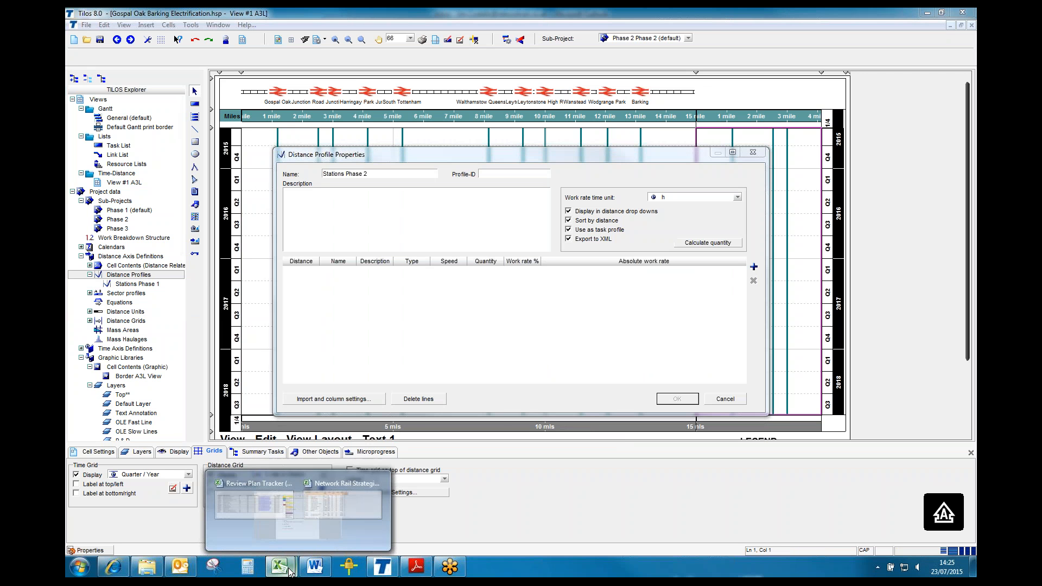
pyautogui.click(343, 520)
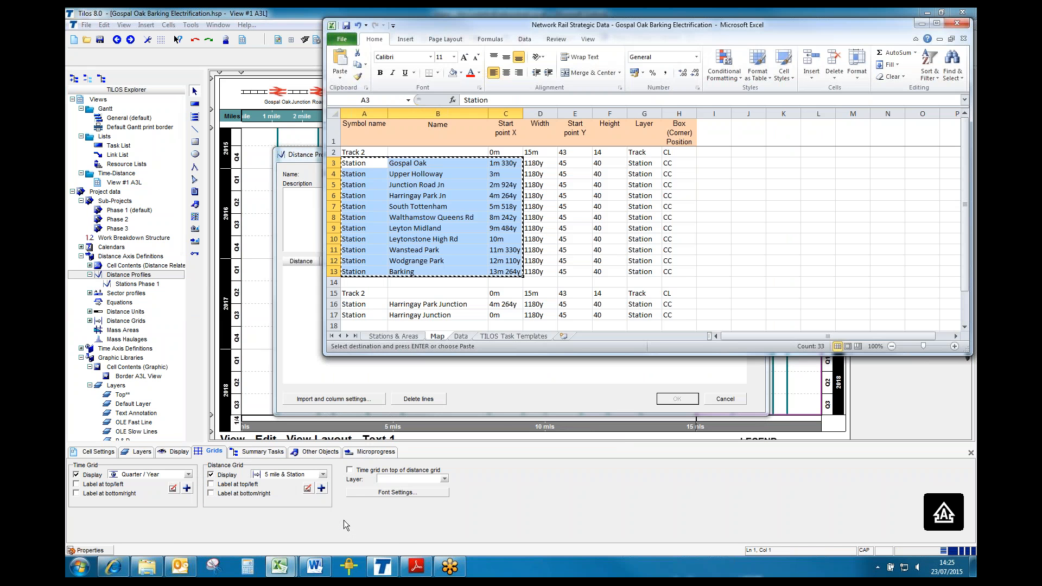
pyautogui.click(422, 314)
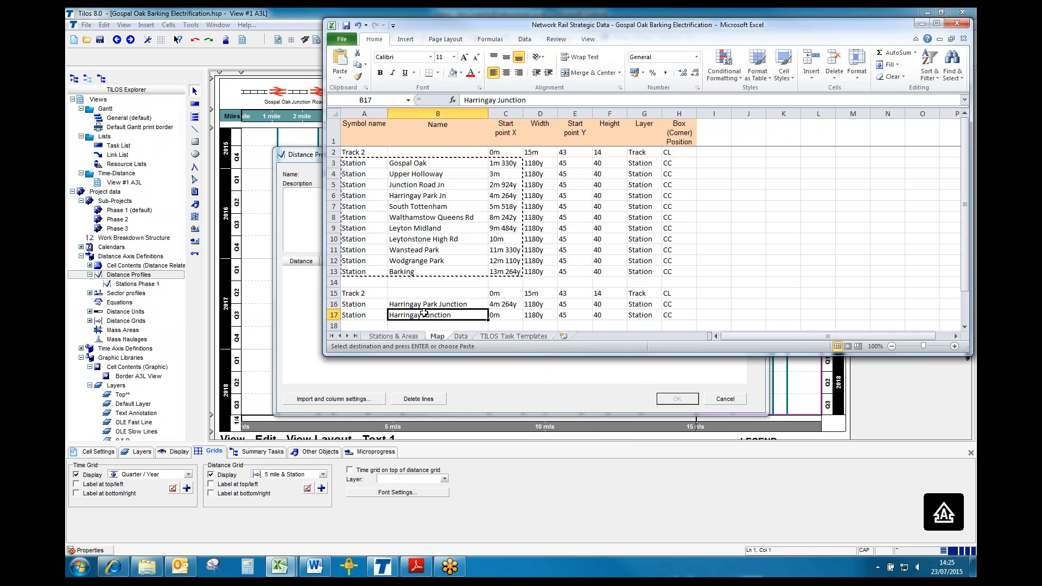
pyautogui.click(360, 303)
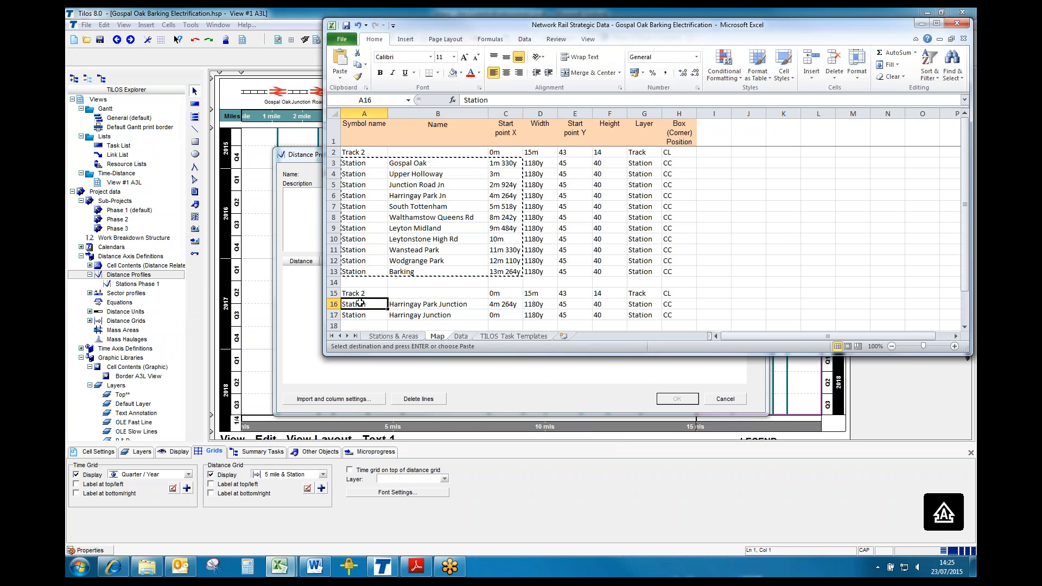
pyautogui.moveTo(360, 303); pyautogui.dragTo(534, 315)
pyautogui.rightClick(534, 315)
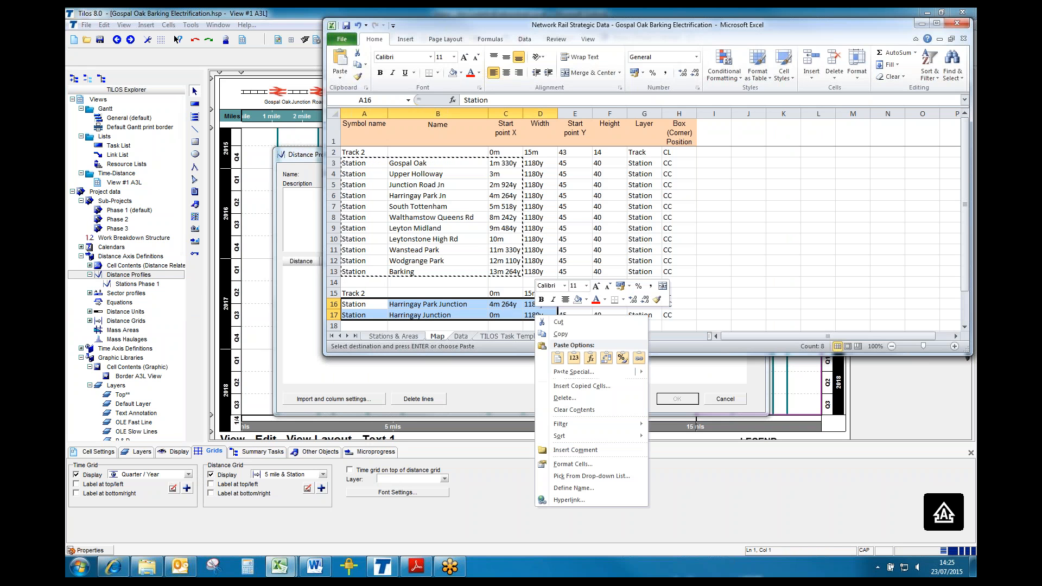
pyautogui.click(575, 336)
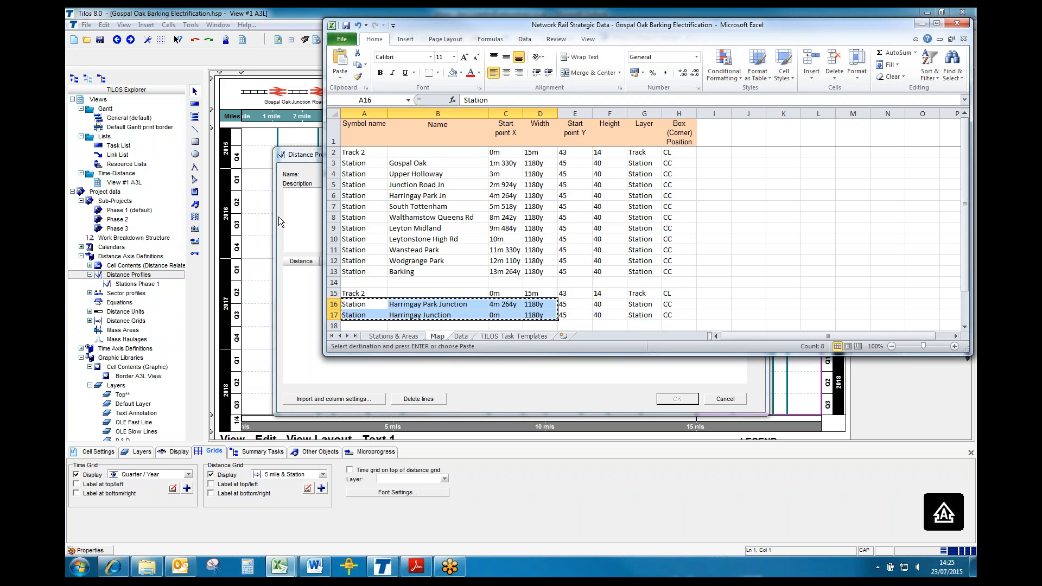
# Switch back to Tilos and set the Stations Phase 2 import column numbers to 3 for Distance and 1 for Type.
pyautogui.click(302, 166)
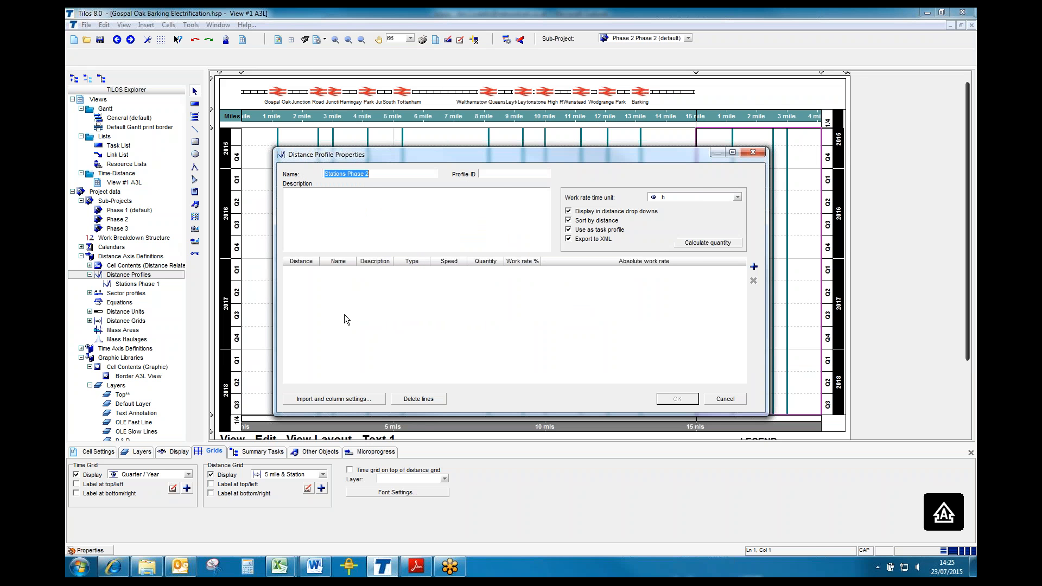
pyautogui.click(356, 397)
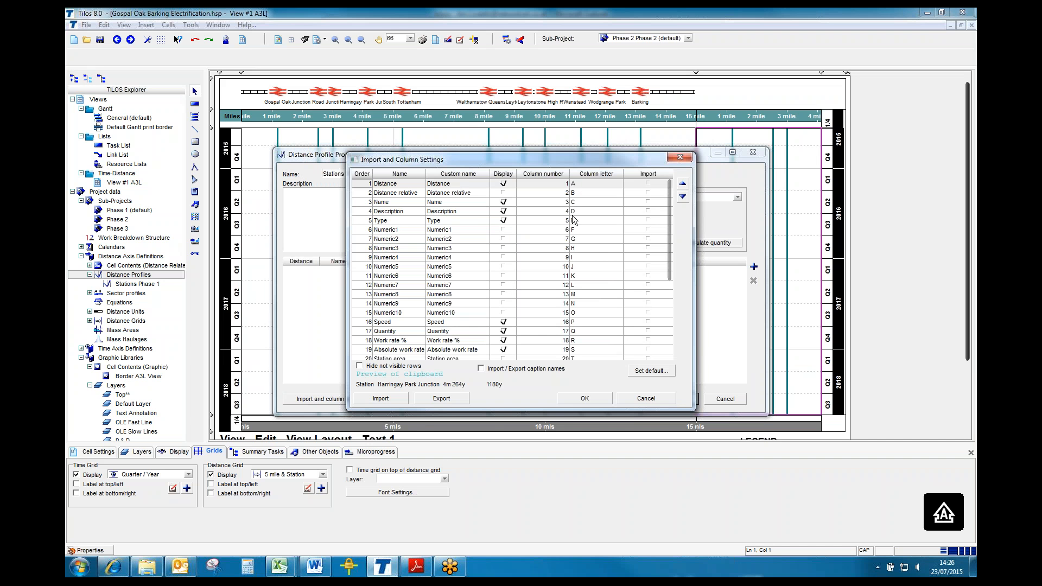
pyautogui.click(562, 185)
pyautogui.write('3')
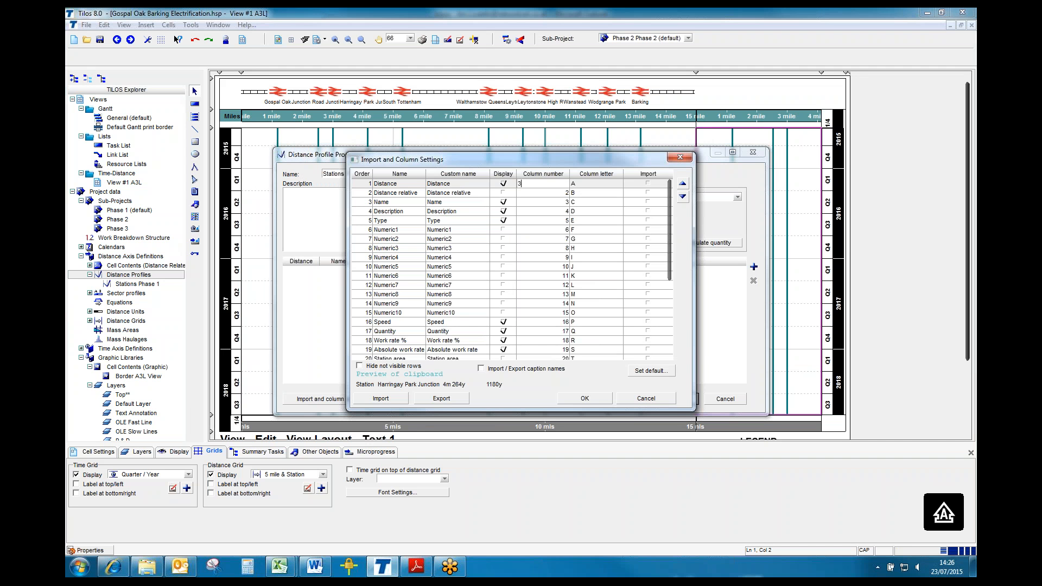
pyautogui.click(562, 221)
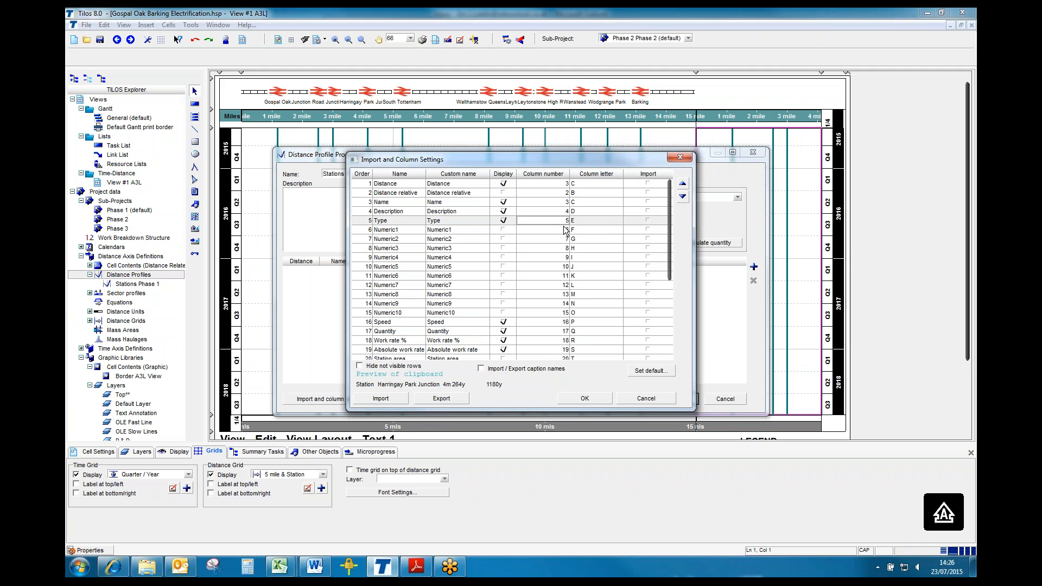
pyautogui.write('1')
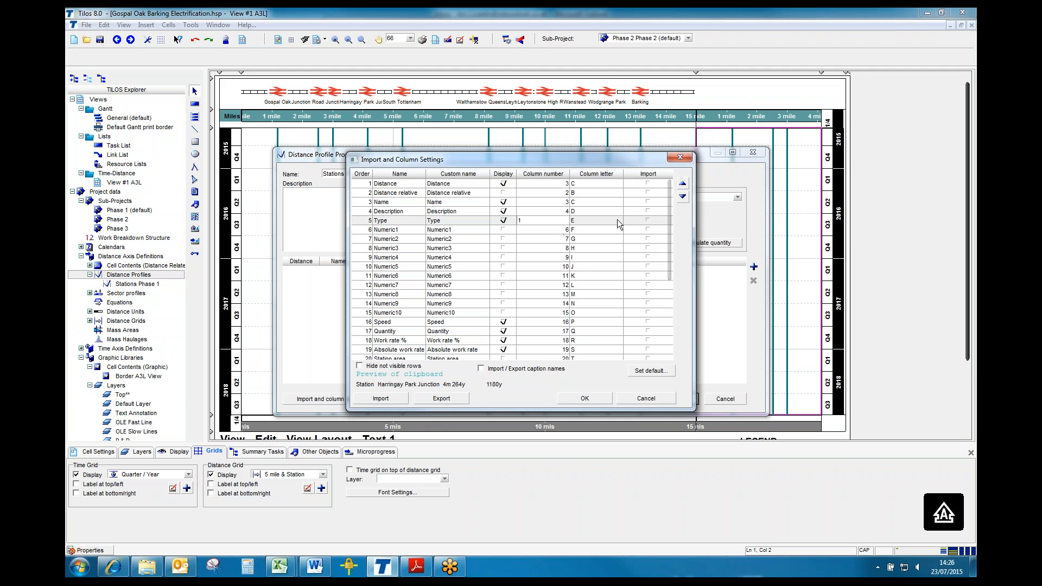
# Enable import for the Distance, Name and Type fields and accept the column settings.
pyautogui.click(646, 183)
pyautogui.click(646, 201)
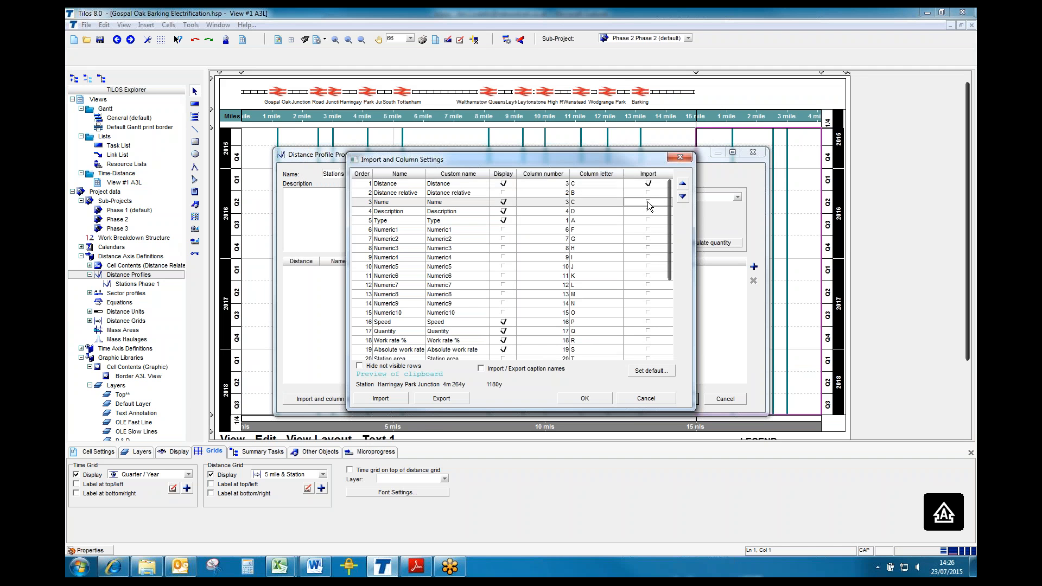
pyautogui.click(646, 219)
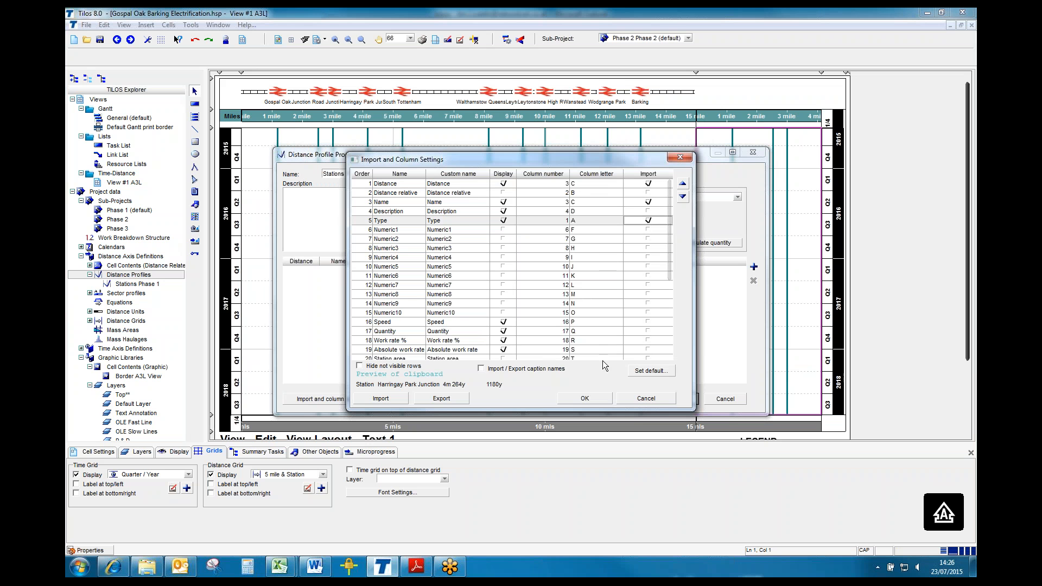
pyautogui.click(591, 397)
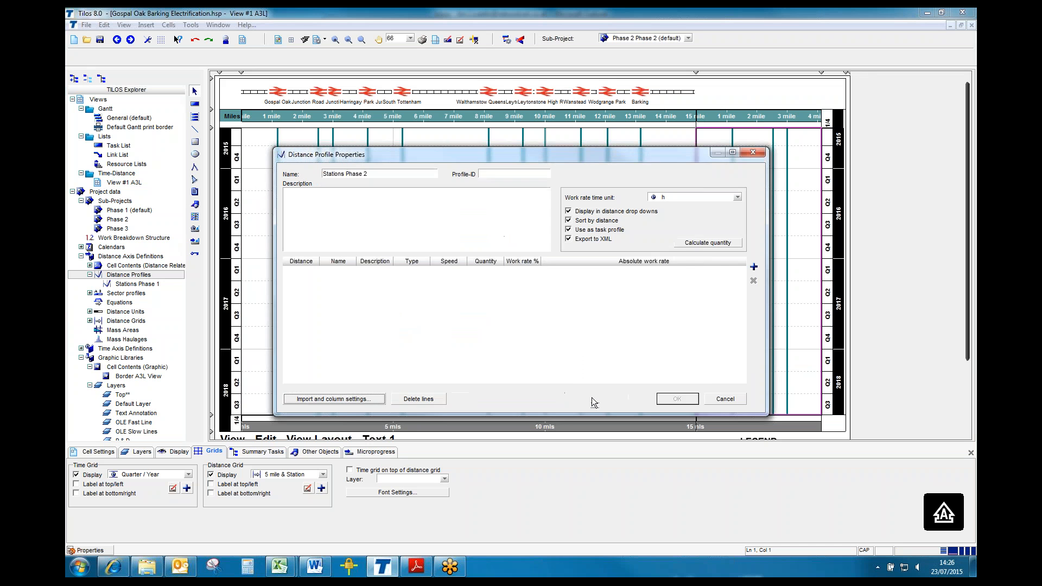
# Try importing the copied stations into the Stations Phase 2 profile, and delete all the imported lines.
pyautogui.click(360, 401)
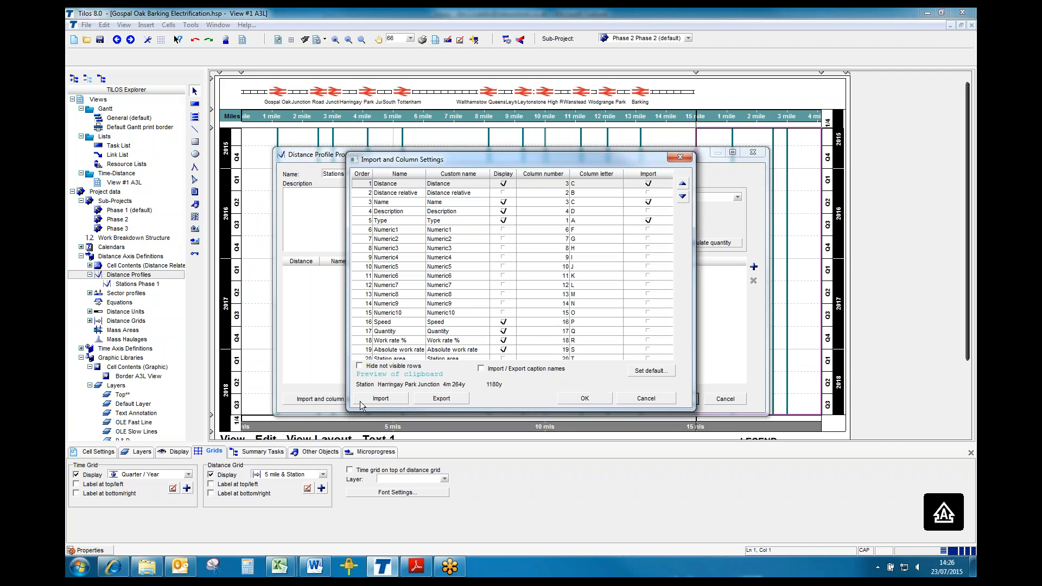
pyautogui.click(392, 399)
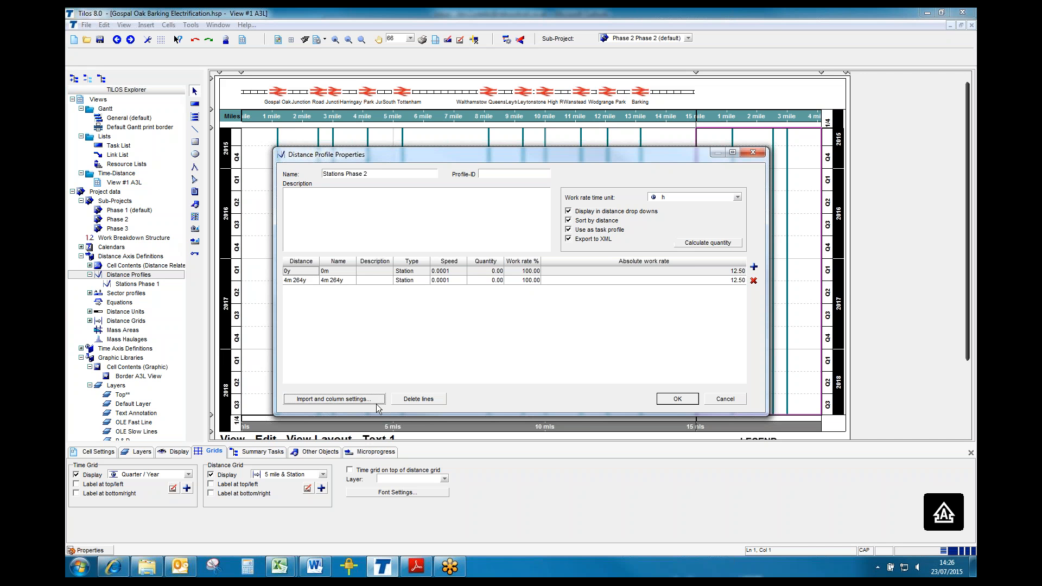
pyautogui.click(419, 400)
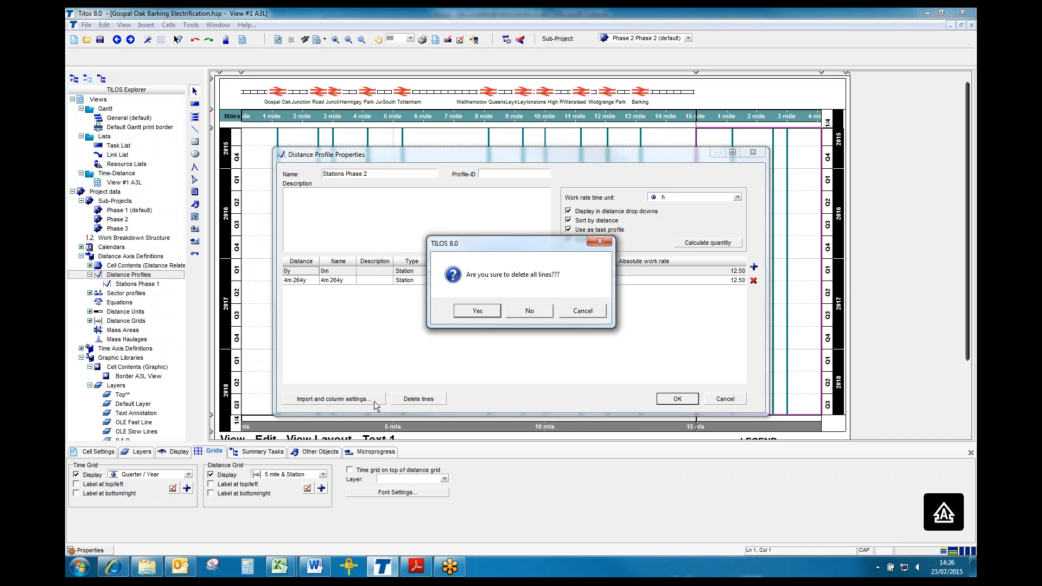
pyautogui.click(485, 312)
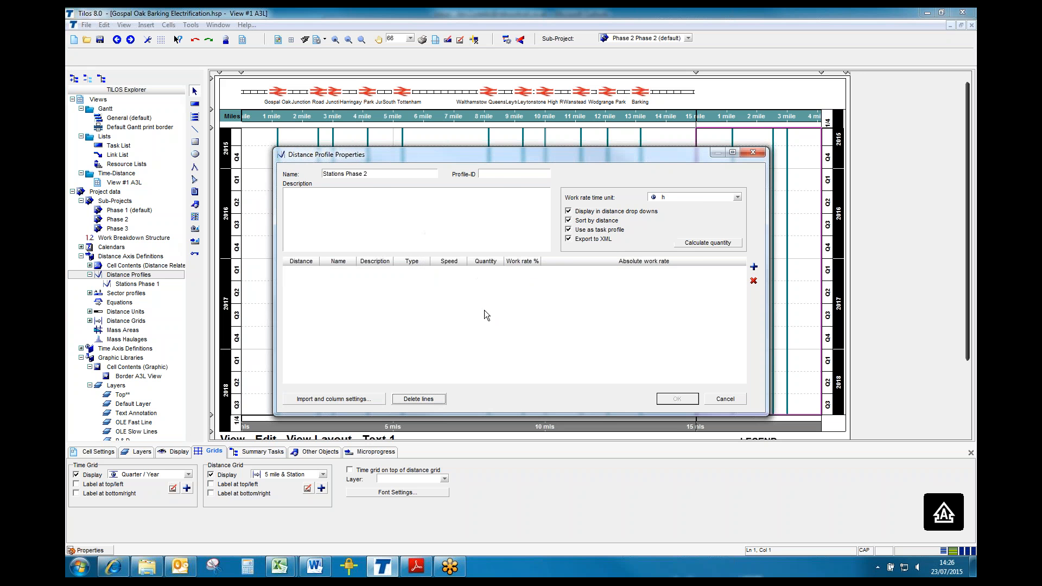
# Import the copied stations with Name read from column 2, widen the Name column and accept the Stations Phase 2 profile.
pyautogui.click(359, 398)
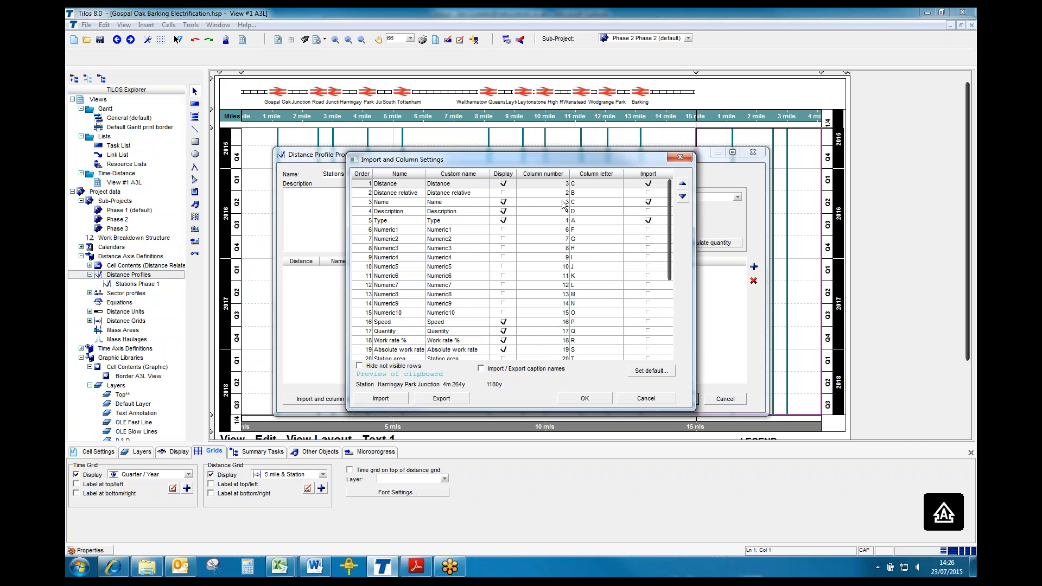
pyautogui.click(563, 203)
pyautogui.write('2')
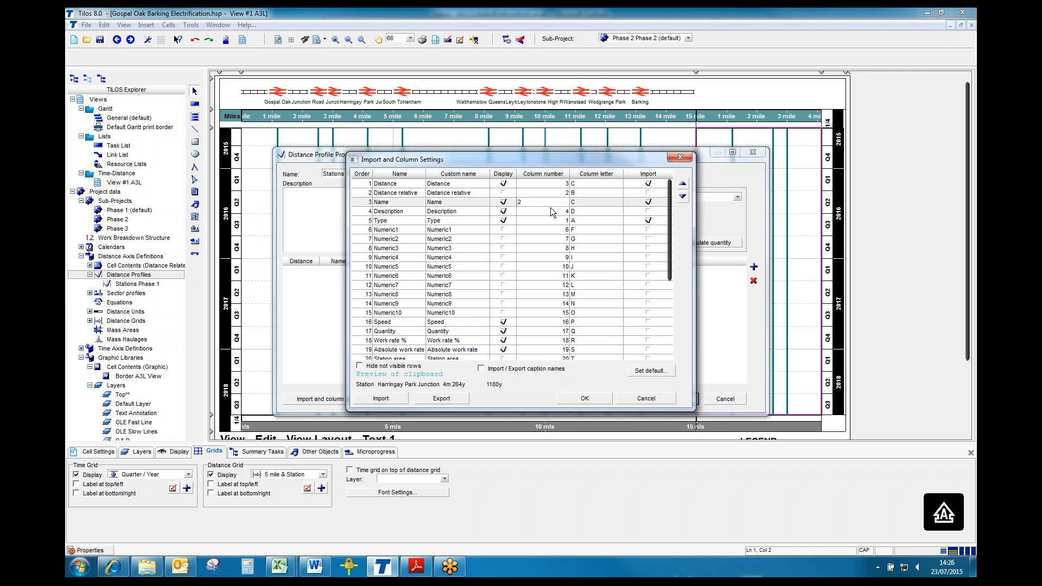
pyautogui.press('Tab')
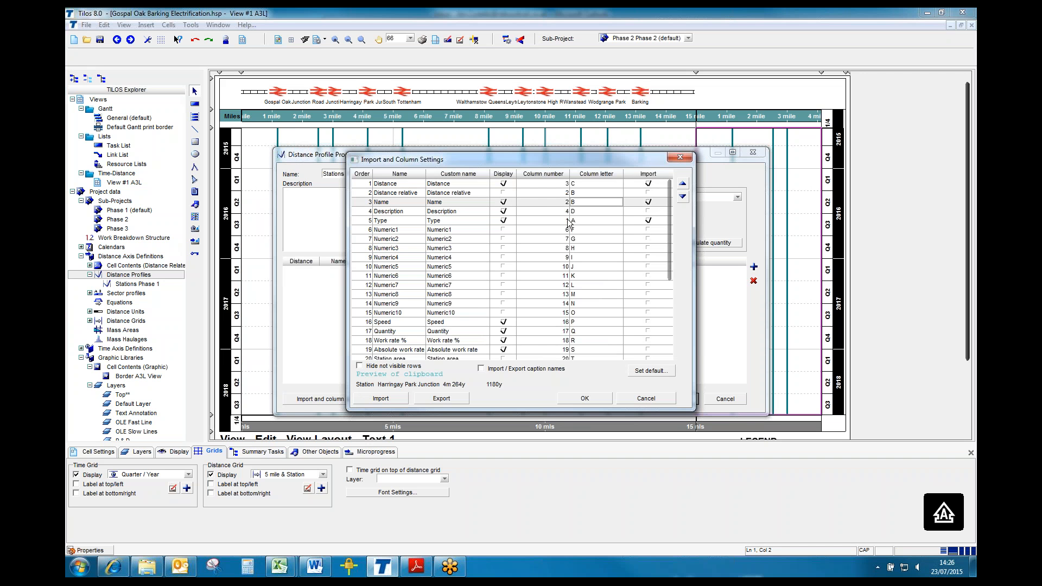
pyautogui.click(400, 401)
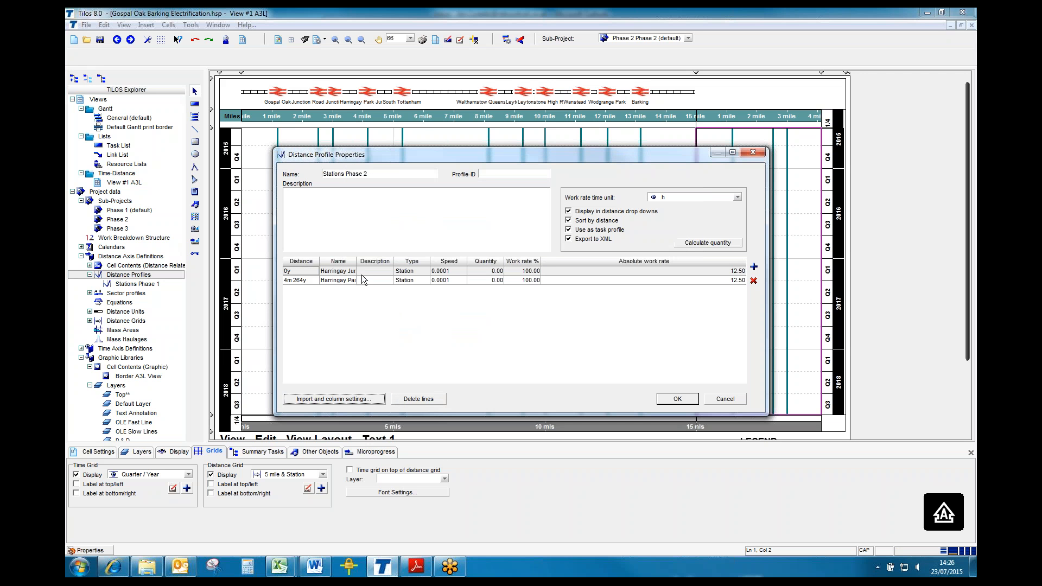
pyautogui.moveTo(355, 262); pyautogui.dragTo(381, 263)
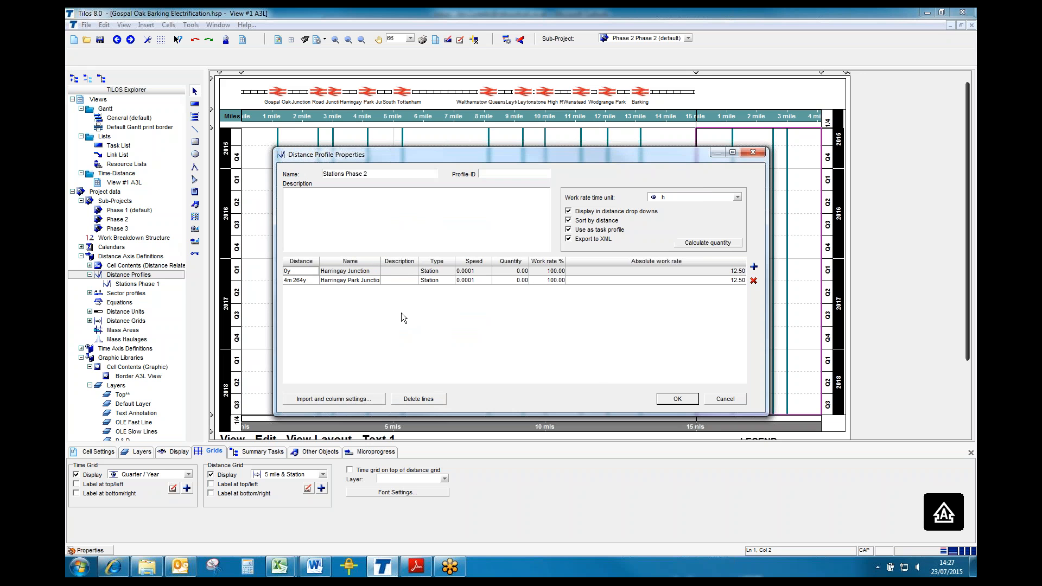
pyautogui.click(681, 398)
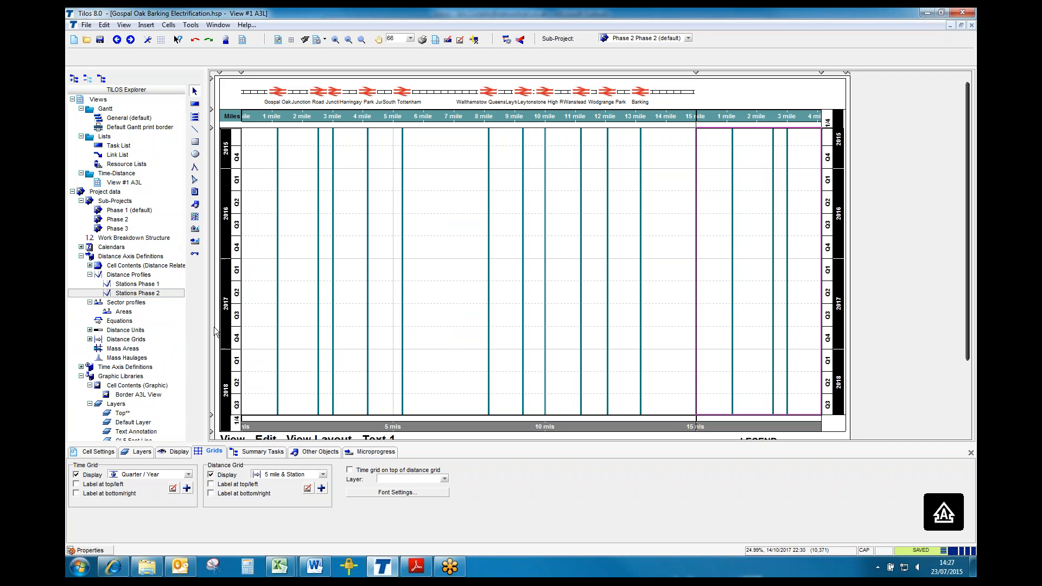
# Rename the existing 5 mile & Station distance grid as "5 mile & Station Phase".
pyautogui.click(90, 339)
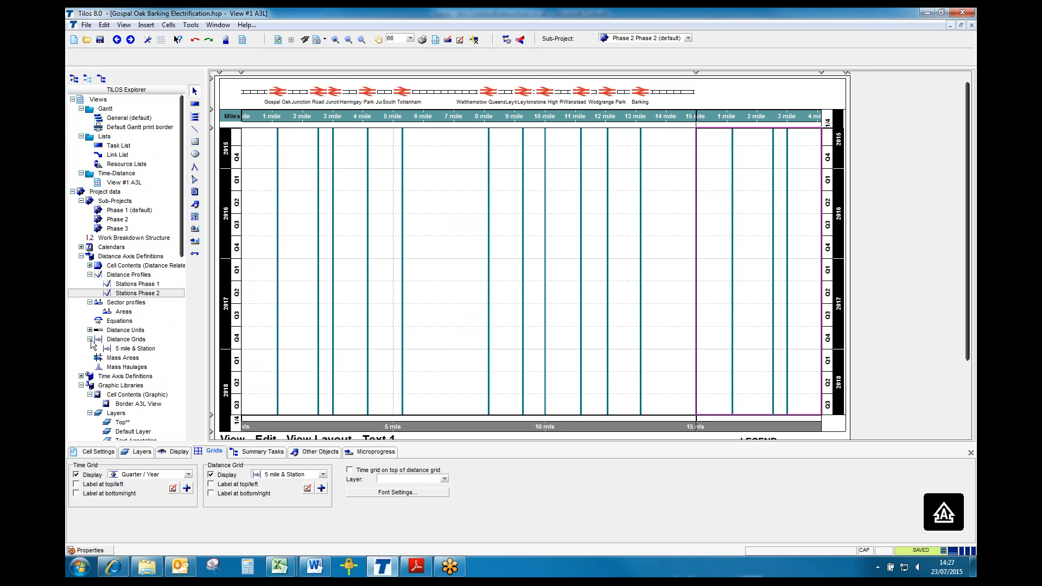
pyautogui.click(136, 350)
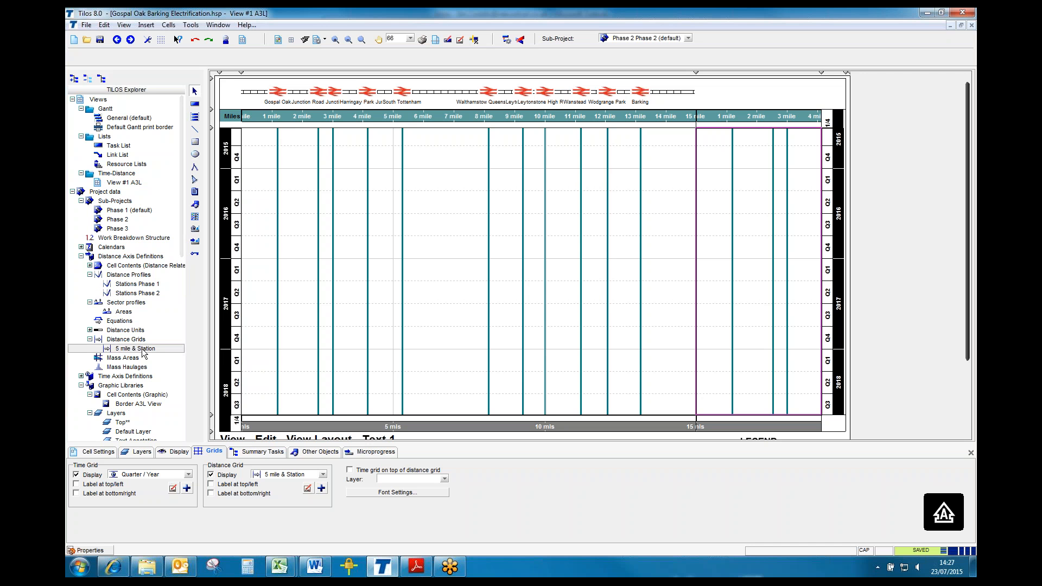
pyautogui.doubleClick(143, 351)
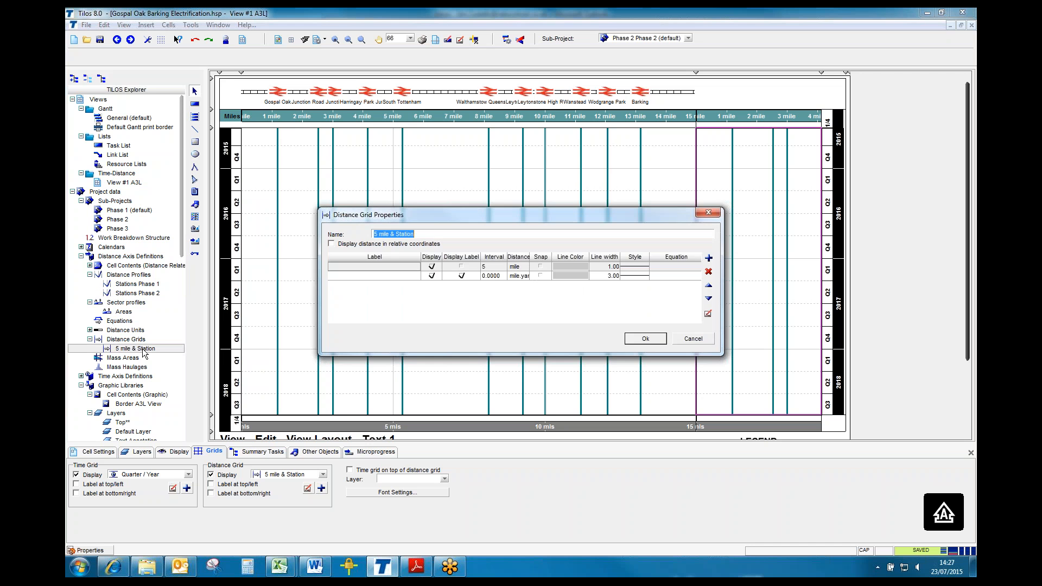
pyautogui.click(455, 235)
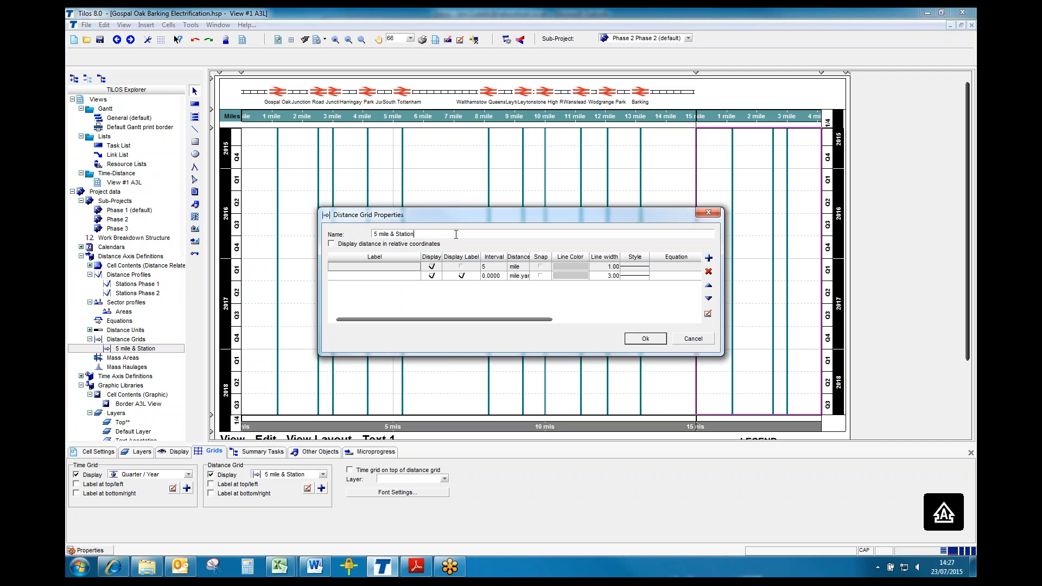
pyautogui.write('Phase')
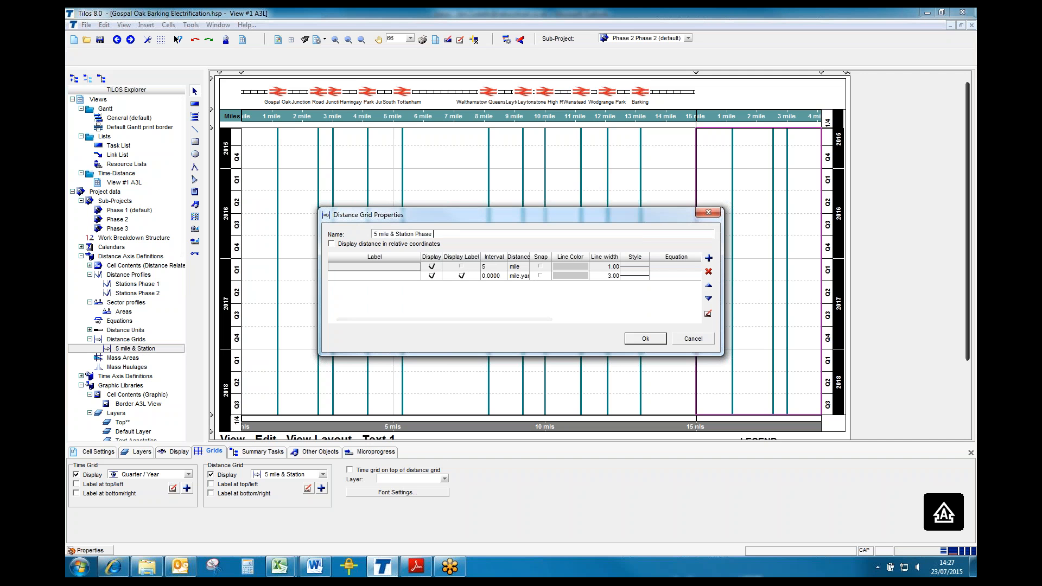
pyautogui.press('Return')
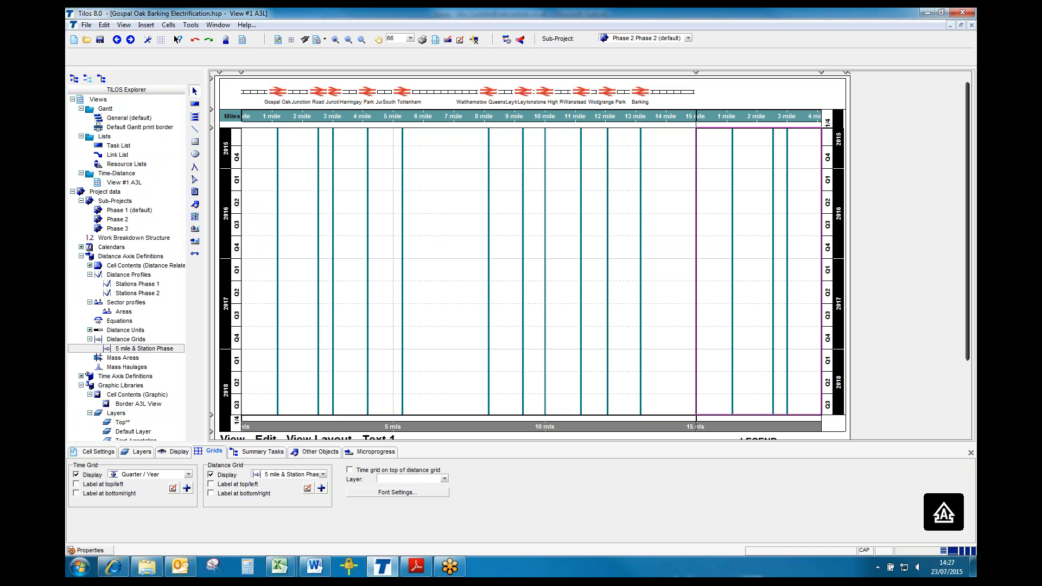
# Duplicate the 5 mile & Station Phase distance grid within the Distance Grids.
pyautogui.rightClick(155, 350)
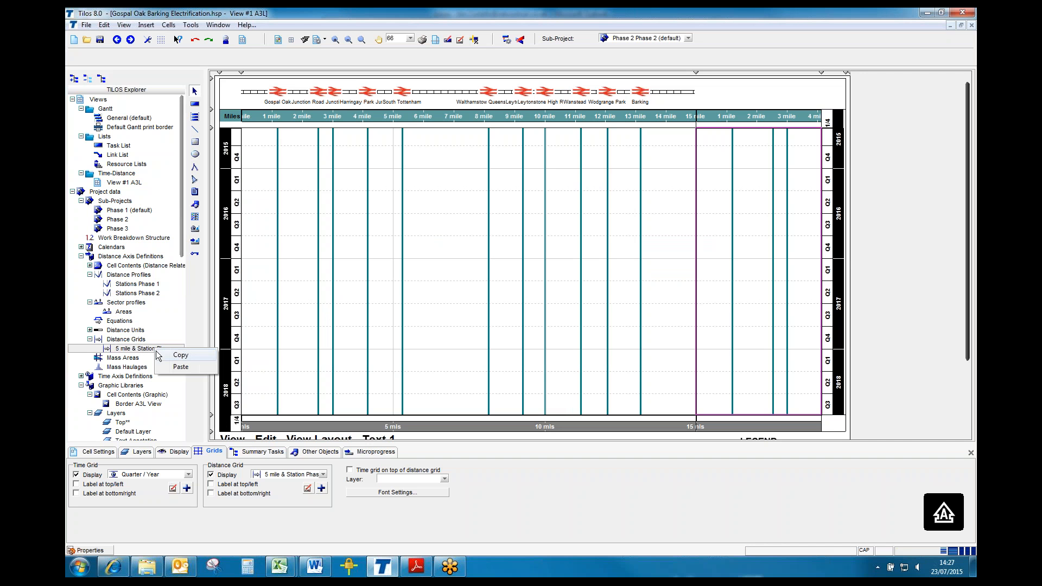
pyautogui.click(180, 355)
pyautogui.rightClick(156, 351)
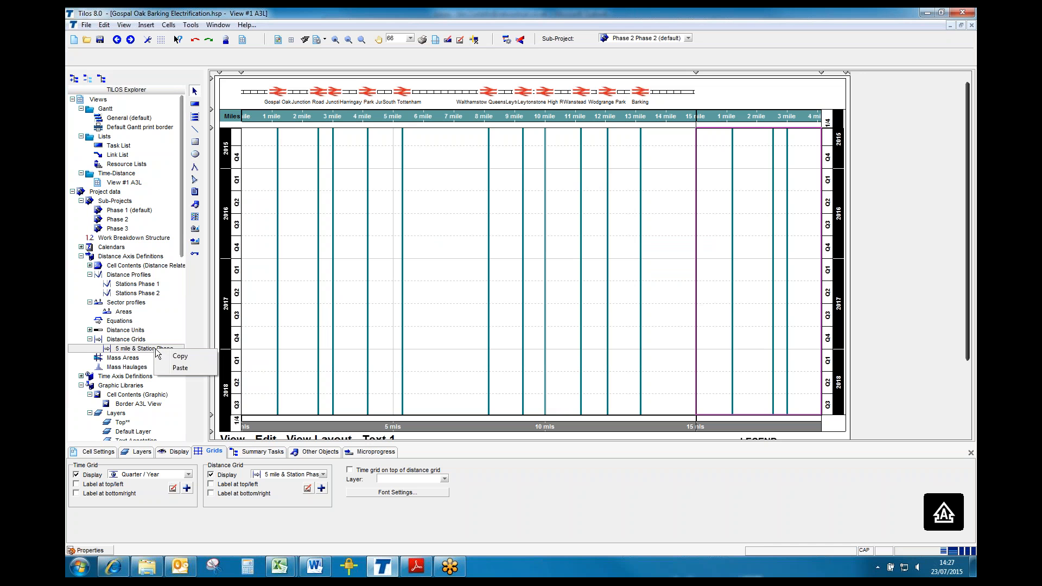
pyautogui.click(183, 368)
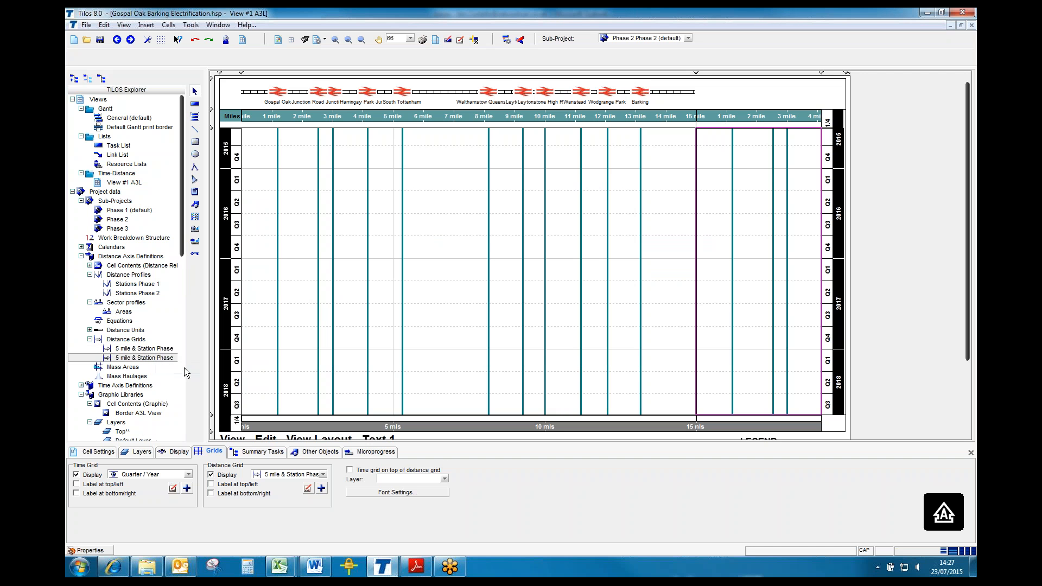
# Name the copied distance grid "5 mile & Station Phase 2".
pyautogui.doubleClick(165, 359)
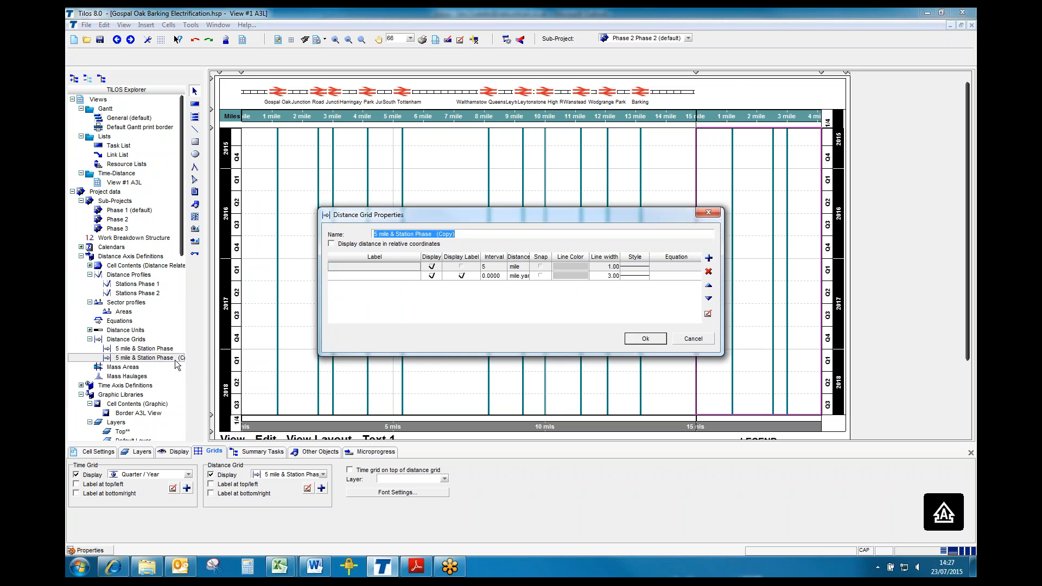
pyautogui.click(471, 232)
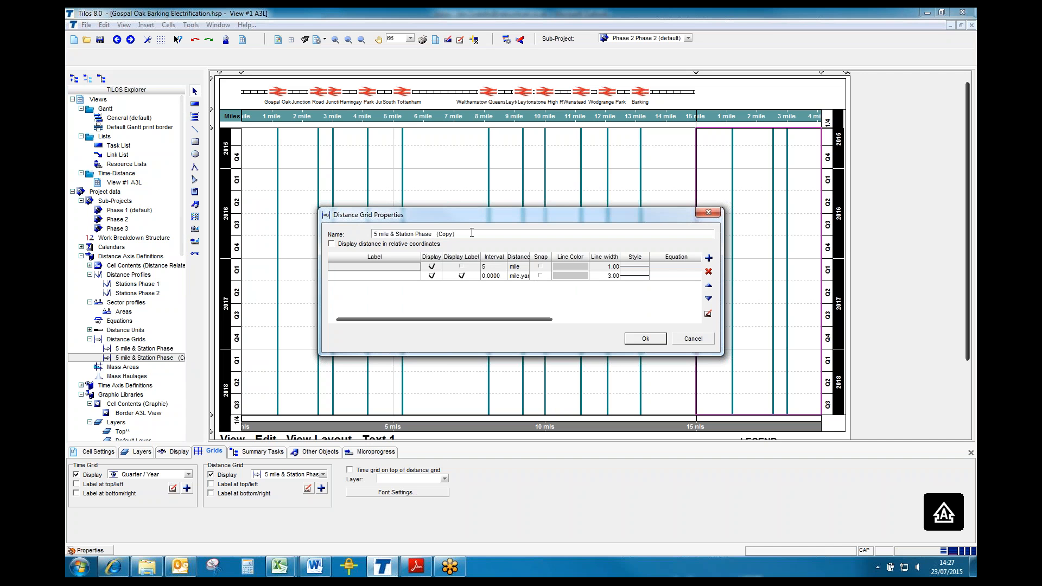
pyautogui.press('BackSpace')
pyautogui.press('BackSpace')
pyautogui.press('BackSpace')
pyautogui.press('BackSpace')
pyautogui.press('BackSpace')
pyautogui.press('BackSpace')
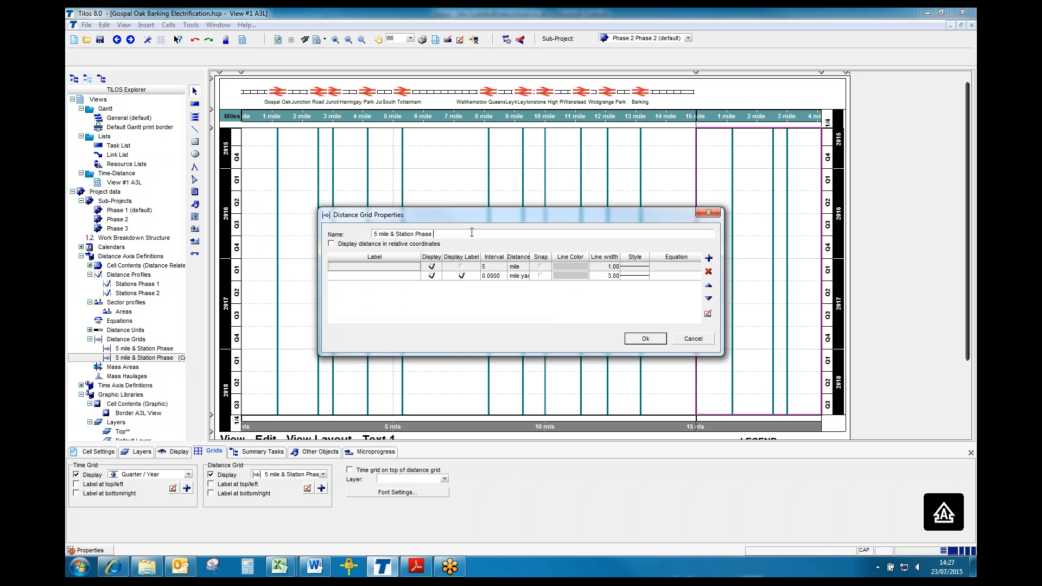
pyautogui.write('2')
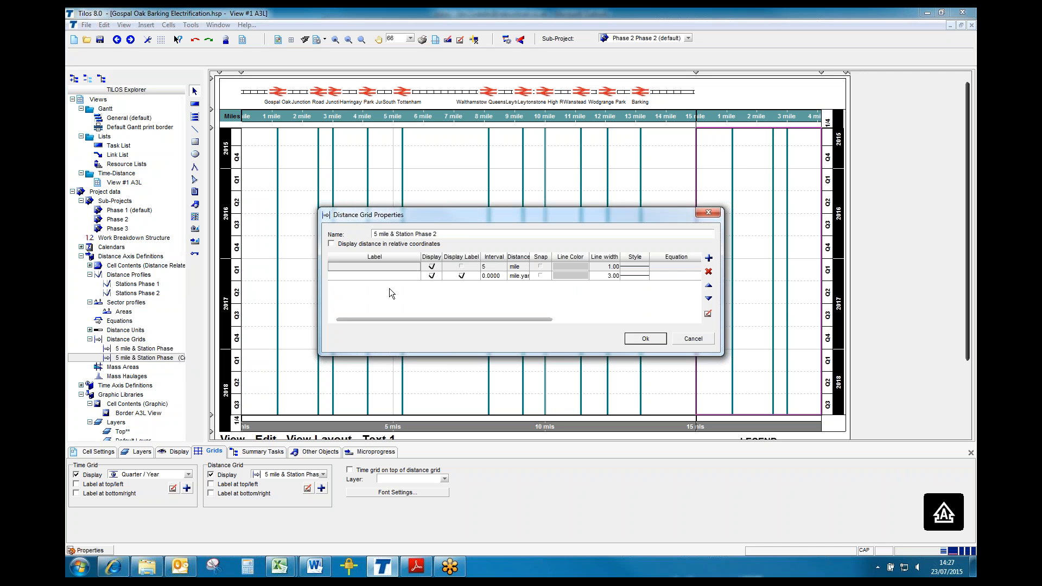
# Base the second line of the 5 mile & Station Phase 2 grid on the Stations Phase 2 profile and assign the grid to the Phase 2 cell.
pyautogui.click(387, 278)
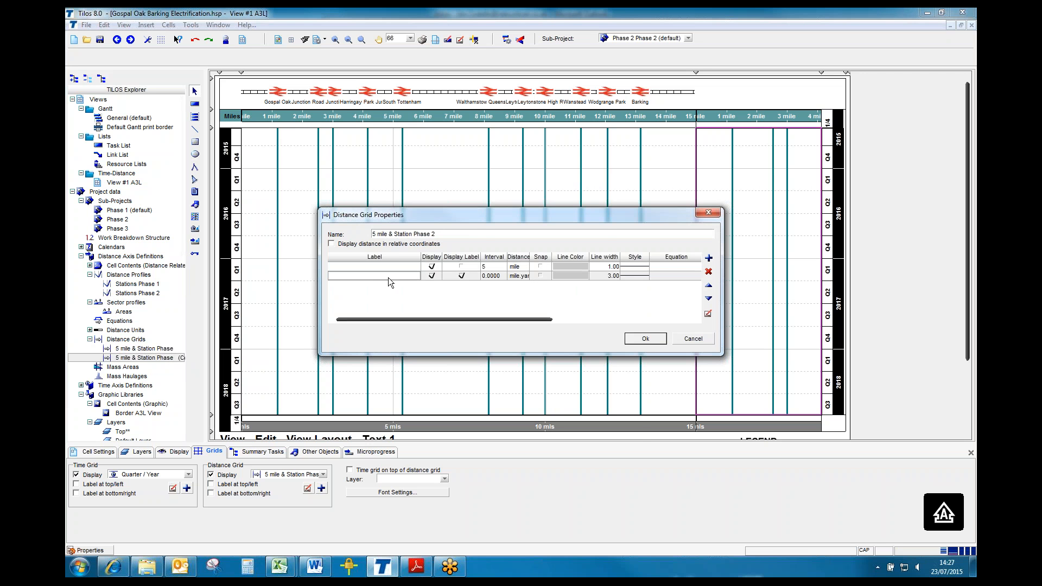
pyautogui.doubleClick(389, 278)
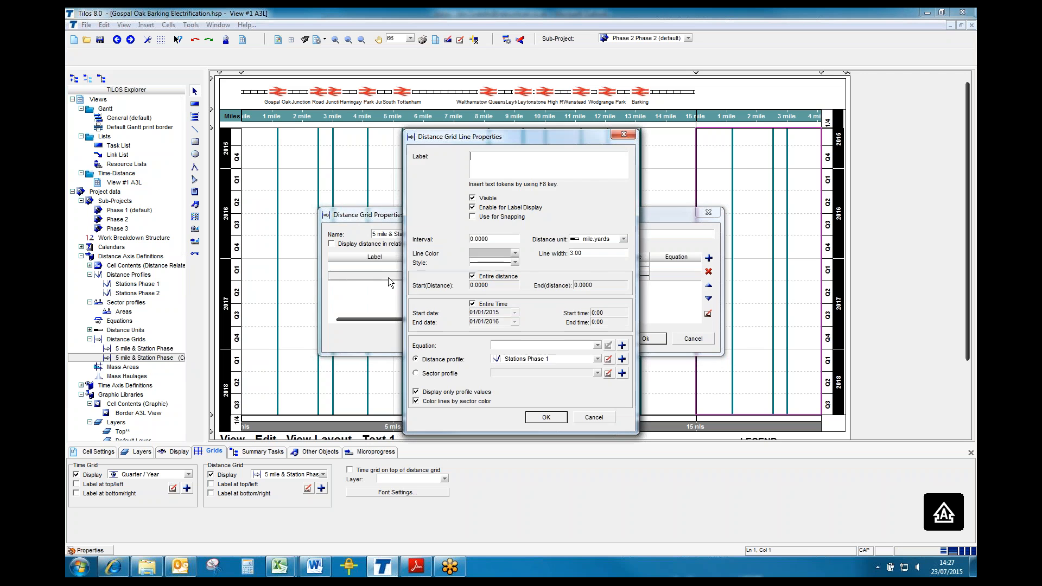
pyautogui.click(597, 358)
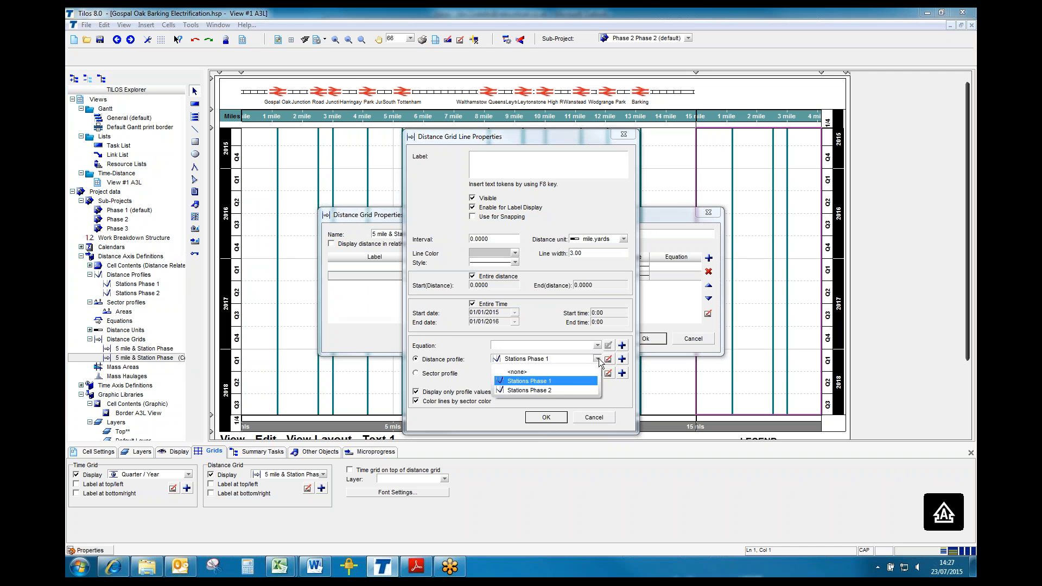
pyautogui.click(555, 388)
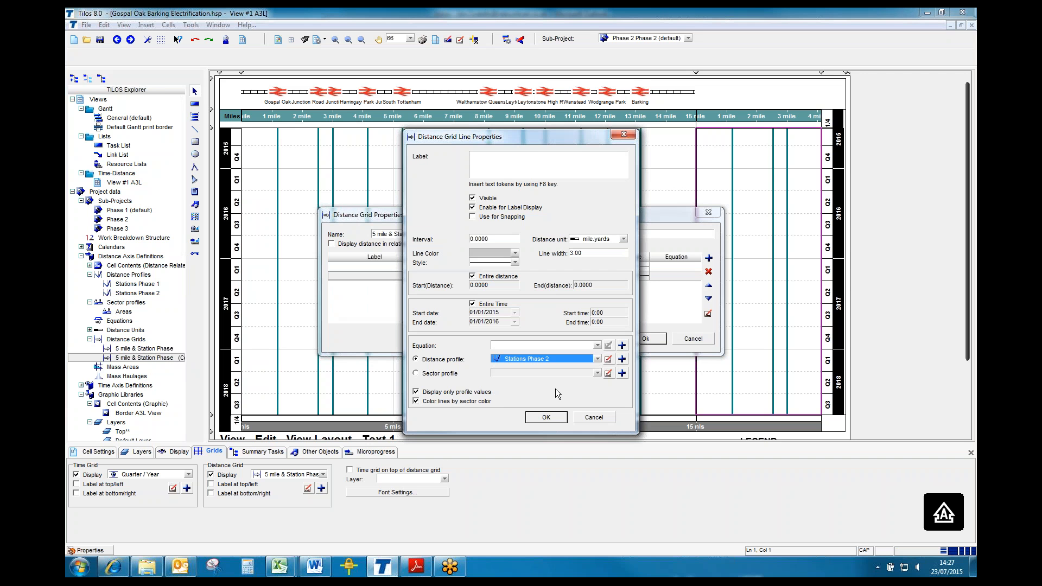
pyautogui.click(553, 416)
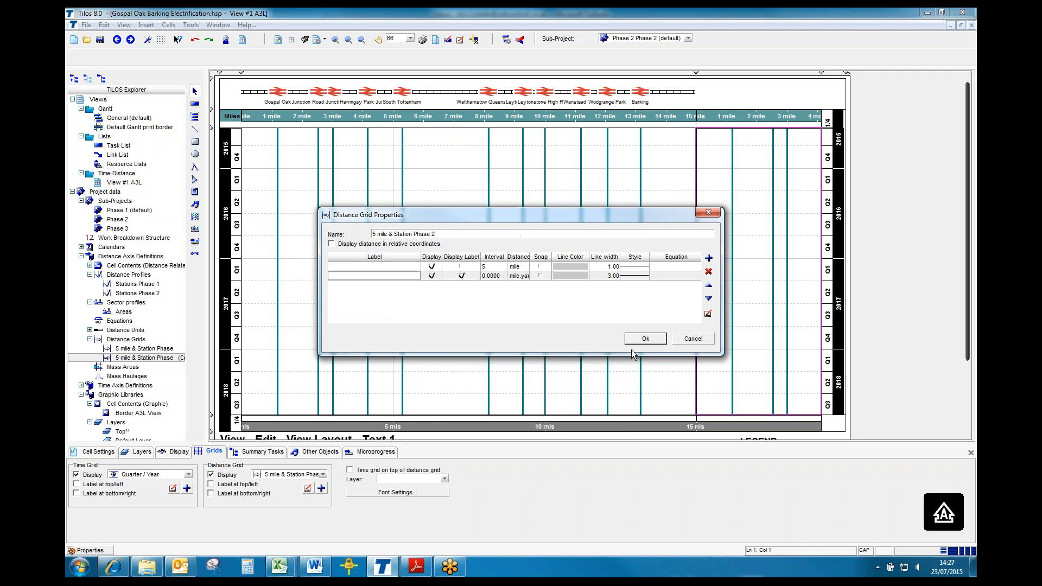
pyautogui.click(644, 338)
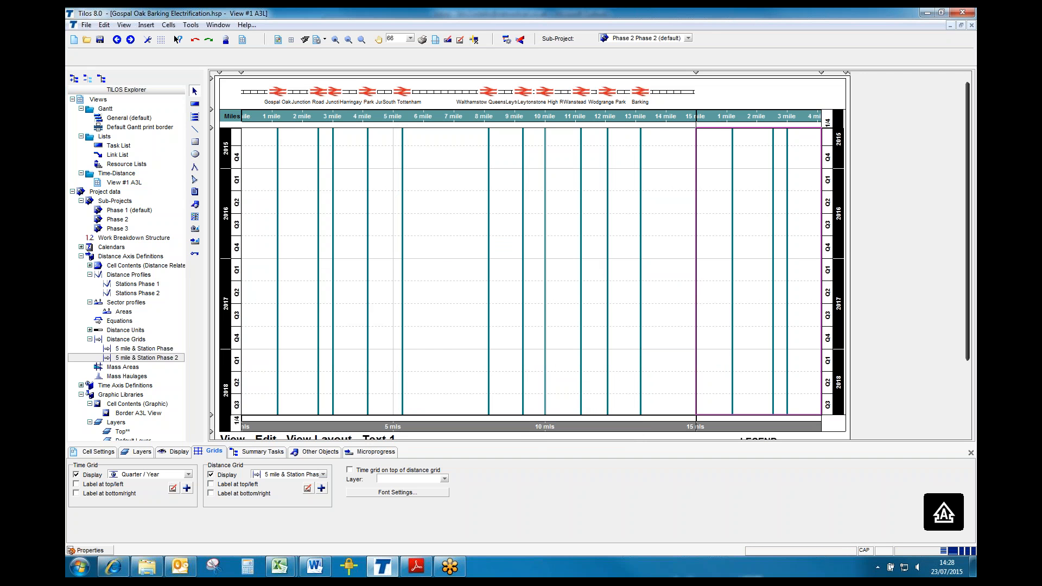
pyautogui.click(323, 475)
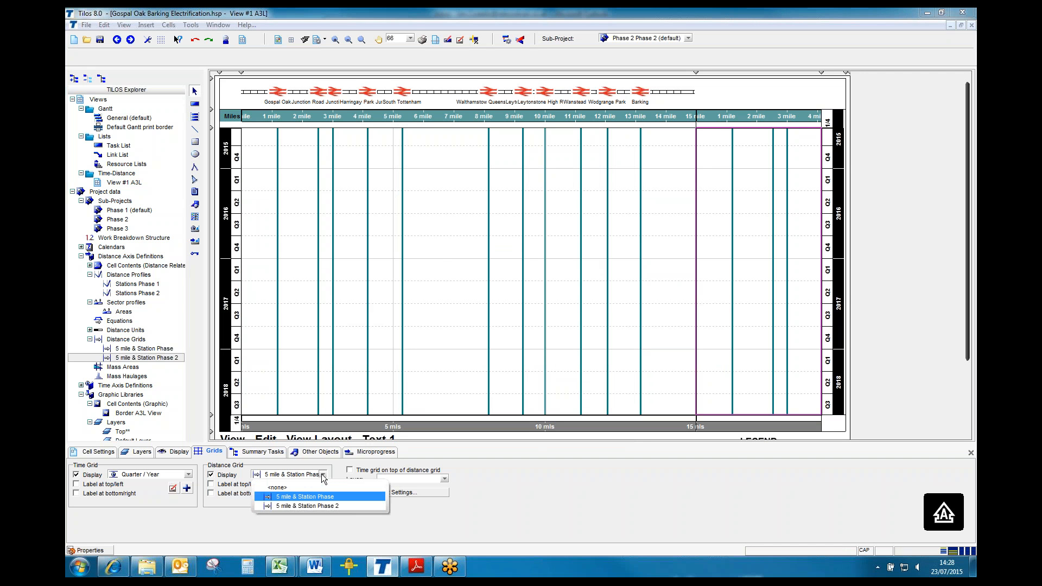
pyautogui.click(324, 505)
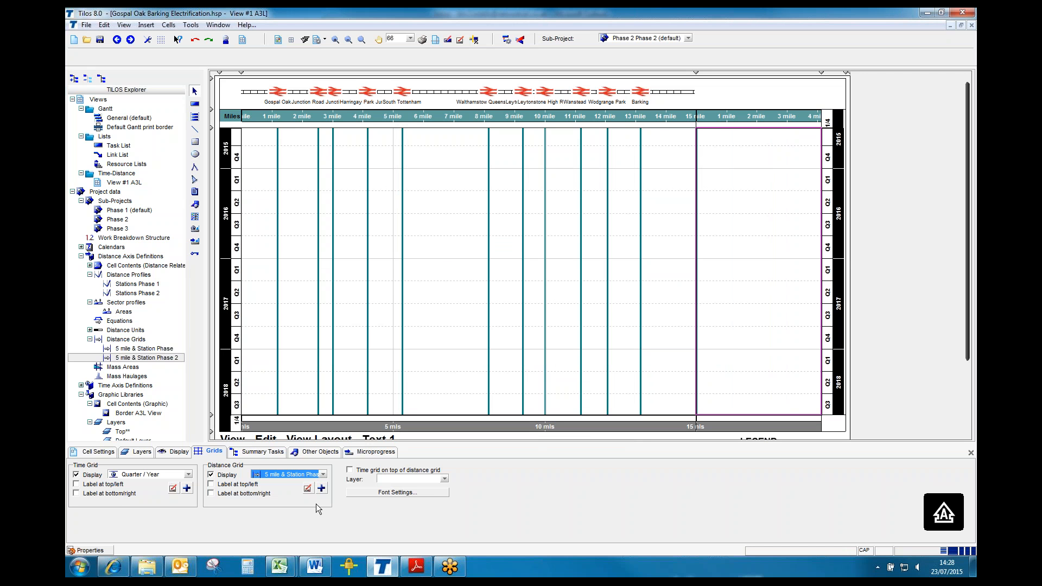
# Set the start distance of the Phase 2 time-distance cell to -220y.
pyautogui.click(94, 450)
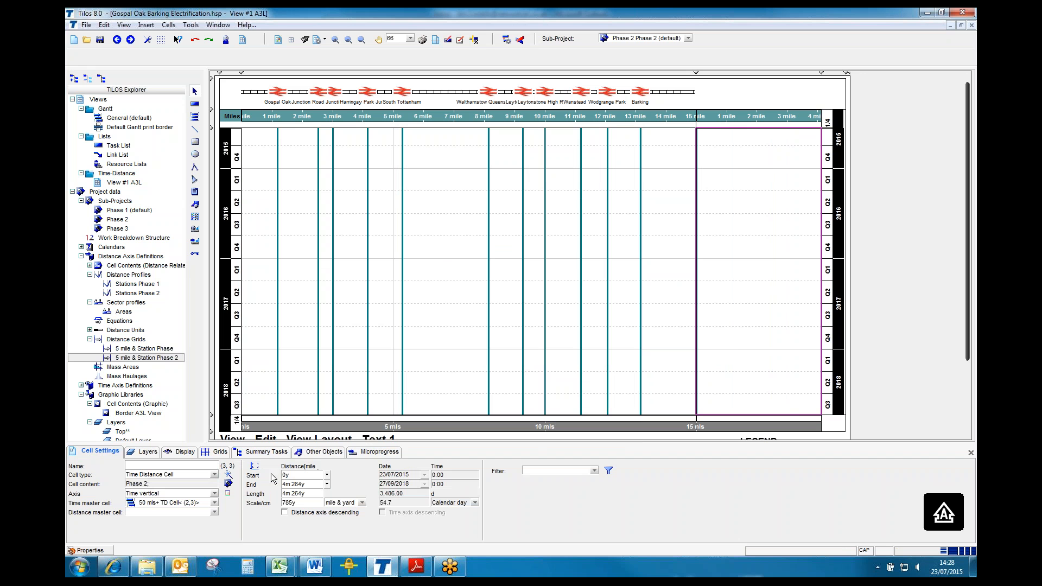
pyautogui.doubleClick(292, 476)
pyautogui.write('-220y')
pyautogui.press('Return')
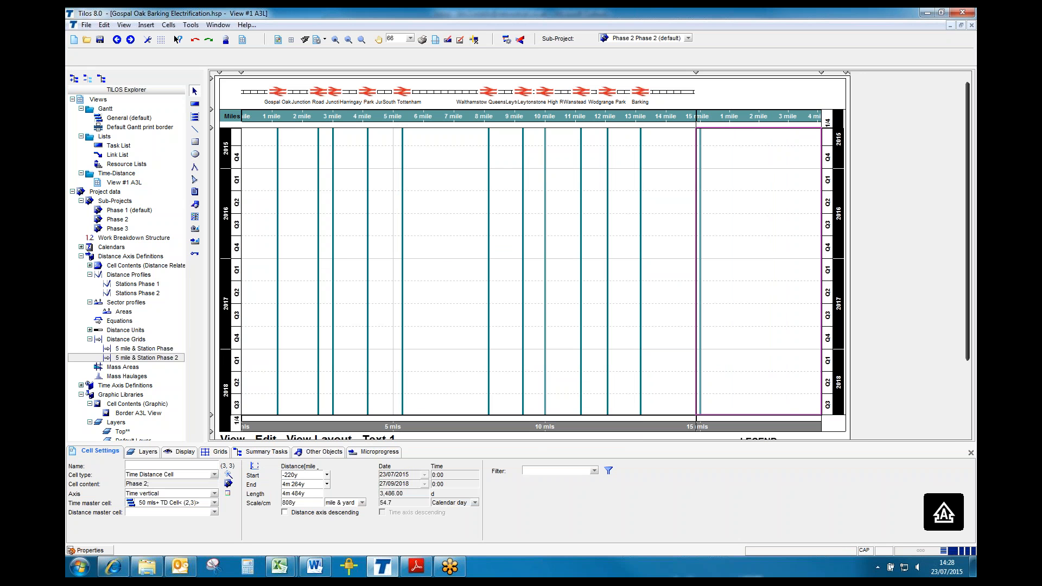
# Set the end distance of the Phase 2 time-distance cell to 4m 600y.
pyautogui.doubleClick(316, 492)
pyautogui.click(313, 486)
pyautogui.click(313, 484)
pyautogui.press('BackSpace')
pyautogui.press('BackSpace')
pyautogui.write('400')
pyautogui.press('Return')
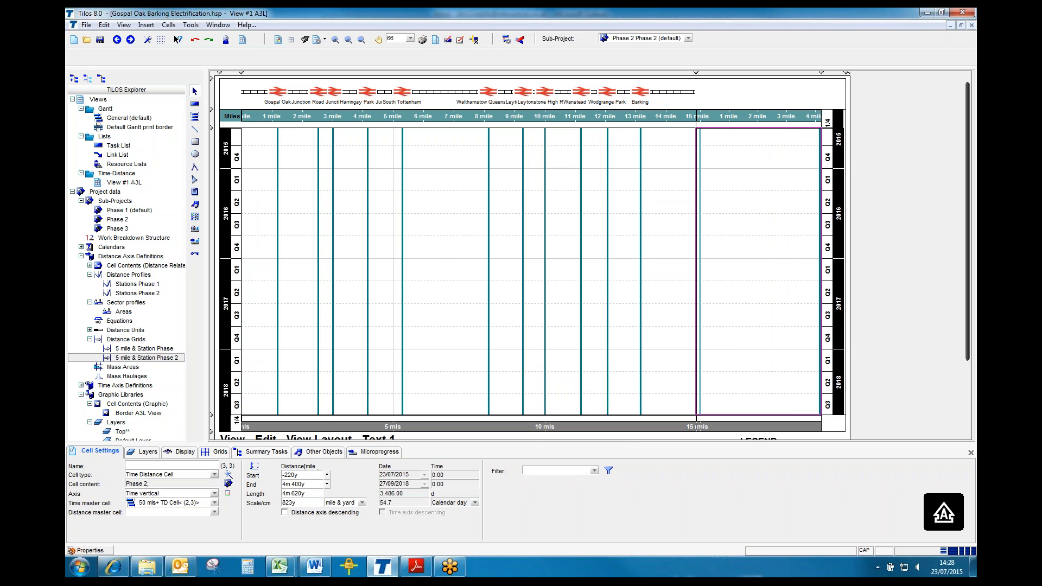
pyautogui.click(298, 484)
pyautogui.press('BackSpace')
pyautogui.write('6')
pyautogui.press('Return')
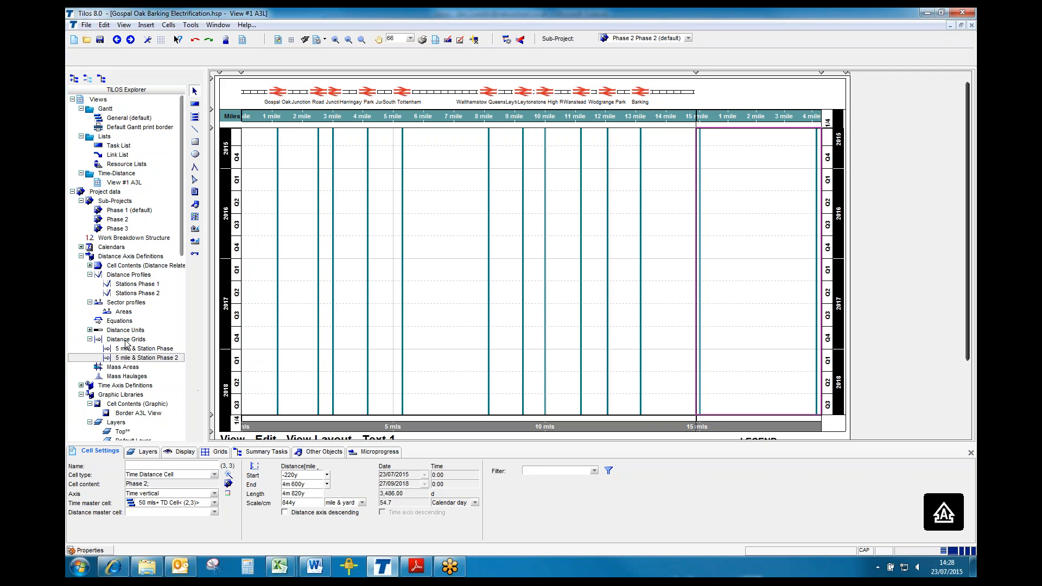
# Rename the distance-related cell content Map as "Map Phase 1".
pyautogui.click(90, 265)
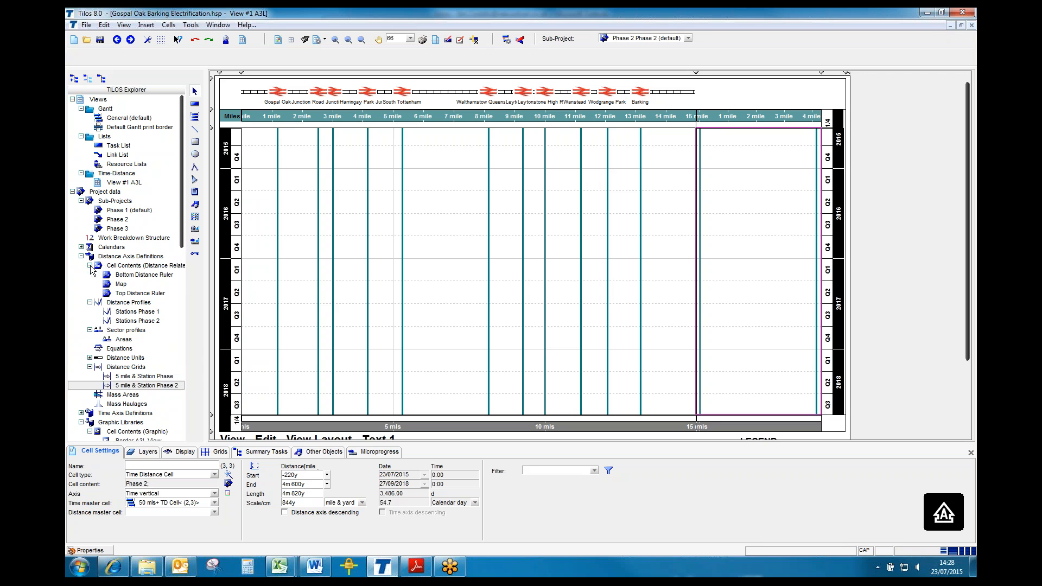
pyautogui.click(120, 286)
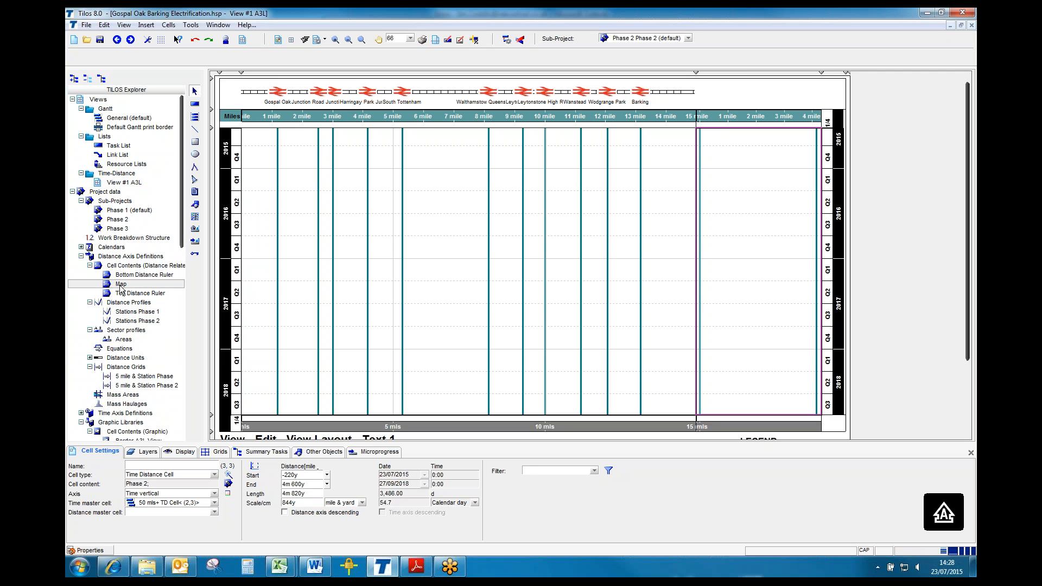
pyautogui.doubleClick(136, 286)
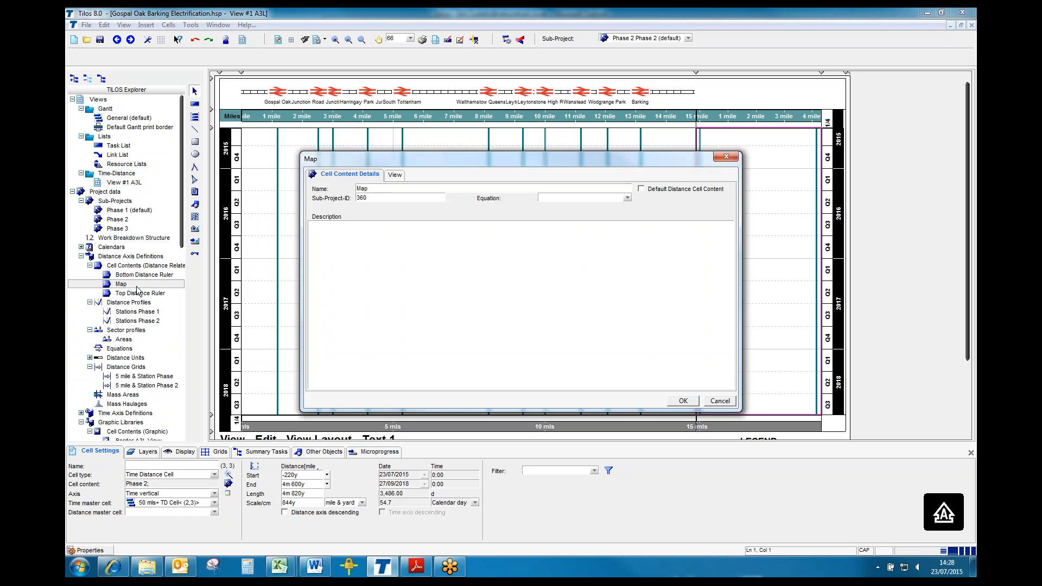
pyautogui.click(390, 189)
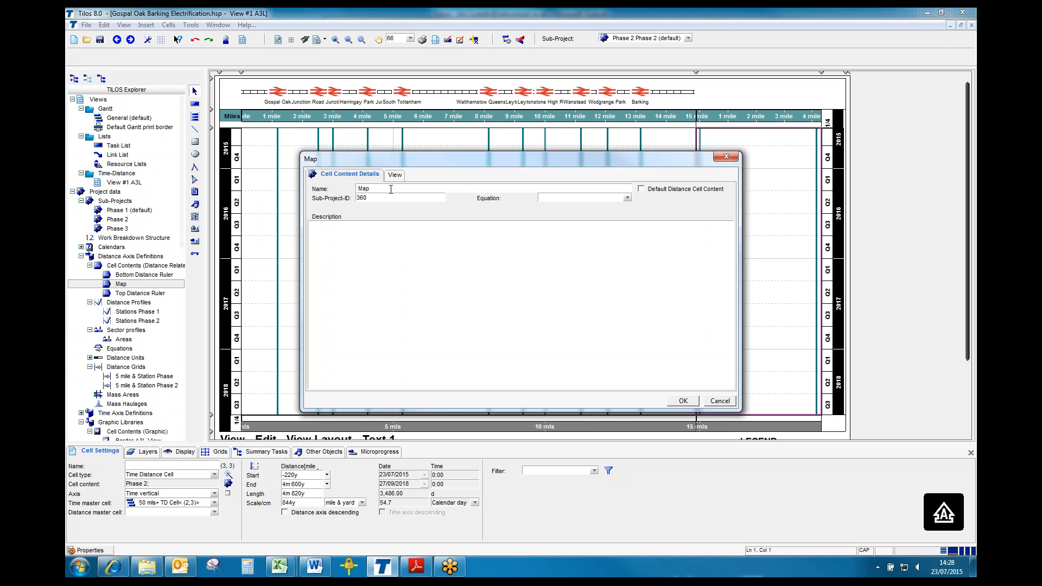
pyautogui.write('Phase 1')
pyautogui.click(689, 402)
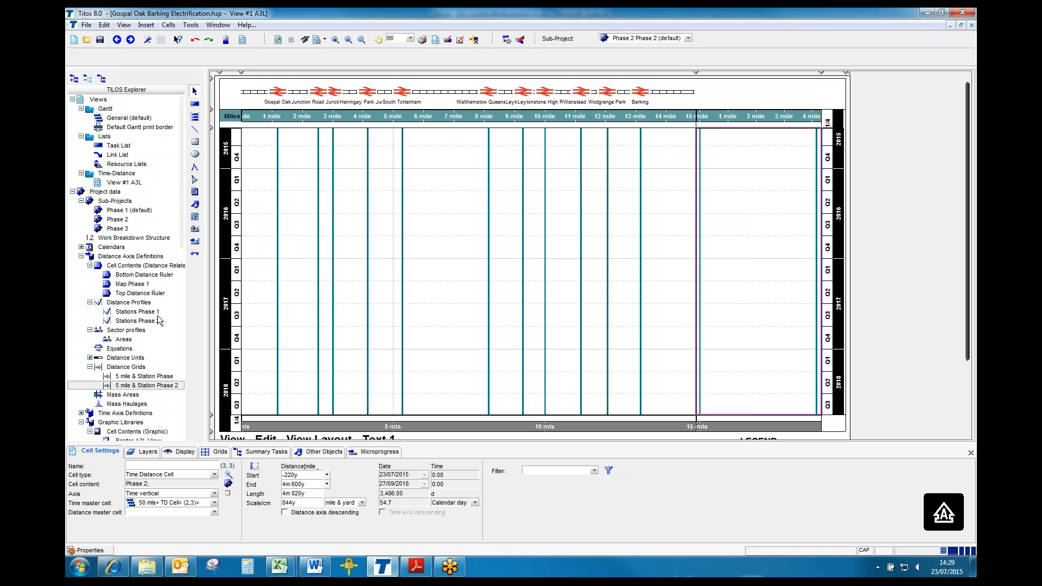
# Duplicate the Map Phase 1 cell content within the distance-related Cell Contents.
pyautogui.click(141, 287)
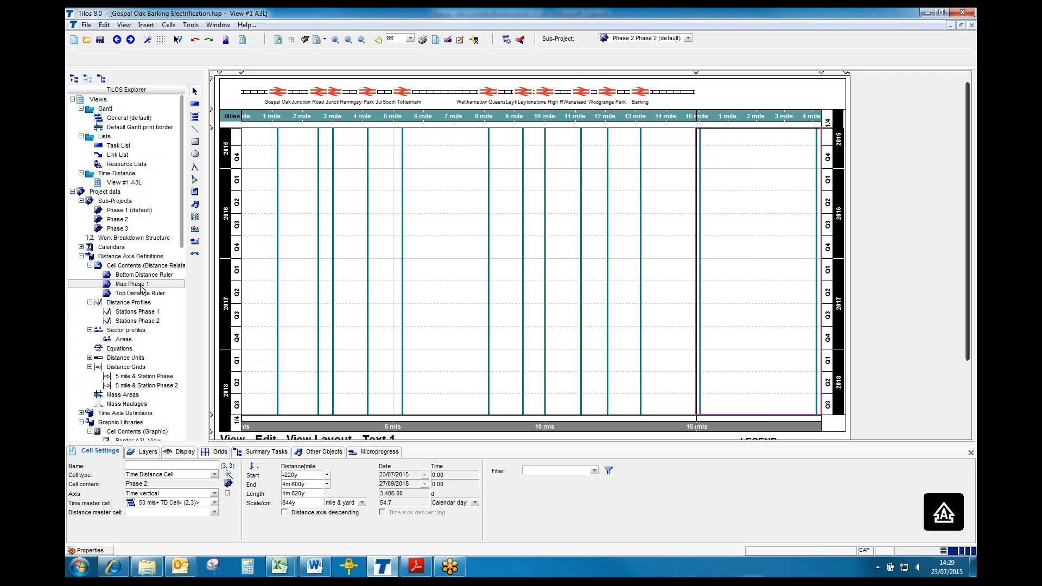
pyautogui.rightClick(141, 287)
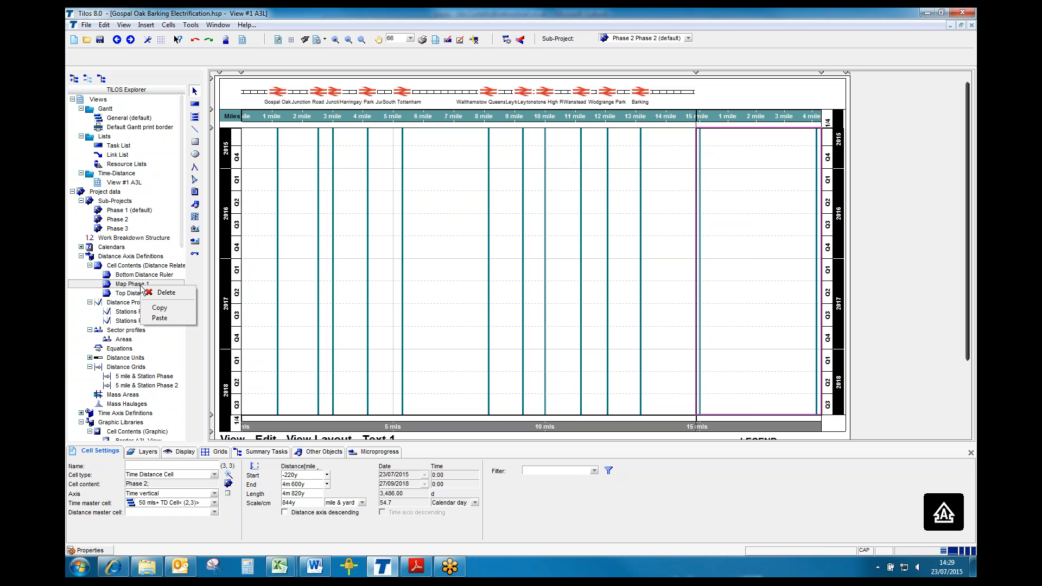
pyautogui.click(158, 308)
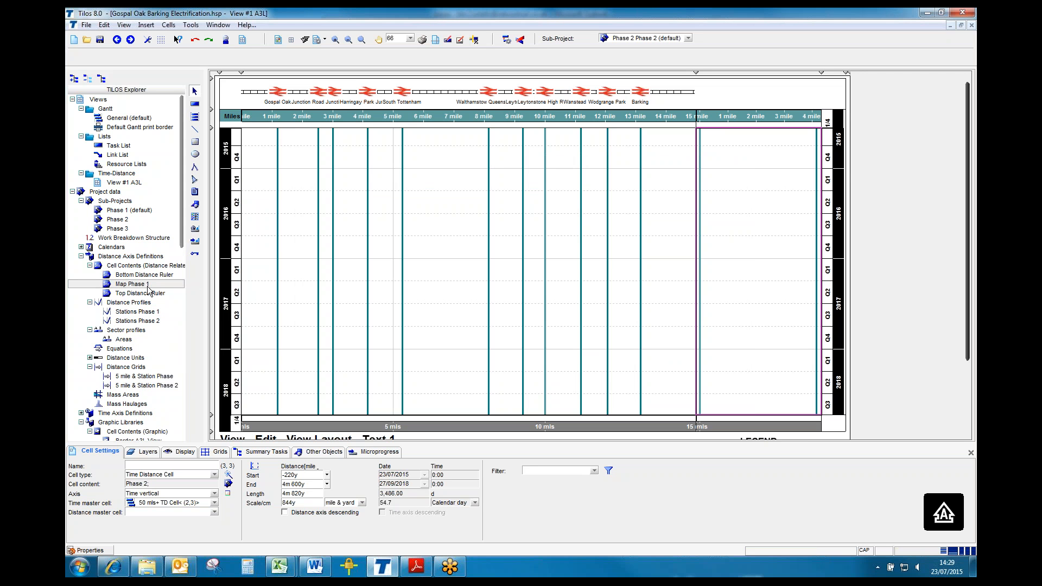
pyautogui.rightClick(147, 287)
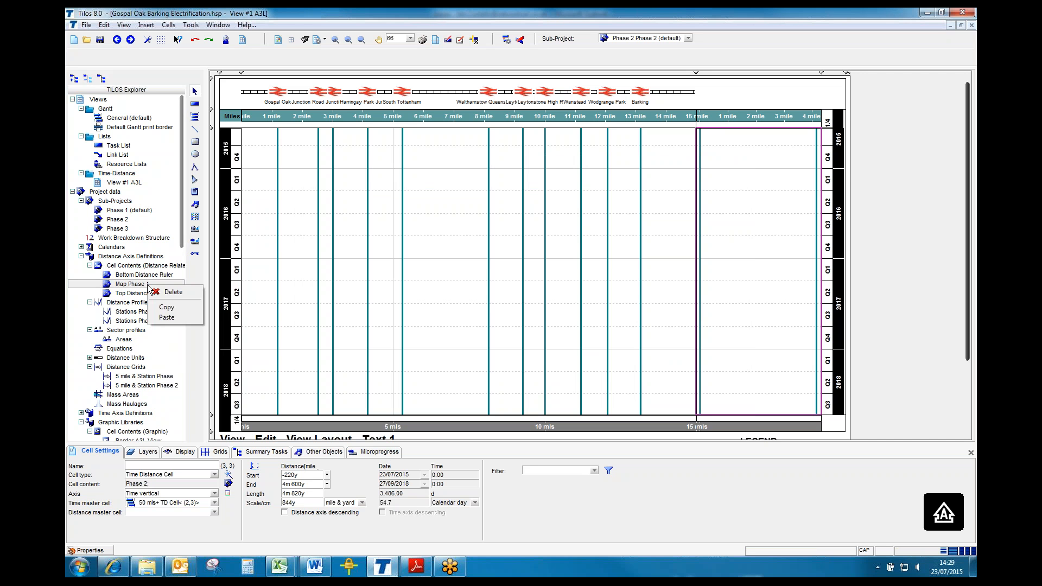
pyautogui.click(172, 320)
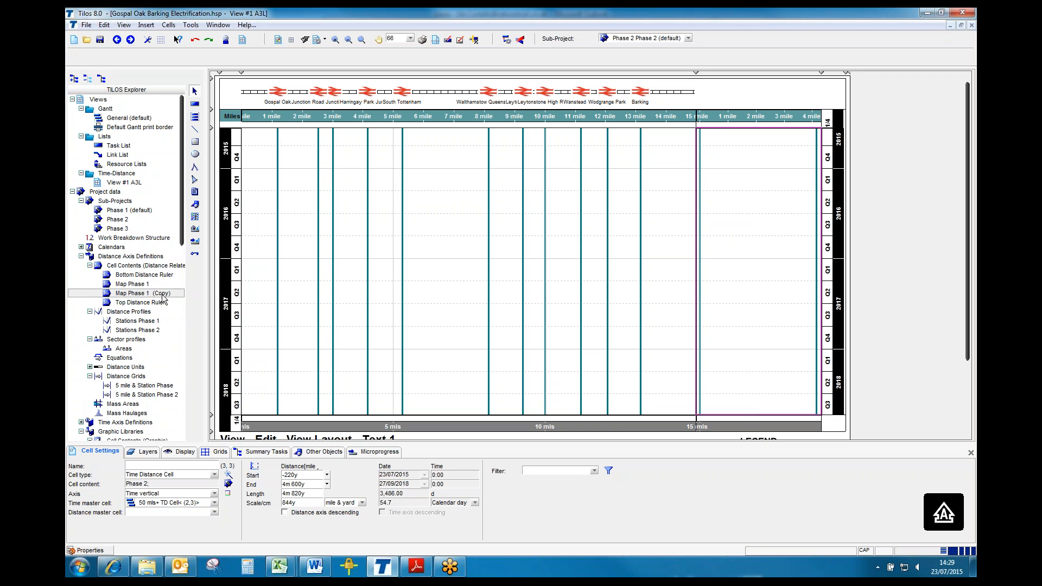
# Name the copied map cell content "Map Phase 2".
pyautogui.doubleClick(163, 296)
pyautogui.click(436, 187)
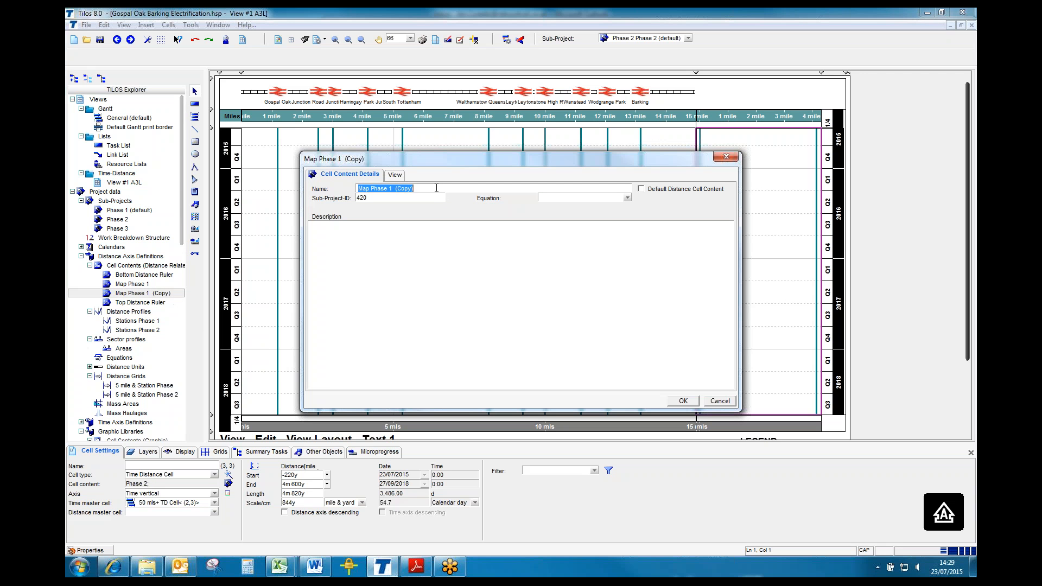
pyautogui.click(429, 189)
pyautogui.press('BackSpace')
pyautogui.press('BackSpace')
pyautogui.press('BackSpace')
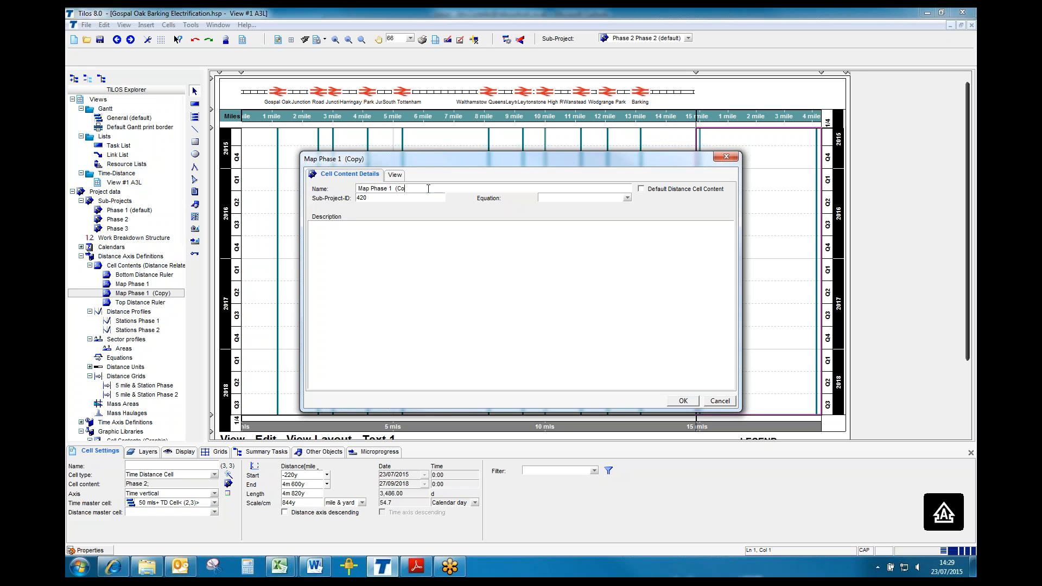
pyautogui.press('BackSpace')
pyautogui.press('BackSpace')
pyautogui.press('BackSpace')
pyautogui.write('2')
pyautogui.click(684, 401)
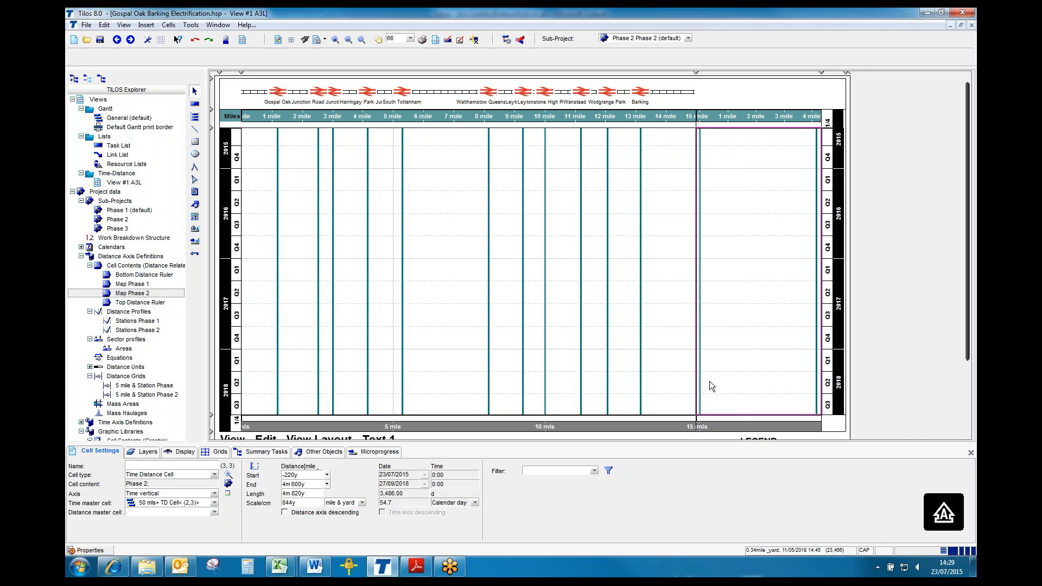
# Unglue the connected map cell above the distance ruler into separate cells.
pyautogui.click(730, 93)
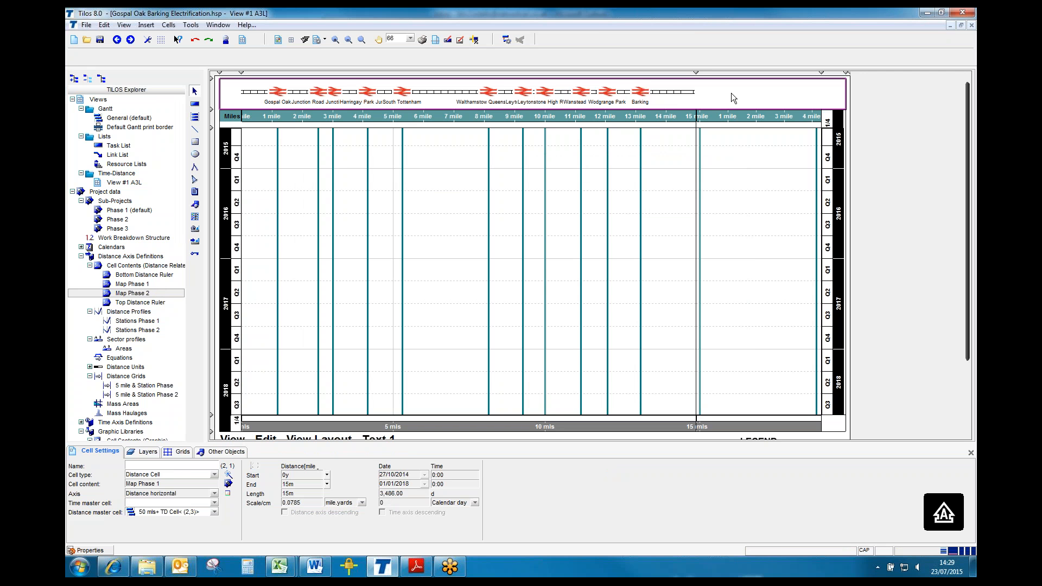
pyautogui.click(174, 26)
pyautogui.moveTo(190, 57)
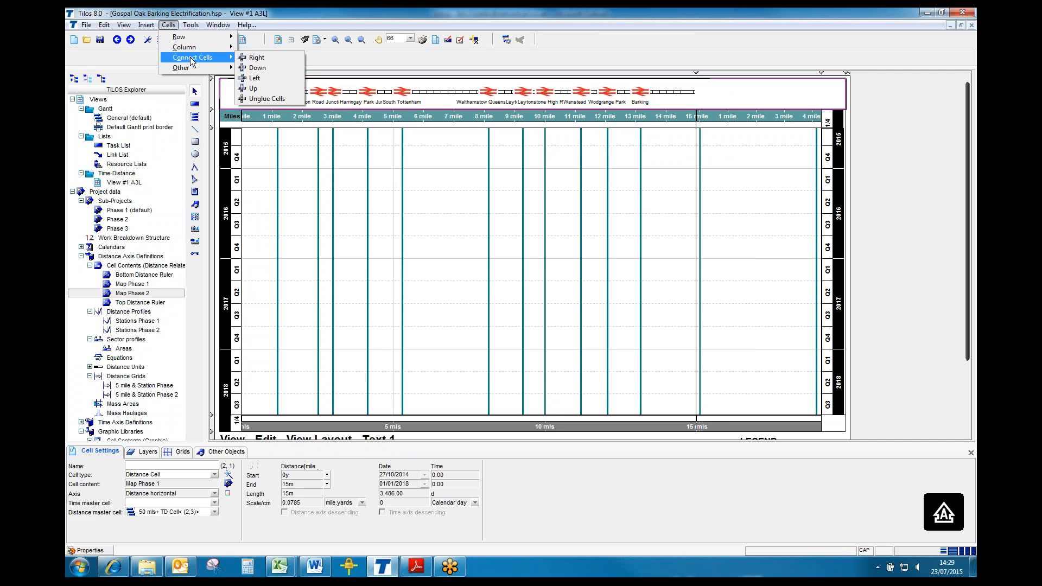
pyautogui.click(282, 98)
pyautogui.click(443, 90)
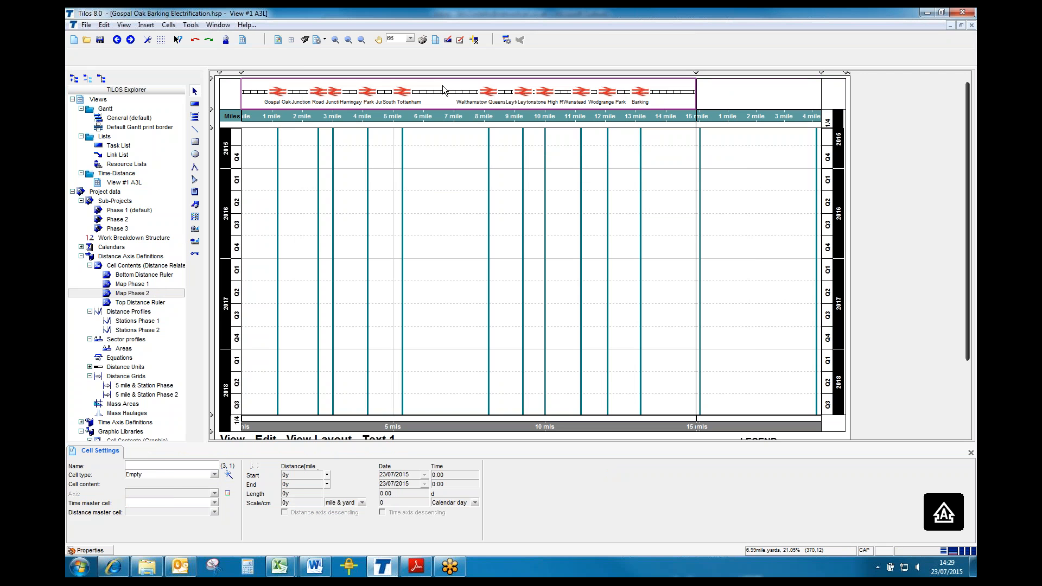
# Make the empty cell above the Phase 2 ruler a Distance Cell with Map Phase 2 as its content.
pyautogui.click(733, 100)
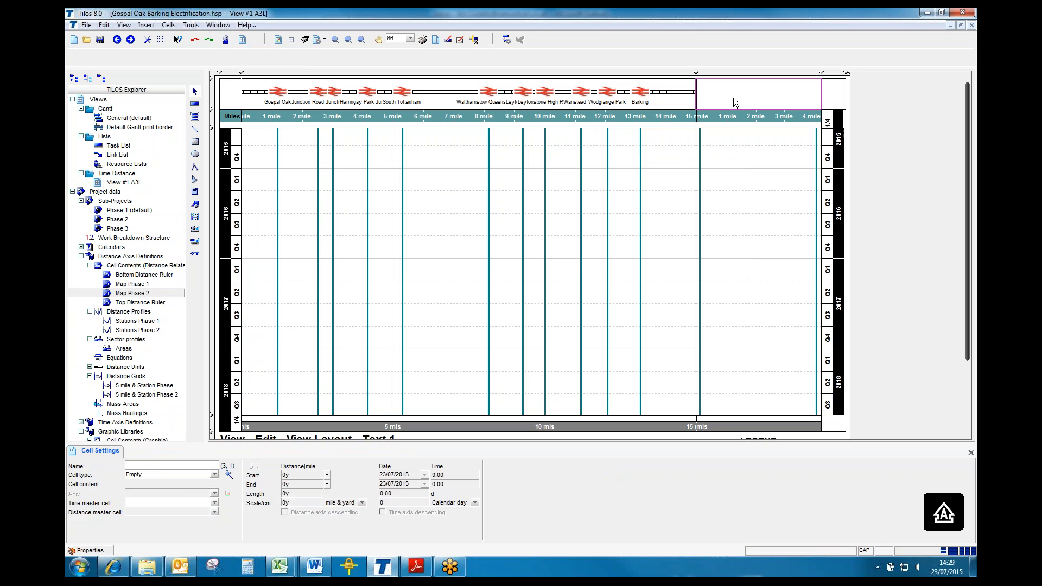
pyautogui.click(214, 474)
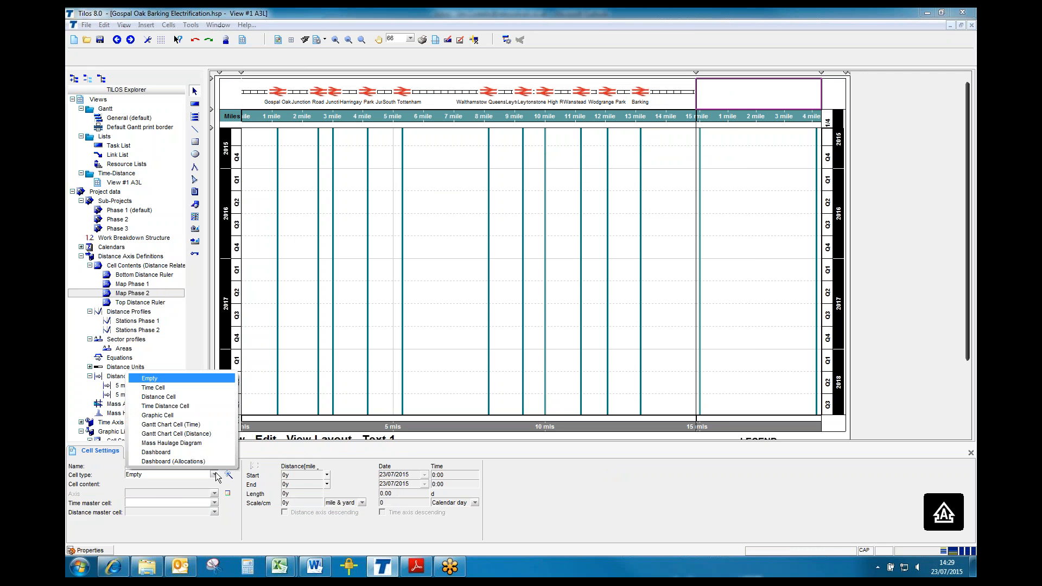
pyautogui.click(174, 401)
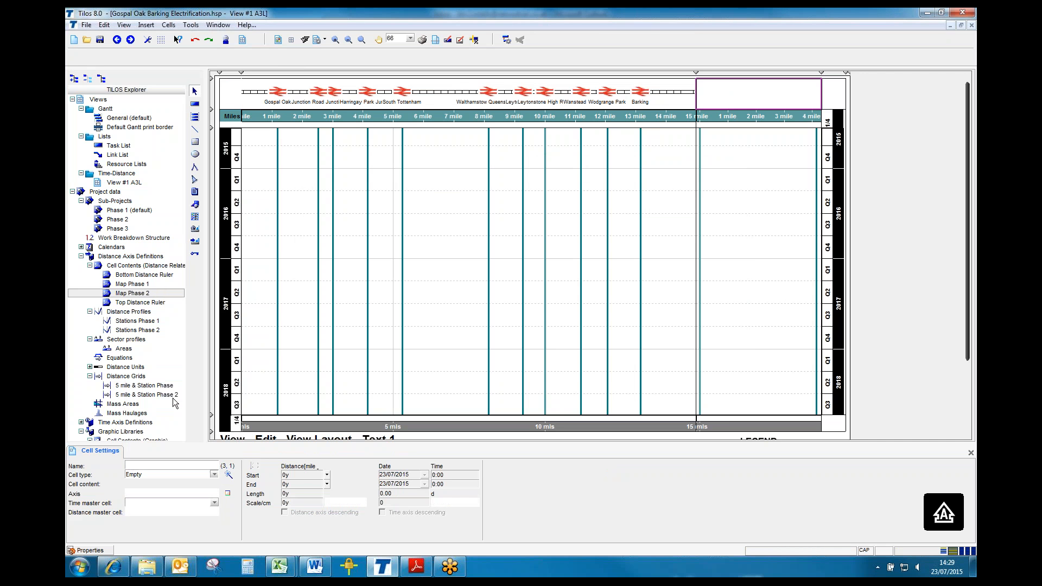
pyautogui.click(228, 484)
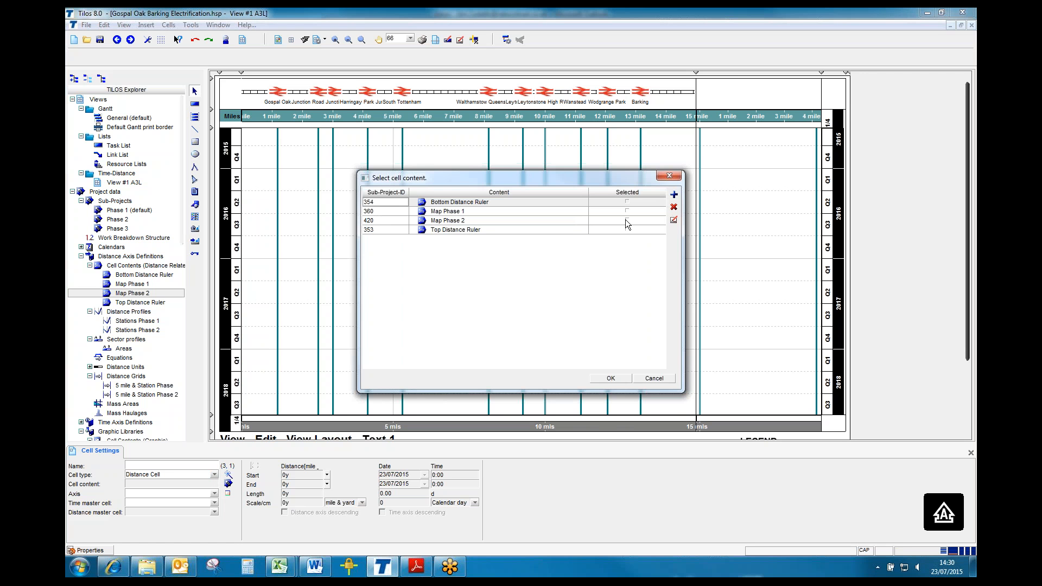
pyautogui.click(627, 220)
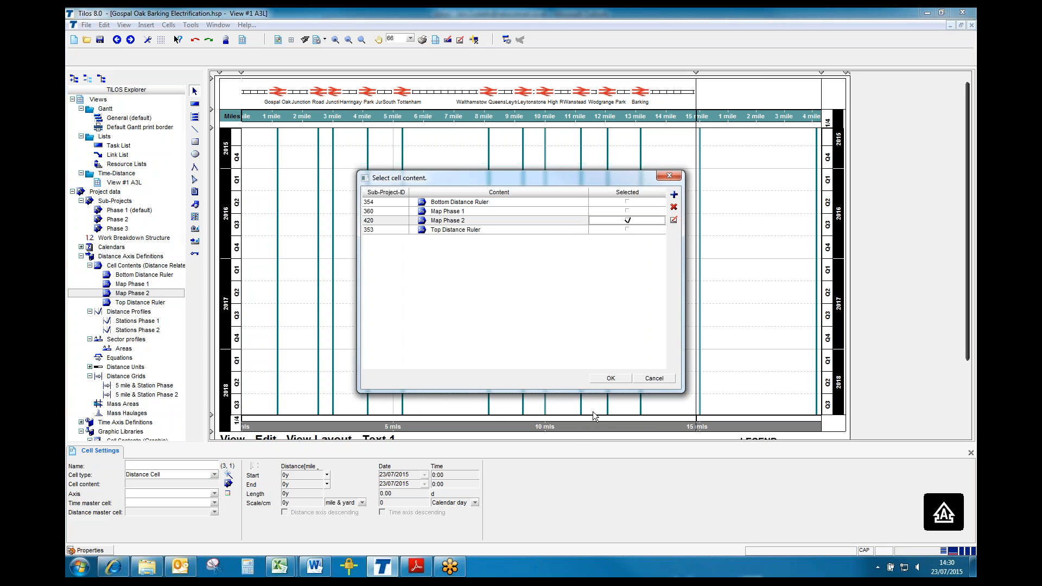
pyautogui.click(612, 377)
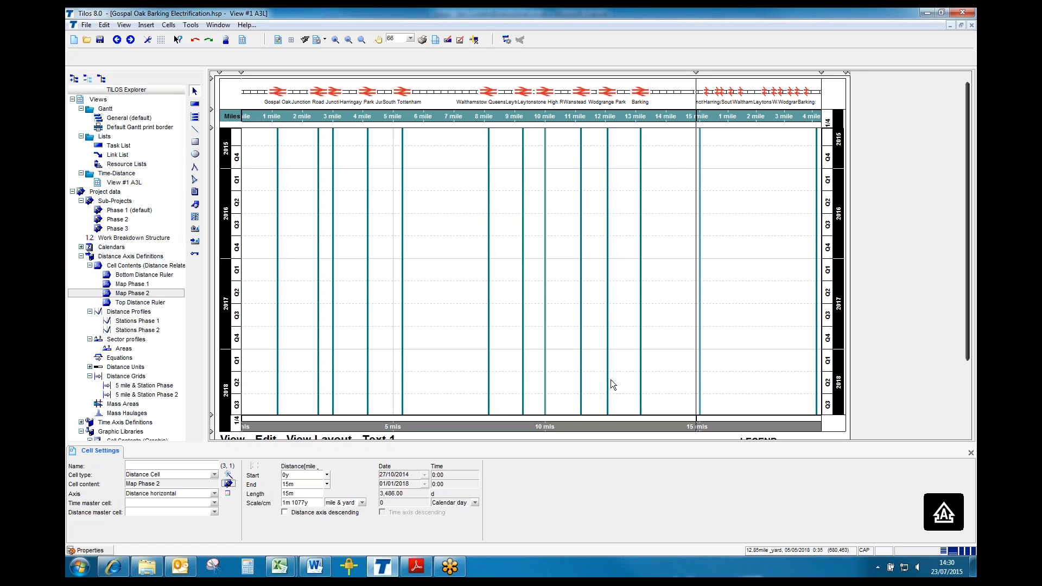
# Set cell (3,3) as the Phase 2 map cell's distance master and delete all the copied symbols from the map.
pyautogui.click(214, 513)
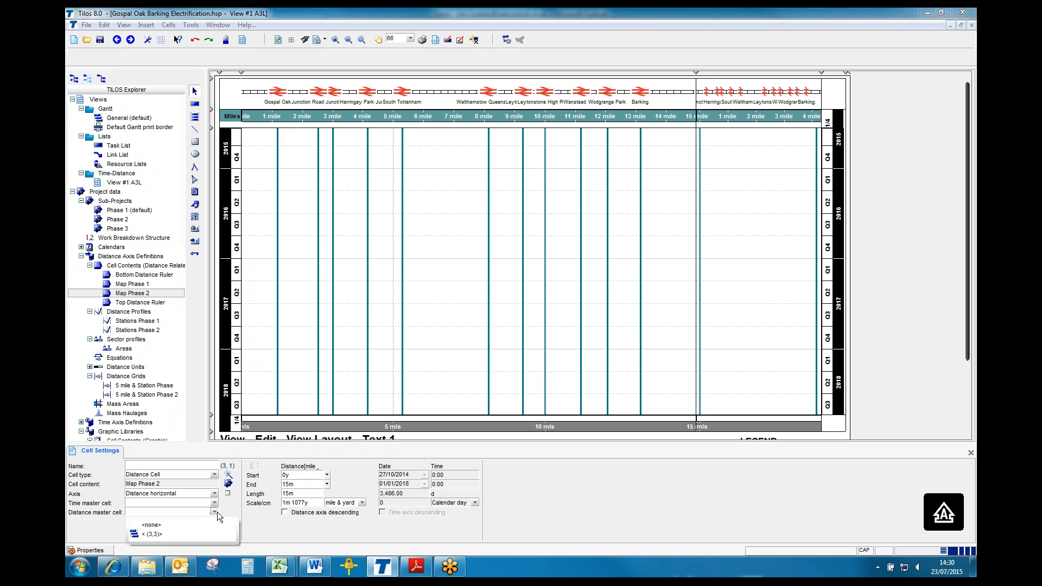
pyautogui.click(162, 535)
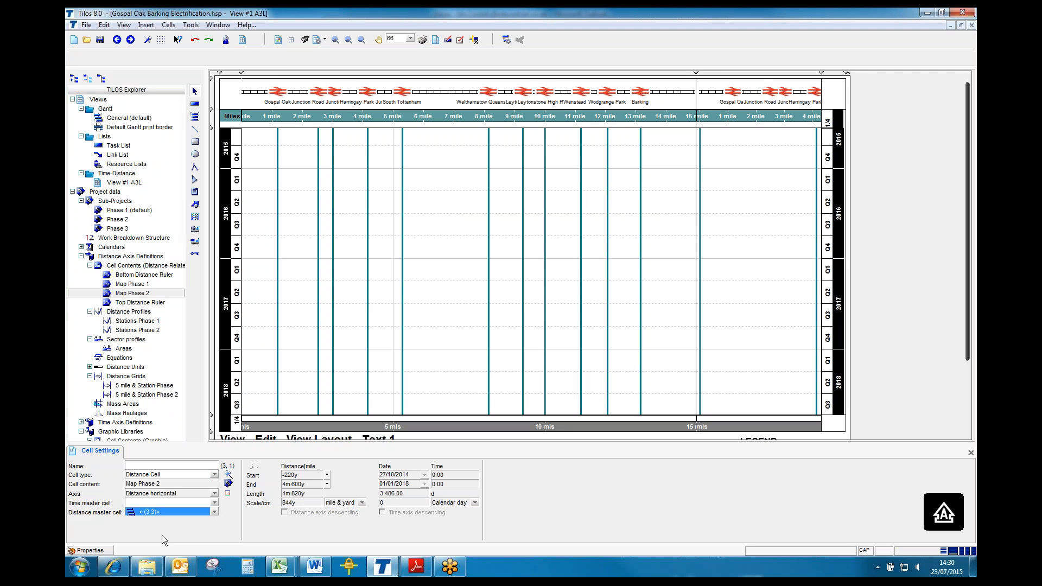
pyautogui.click(722, 93)
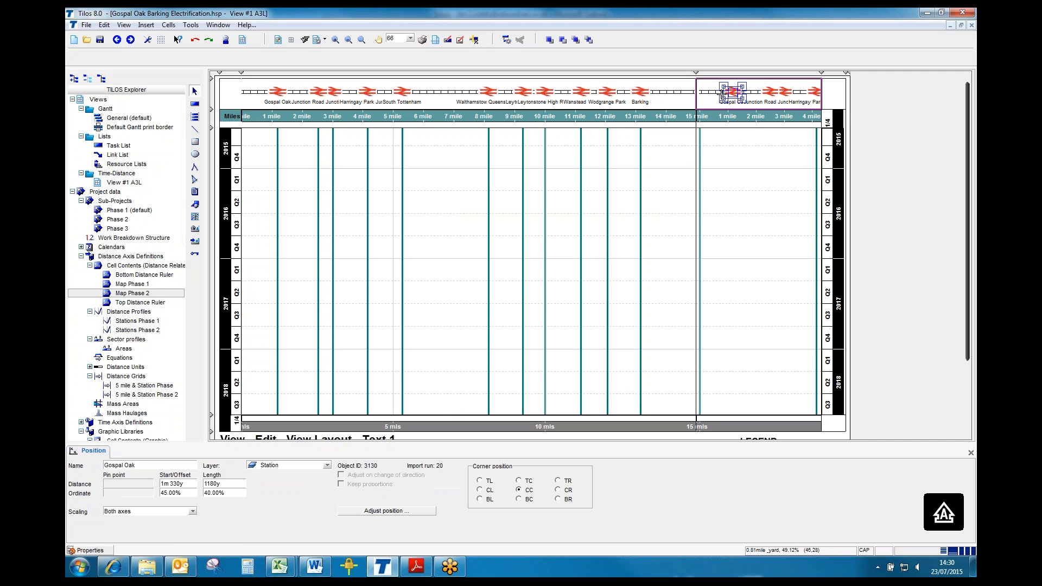
pyautogui.hotkey('ctrl', 'a')
pyautogui.press('Delete')
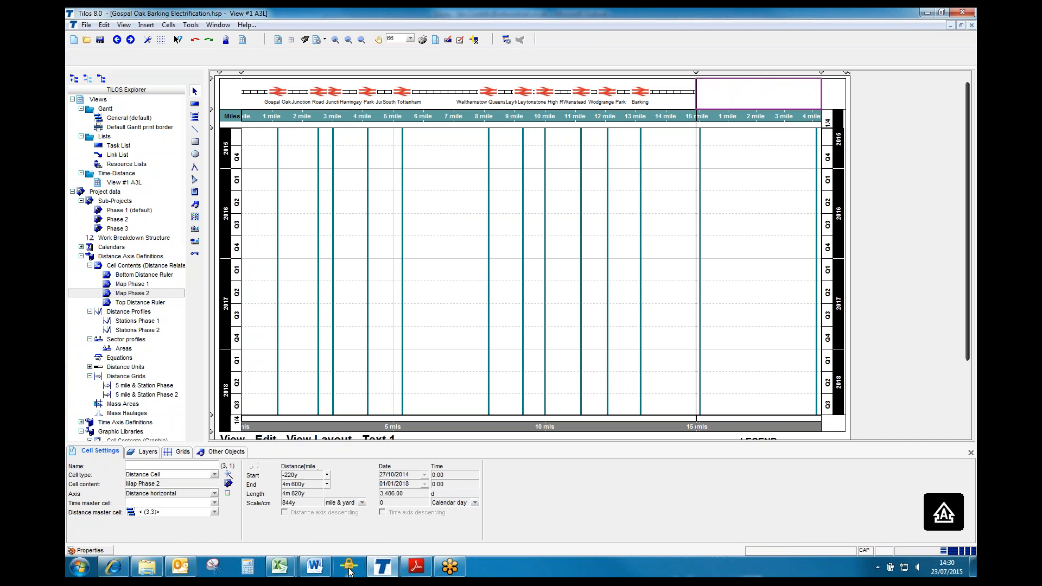
# Switch to the Network Rail Strategic Data workbook in Excel and copy the Harringay Park Junction and Harringay Junction station rows.
pyautogui.moveTo(279, 566)
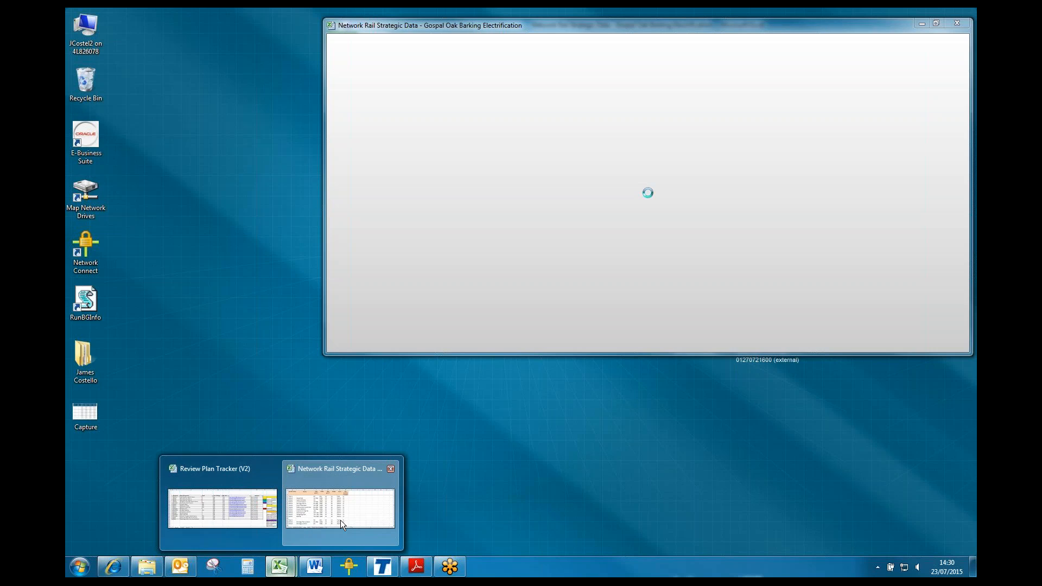
pyautogui.click(341, 520)
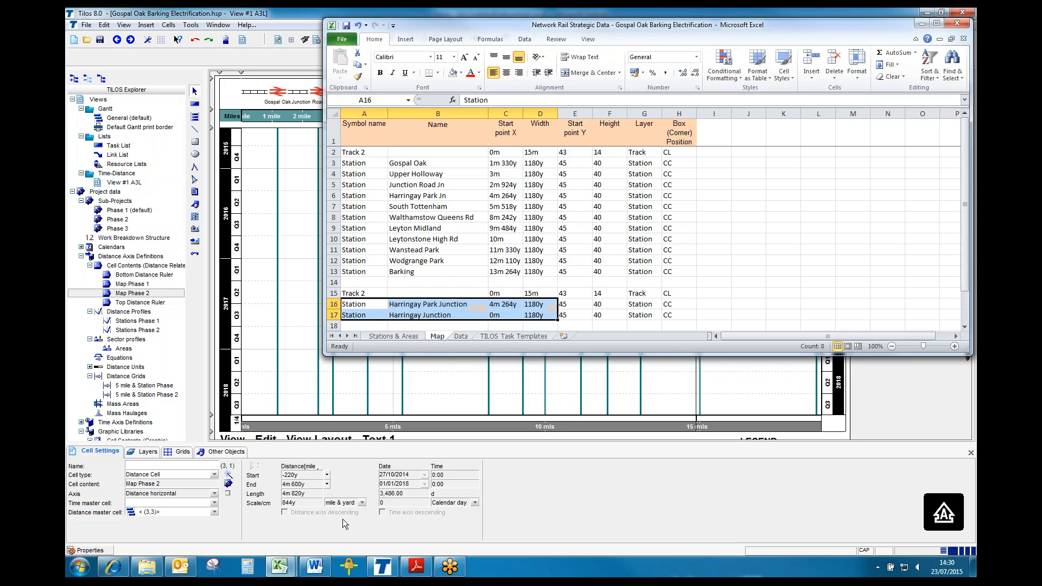
pyautogui.click(553, 211)
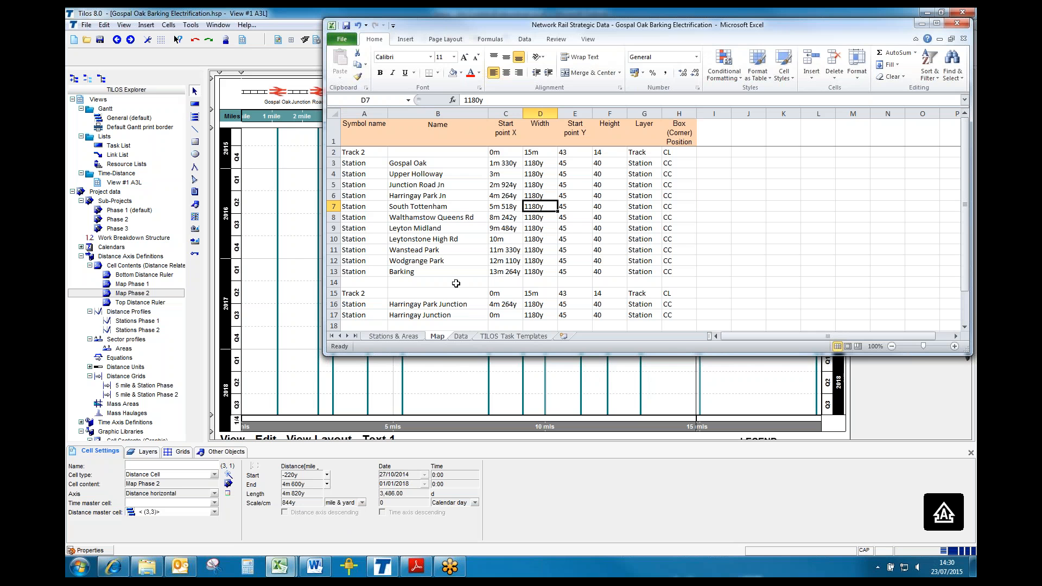
pyautogui.moveTo(358, 304); pyautogui.dragTo(674, 313)
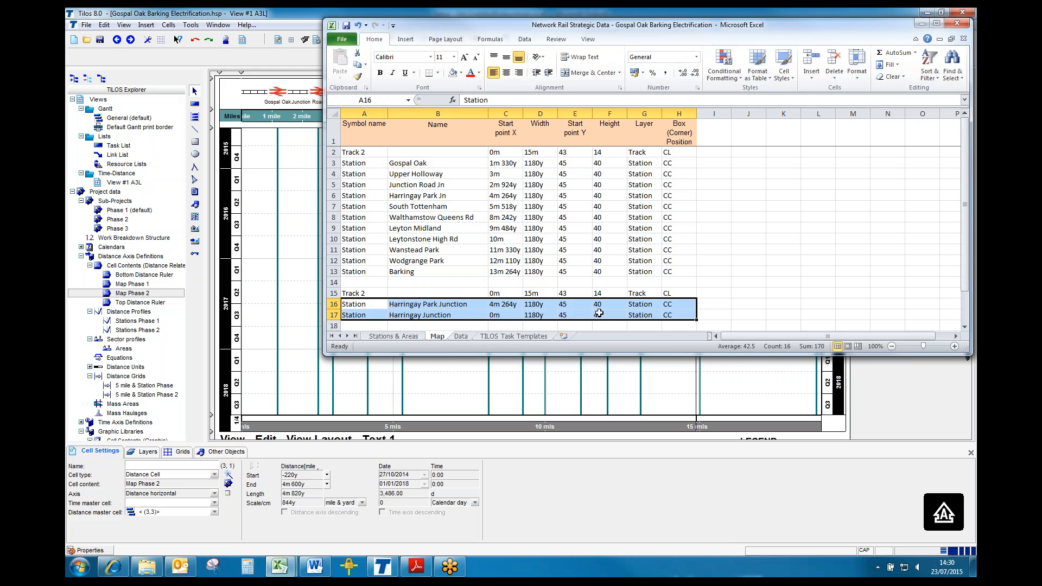
pyautogui.rightClick(552, 307)
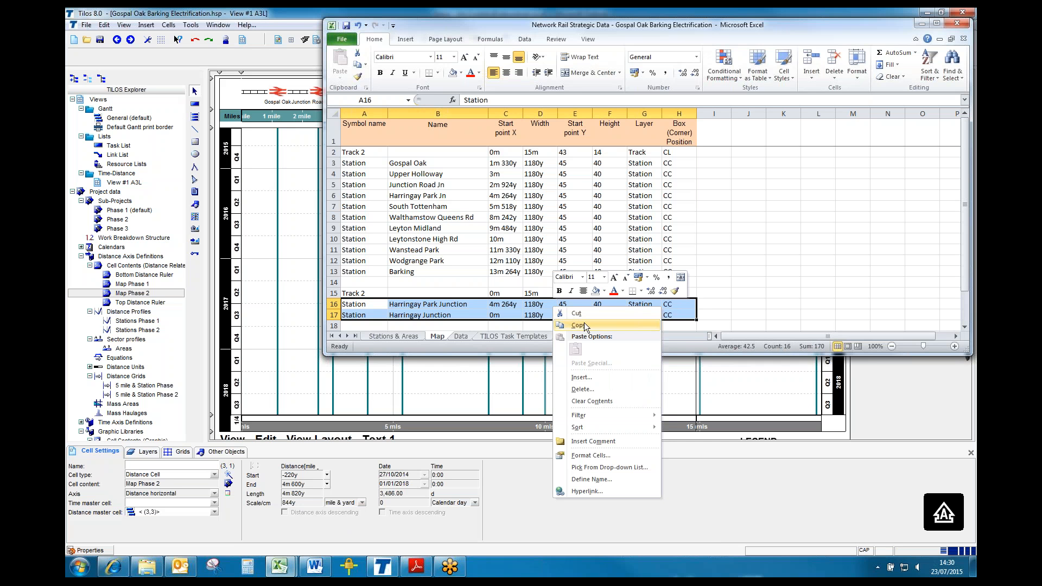
pyautogui.click(605, 325)
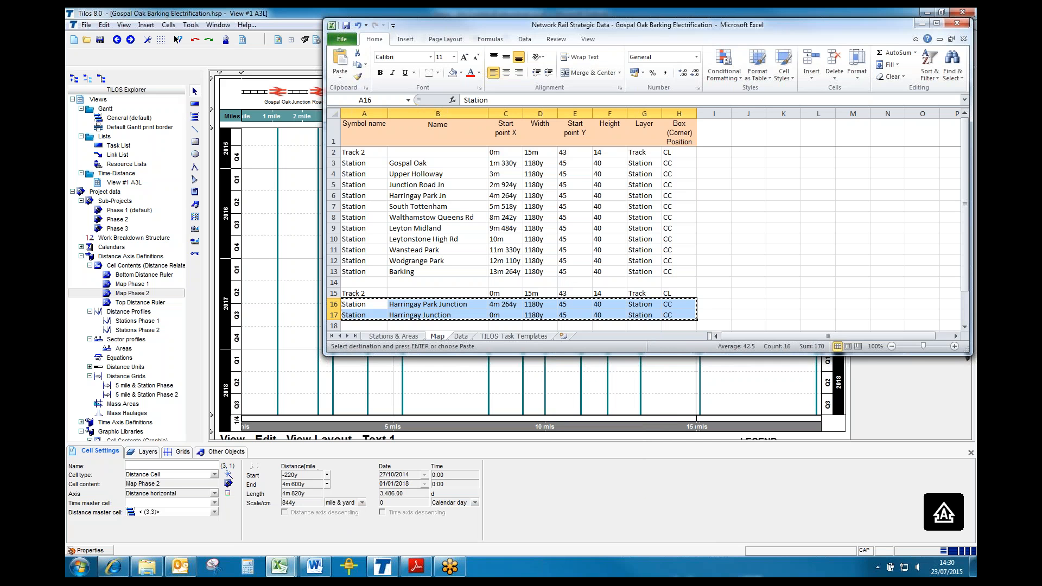
# Back in TILOS, import the two copied station symbols from the clipboard into the empty Phase 2 map cell.
pyautogui.click(302, 15)
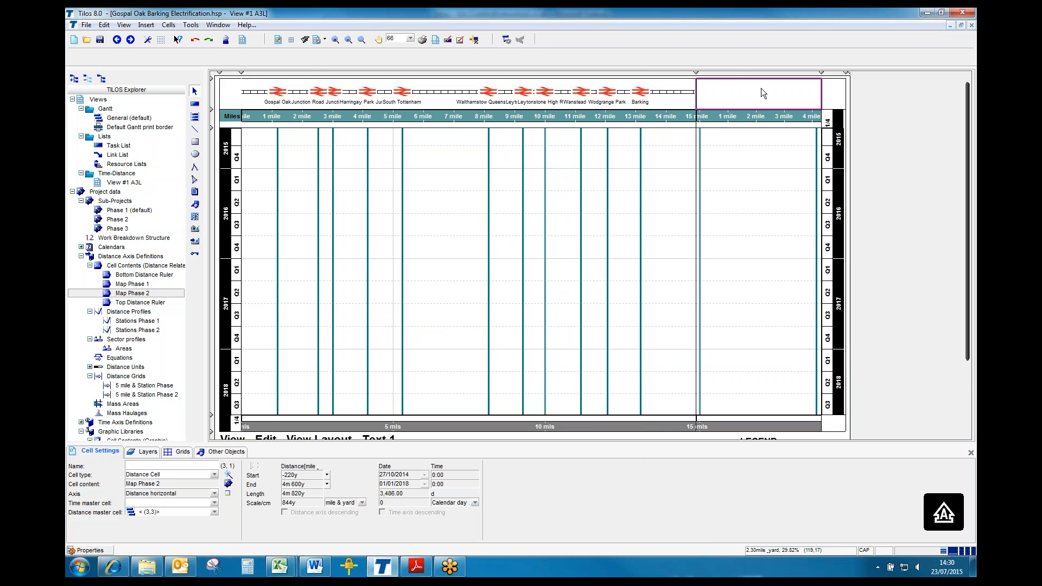
pyautogui.rightClick(745, 95)
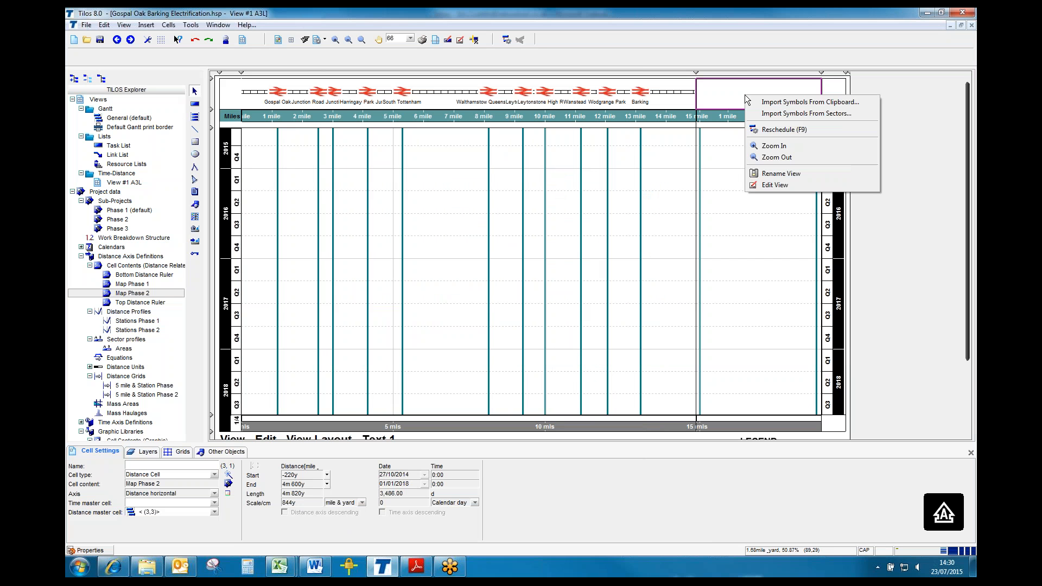
pyautogui.click(777, 102)
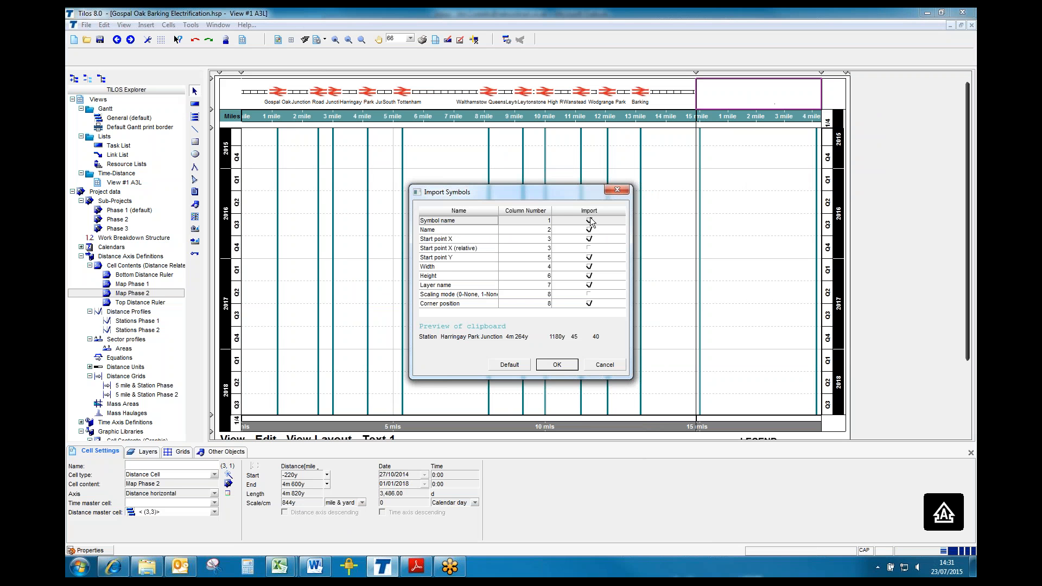
pyautogui.click(558, 366)
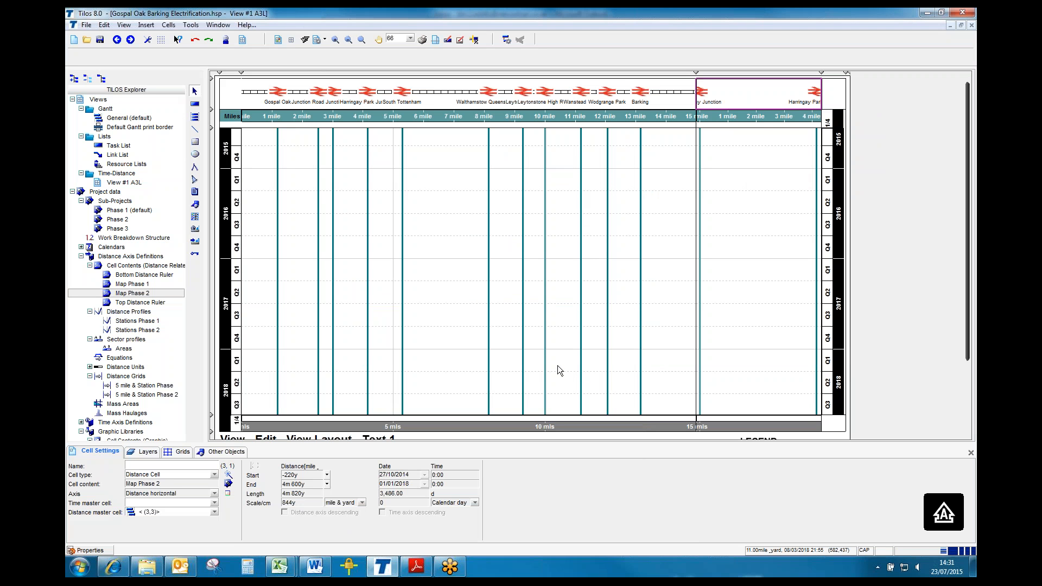
# Switch to the Network Rail Strategic Data workbook and copy the Track 2 row above the two Harringay station rows.
pyautogui.moveTo(279, 567)
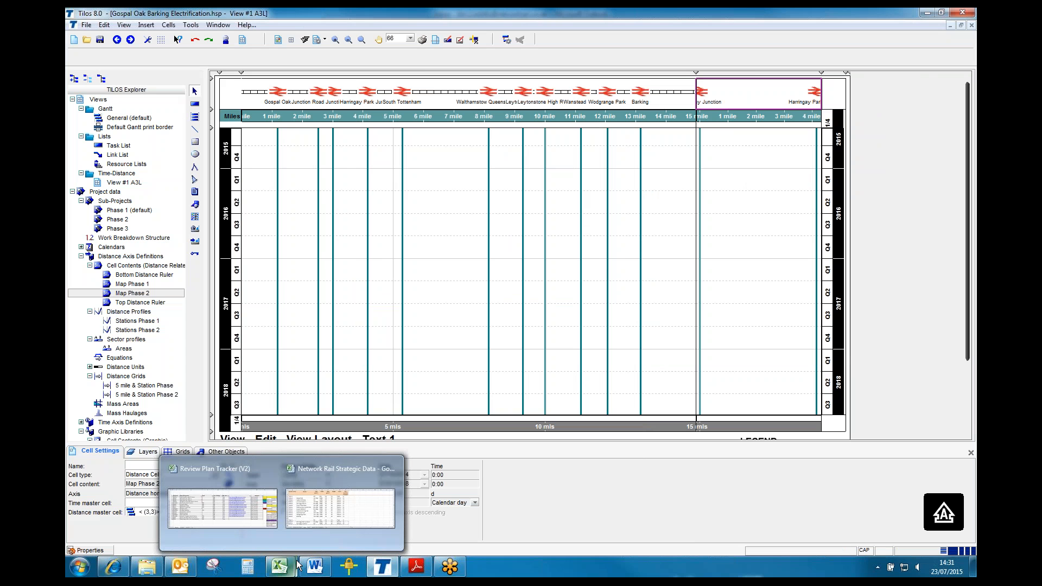
pyautogui.click(318, 506)
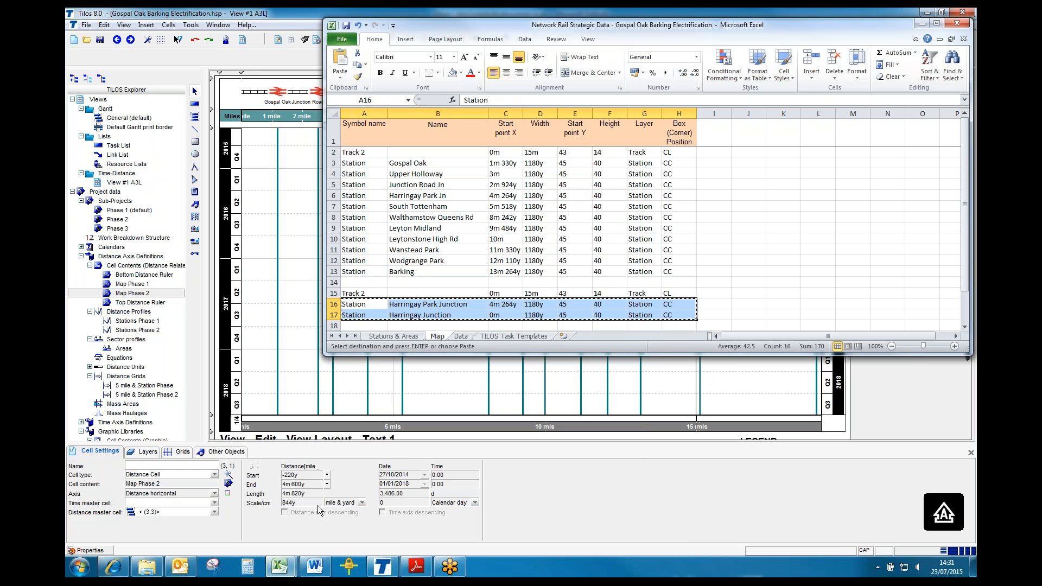
pyautogui.click(966, 328)
pyautogui.click(965, 328)
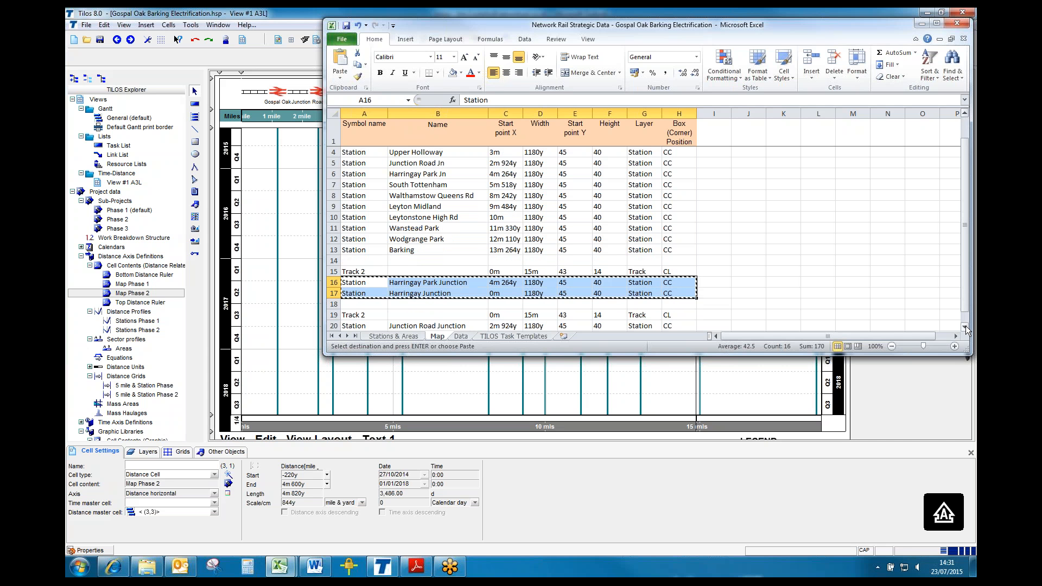
pyautogui.click(408, 262)
pyautogui.scroll(1, 398, 272)
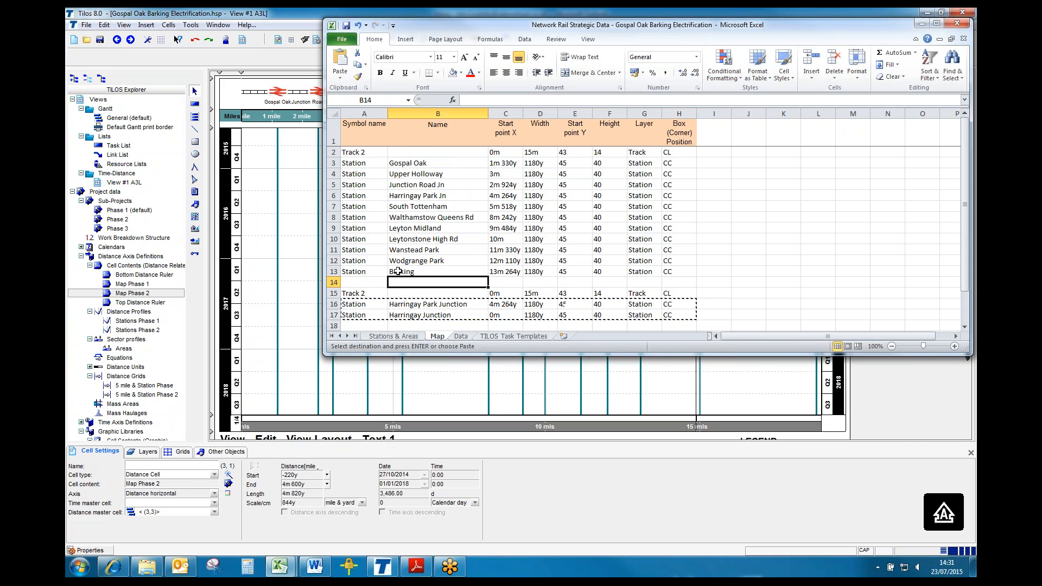
pyautogui.scroll(-3, 398, 272)
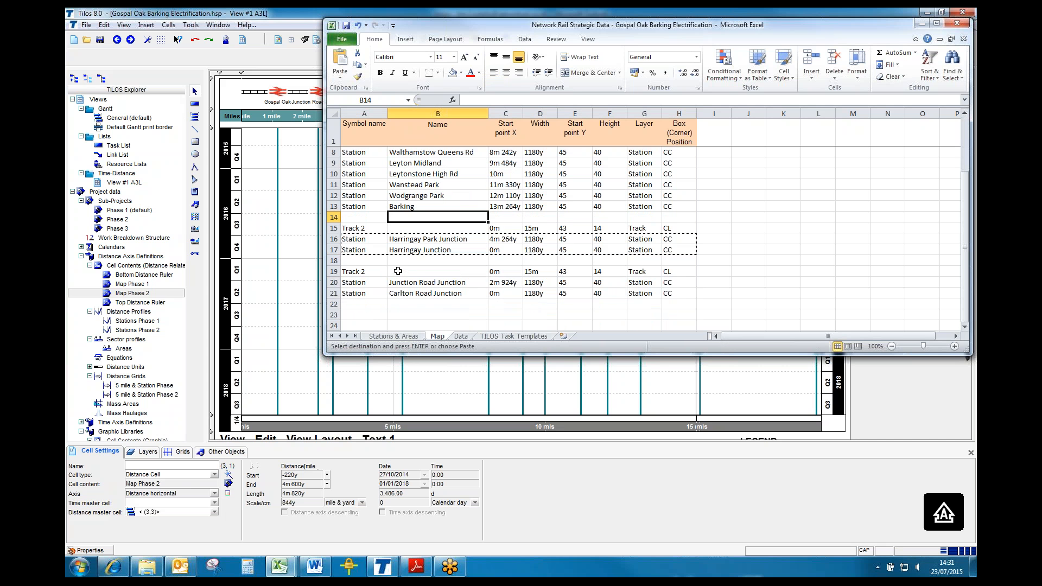
pyautogui.scroll(2, 398, 272)
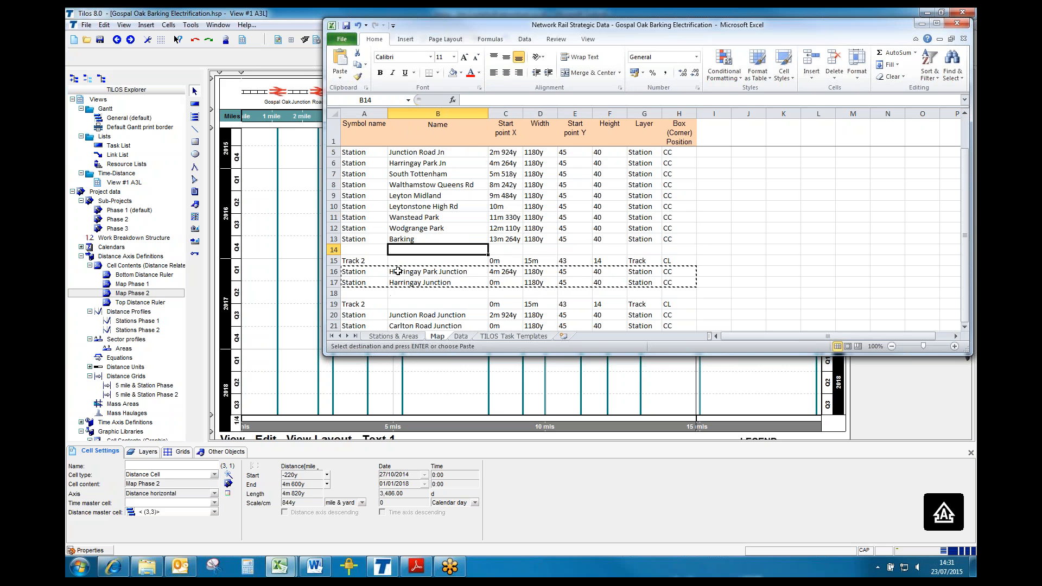
pyautogui.click(564, 259)
pyautogui.moveTo(363, 258); pyautogui.dragTo(672, 262)
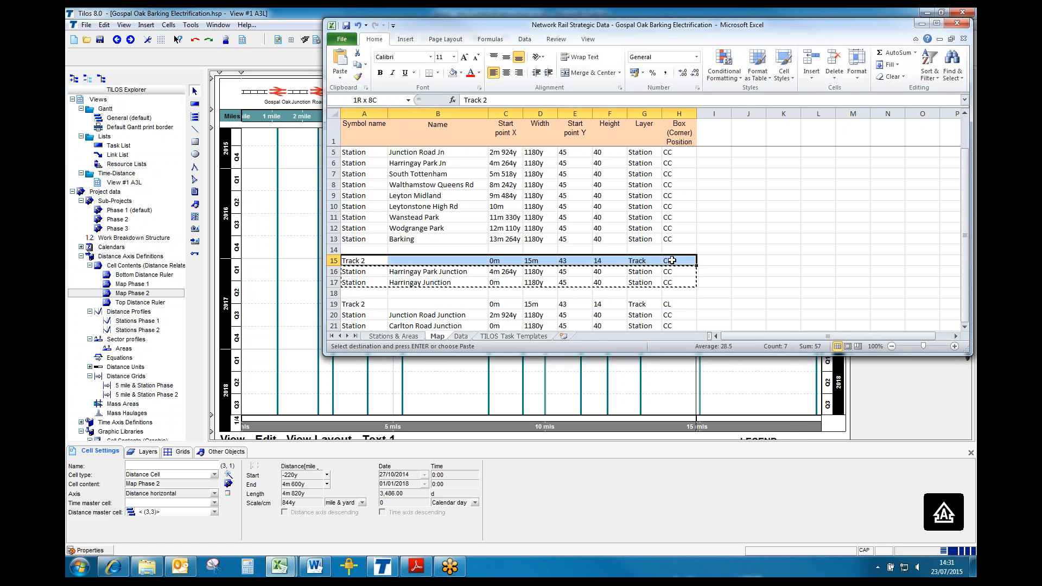
pyautogui.rightClick(678, 263)
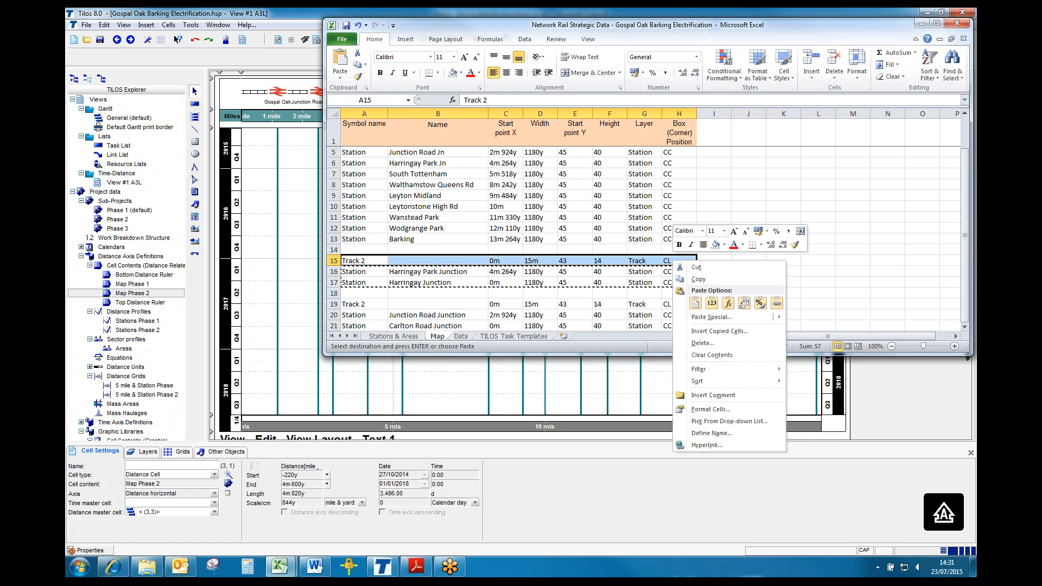
pyautogui.click(708, 278)
# Return to TILOS and import the copied Track 2 symbol from the clipboard into the Phase 2 map cell.
pyautogui.click(317, 23)
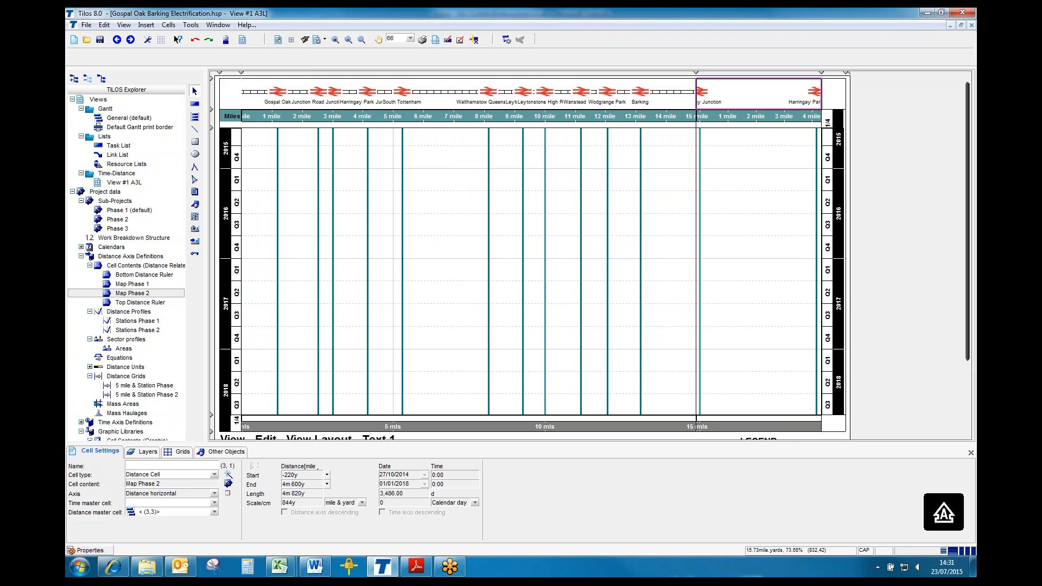
pyautogui.rightClick(744, 94)
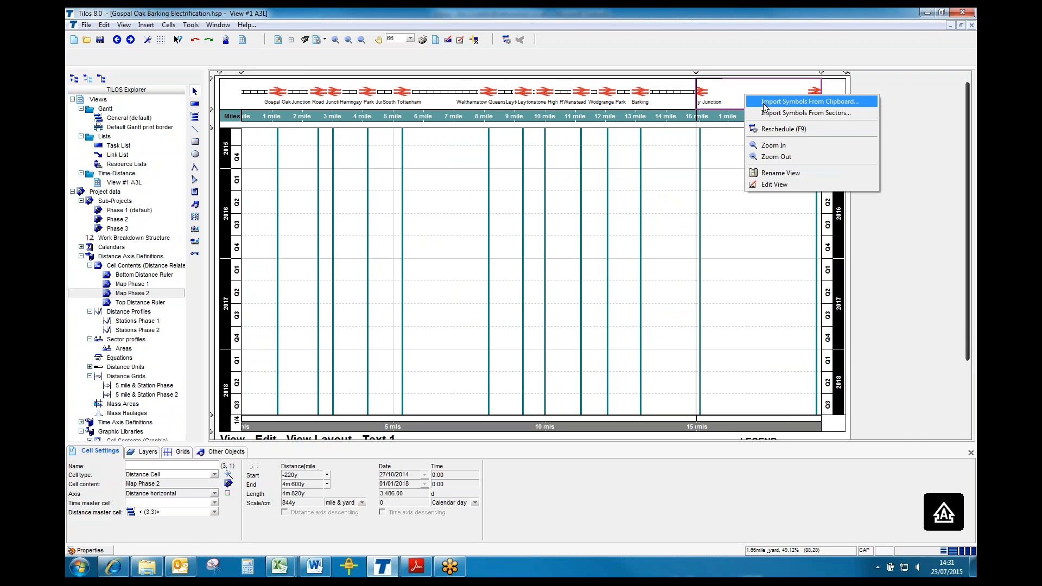
pyautogui.click(764, 103)
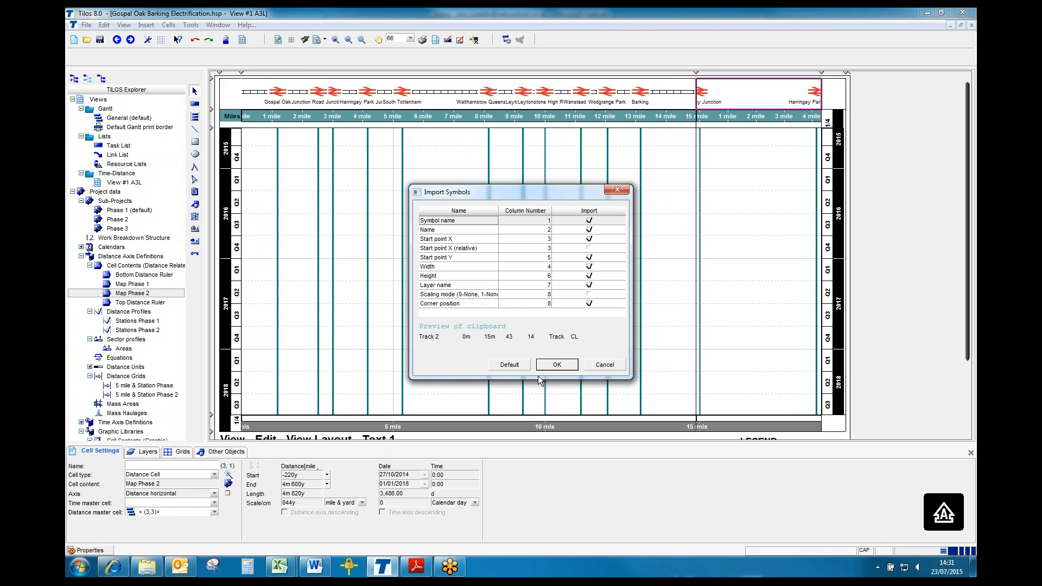
pyautogui.click(554, 365)
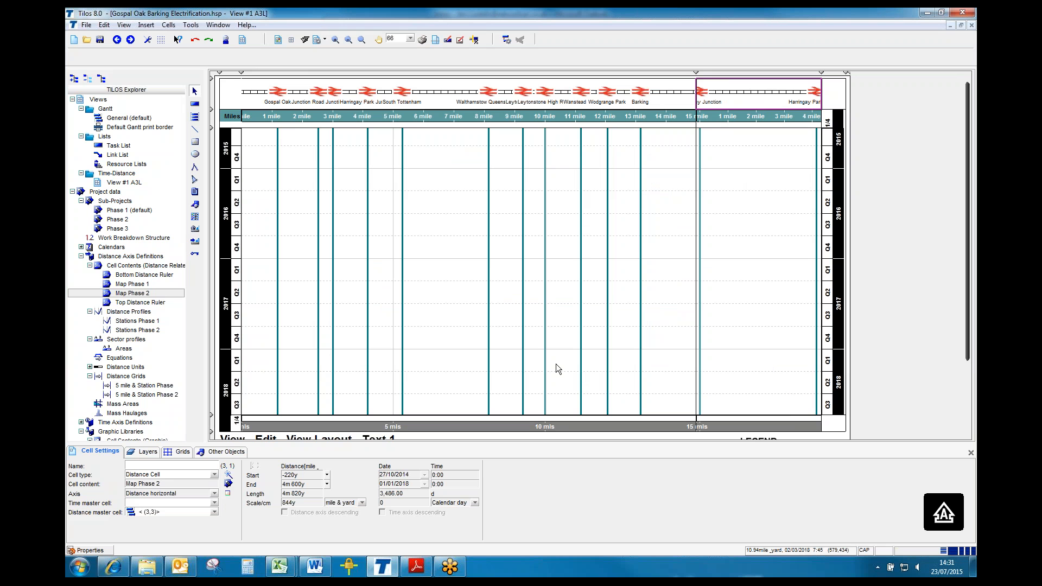
# Shorten the name of the Harringay Junction station symbol on the Phase 2 map to "Harringay Ju".
pyautogui.click(704, 91)
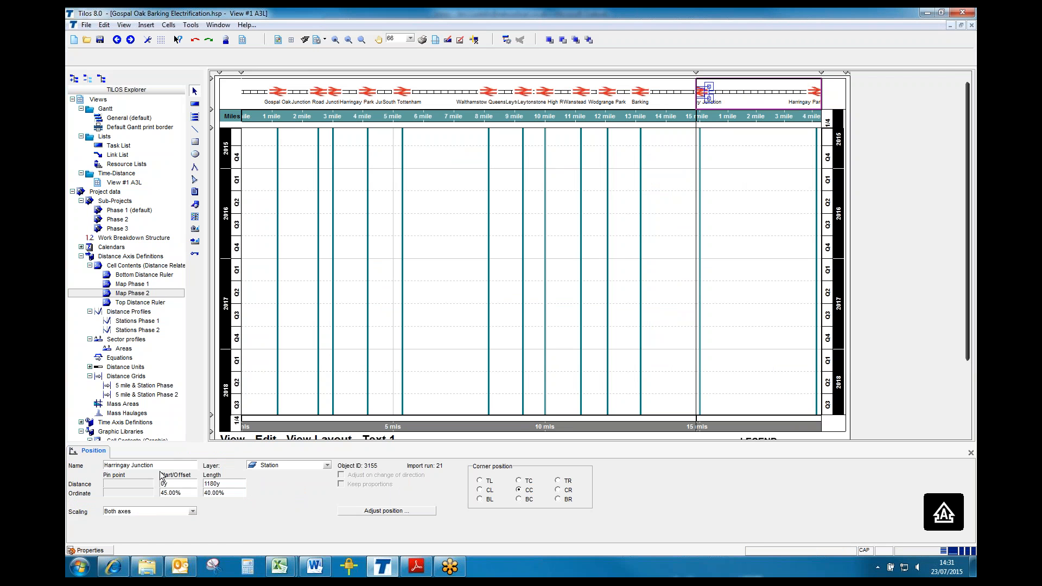
pyautogui.click(178, 483)
pyautogui.press('Return')
pyautogui.click(741, 102)
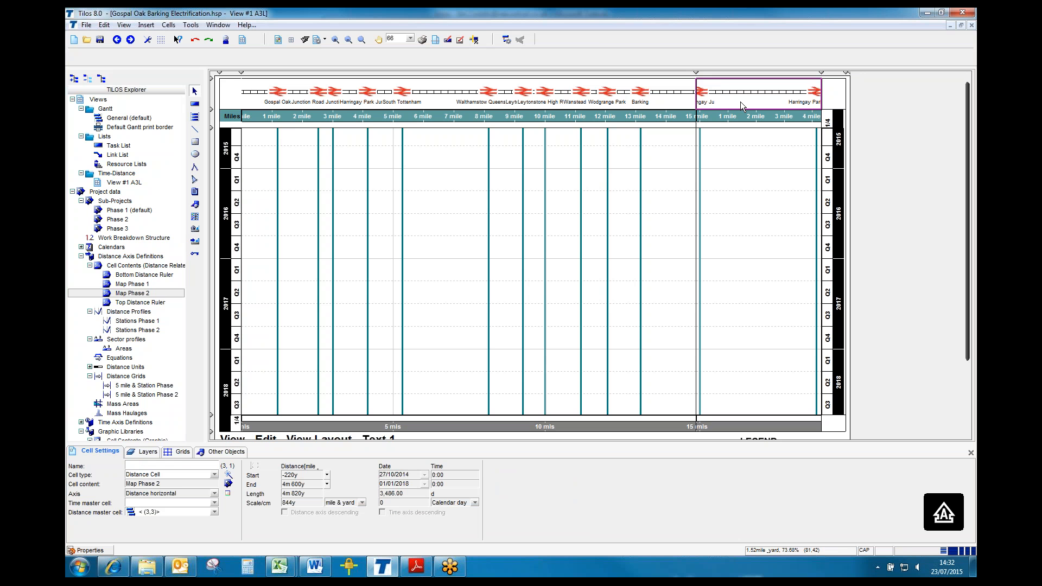
# Rename the first station symbol on the Phase 2 map as "Harringay Jn".
pyautogui.click(411, 39)
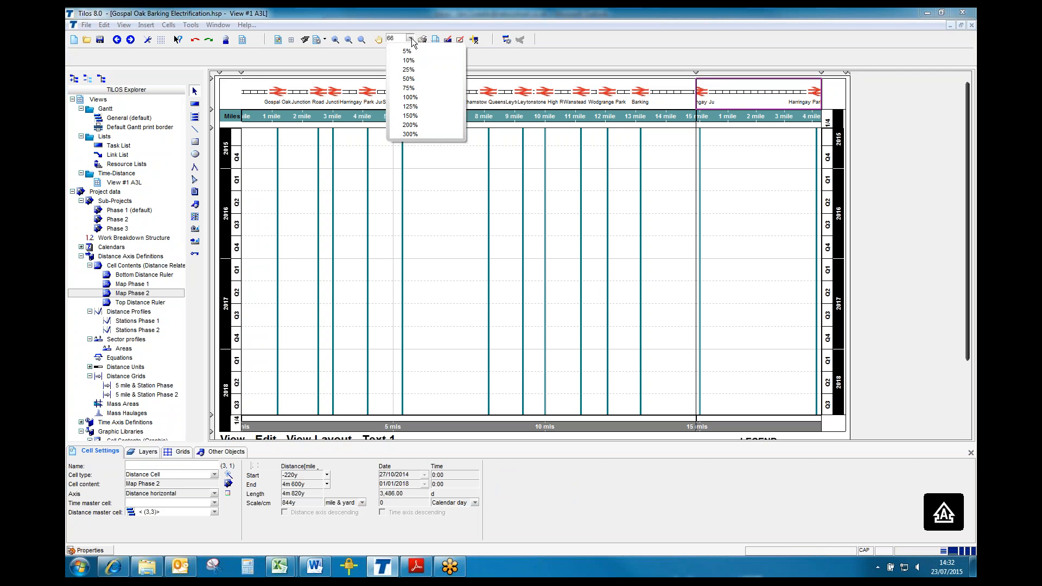
pyautogui.click(421, 105)
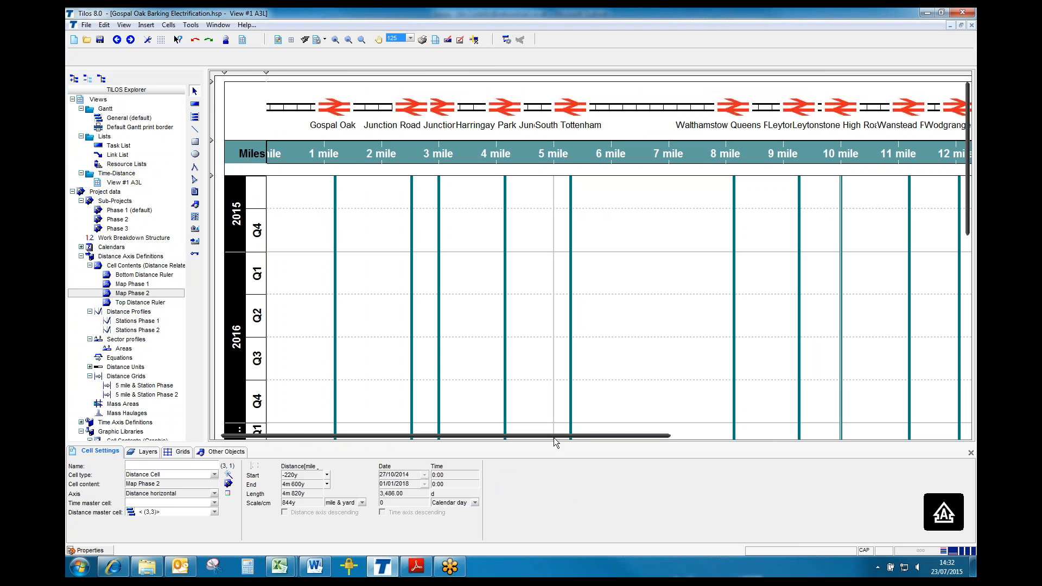
pyautogui.moveTo(558, 436); pyautogui.dragTo(894, 438)
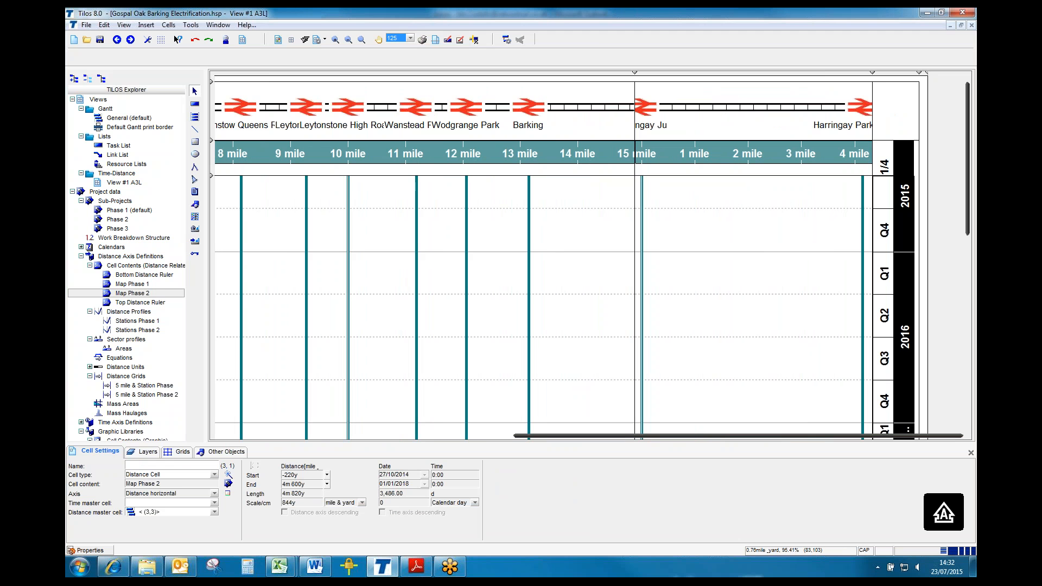
pyautogui.click(654, 116)
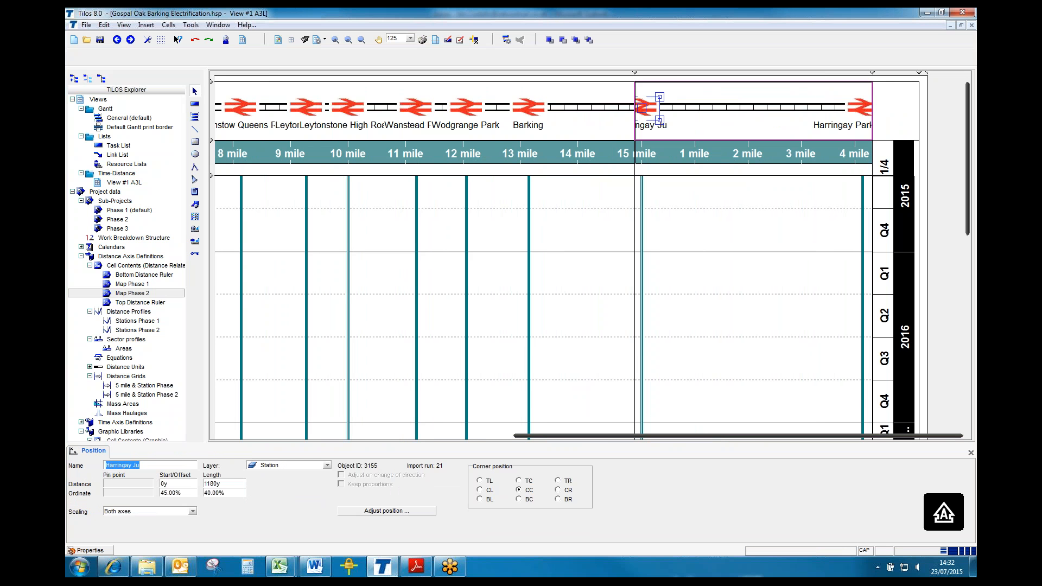
pyautogui.click(156, 468)
pyautogui.press('Return')
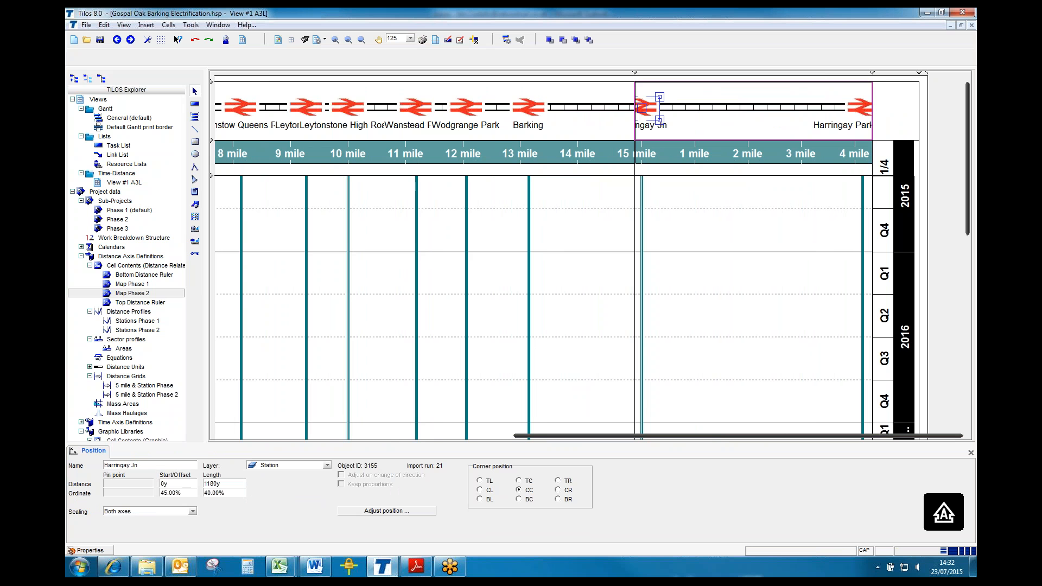
# Set the start distance of the Phase 2 time-distance cell to -720y.
pyautogui.click(720, 264)
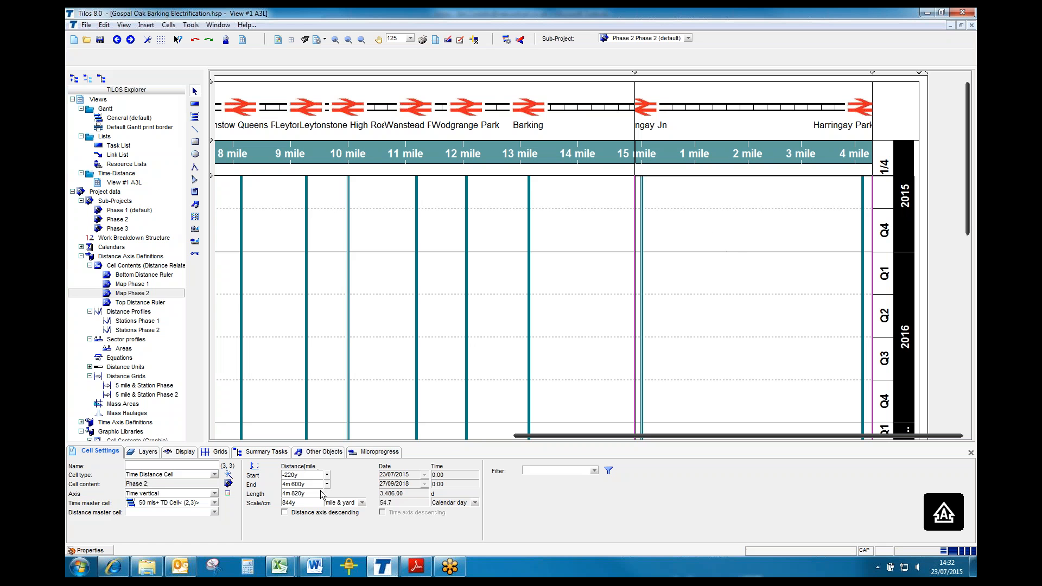
pyautogui.click(293, 475)
pyautogui.click(292, 475)
pyautogui.press('BackSpace')
pyautogui.write('7')
pyautogui.press('Return')
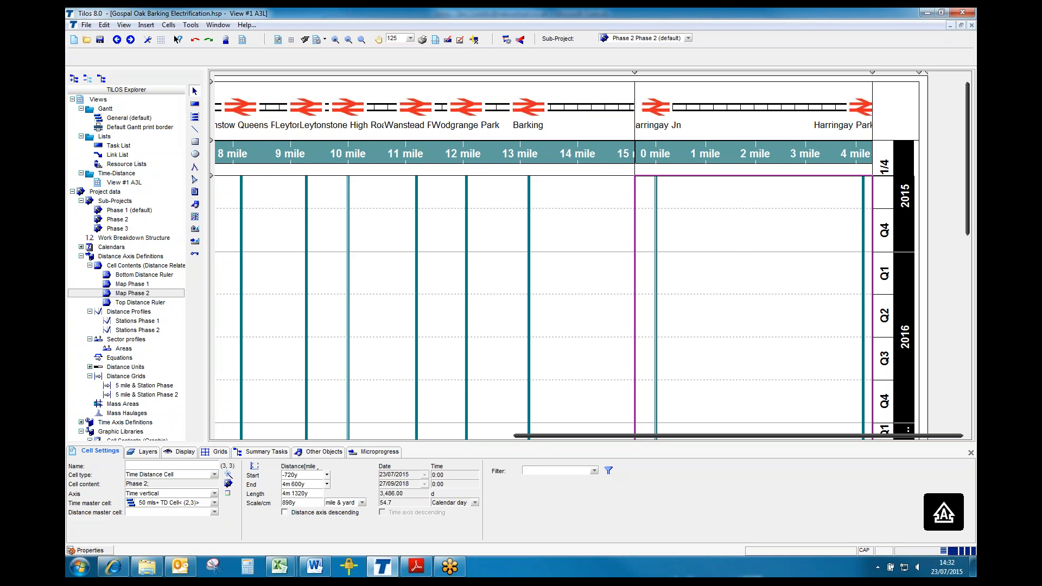
# Move the Harringay Jn label slightly forward along the Phase 2 map so its full text fits inside the cell.
pyautogui.click(657, 128)
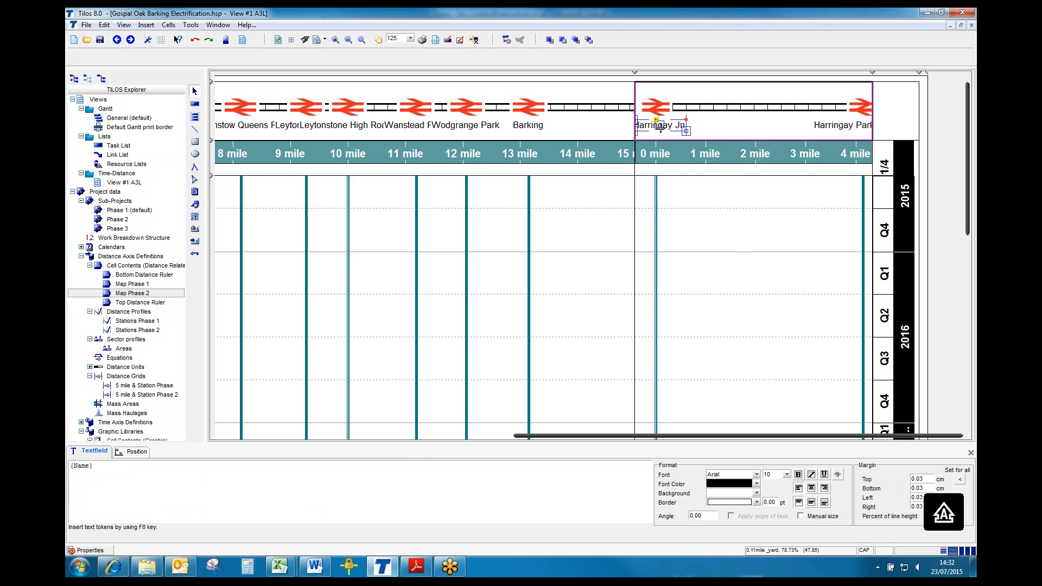
pyautogui.moveTo(656, 128); pyautogui.dragTo(667, 128)
pyautogui.click(713, 135)
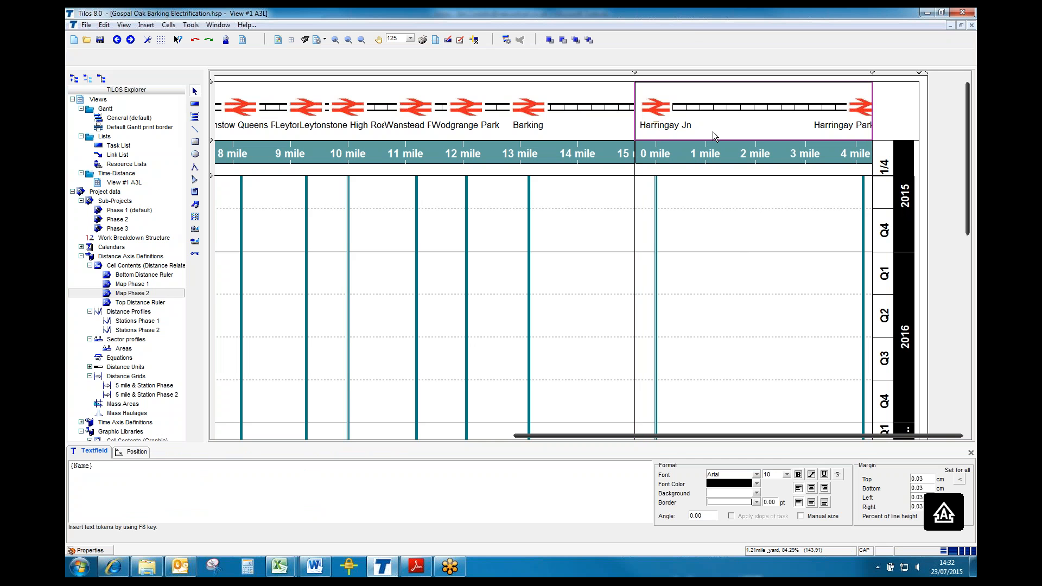
pyautogui.click(712, 131)
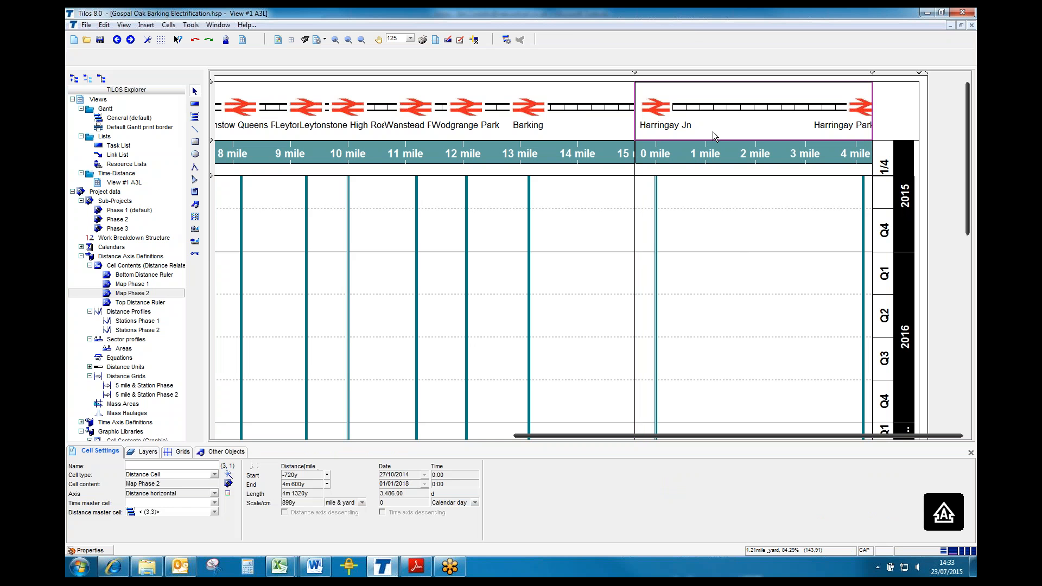
# Set the end distance of the Phase 2 time-distance cell to 4m 1000y.
pyautogui.click(712, 219)
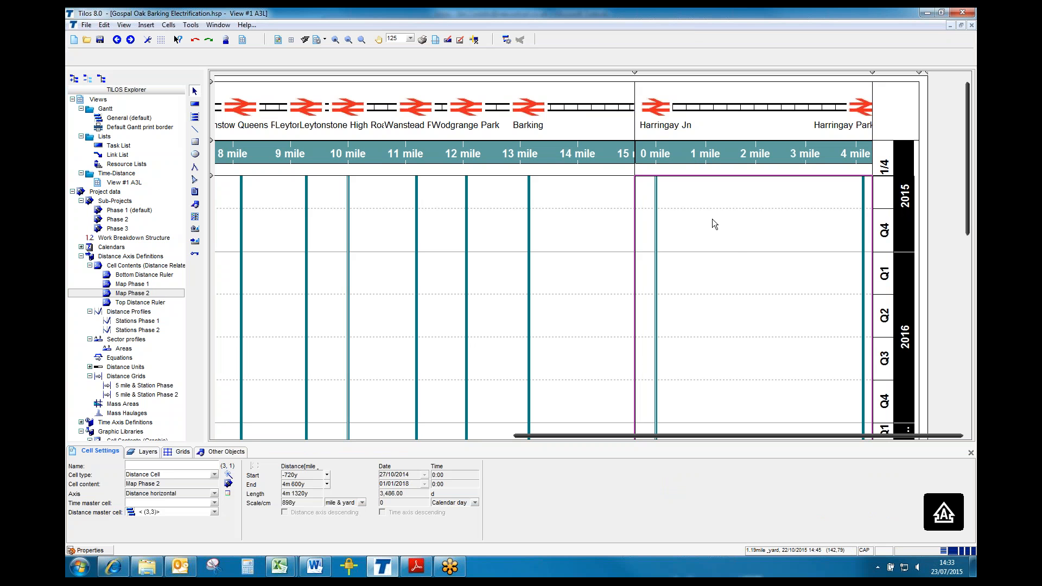
pyautogui.click(299, 484)
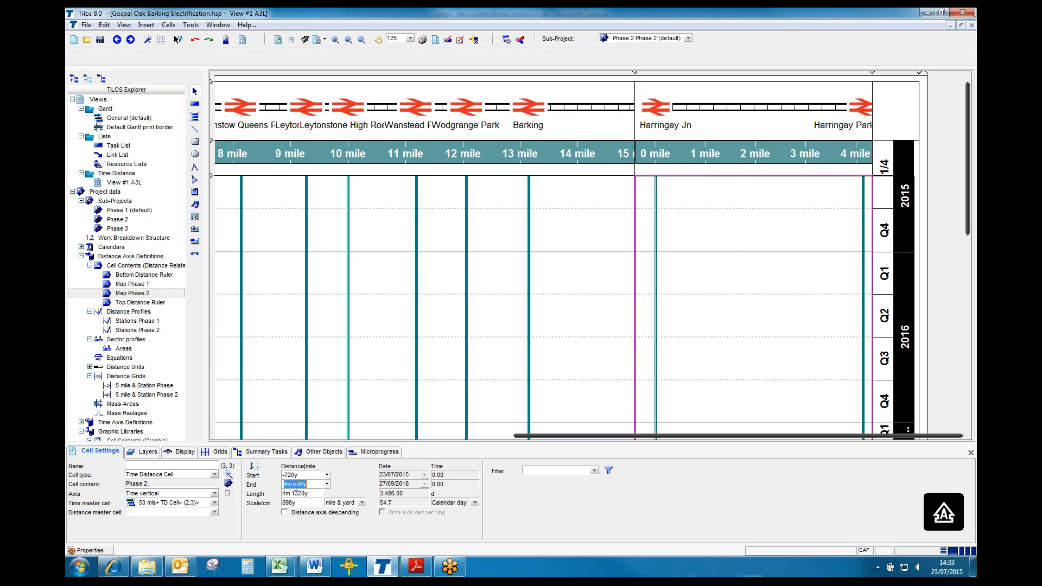
pyautogui.click(300, 484)
pyautogui.press('BackSpace')
pyautogui.write('10')
pyautogui.press('Return')
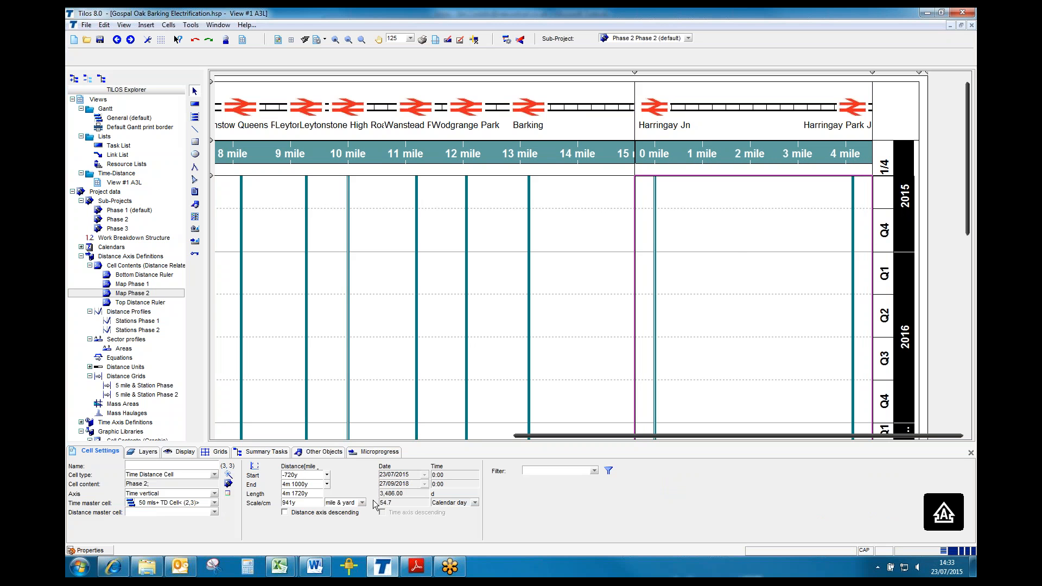
# Shift the Harringay Park Junction label back along the Phase 2 map and rename its station symbol as "Harringay Park Jn".
pyautogui.click(825, 131)
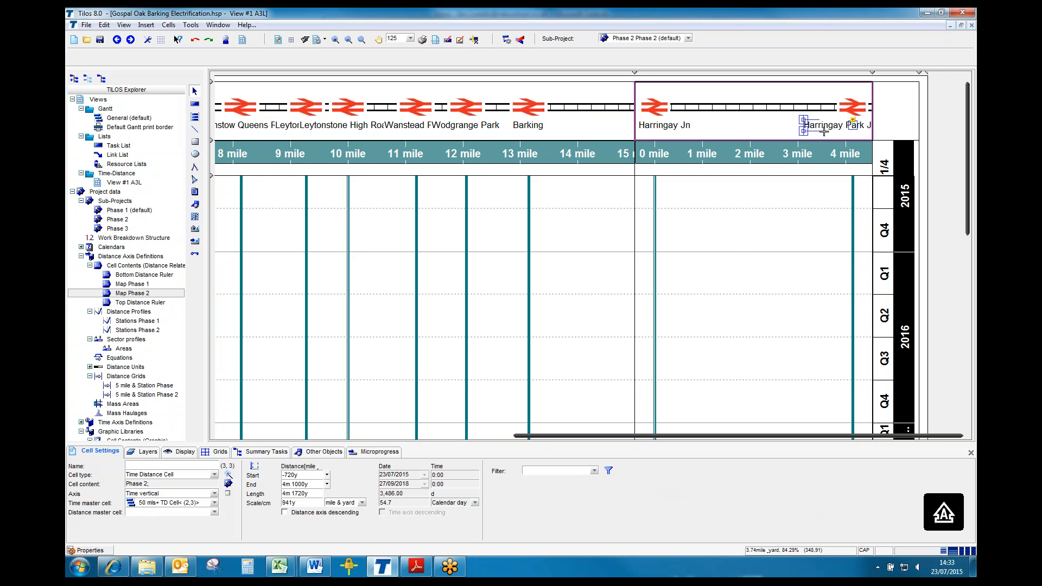
pyautogui.moveTo(826, 130); pyautogui.dragTo(816, 133)
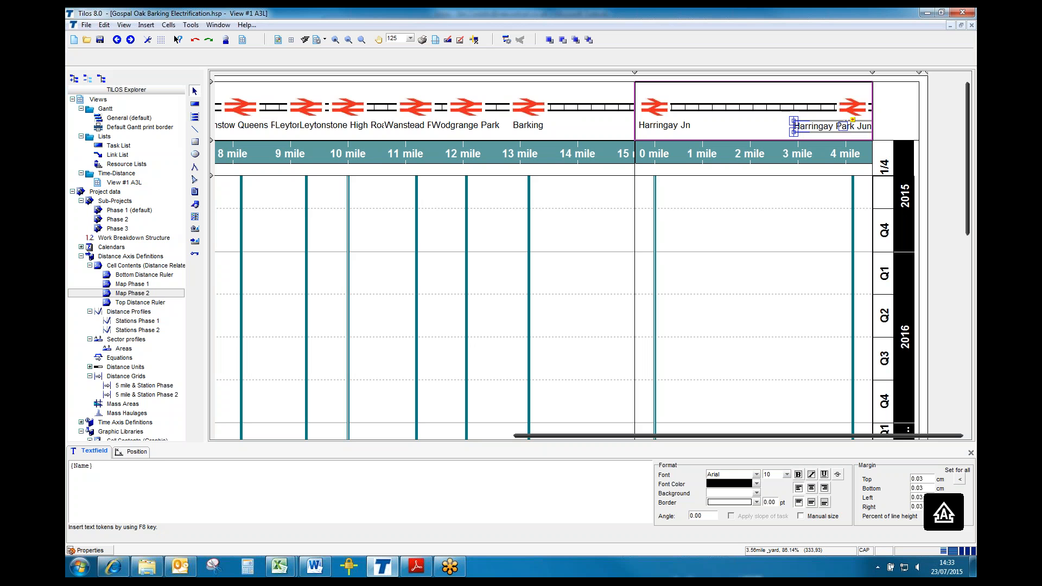
pyautogui.click(856, 99)
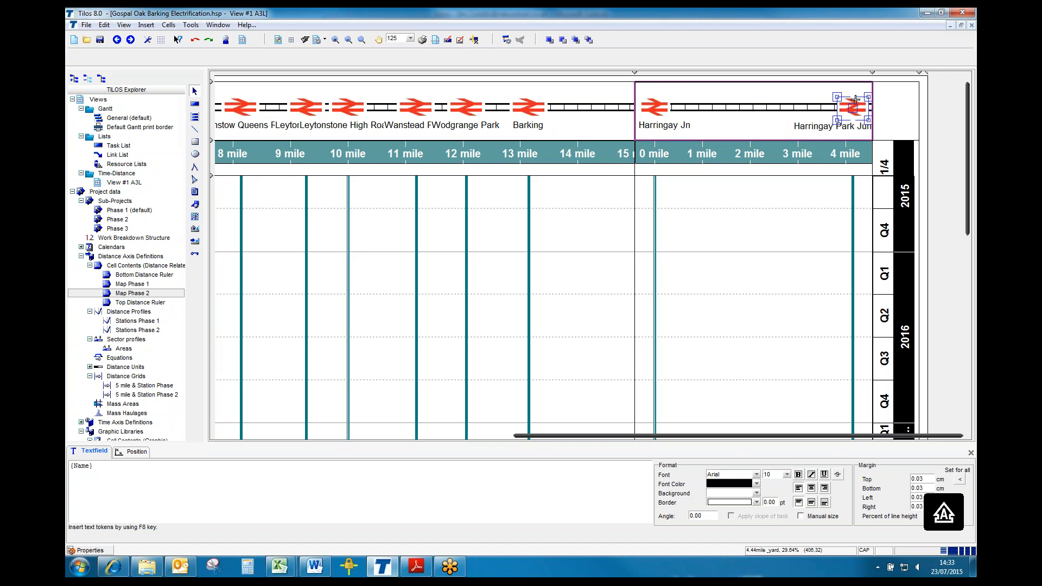
pyautogui.click(176, 467)
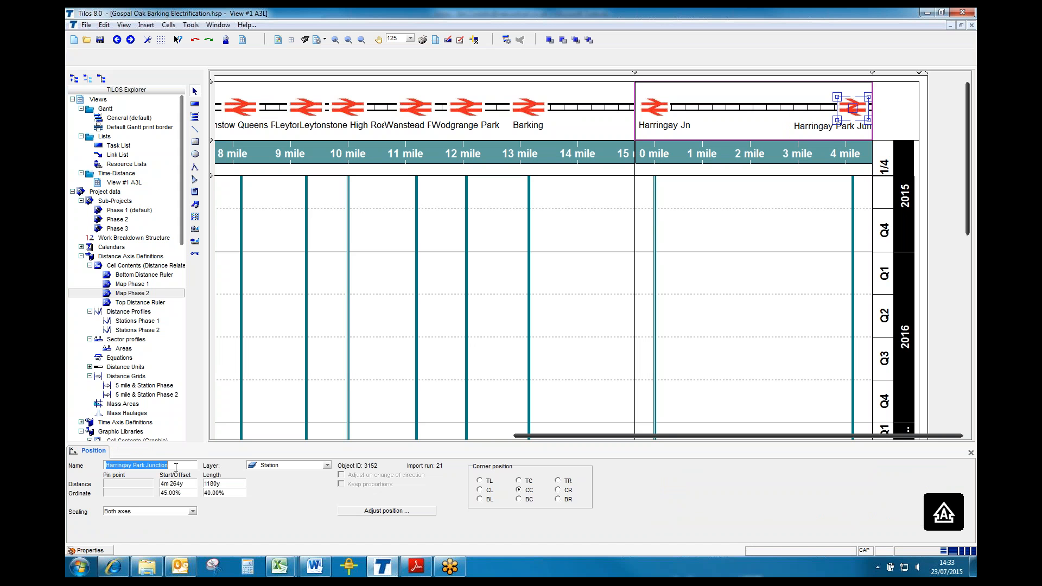
pyautogui.click(177, 467)
pyautogui.press('BackSpace')
pyautogui.press('BackSpace')
pyautogui.press('BackSpace')
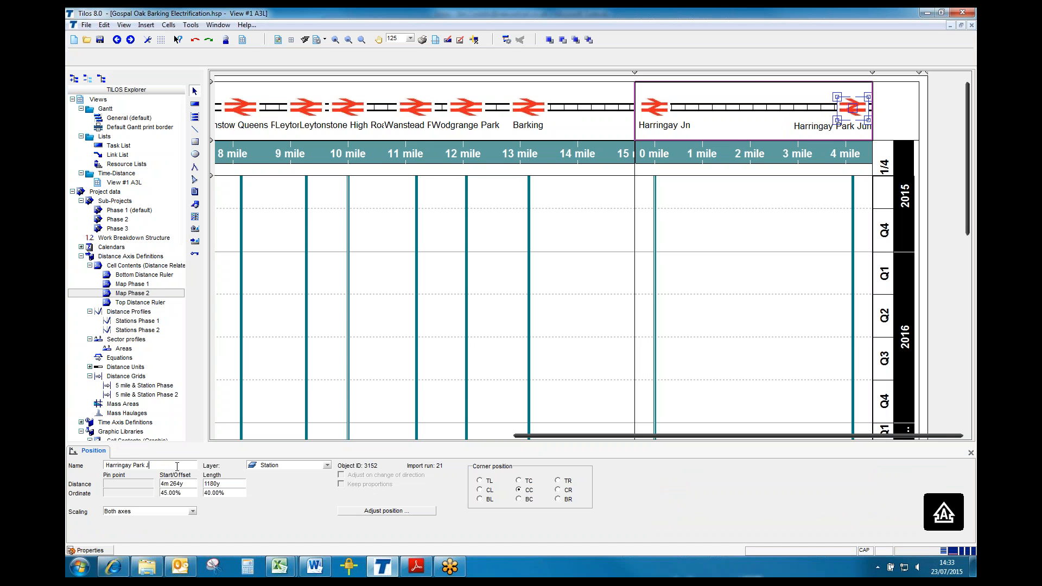
pyautogui.press('Return')
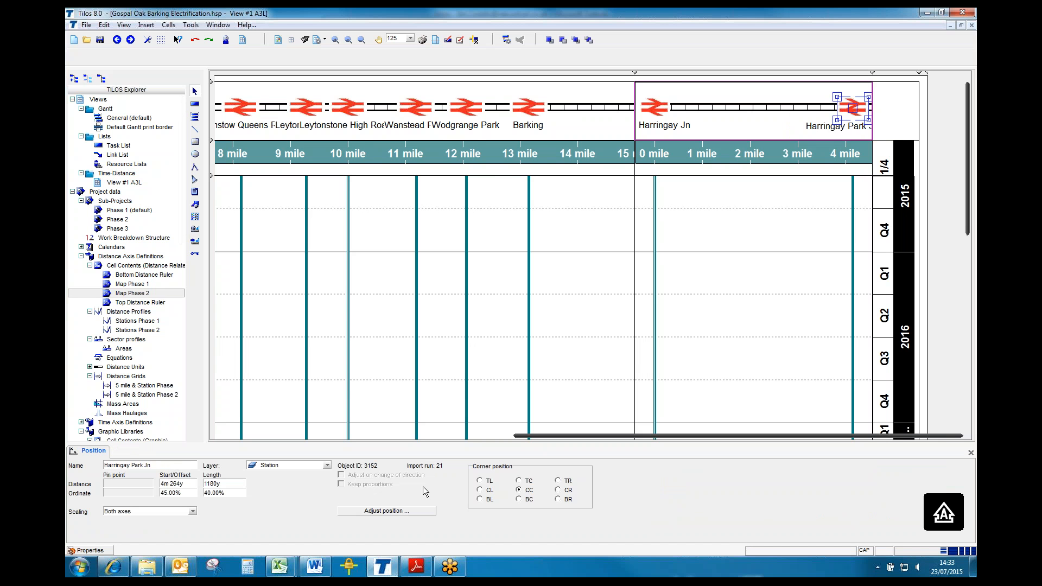
pyautogui.click(774, 199)
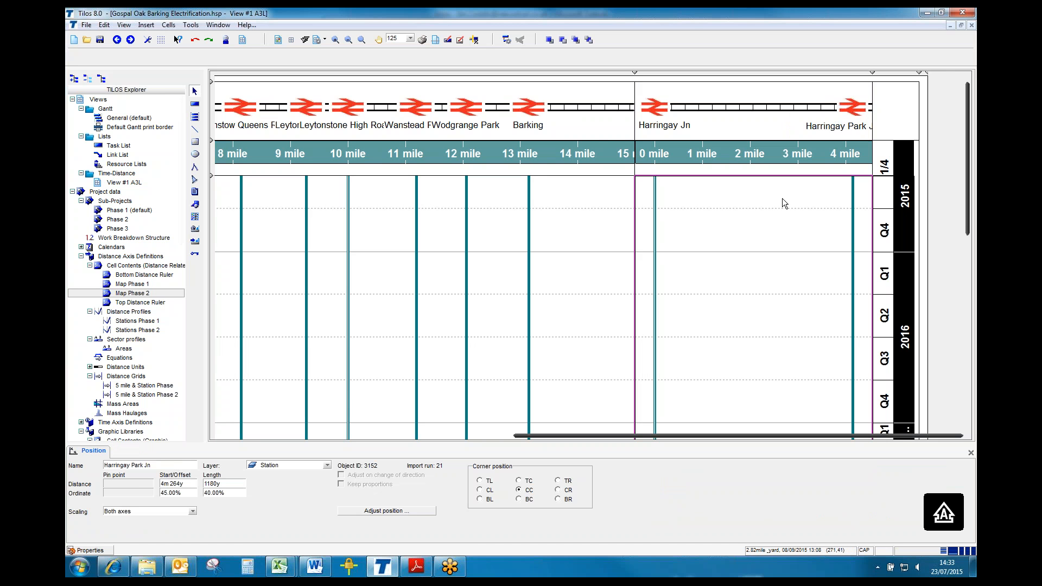
# Move the Harringay Park Jn label further from the end of the Phase 2 map so its whole text fits.
pyautogui.click(817, 131)
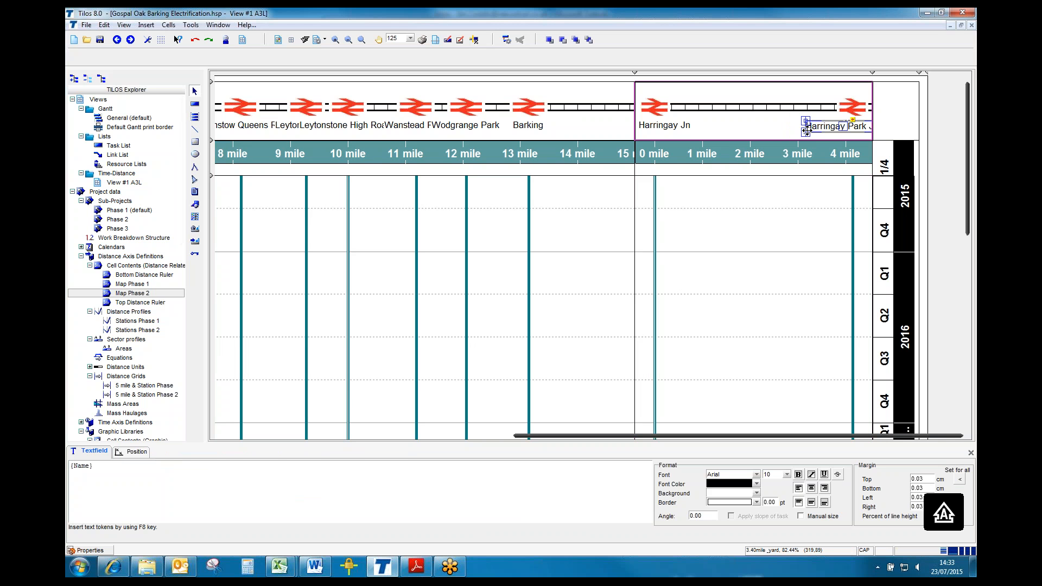
pyautogui.moveTo(807, 130); pyautogui.dragTo(801, 131)
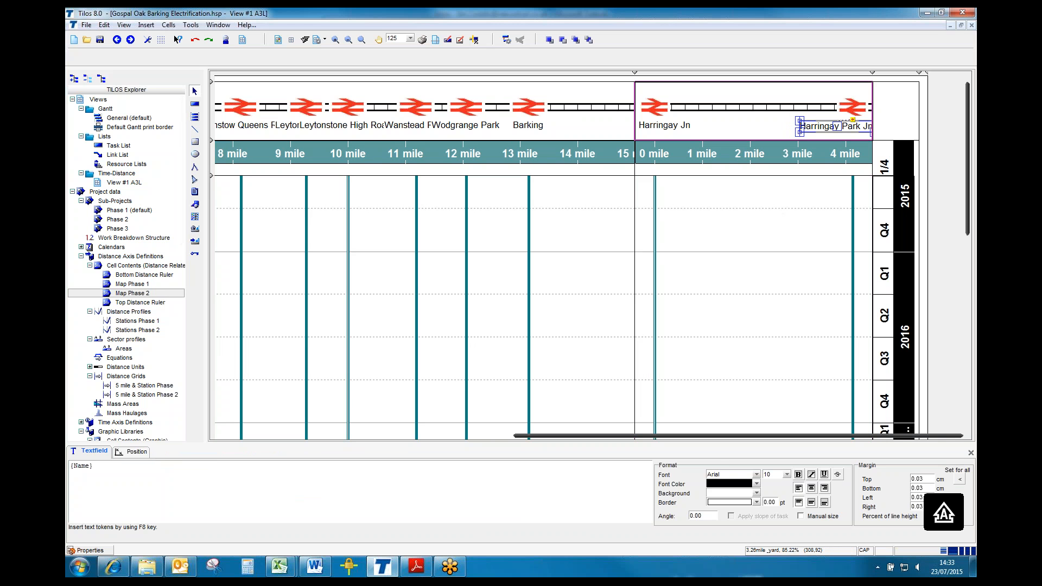
pyautogui.moveTo(800, 132); pyautogui.dragTo(797, 132)
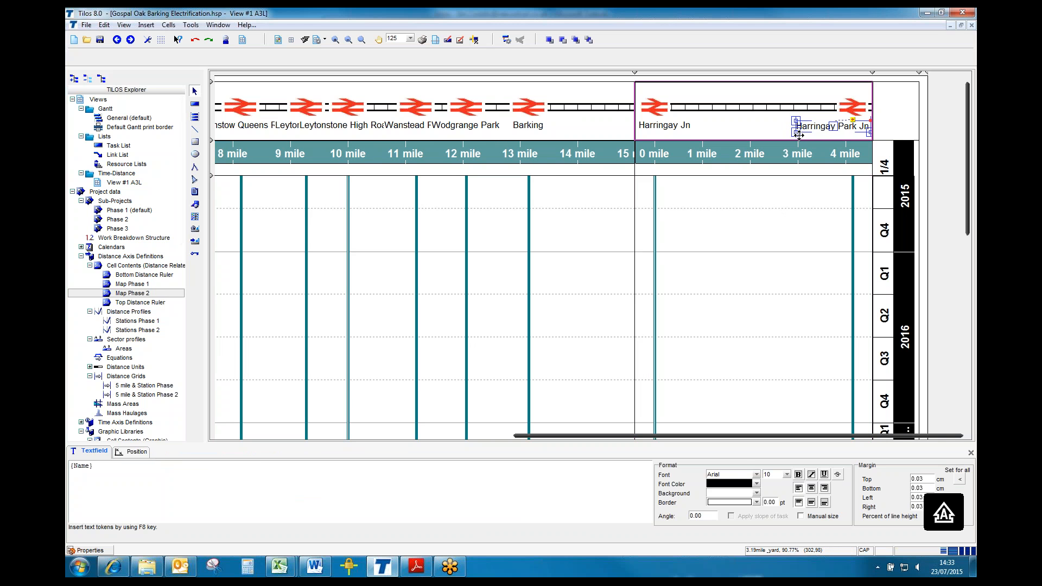
pyautogui.click(802, 194)
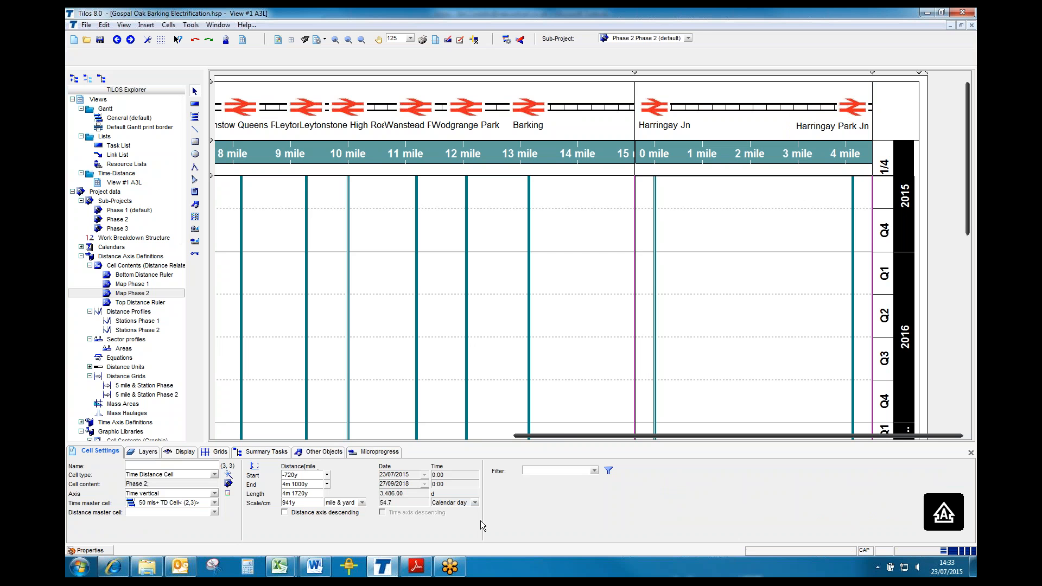
# Switch to the Network Rail Strategic Data workbook in Excel and copy Harringay Park Junction's start point, 4m 264y, into Track 2's width in D15.
pyautogui.moveTo(280, 567)
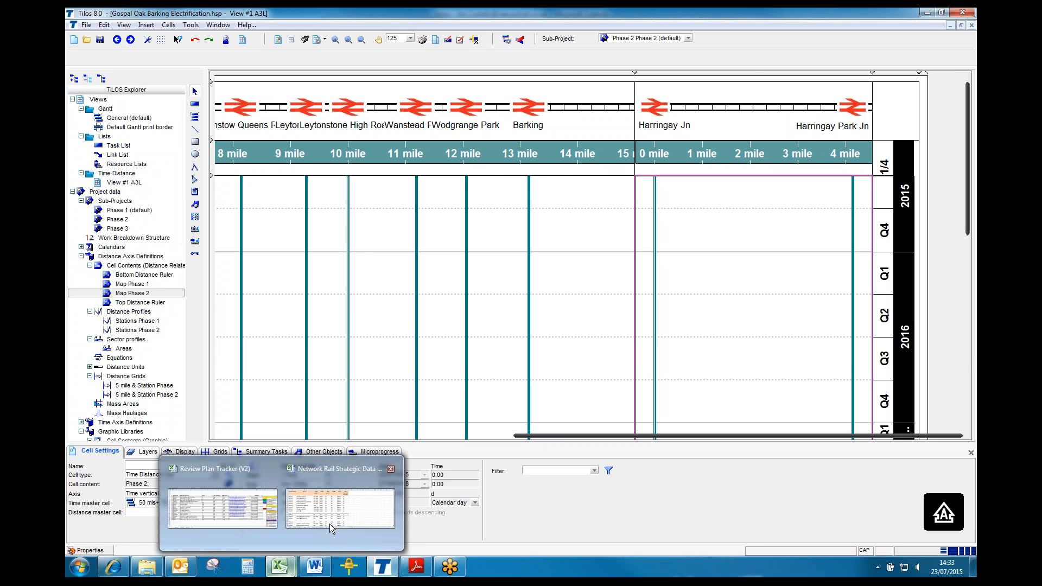
pyautogui.click(344, 515)
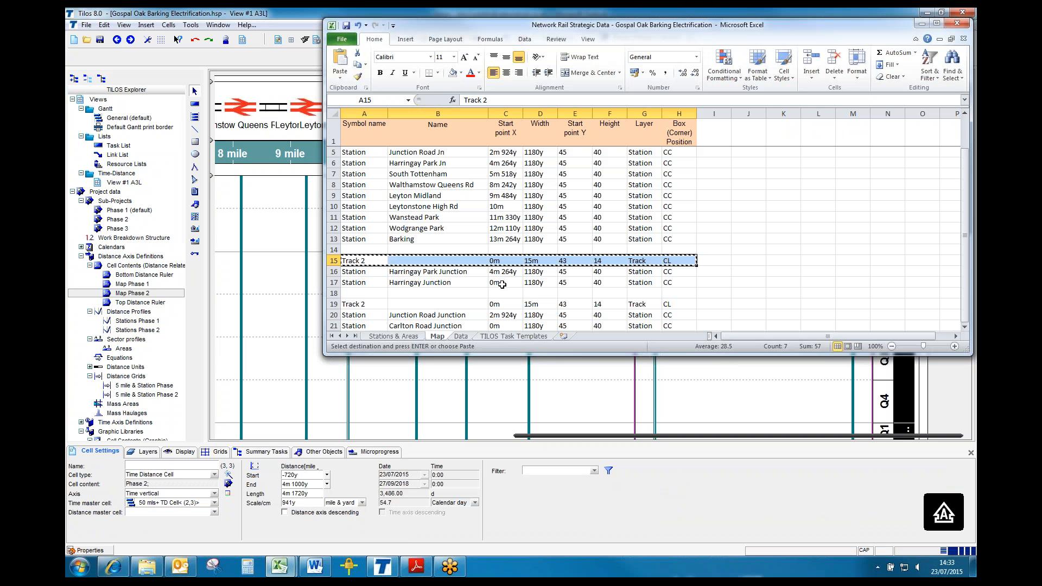
pyautogui.click(540, 261)
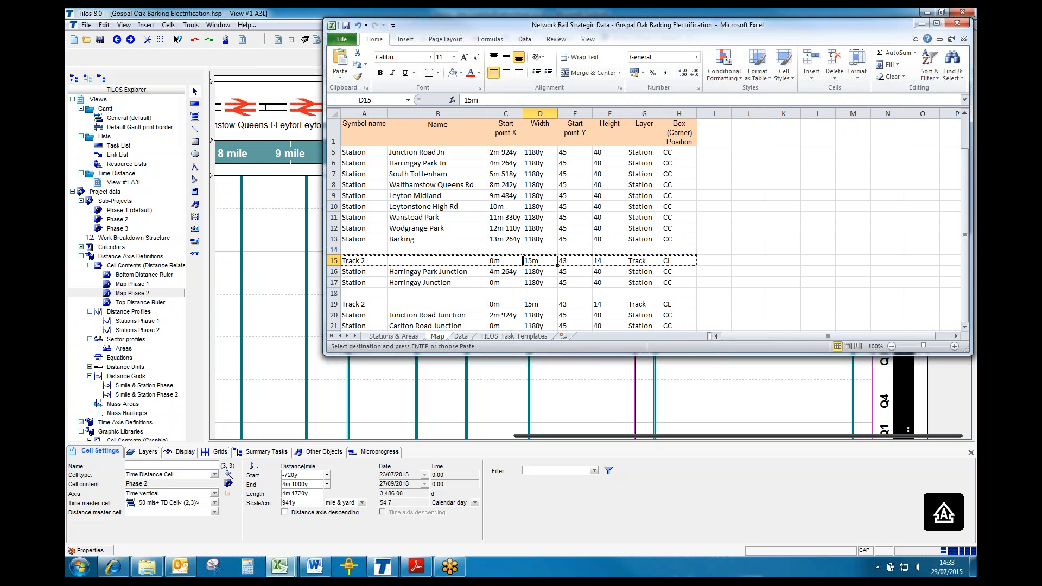
pyautogui.click(507, 271)
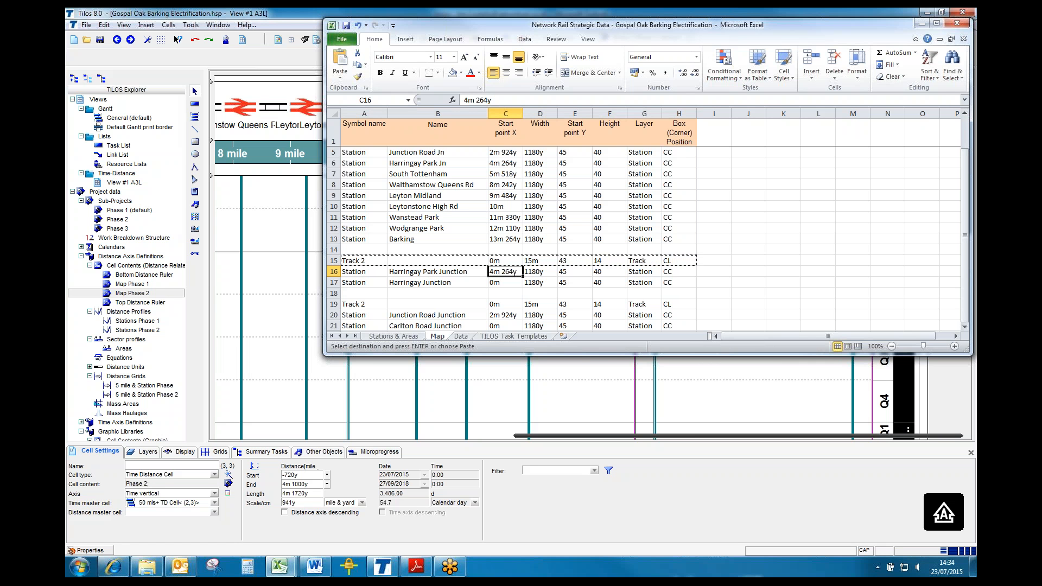
pyautogui.hotkey('ctrl', 'c')
pyautogui.click(537, 261)
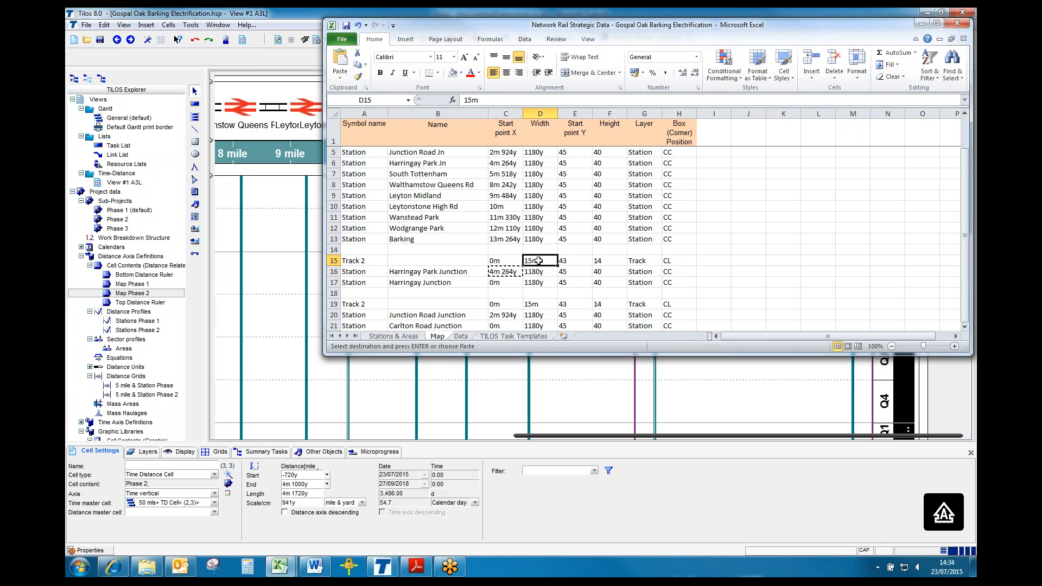
pyautogui.hotkey('ctrl', 'v')
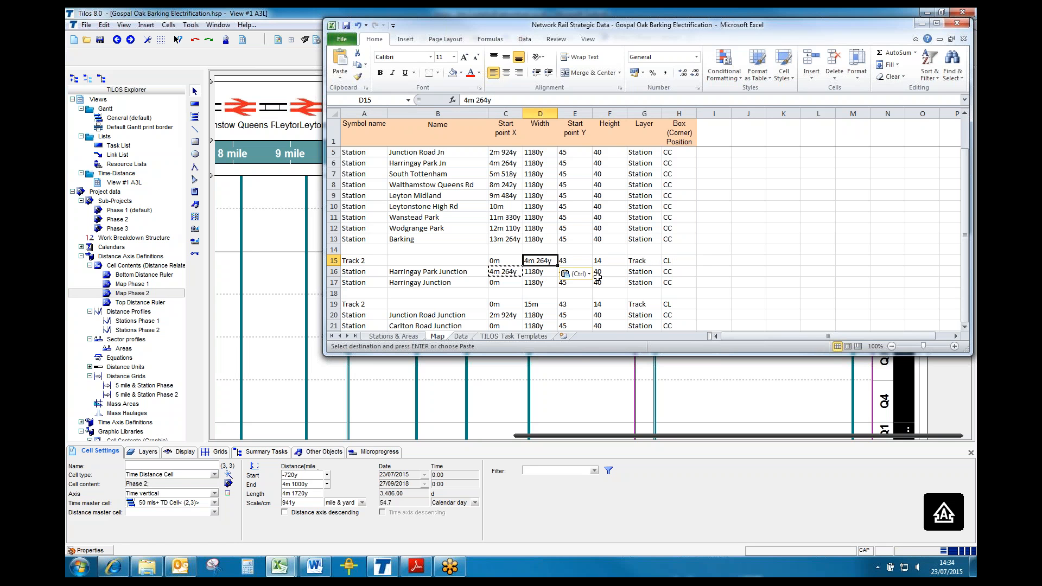
# Shorten the station name in cell B16 to "Harringay Park Jn".
pyautogui.click(468, 271)
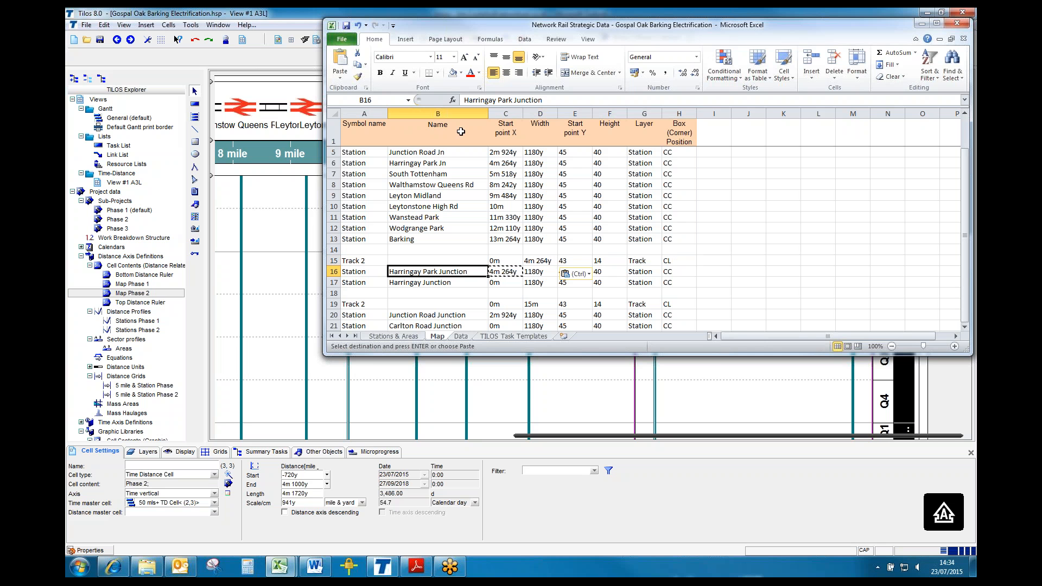
pyautogui.click(550, 101)
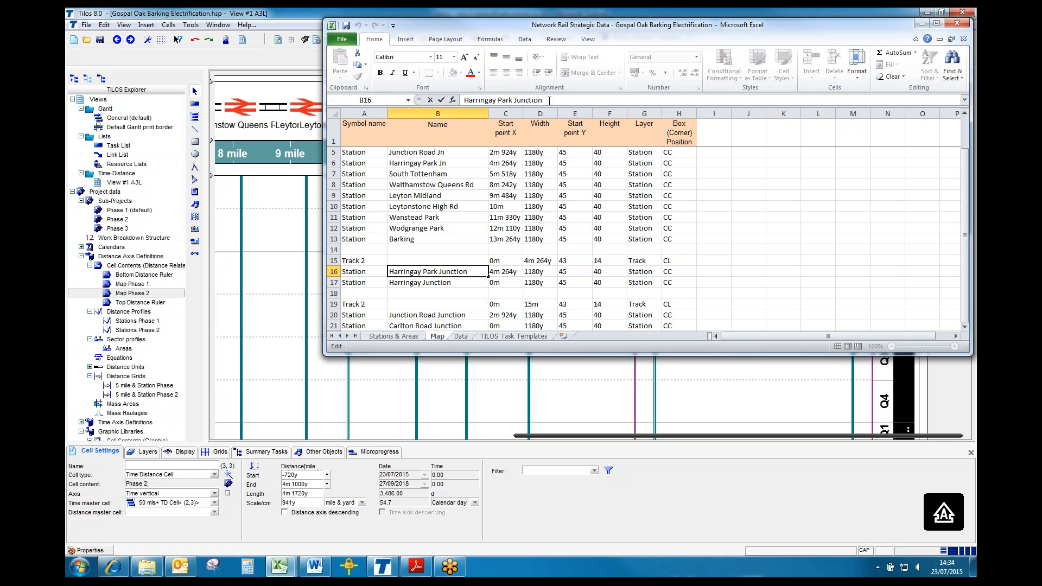
pyautogui.press('BackSpace')
pyautogui.press('BackSpace')
pyautogui.write('n')
pyautogui.press('Return')
# Shorten the station name in cell B17 to "Harringay Jn".
pyautogui.click(546, 101)
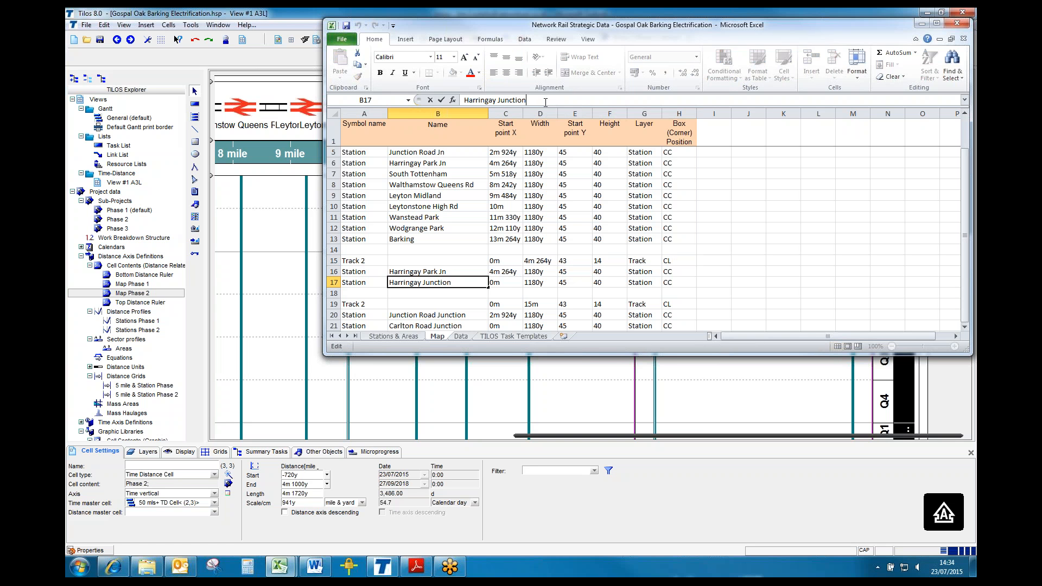
pyautogui.press('BackSpace')
pyautogui.press('BackSpace')
pyautogui.press('BackSpace')
pyautogui.press('BackSpace')
pyautogui.press('BackSpace')
pyautogui.press('BackSpace')
pyautogui.press('BackSpace')
pyautogui.write('n')
pyautogui.press('Return')
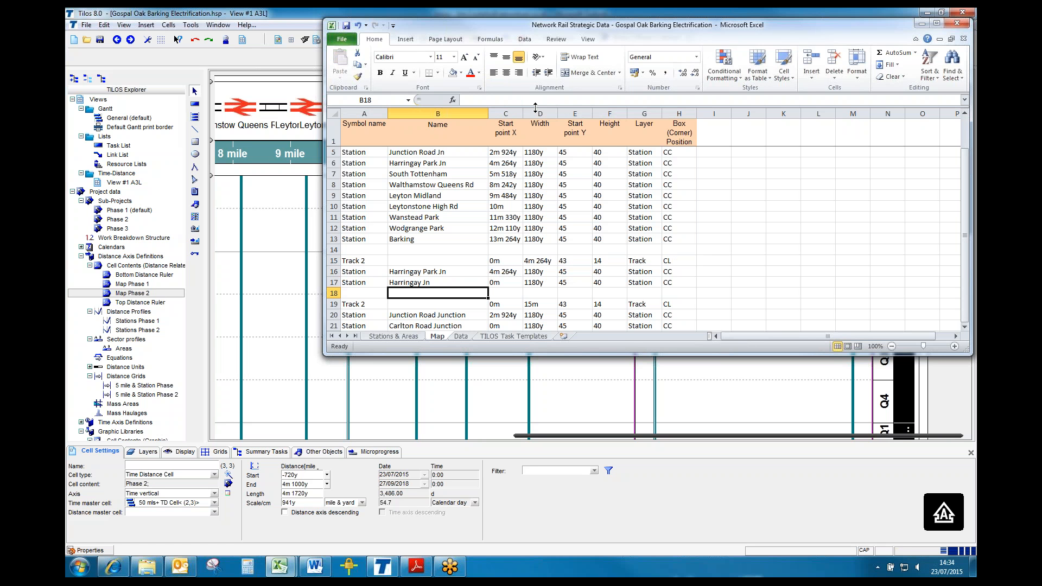
# Return to TILOS and delete all the track, station and label objects from the Phase 1 map cell.
pyautogui.click(297, 214)
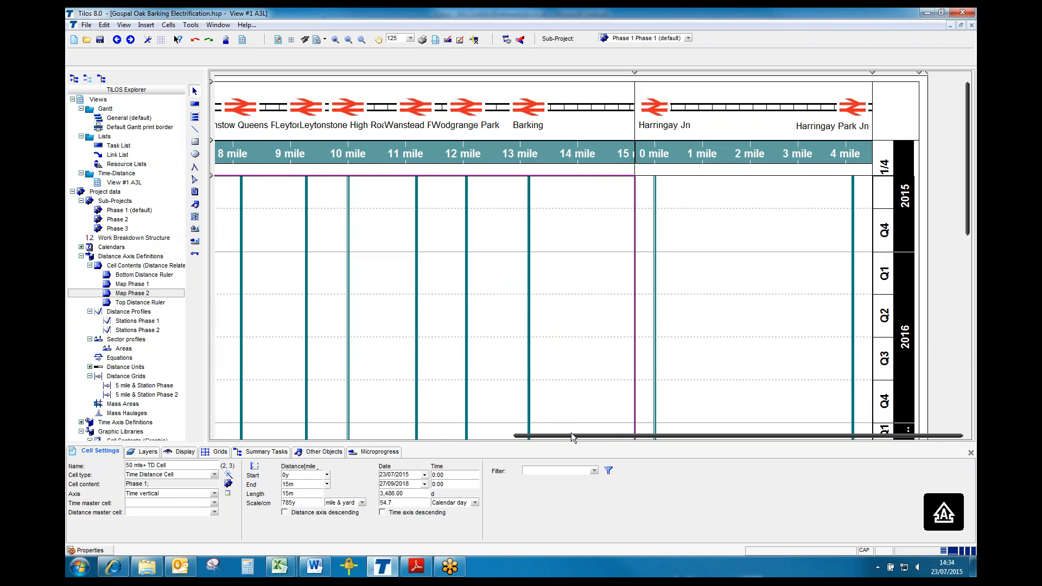
pyautogui.moveTo(571, 435); pyautogui.dragTo(296, 438)
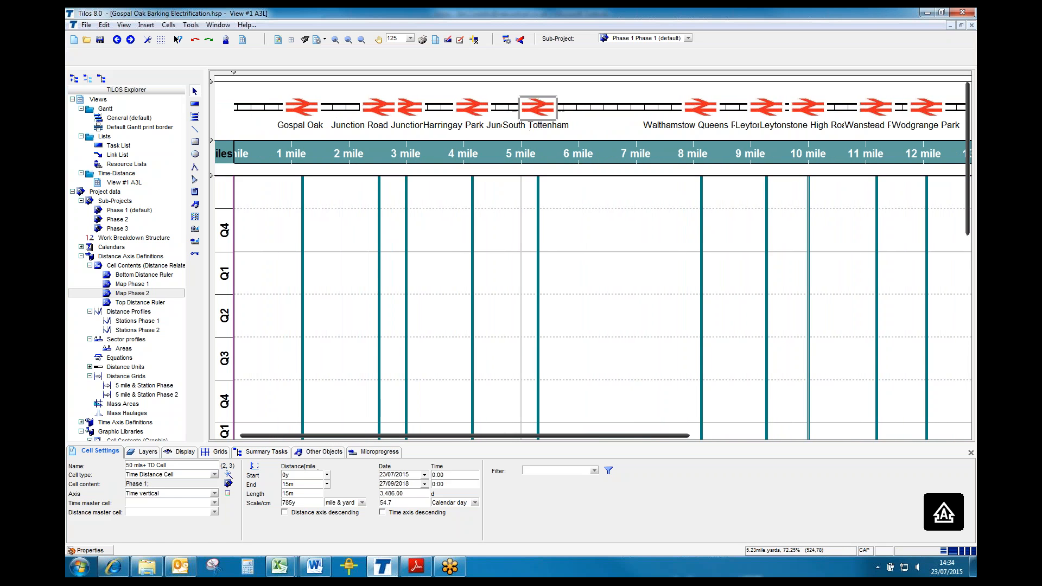
pyautogui.click(470, 103)
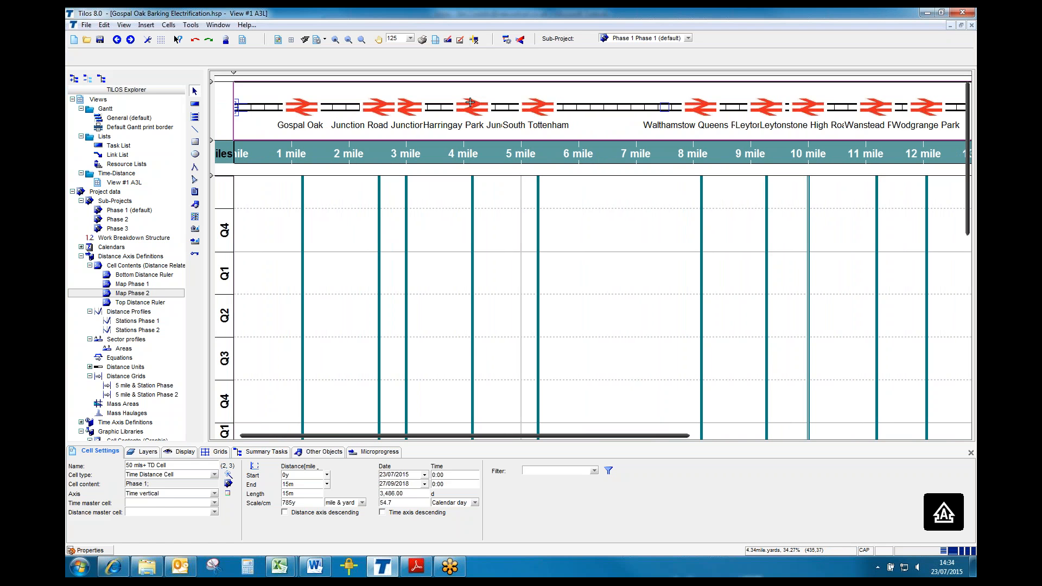
pyautogui.click(471, 103)
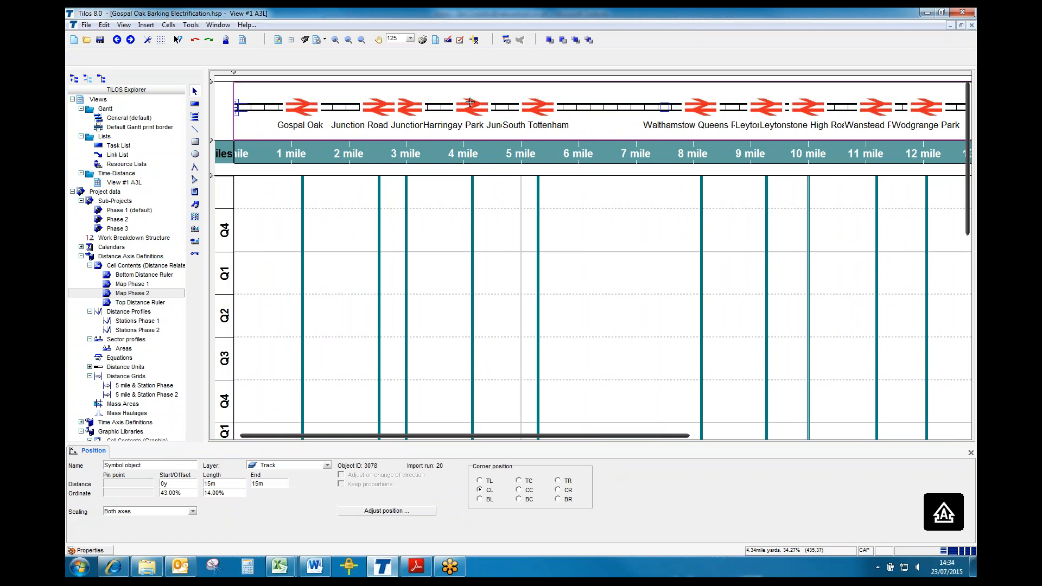
pyautogui.hotkey('ctrl', 'a')
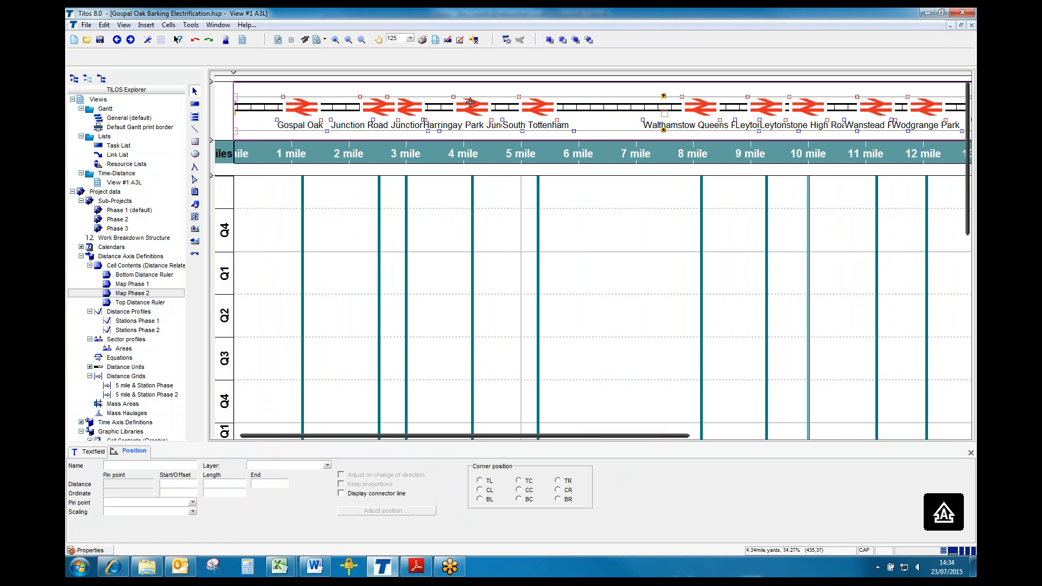
pyautogui.press('Delete')
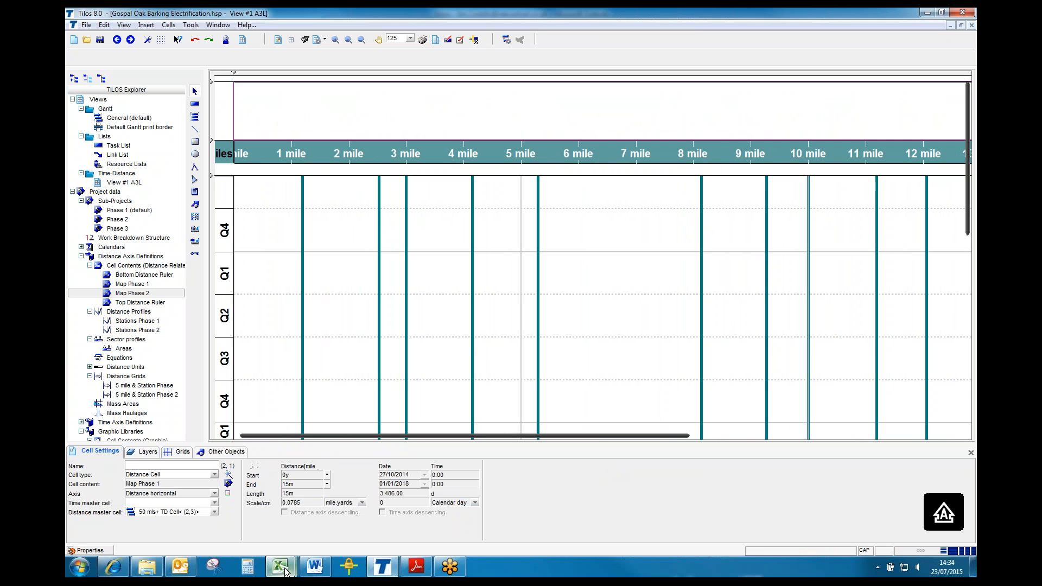
# Switch to the Network Rail Strategic Data workbook in Excel and copy Barking's start point, 13m 264y, into Track 2's width in D2.
pyautogui.moveTo(286, 570)
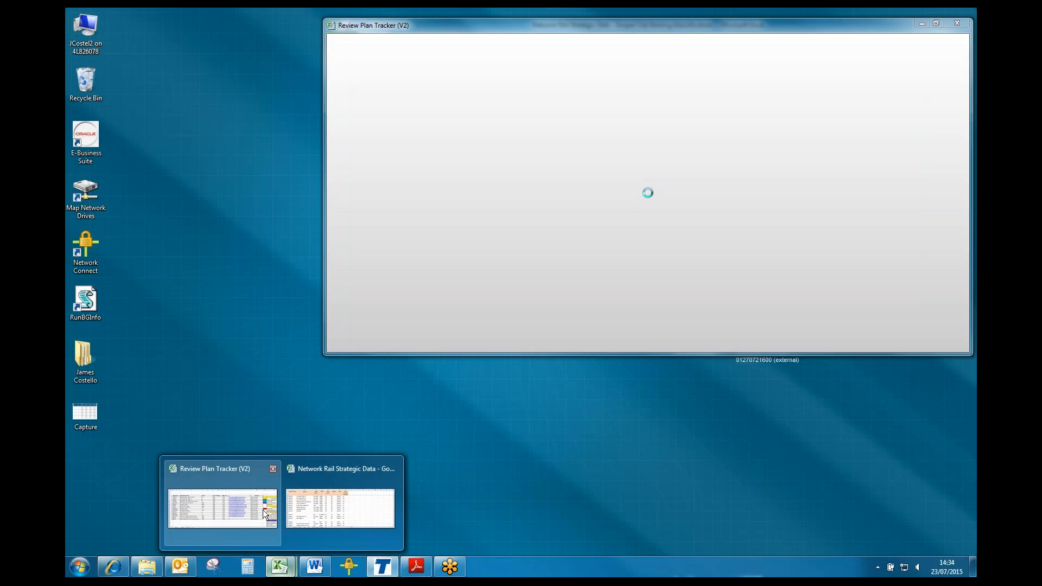
pyautogui.click(305, 507)
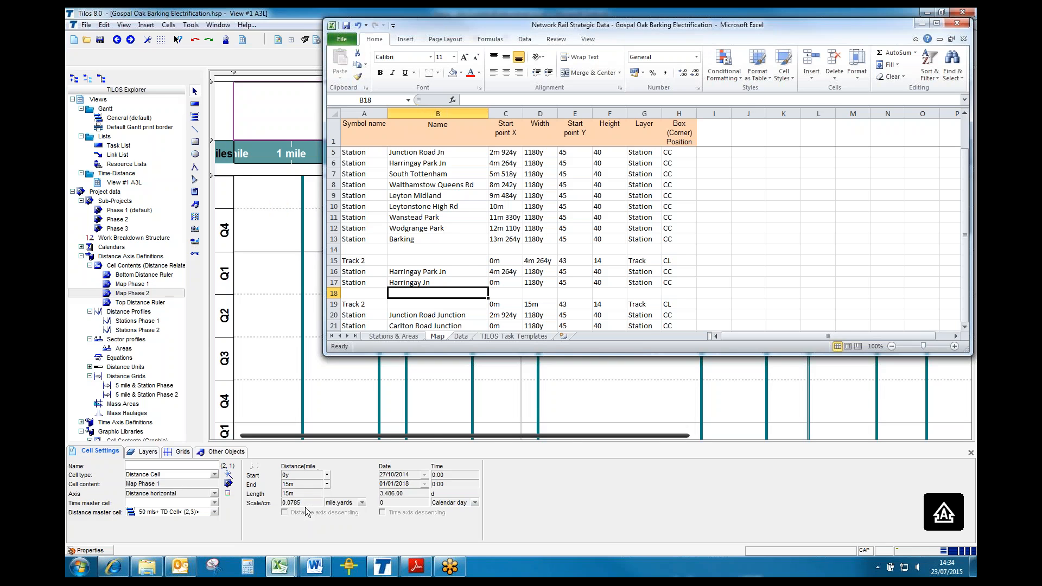
pyautogui.click(464, 244)
pyautogui.scroll(1, 464, 245)
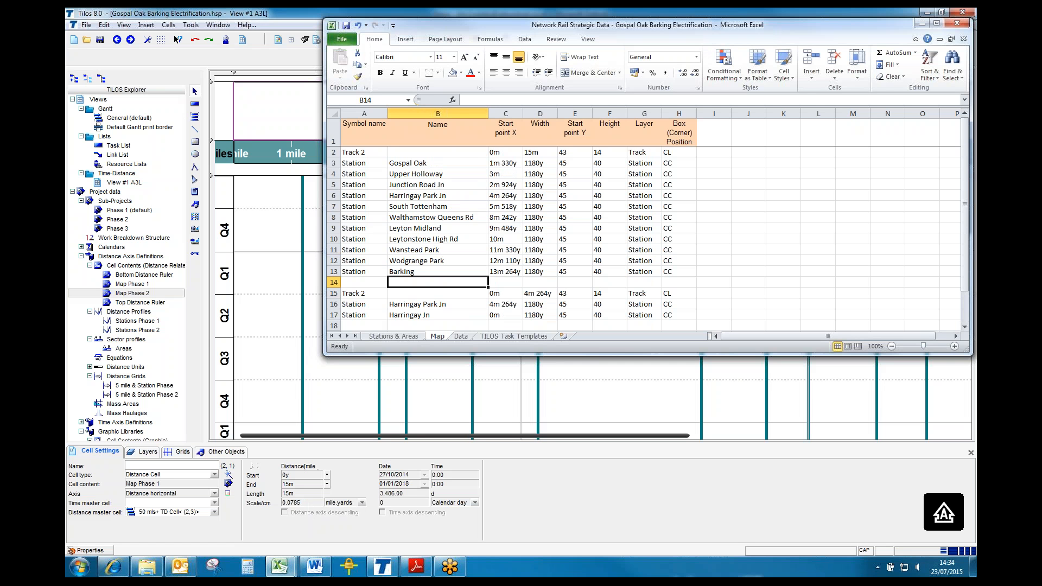
pyautogui.click(540, 154)
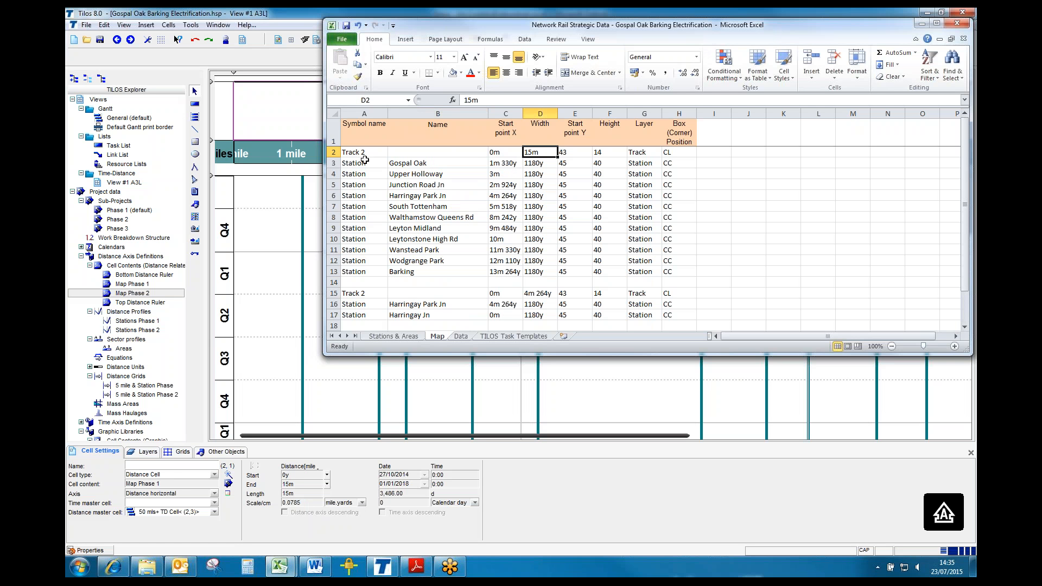
pyautogui.moveTo(359, 154); pyautogui.dragTo(673, 266)
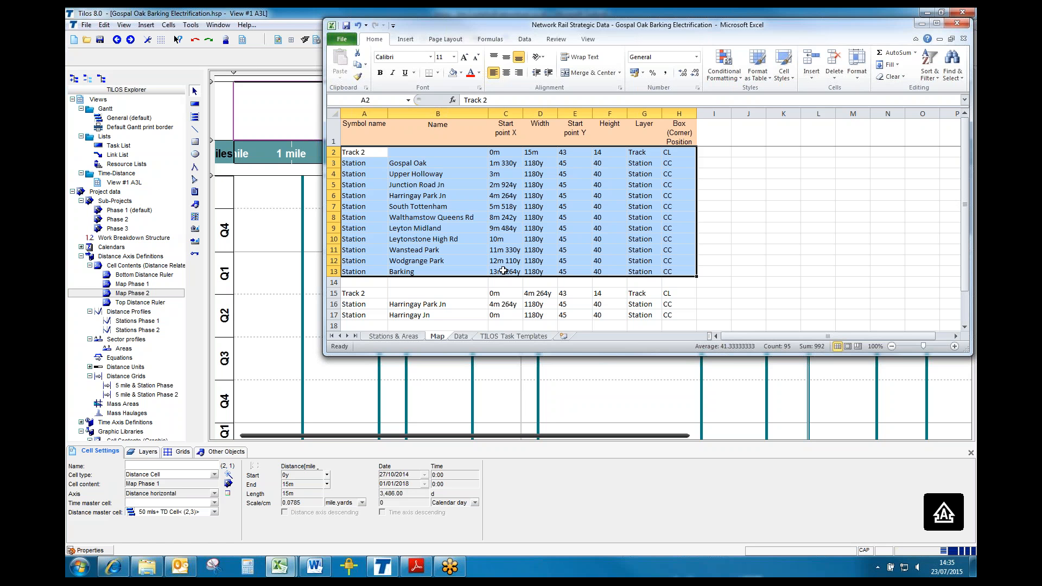
pyautogui.click(504, 271)
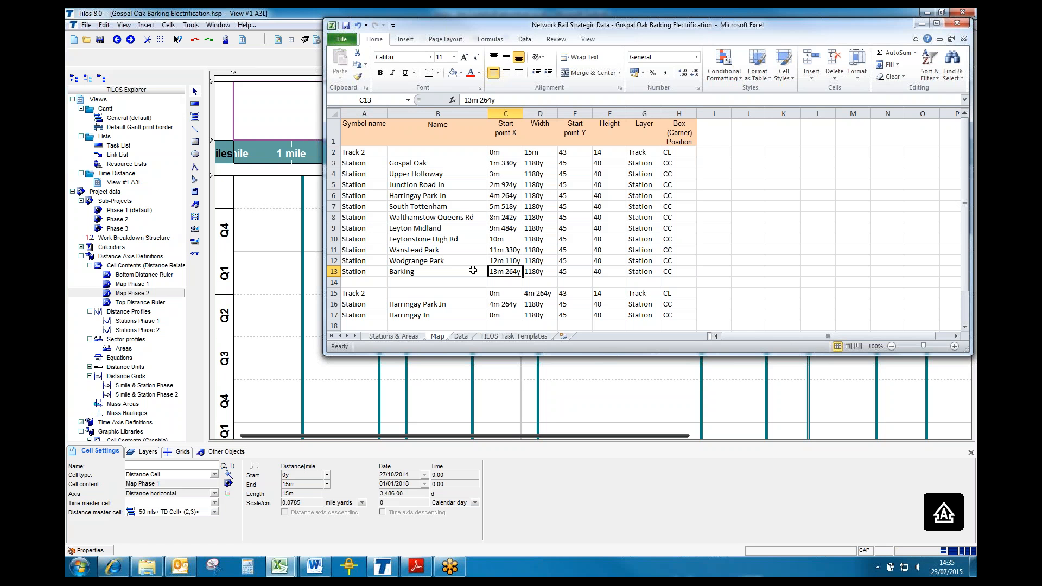
pyautogui.hotkey('ctrl', 'c')
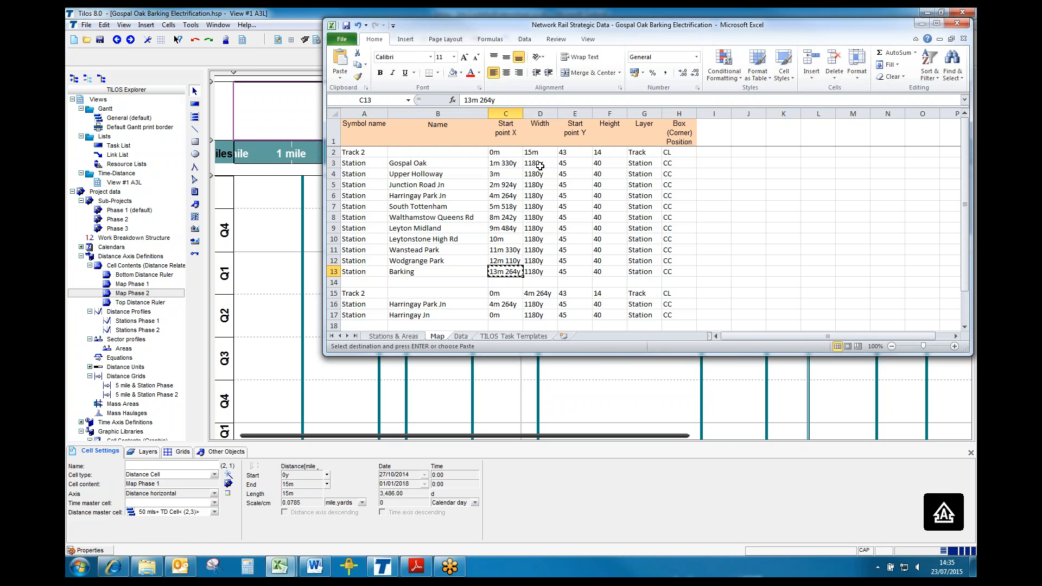
pyautogui.click(537, 152)
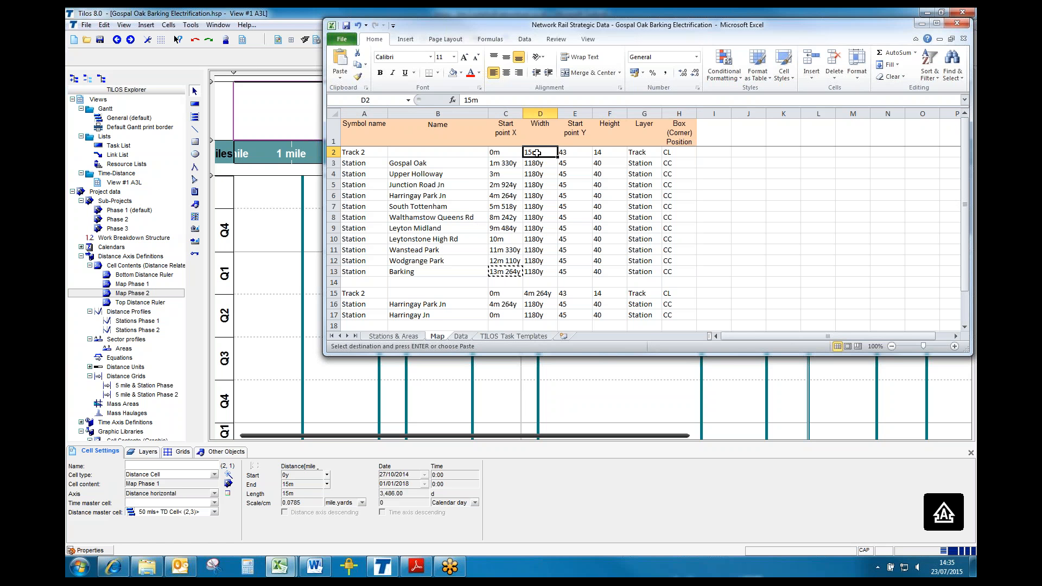
pyautogui.rightClick(536, 152)
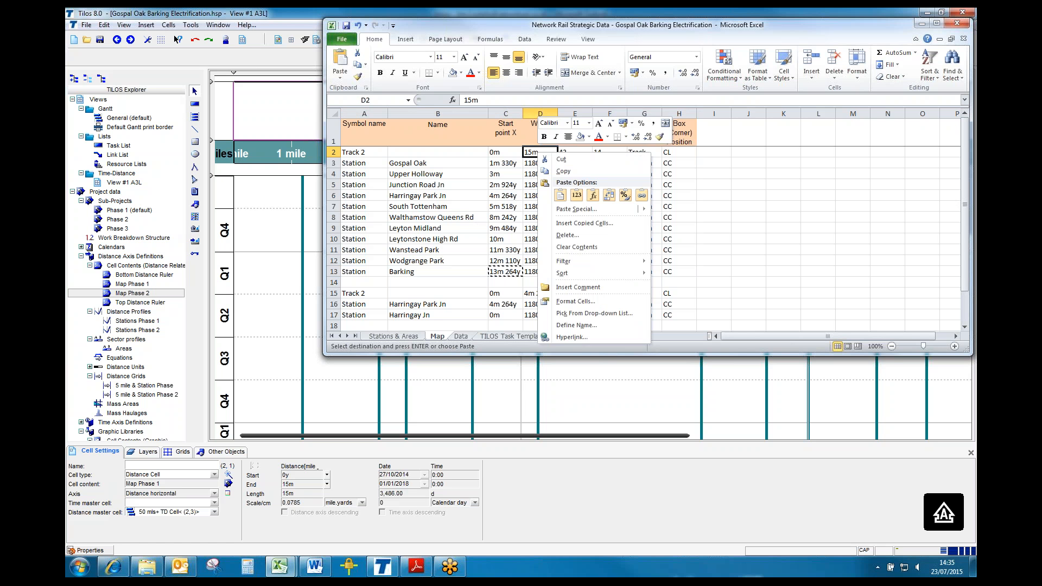
pyautogui.click(570, 194)
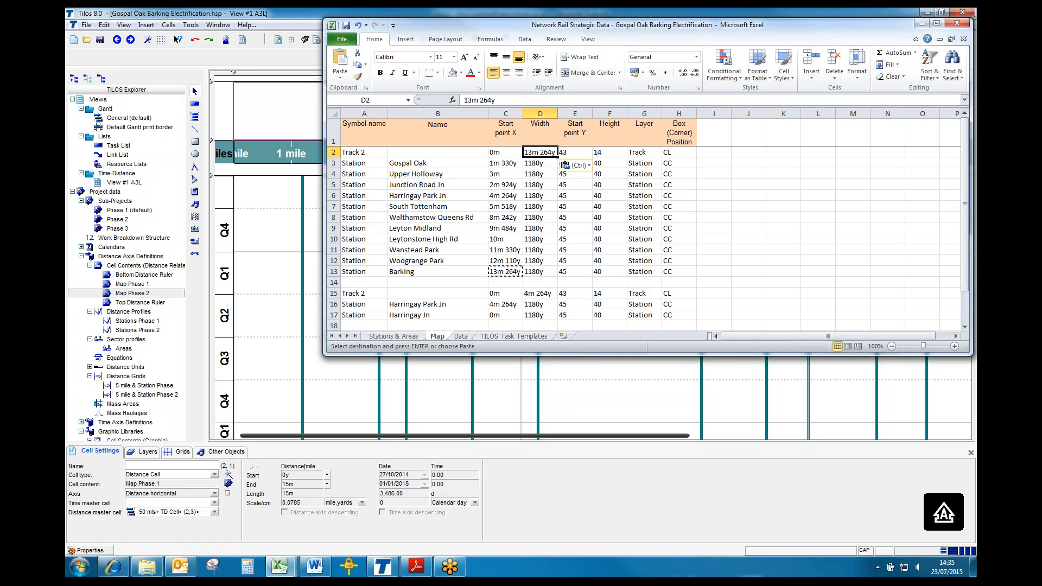
# Copy the Phase 1 track and station rows, A2:H13, from the Map sheet.
pyautogui.click(509, 207)
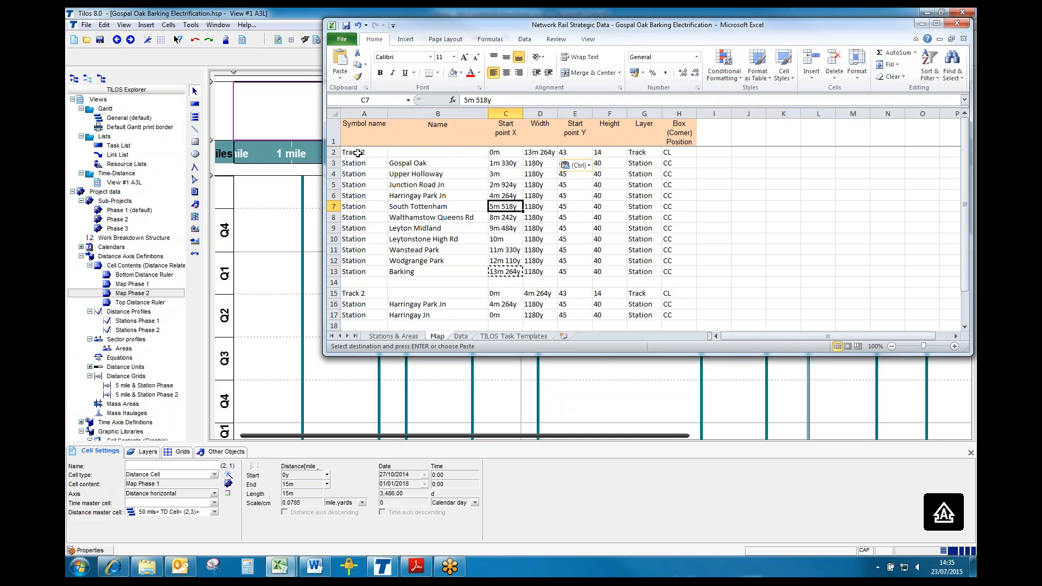
pyautogui.moveTo(356, 152); pyautogui.dragTo(674, 273)
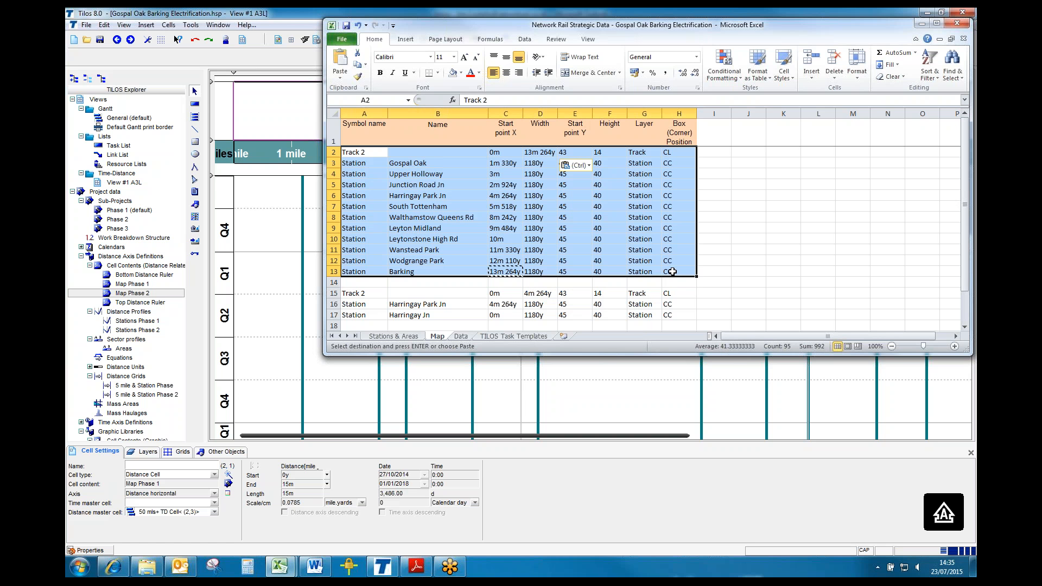
pyautogui.rightClick(510, 184)
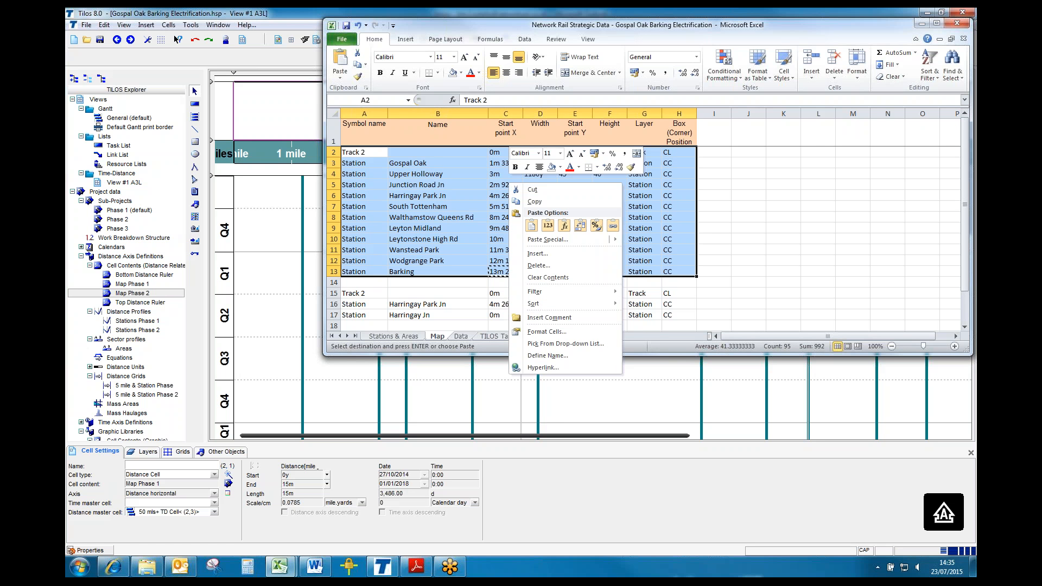
pyautogui.click(539, 202)
# Return to TILOS and import the copied rows from the clipboard as symbols into the Phase 1 map cell, keeping the column assignments.
pyautogui.click(276, 106)
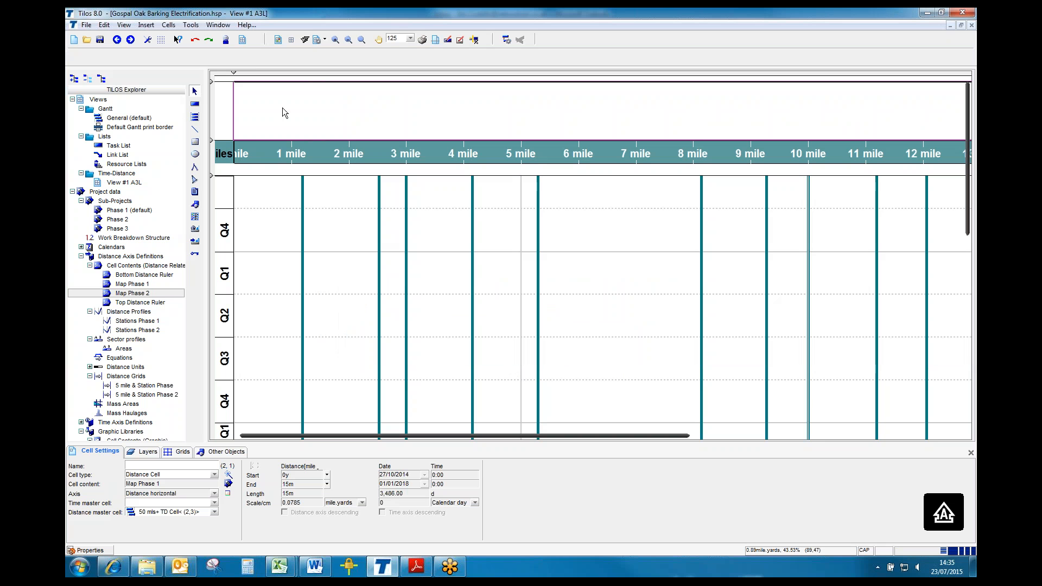
pyautogui.rightClick(331, 112)
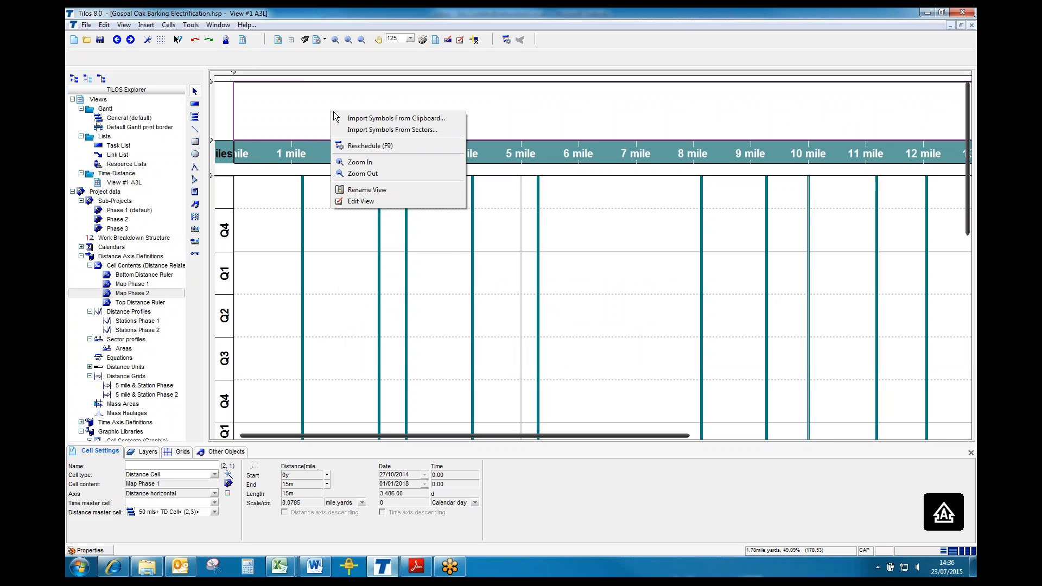
pyautogui.click(415, 119)
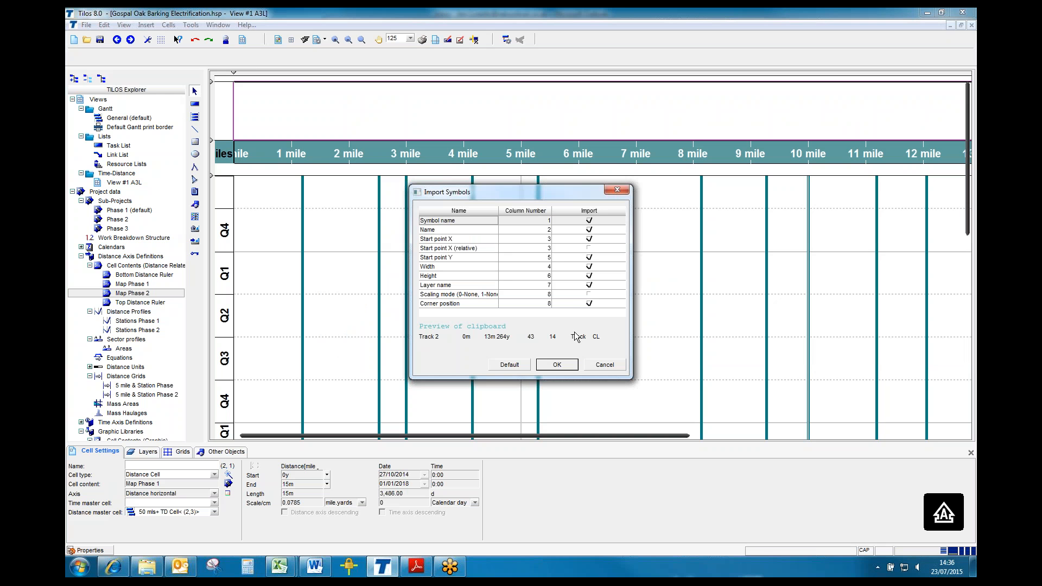
pyautogui.click(571, 372)
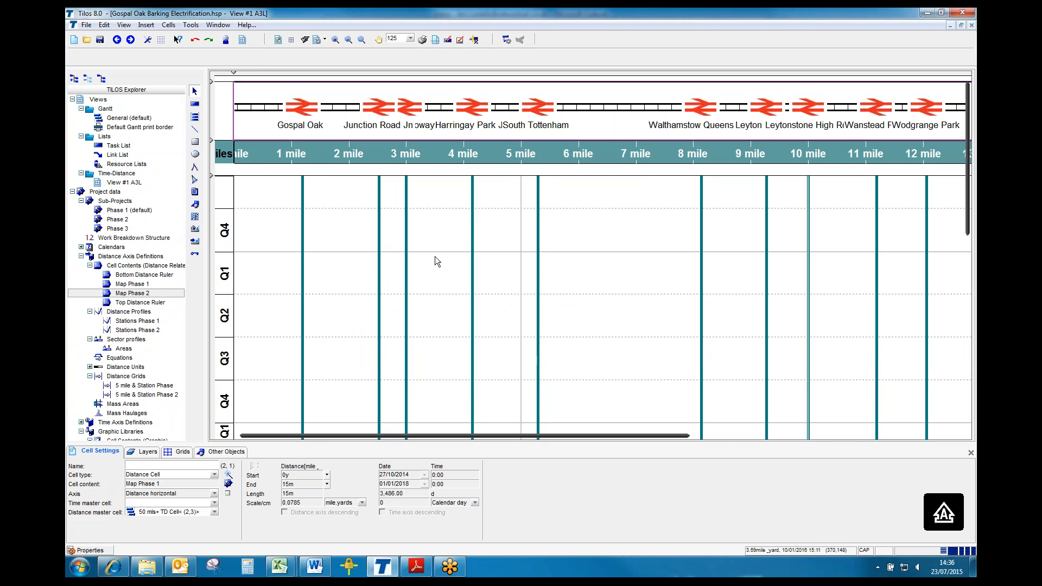
# Inspect the Junction Road Jn station symbol's position properties in the Phase 1 map cell and pick its overlapping name label.
pyautogui.click(374, 131)
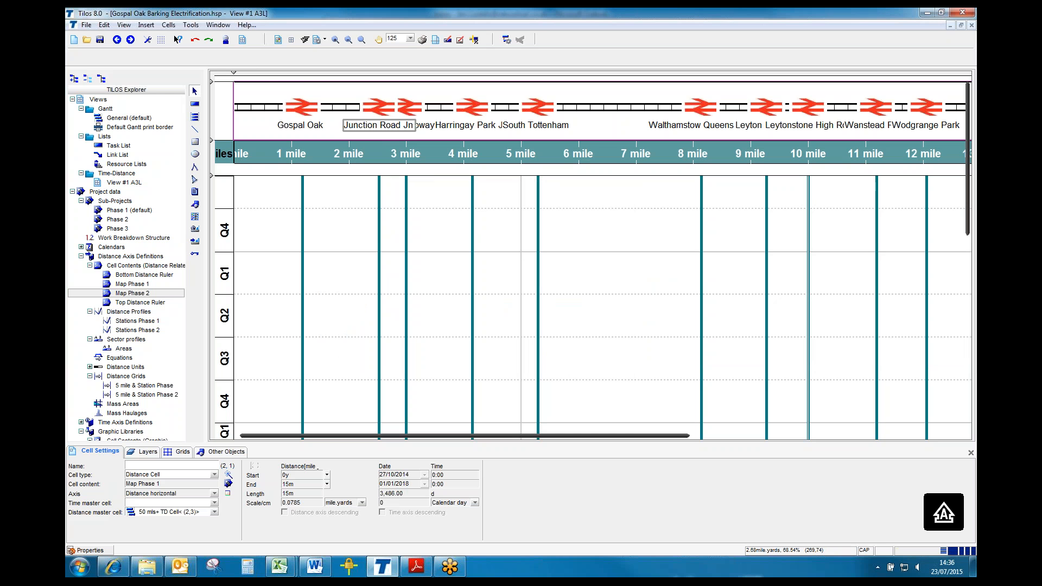
pyautogui.click(378, 100)
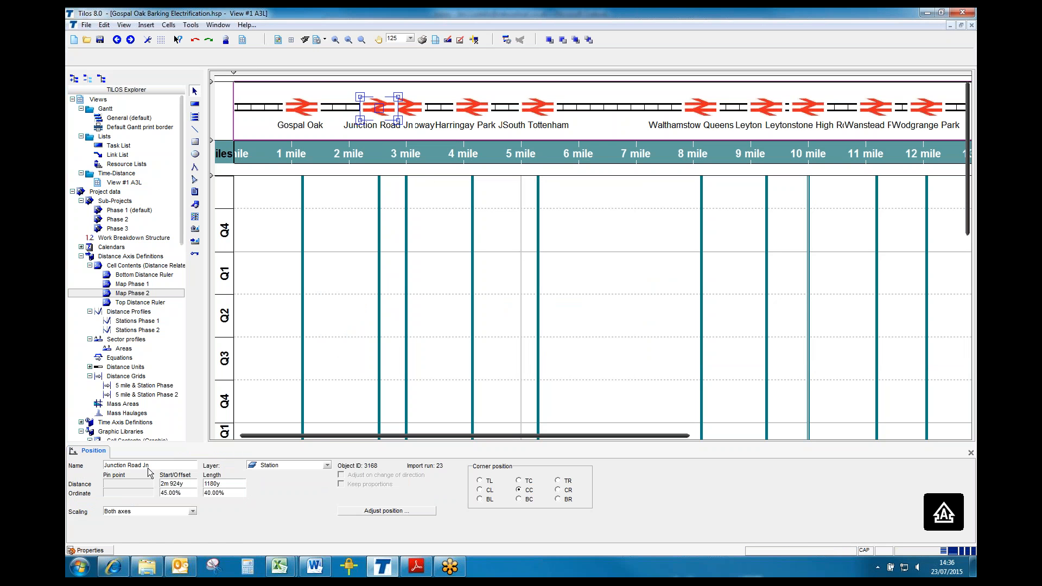
pyautogui.click(339, 210)
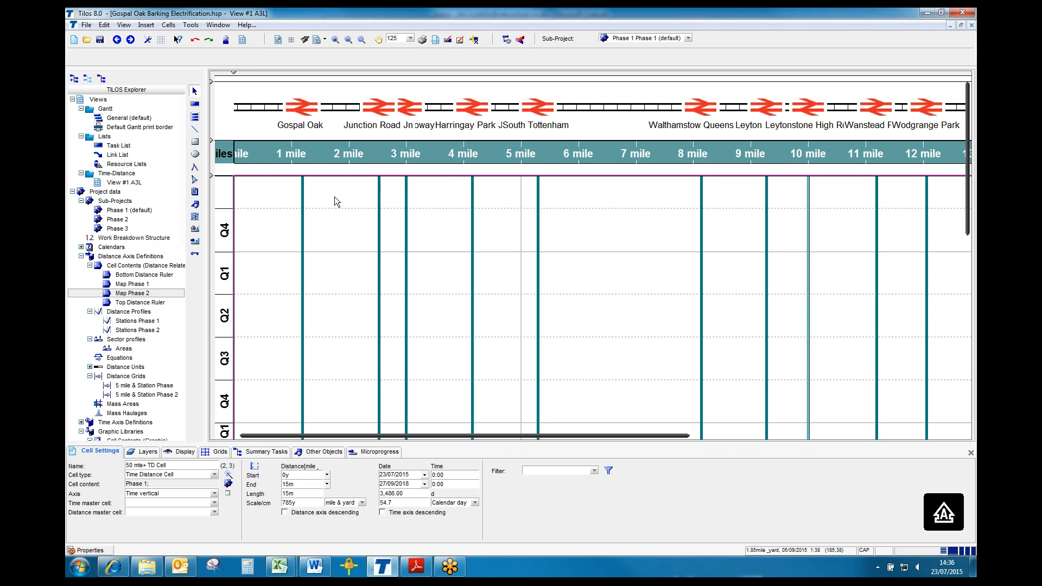
pyautogui.click(373, 126)
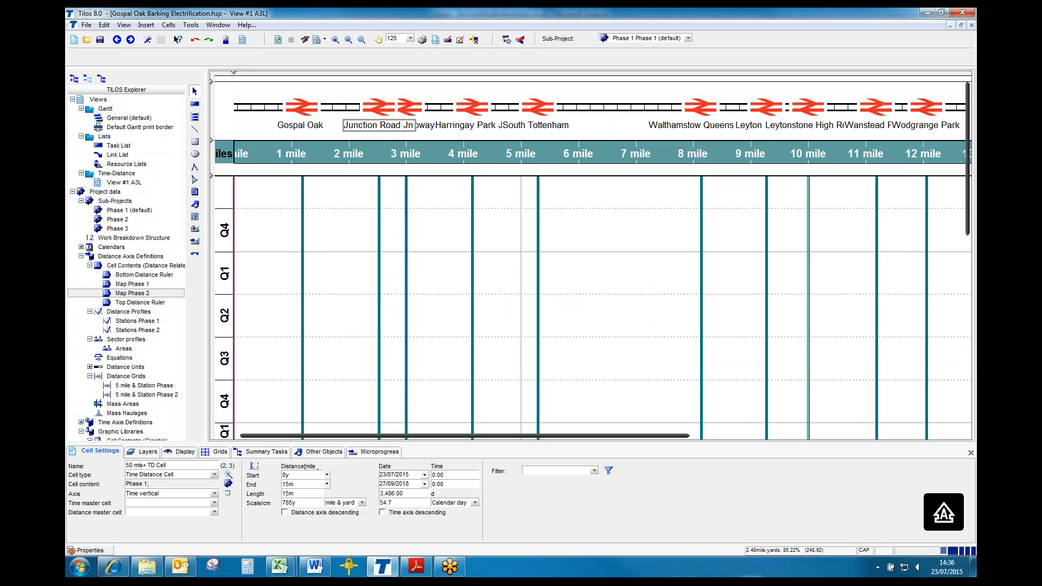
# Place the Junction Road Jn label above the track using pin point Centre/Begin and corner position BC.
pyautogui.click(369, 132)
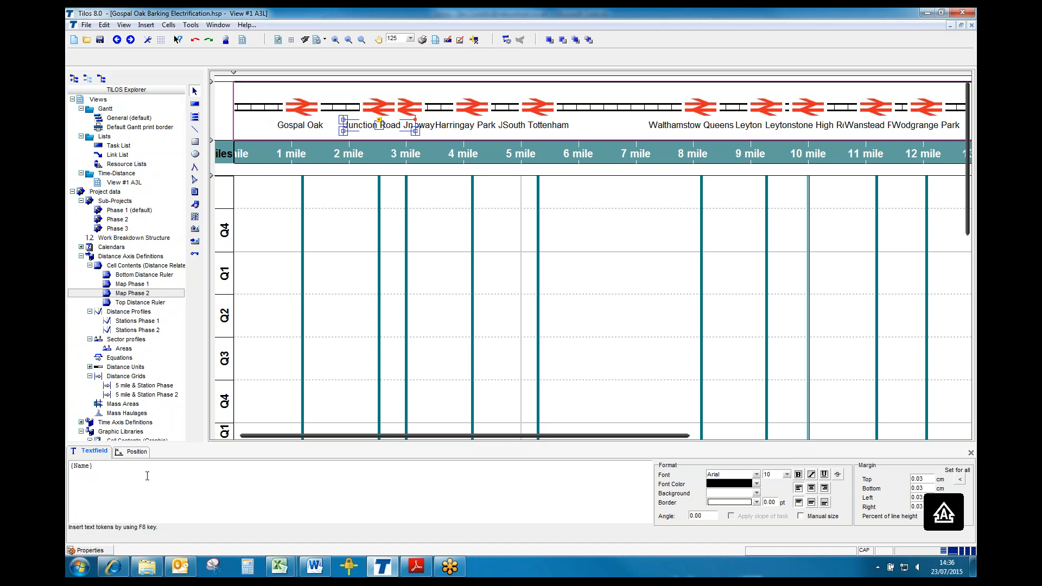
pyautogui.click(133, 452)
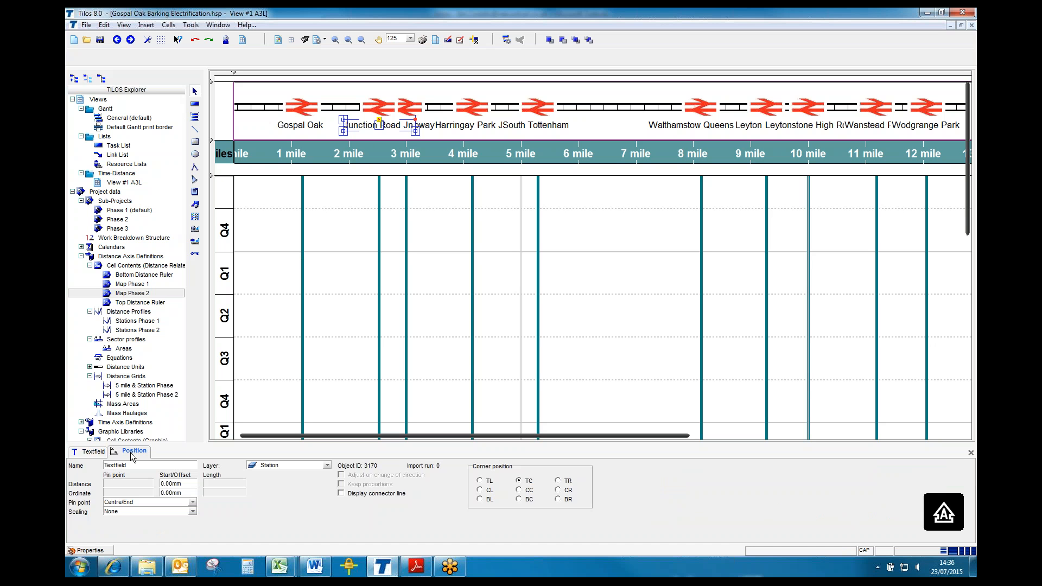
pyautogui.click(193, 503)
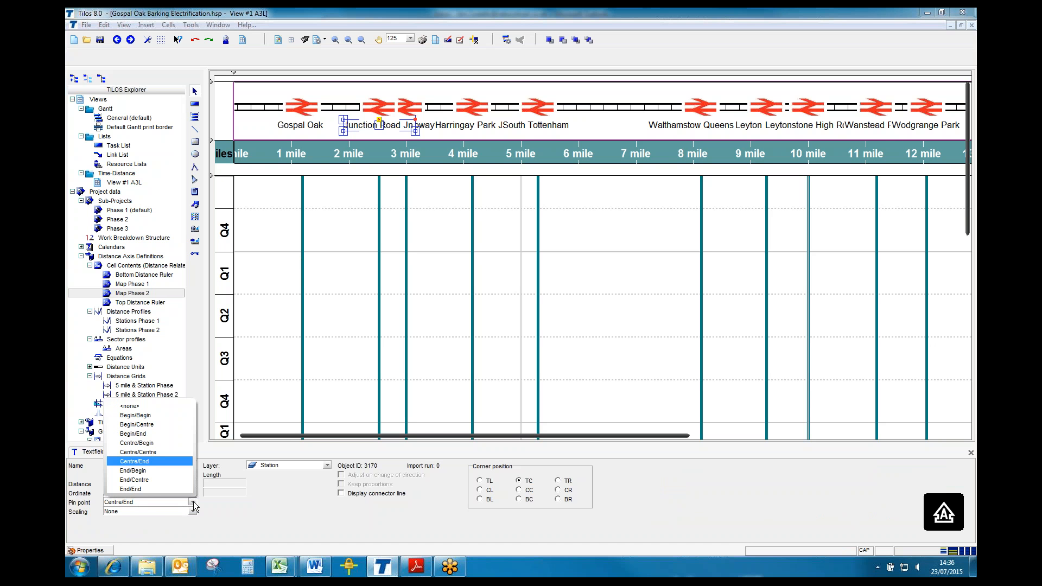
pyautogui.click(158, 443)
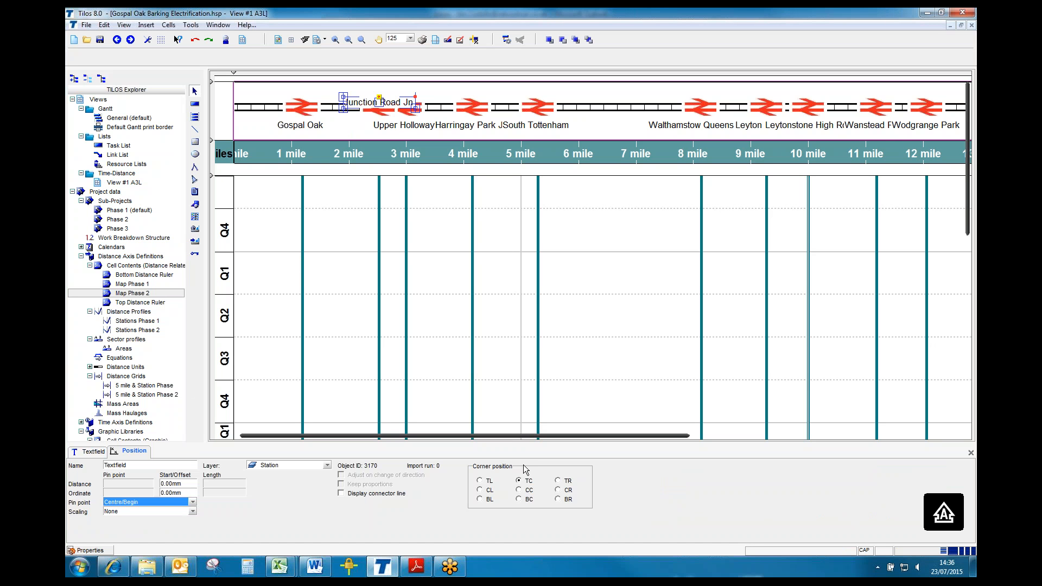
pyautogui.click(520, 499)
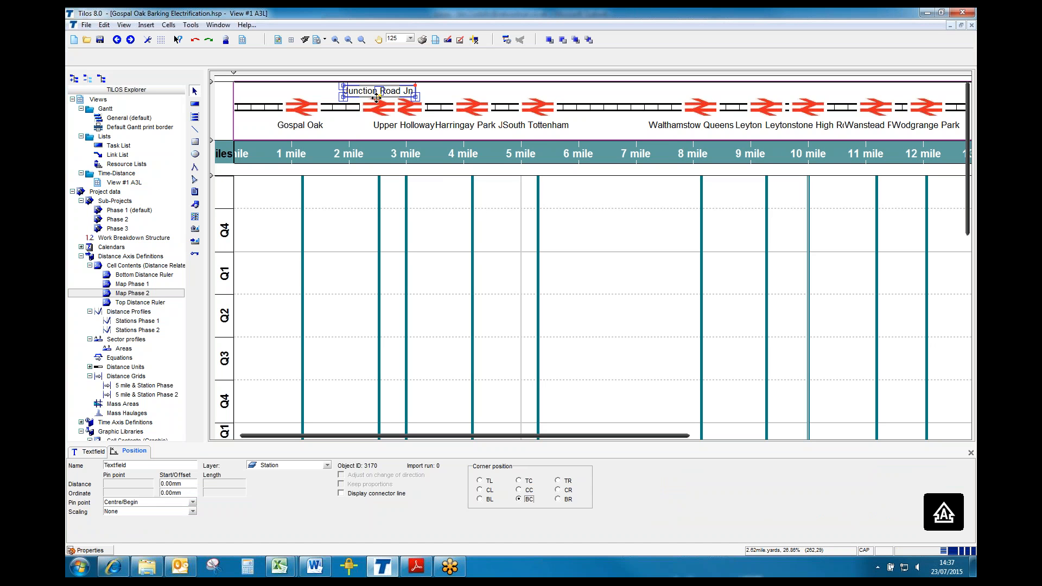
# Wrap the Upper Holloway label onto two lines with manual size, narrow its text box and centre its text.
pyautogui.click(410, 131)
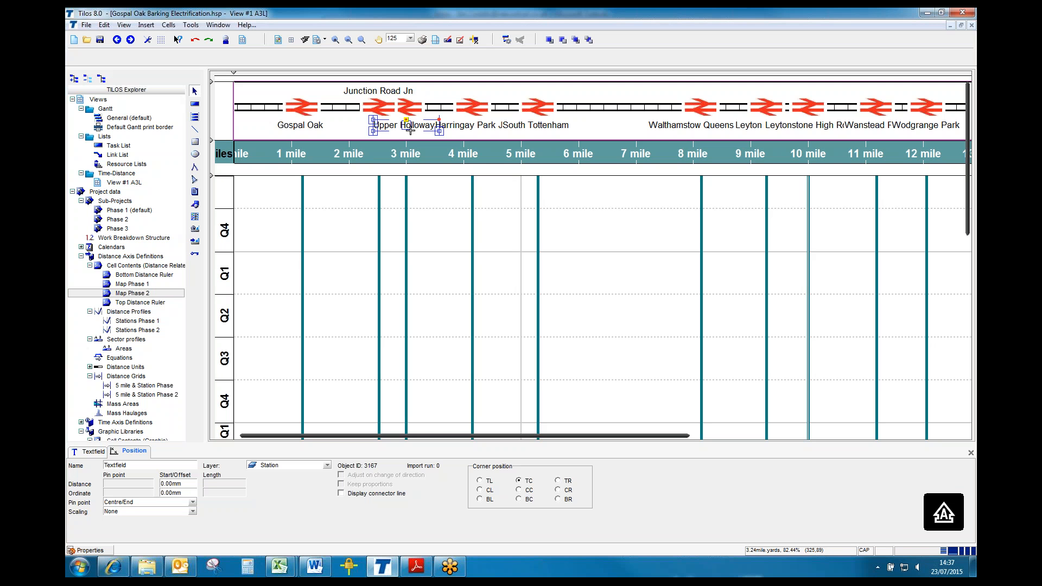
pyautogui.click(97, 453)
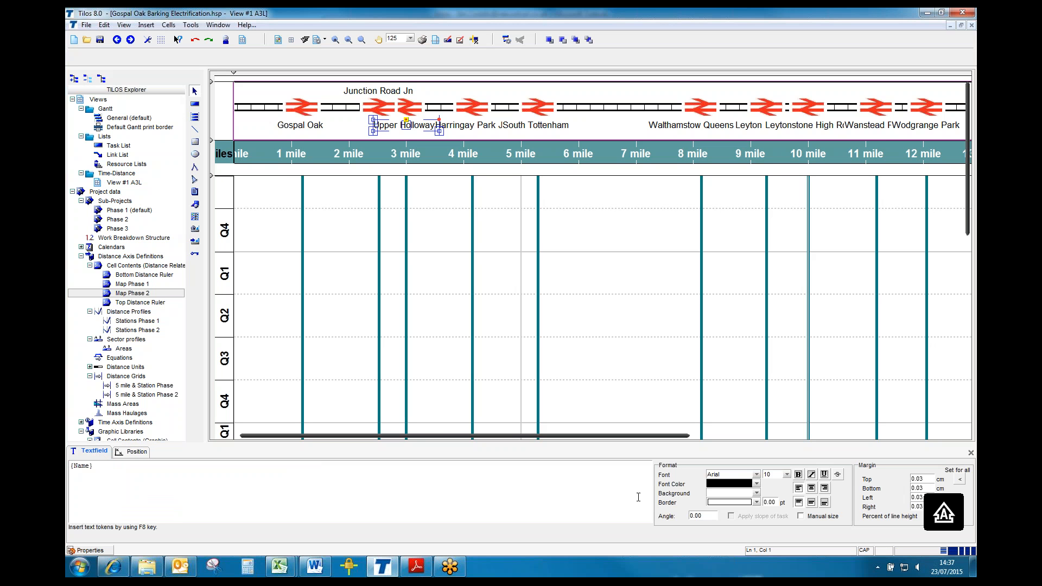
pyautogui.click(813, 519)
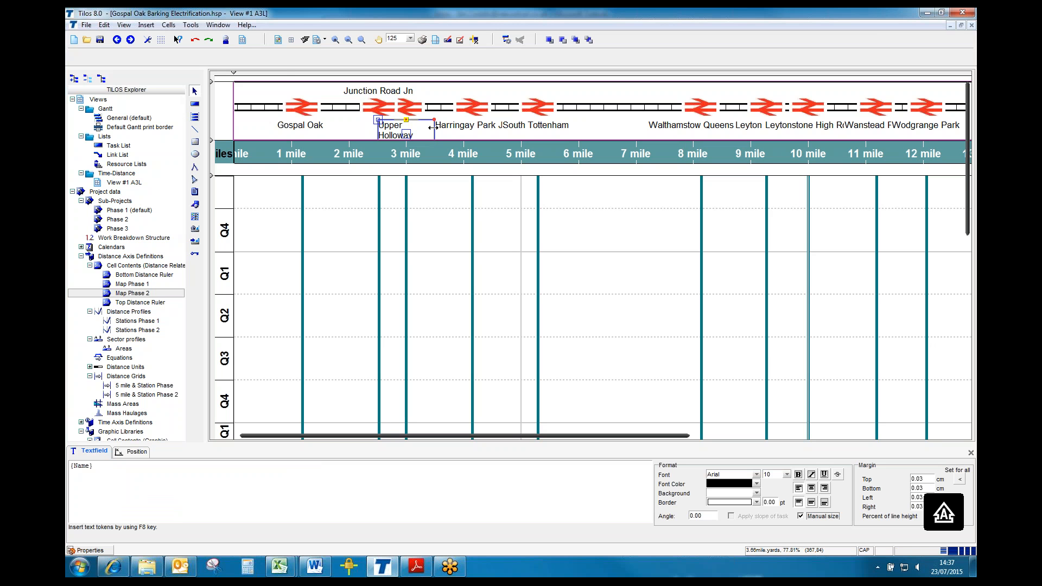
pyautogui.moveTo(435, 128); pyautogui.dragTo(418, 129)
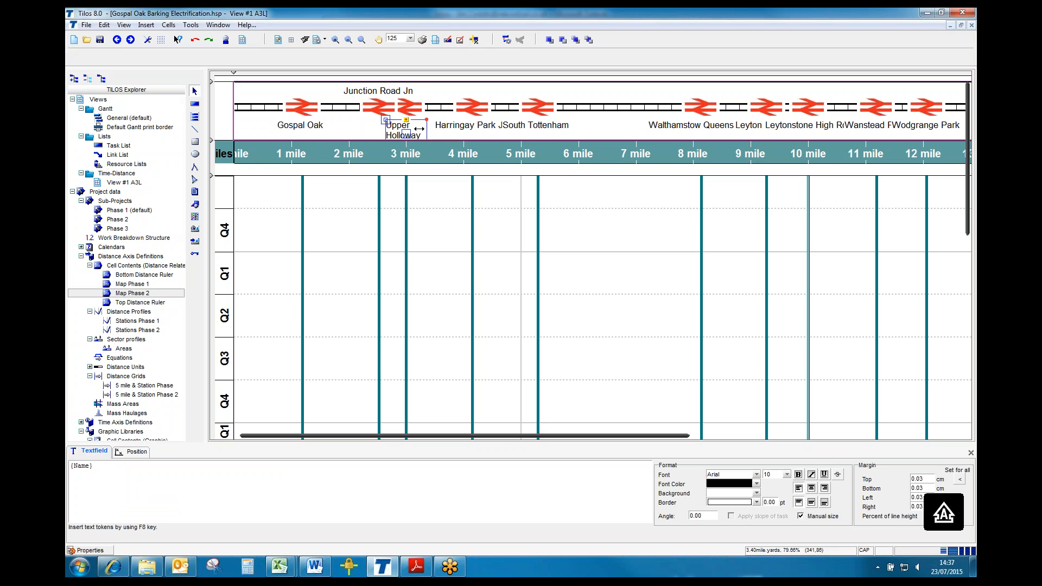
pyautogui.click(812, 488)
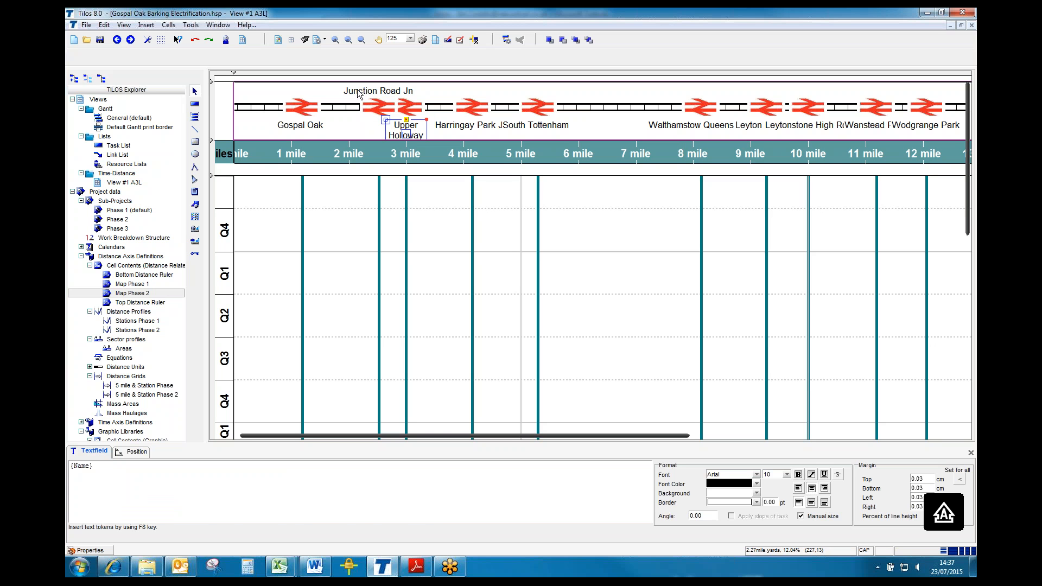
pyautogui.click(356, 128)
pyautogui.click(364, 128)
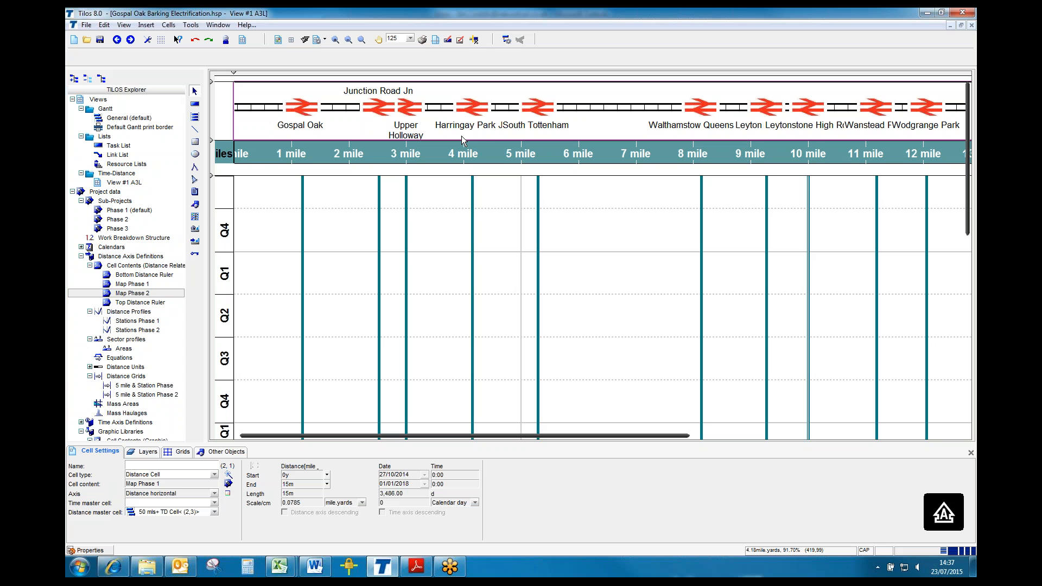
# Offset the South Tottenham label about 0.84 mm and -0.42 mm, and place it above the track with pin point Centre/Begin and corner position BC.
pyautogui.click(539, 128)
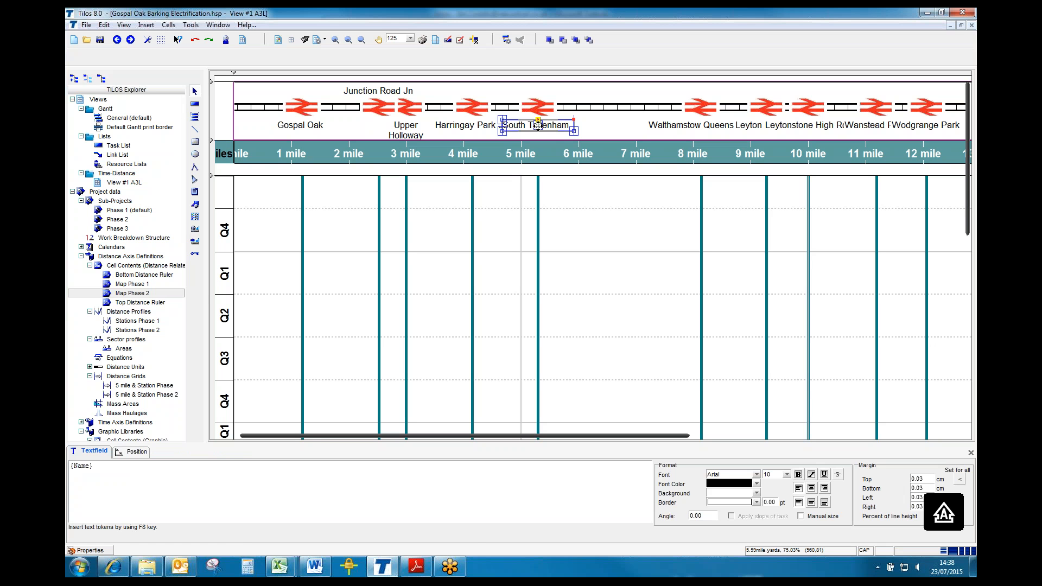
pyautogui.moveTo(538, 125); pyautogui.dragTo(540, 124)
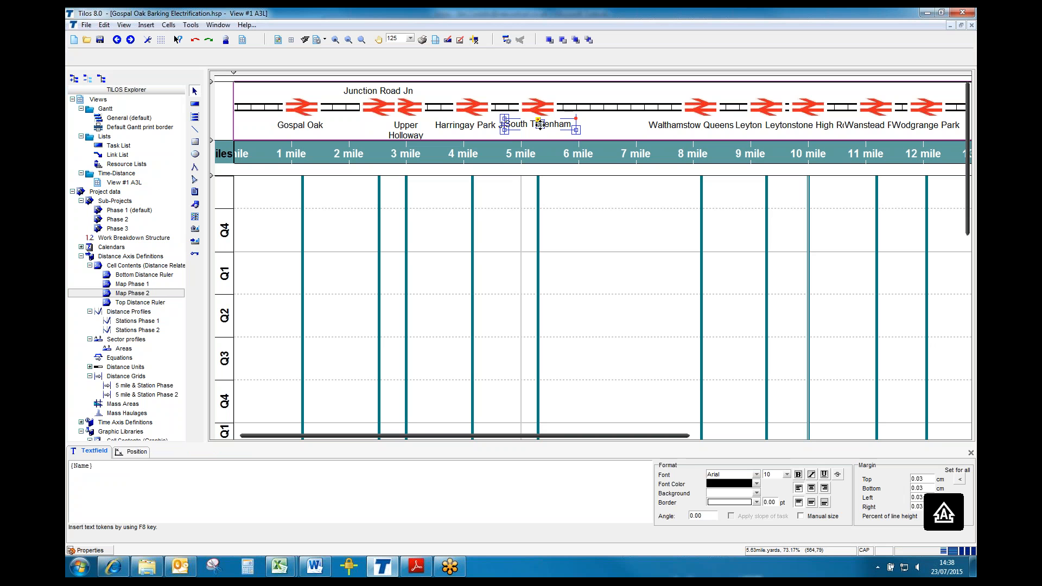
pyautogui.click(135, 452)
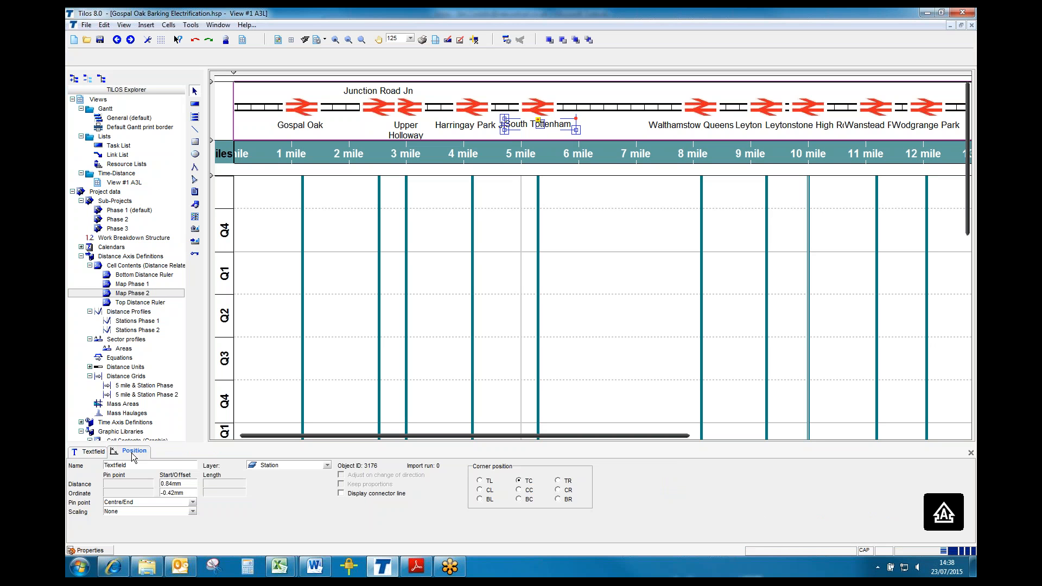
pyautogui.click(192, 503)
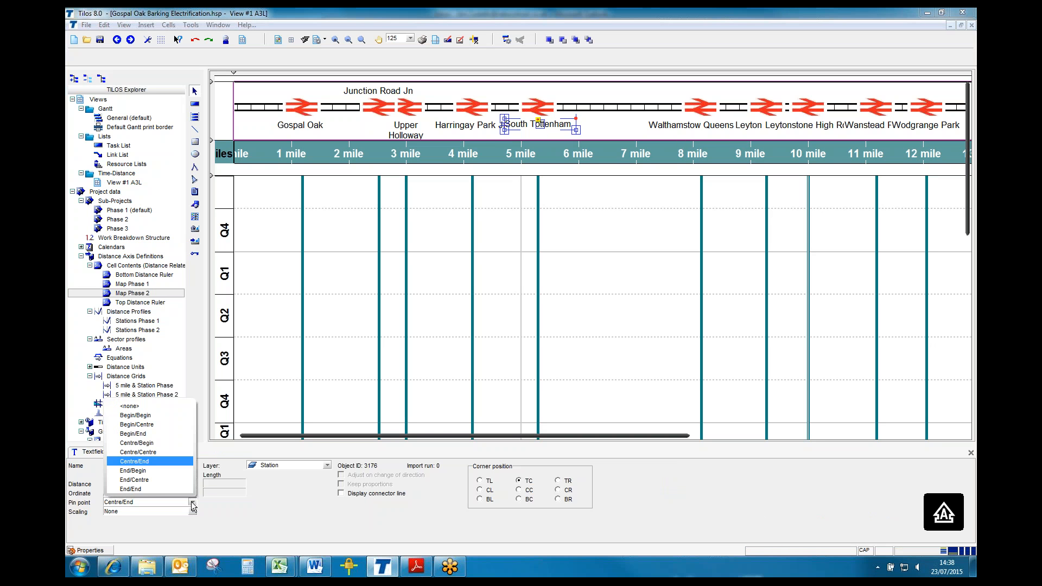
pyautogui.click(152, 444)
pyautogui.click(519, 500)
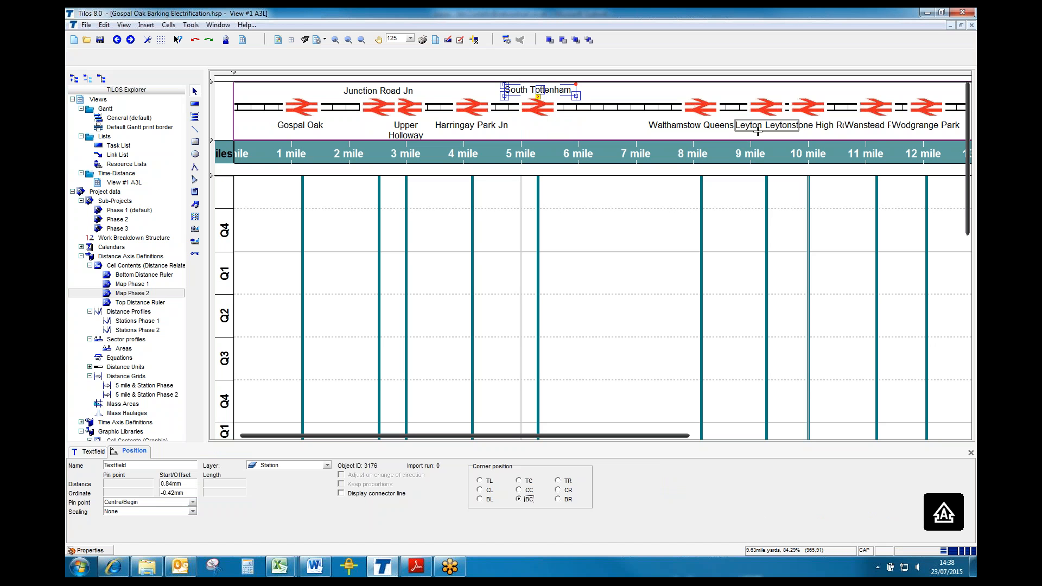
# Place the Leyton Midland label above the track using corner position BC and pin point Centre/Begin.
pyautogui.click(757, 131)
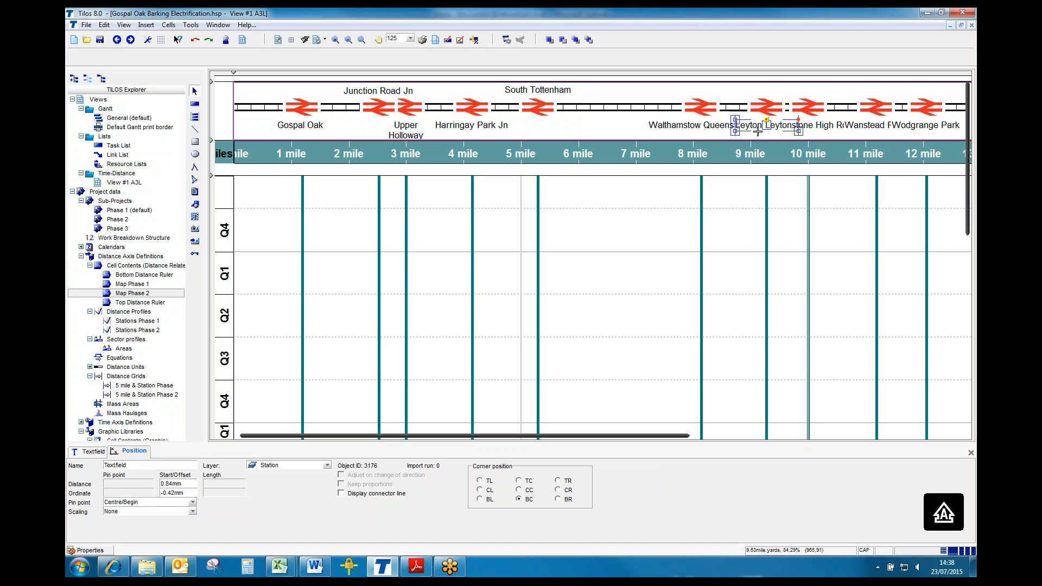
pyautogui.click(519, 499)
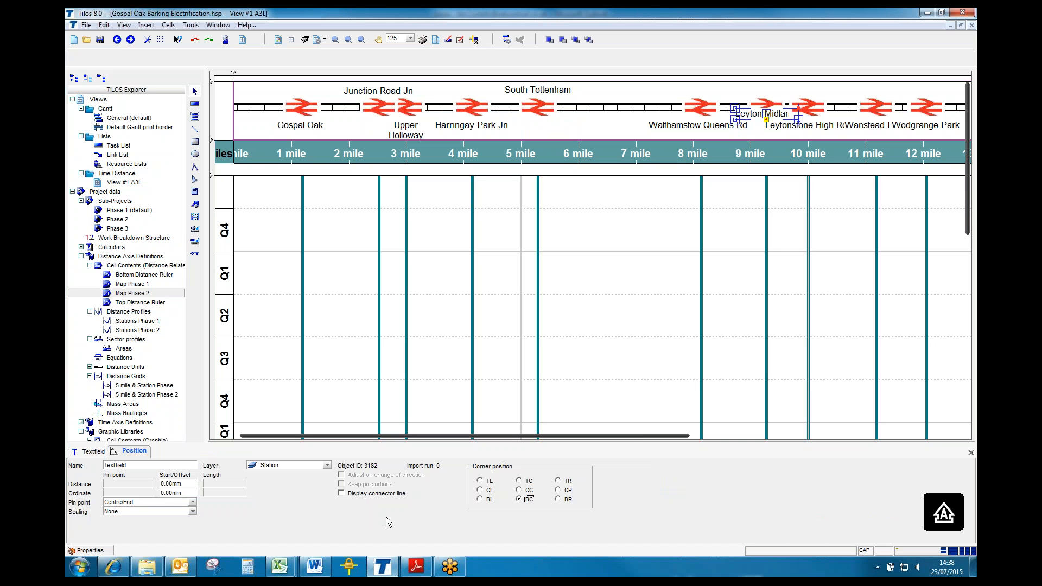
pyautogui.click(192, 503)
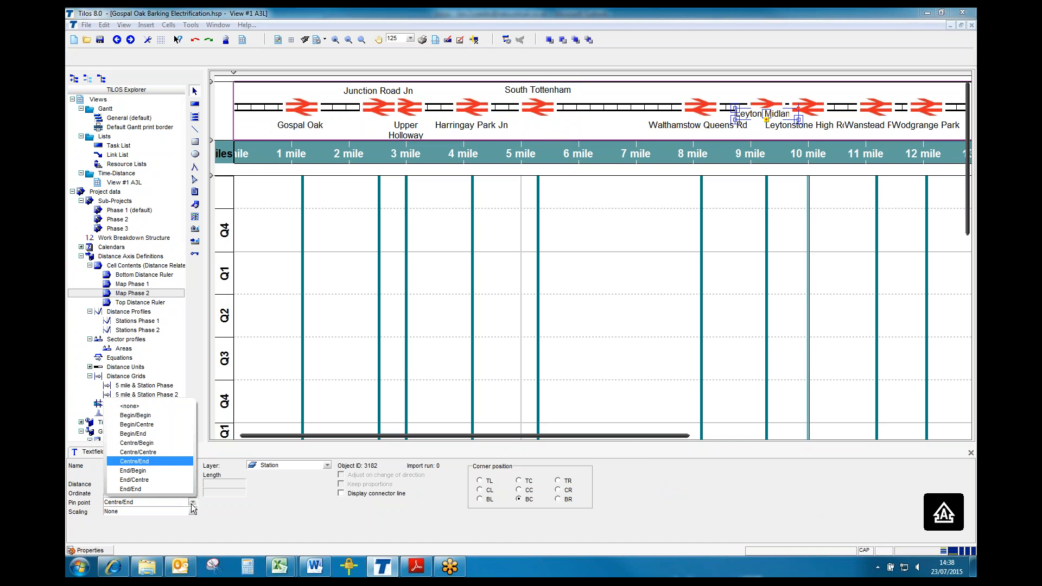
pyautogui.click(158, 443)
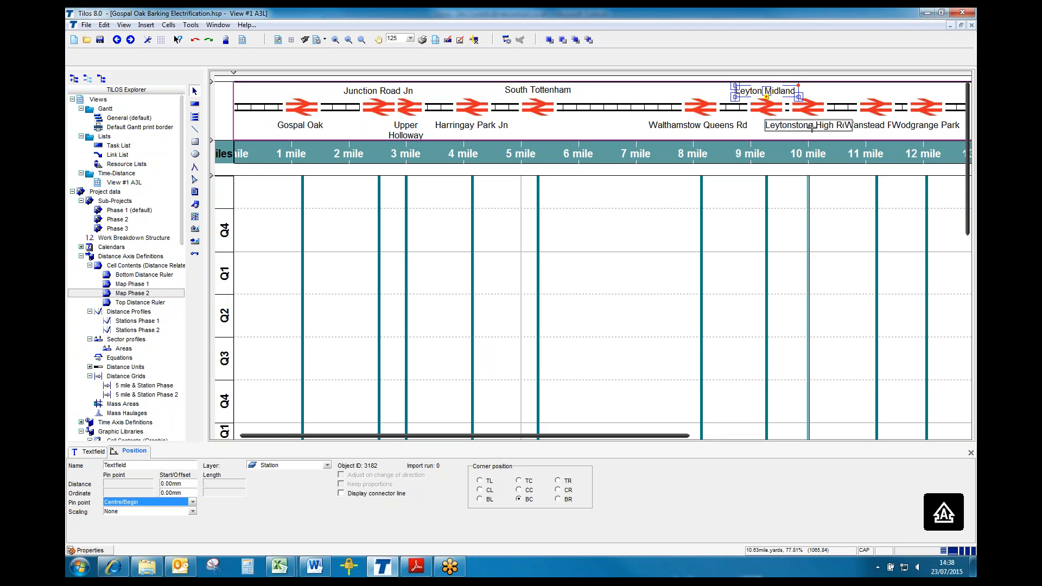
# Place the Wanstead Park label above the track using corner position BC and pin point Centre/Begin.
pyautogui.click(875, 126)
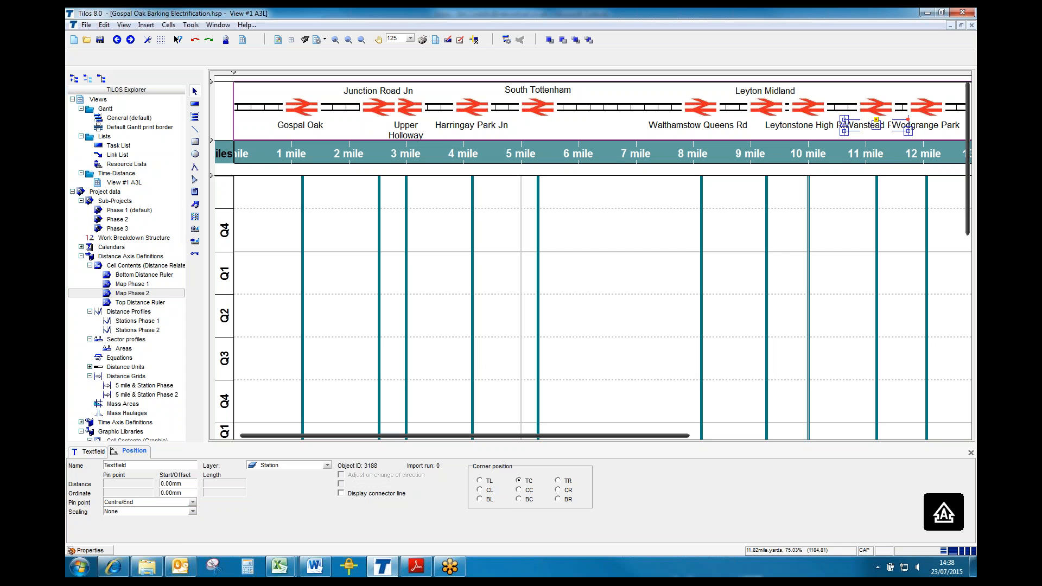
pyautogui.click(518, 499)
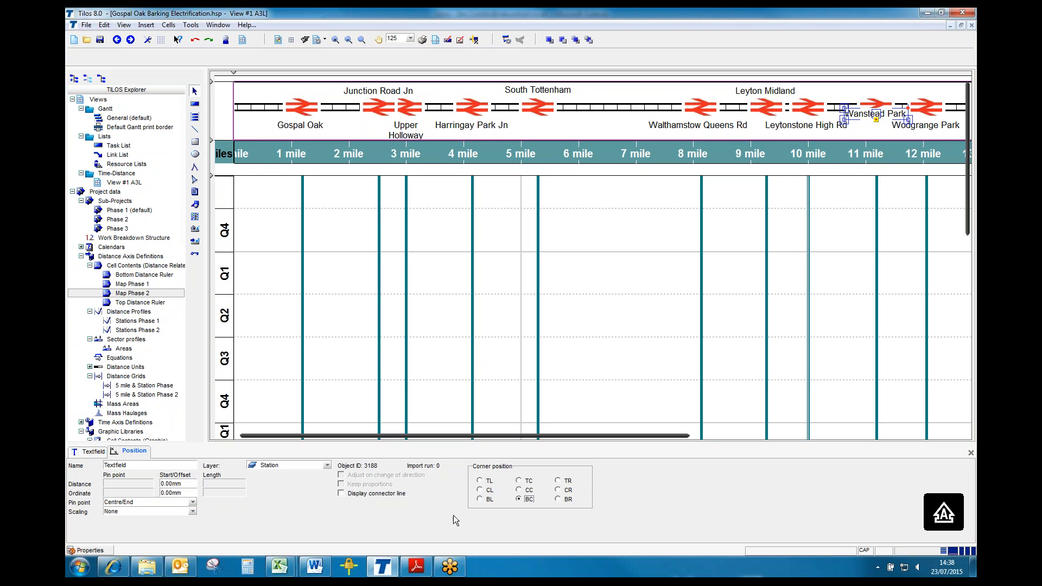
pyautogui.click(192, 505)
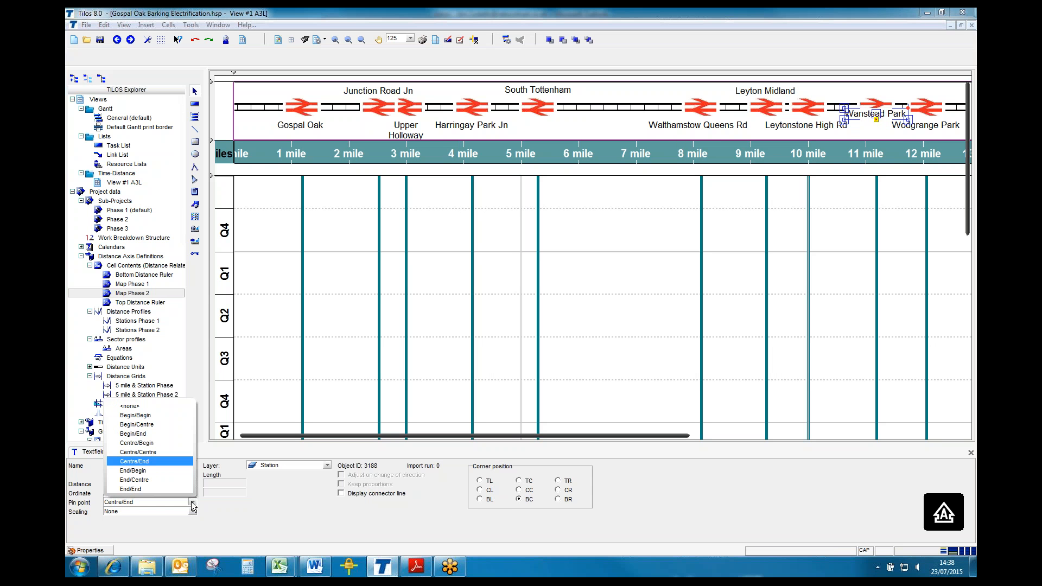
pyautogui.click(153, 443)
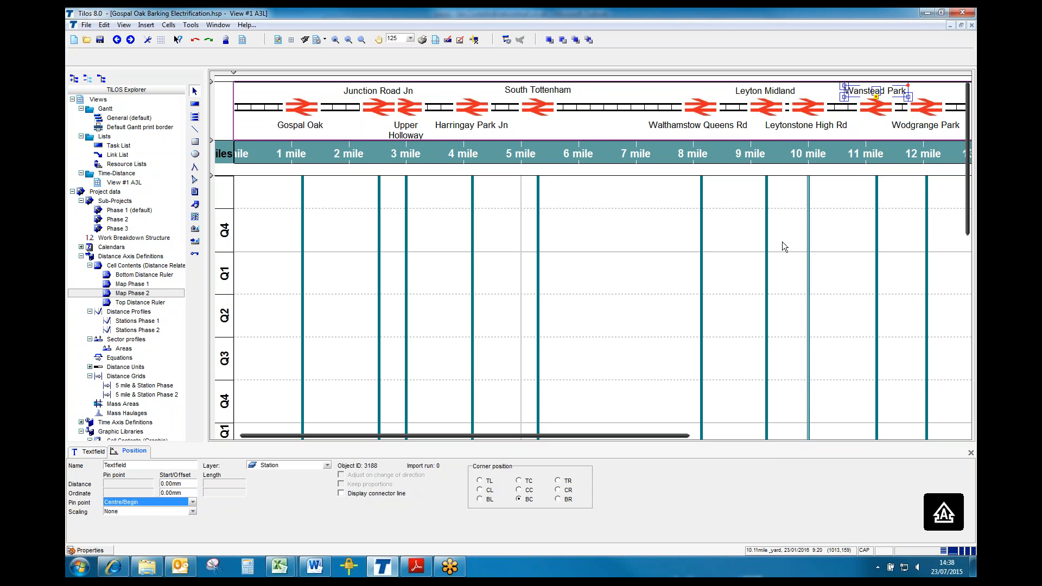
# Wrap the Leytonstone High Rd label onto two lines with manual size, centre its text and nudge it slightly upward.
pyautogui.click(807, 131)
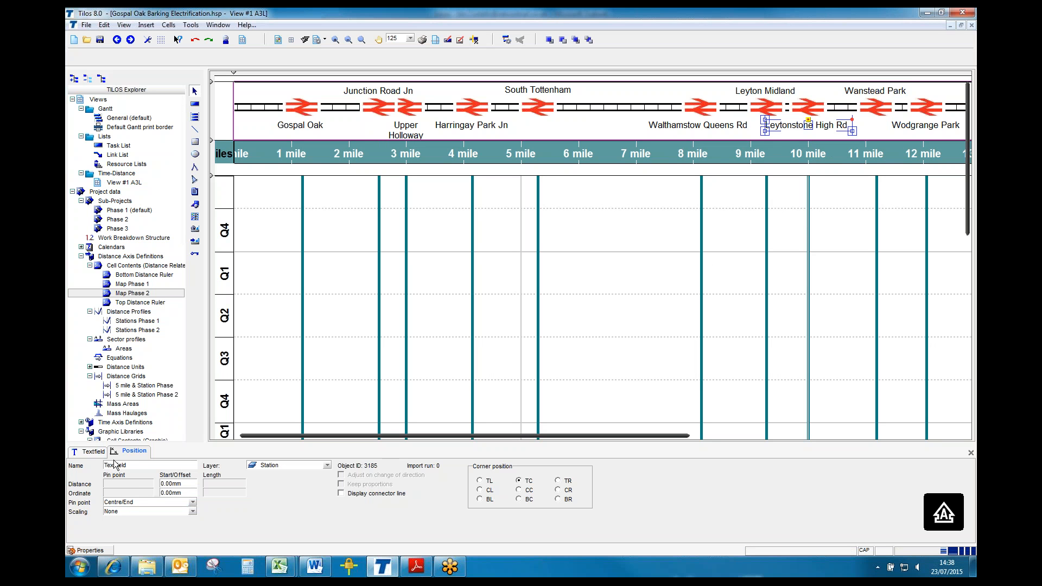
pyautogui.click(96, 451)
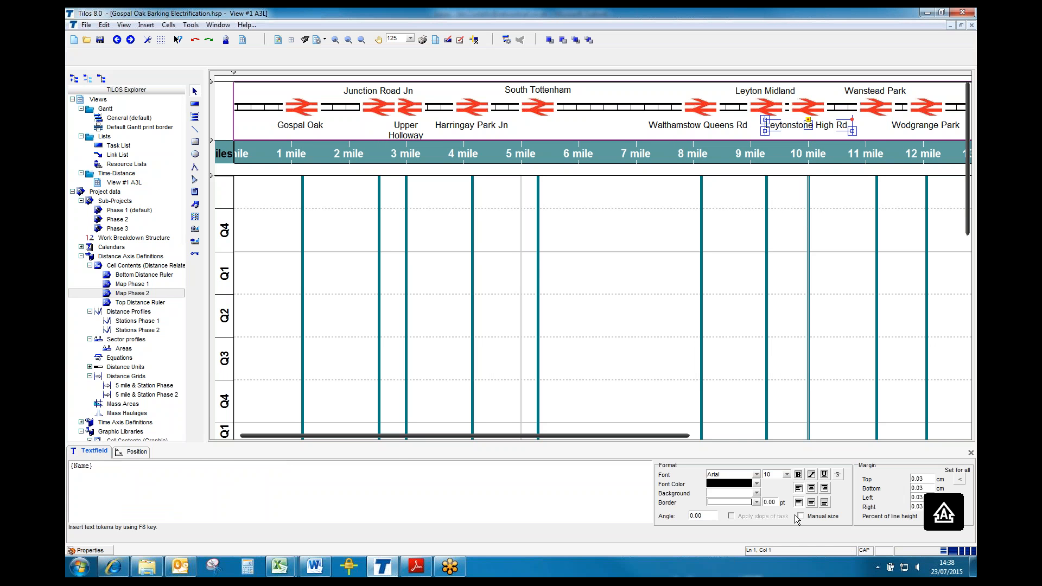
pyautogui.click(815, 518)
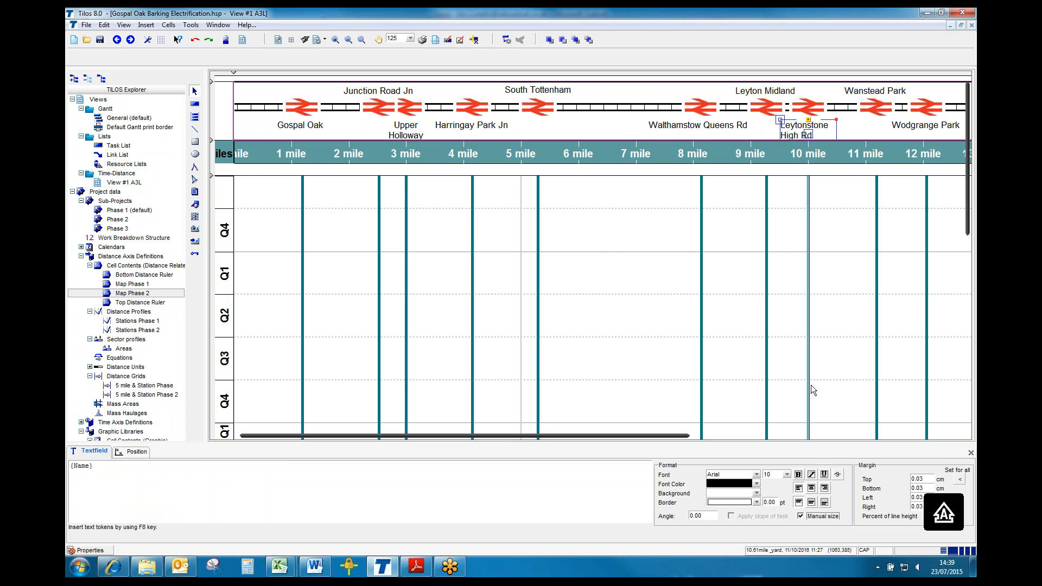
pyautogui.click(812, 489)
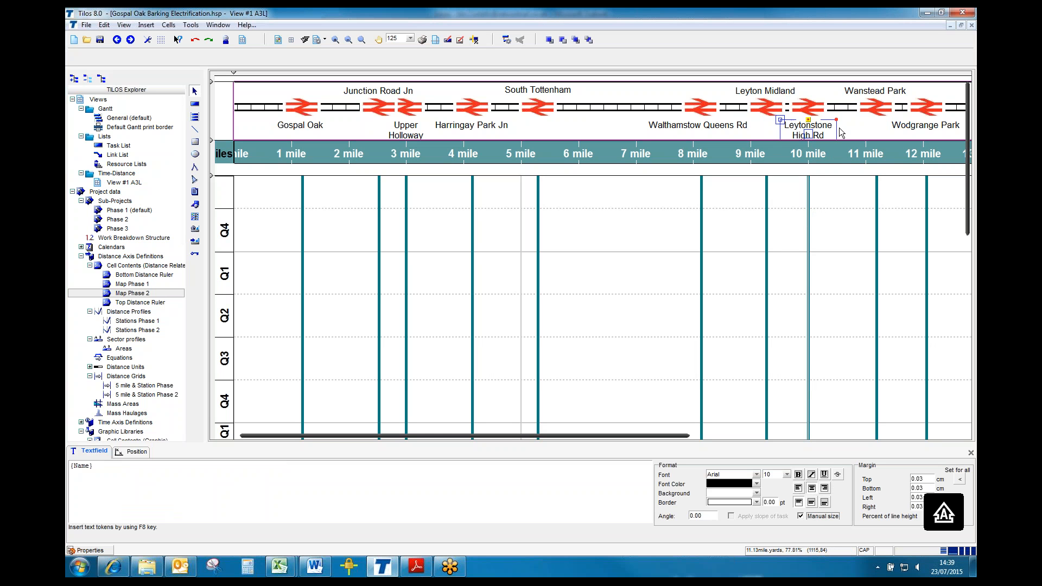
pyautogui.moveTo(837, 124); pyautogui.dragTo(811, 131)
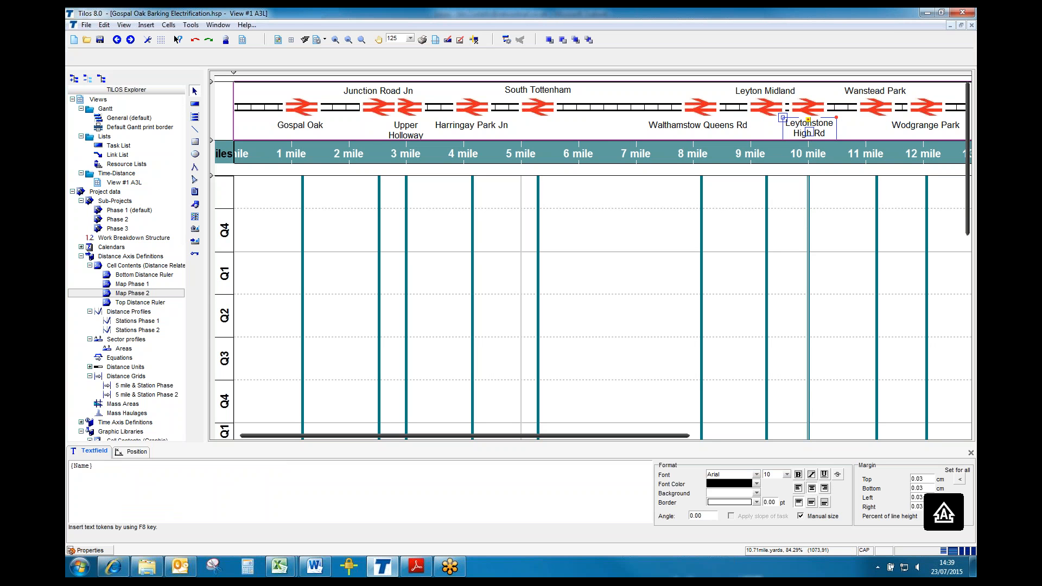
# Wrap the Walthamstow Queens Rd label onto two lines with manual size, centre its text and nudge it slightly upward.
pyautogui.click(710, 129)
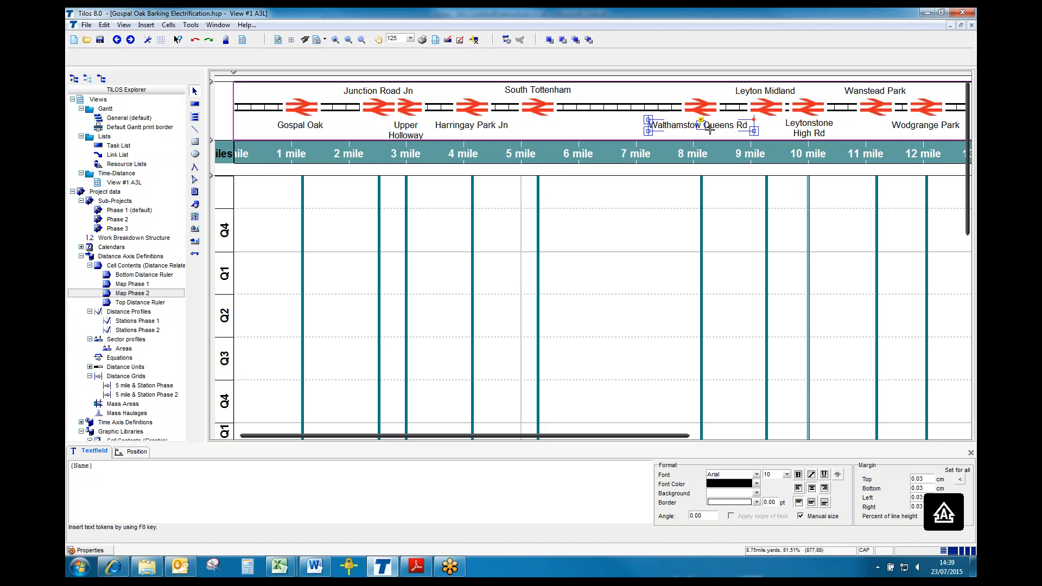
pyautogui.click(823, 517)
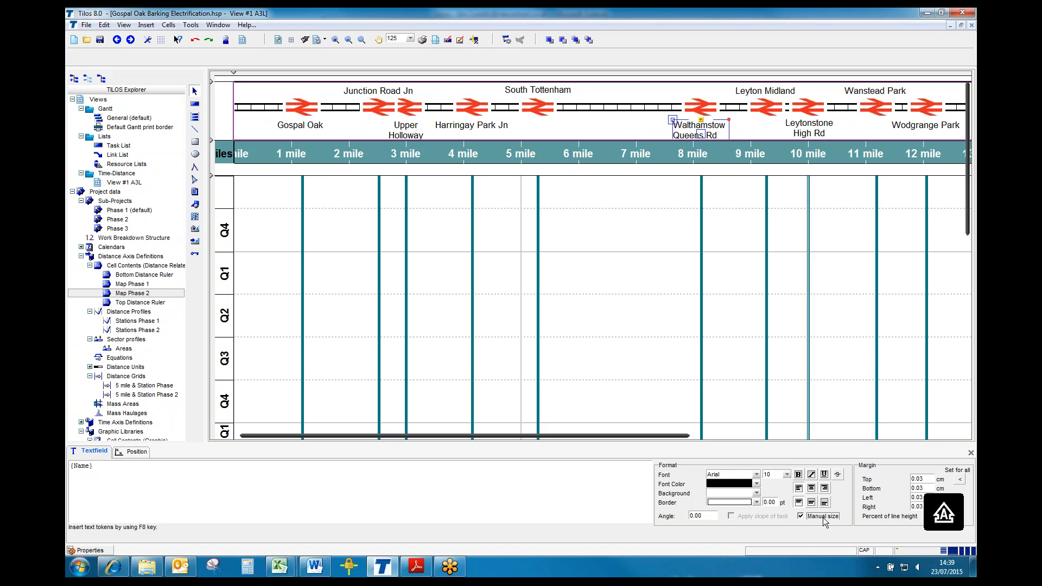
pyautogui.click(811, 488)
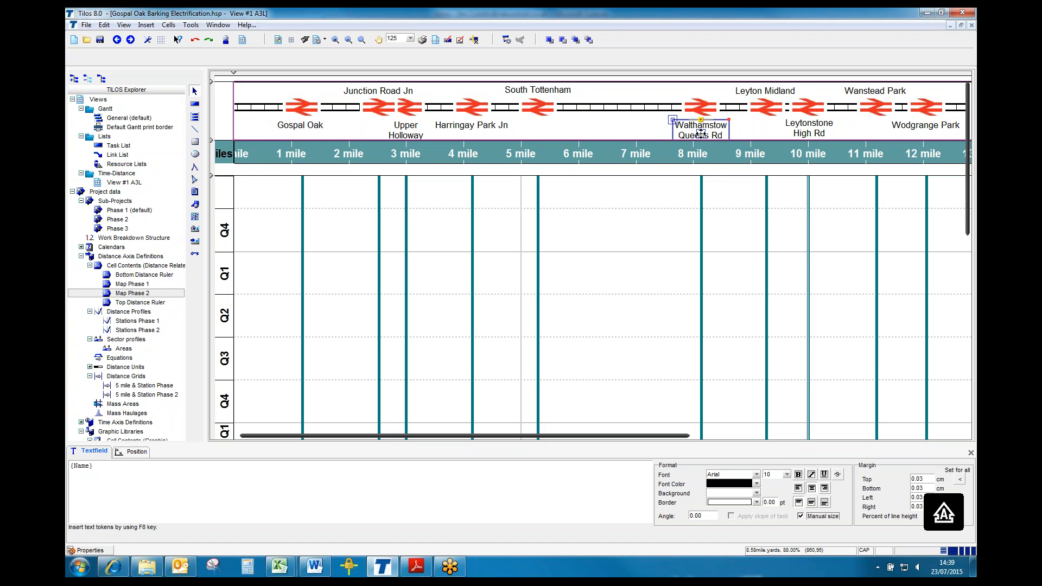
pyautogui.moveTo(701, 134); pyautogui.dragTo(703, 132)
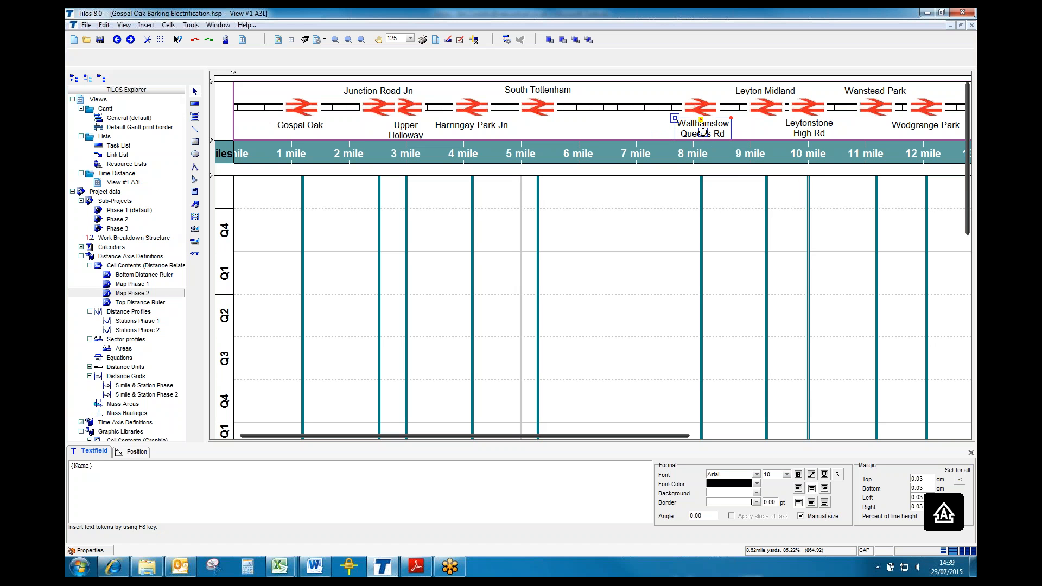
pyautogui.click(597, 131)
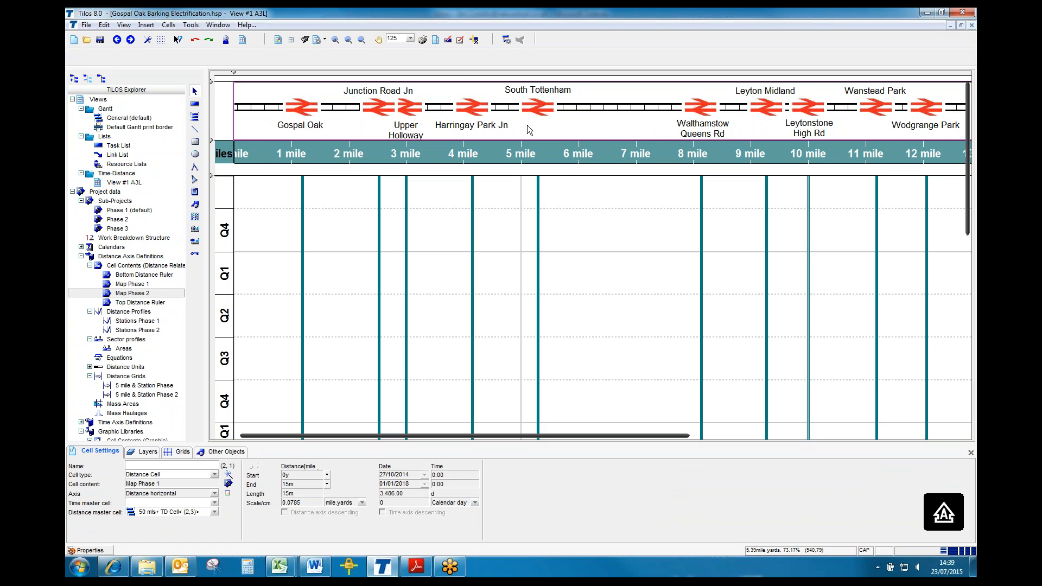
# Save the project and set the view's zoom to 75%.
pyautogui.click(411, 38)
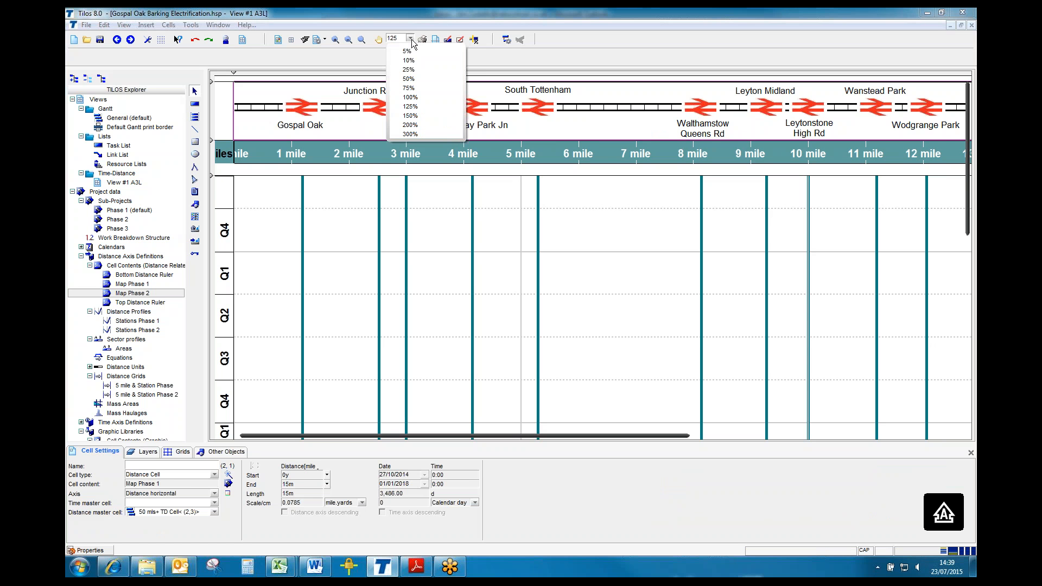
pyautogui.click(418, 97)
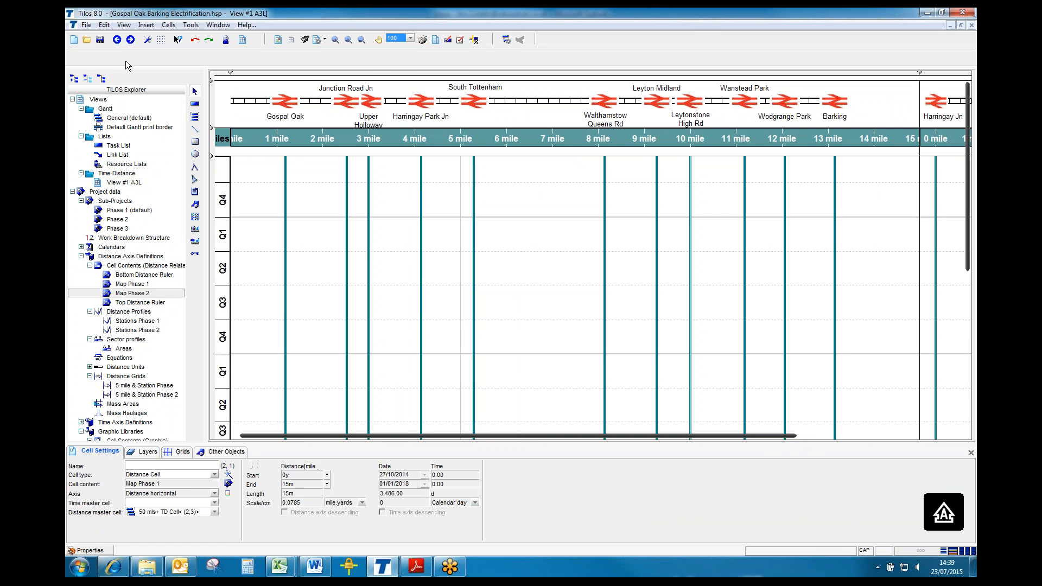
pyautogui.click(99, 40)
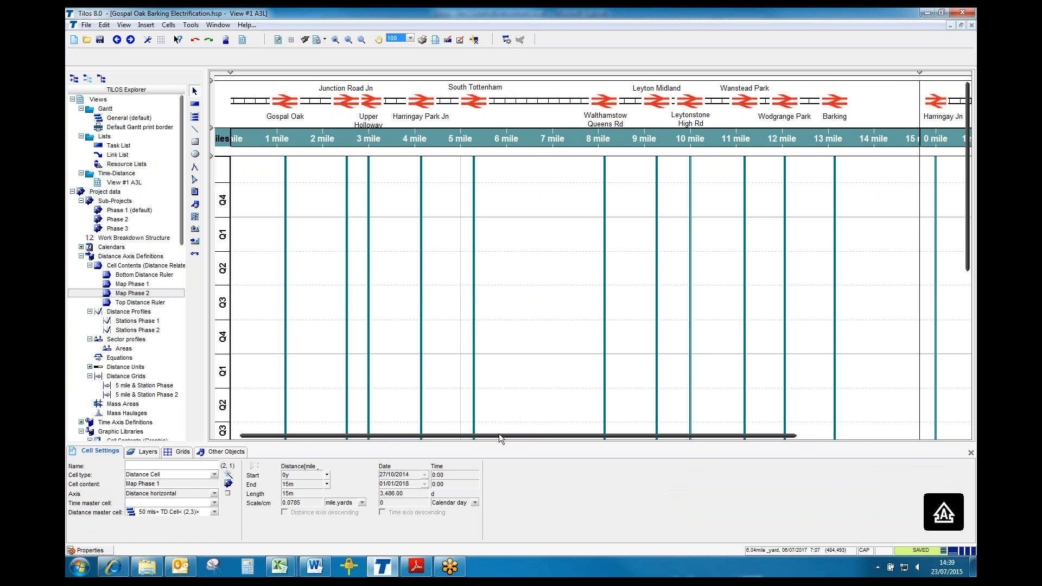
pyautogui.click(411, 39)
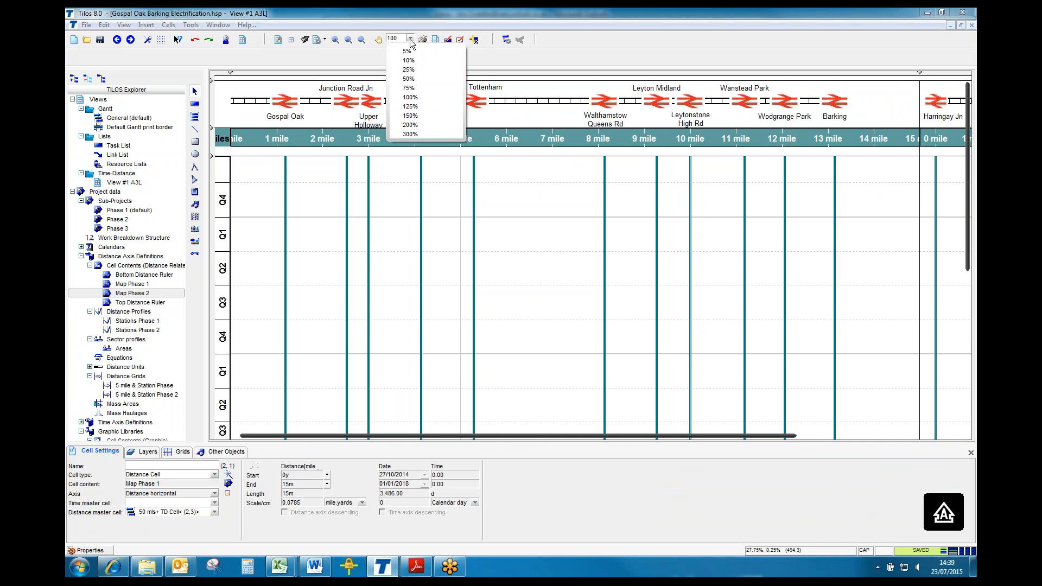
pyautogui.click(411, 39)
pyautogui.click(411, 39)
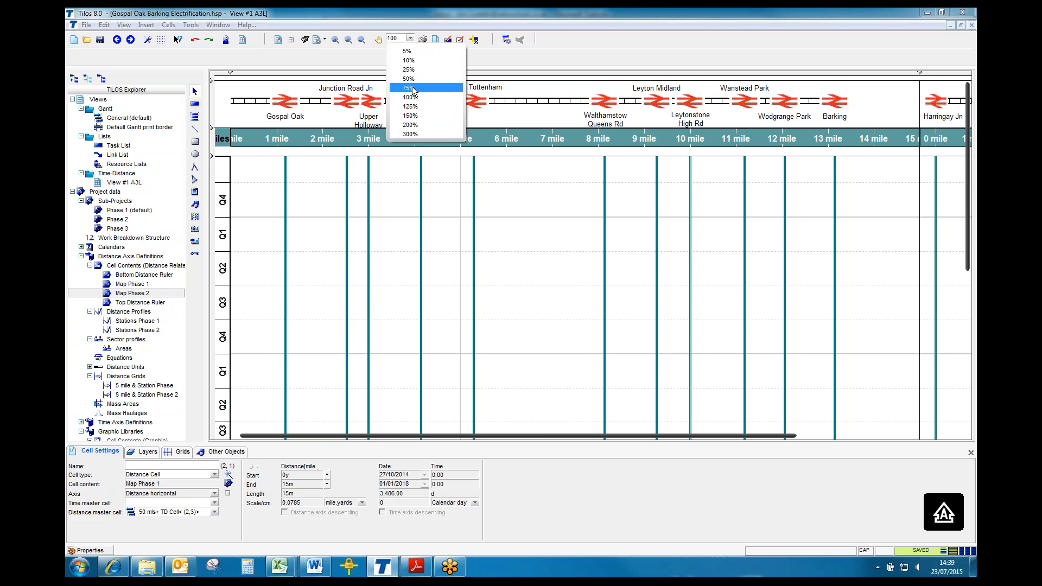
pyautogui.click(412, 88)
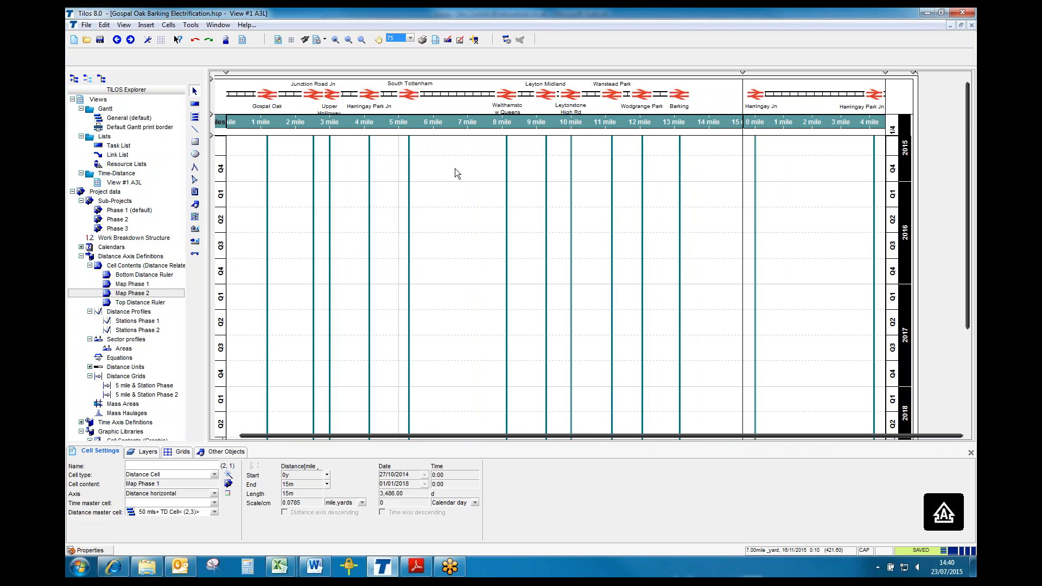
# Copy Barking's start point 13m 264y from the Excel Map sheet into the end distance of the Phase 1 time-distance cell in TILOS.
pyautogui.click(706, 191)
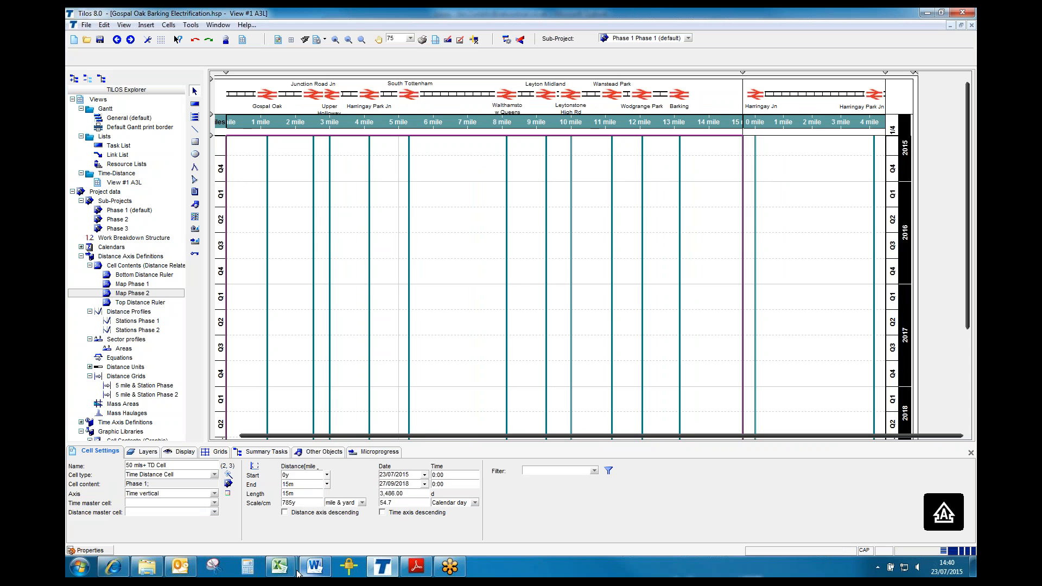
pyautogui.moveTo(290, 570)
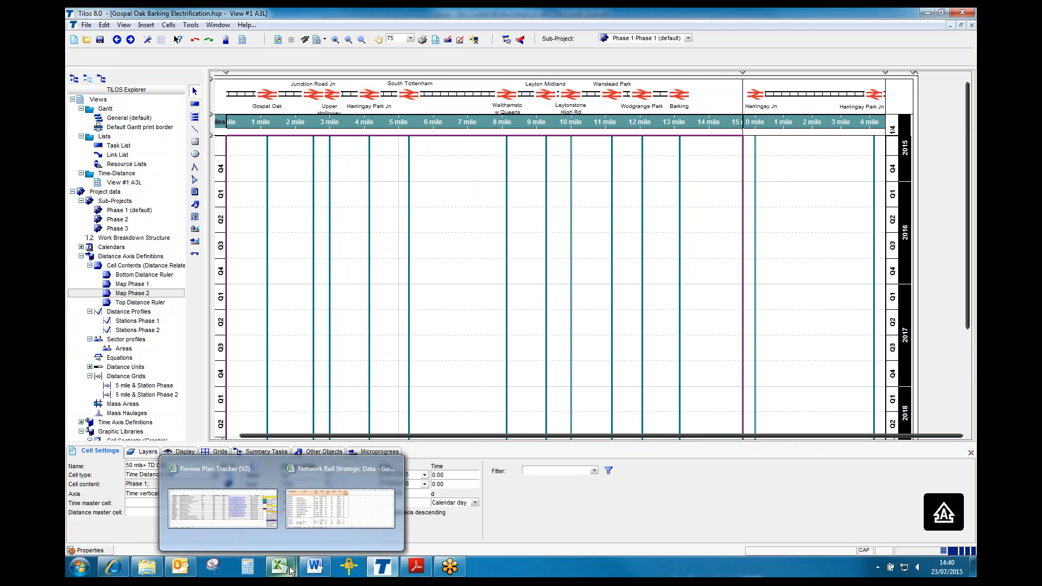
pyautogui.click(321, 510)
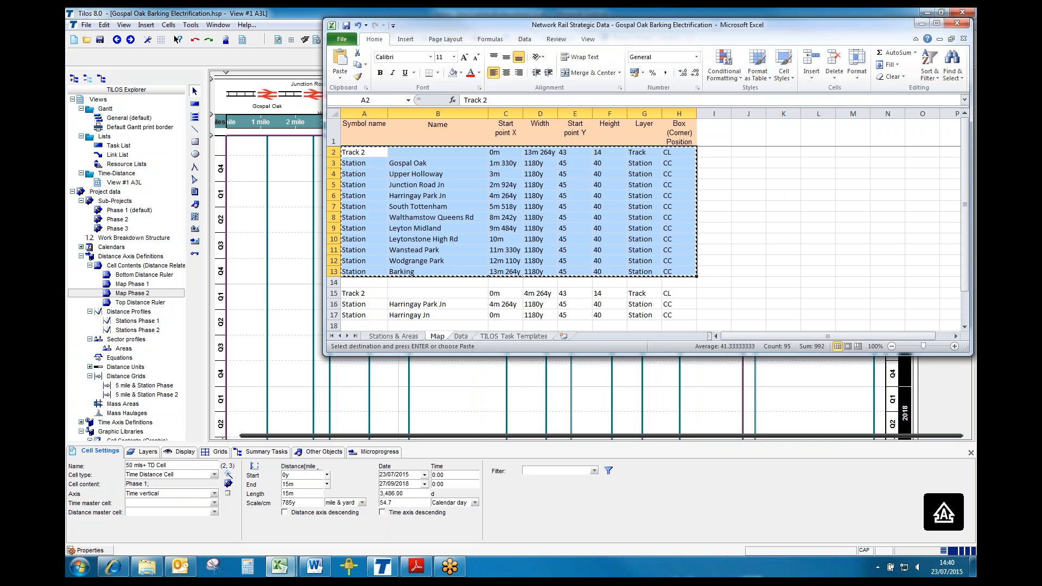
pyautogui.click(505, 272)
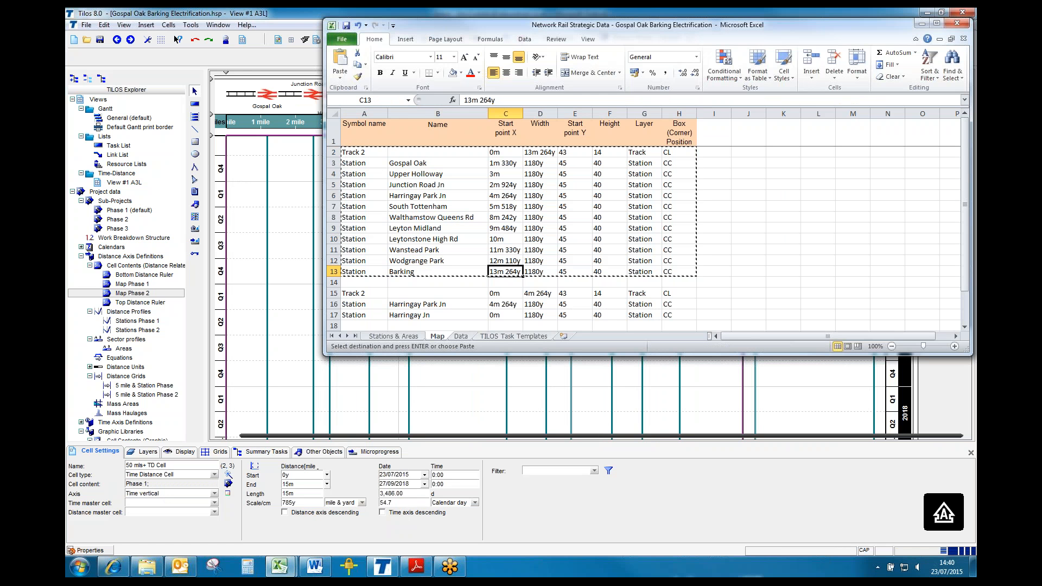
pyautogui.hotkey('ctrl', 'c')
pyautogui.click(473, 388)
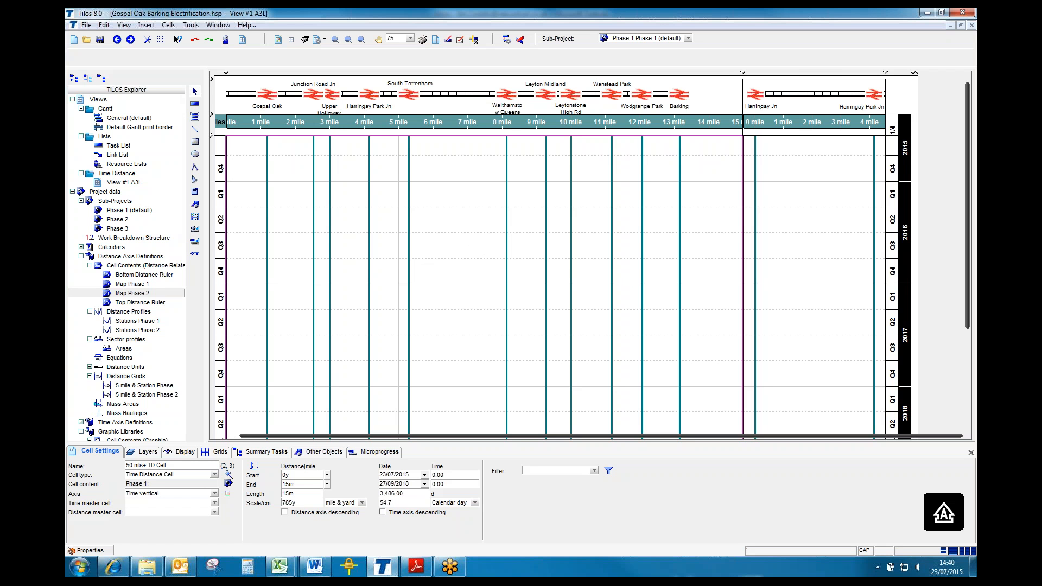
pyautogui.click(302, 475)
pyautogui.press('Tab')
pyautogui.hotkey('ctrl', 'v')
pyautogui.click(312, 504)
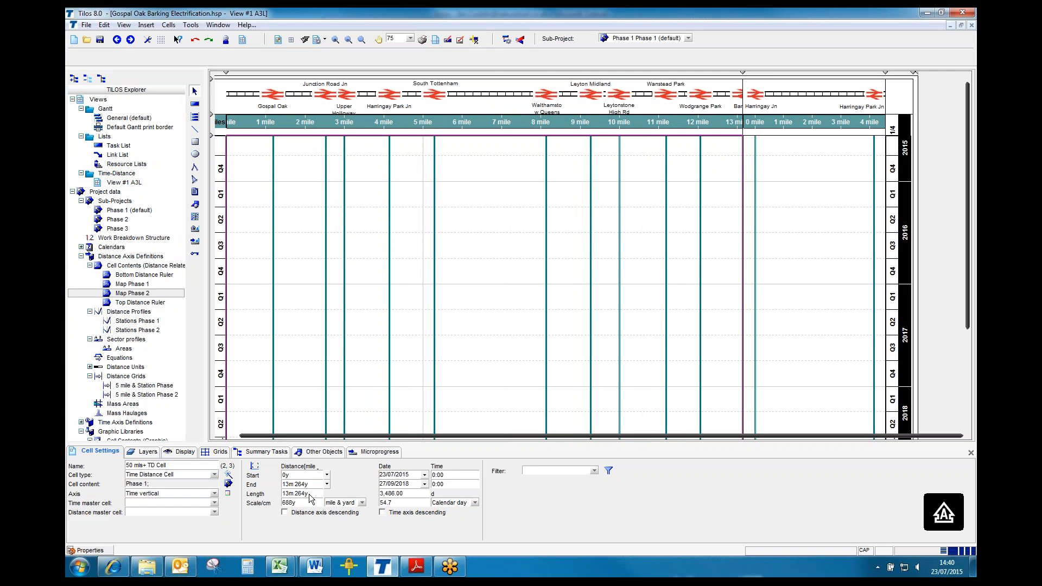
# Set the end distance of the Phase 1 time-distance cell to 13m 664y.
pyautogui.click(307, 485)
pyautogui.click(307, 487)
pyautogui.press('BackSpace')
pyautogui.write('6')
pyautogui.press('Return')
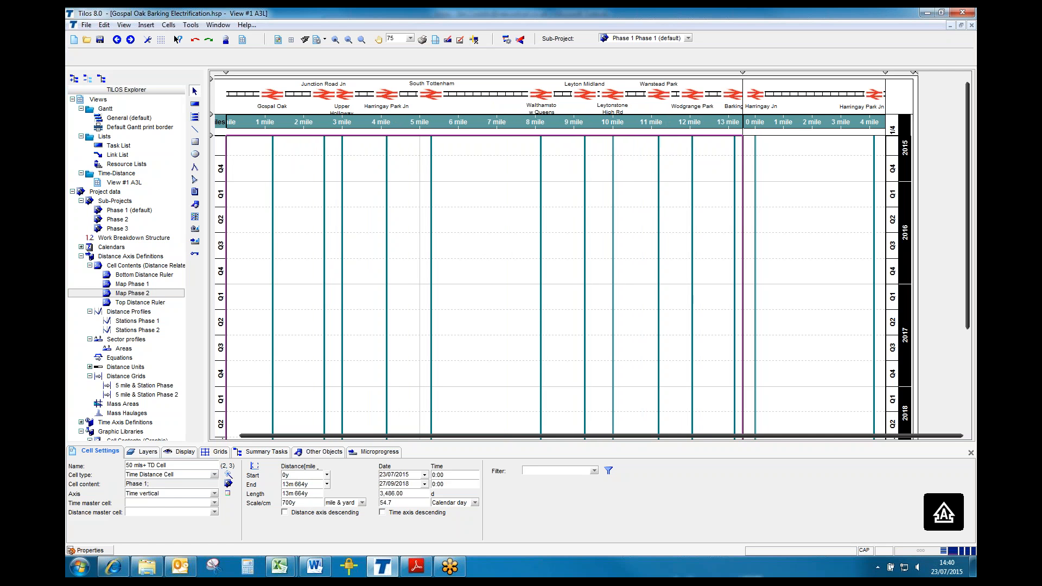
# Set the end distance of the Phase 1 time-distance cell to 13m 764y.
pyautogui.click(300, 485)
pyautogui.click(301, 484)
pyautogui.press('BackSpace')
pyautogui.write('7')
pyautogui.press('Return')
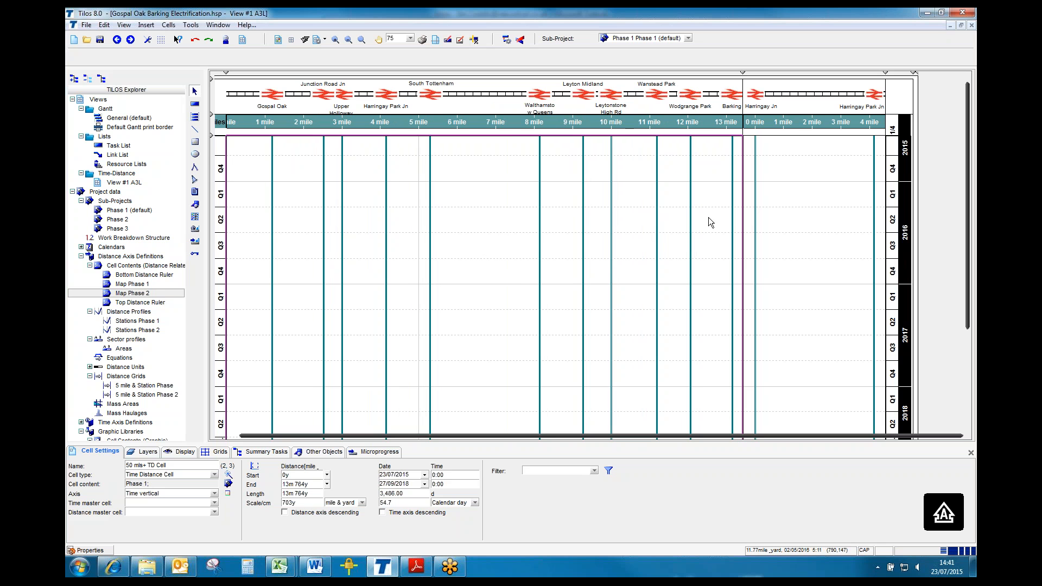
# Add a column after the Phase 2 time-distance cell and widen it.
pyautogui.click(810, 216)
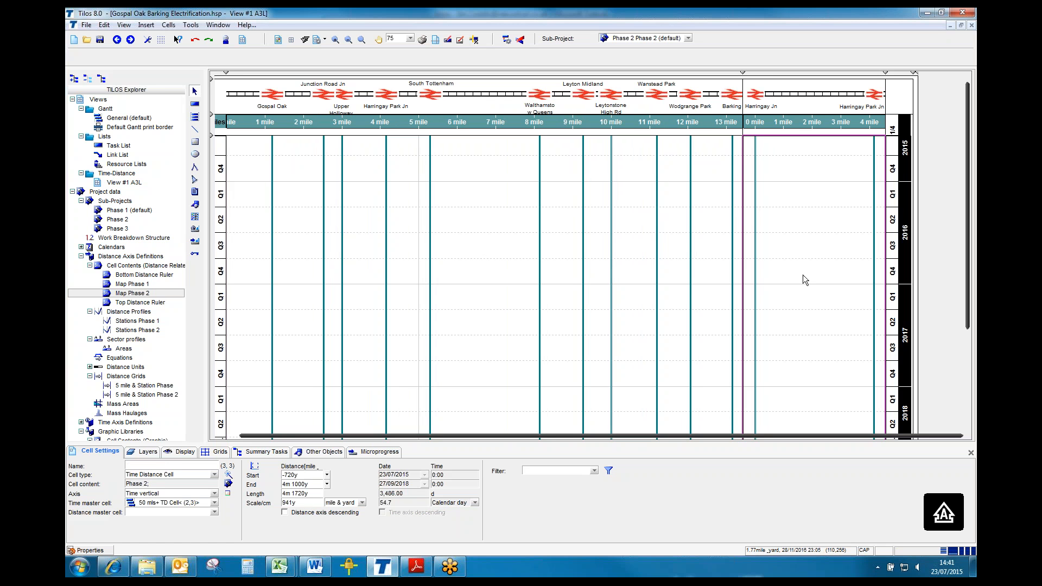
pyautogui.click(168, 25)
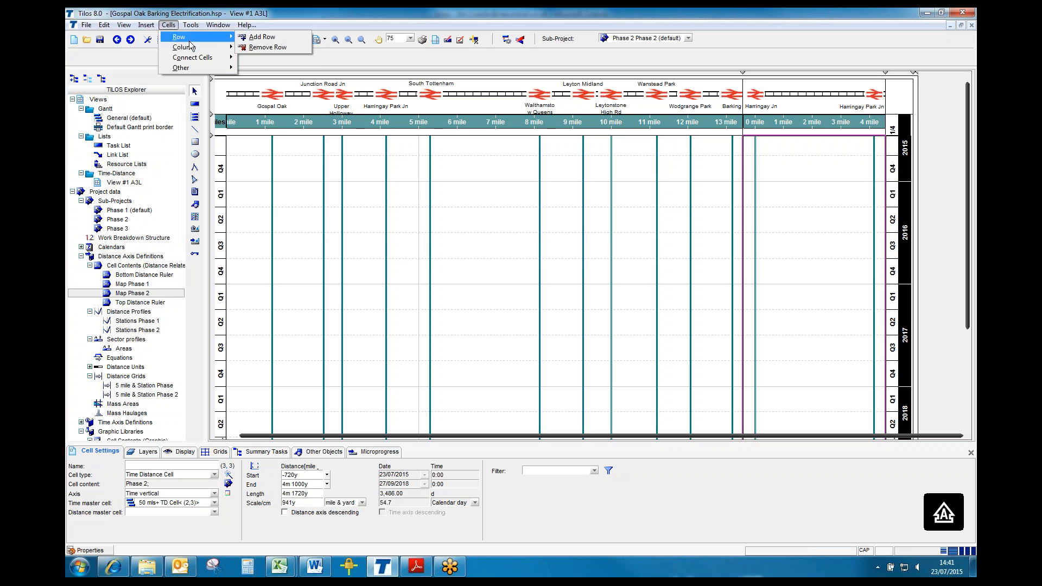
pyautogui.moveTo(193, 50)
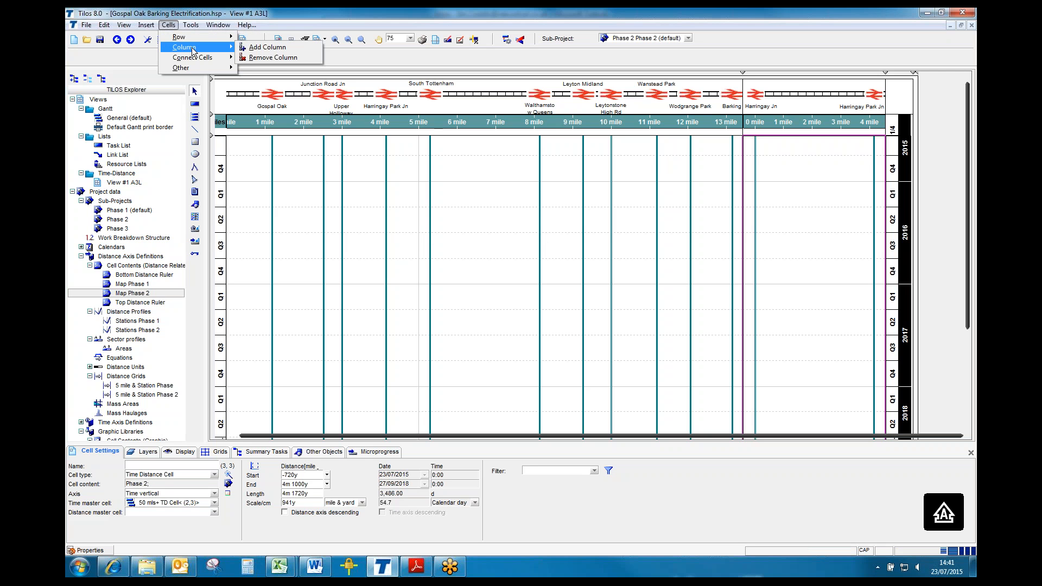
pyautogui.click(284, 56)
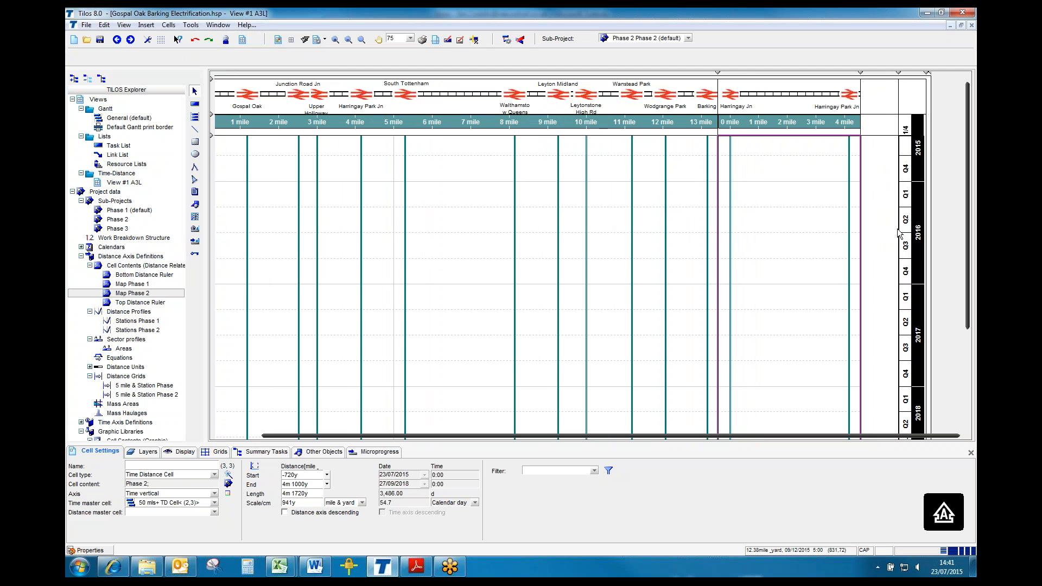
pyautogui.click(882, 215)
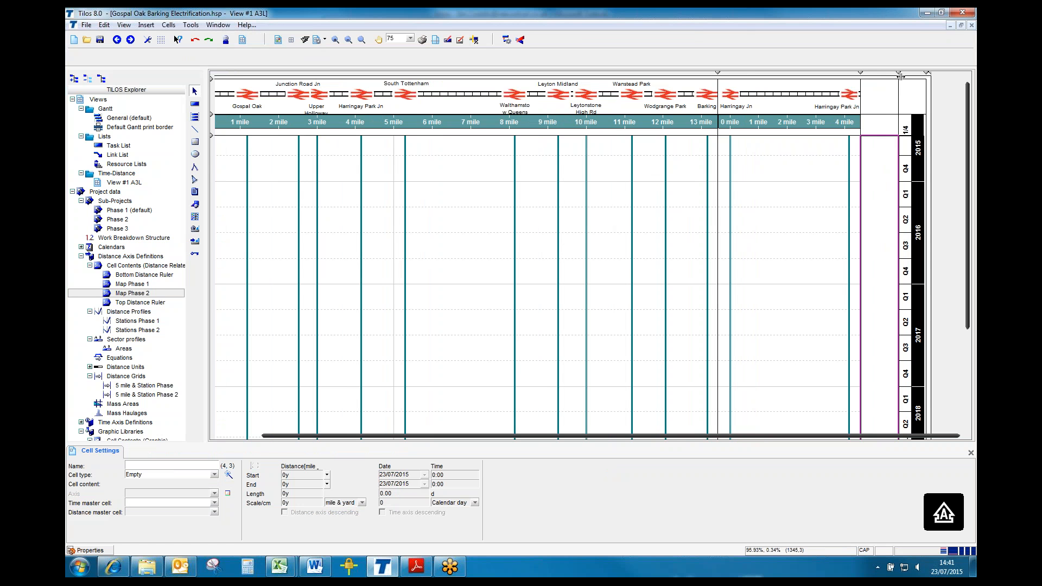
pyautogui.moveTo(900, 73); pyautogui.dragTo(928, 74)
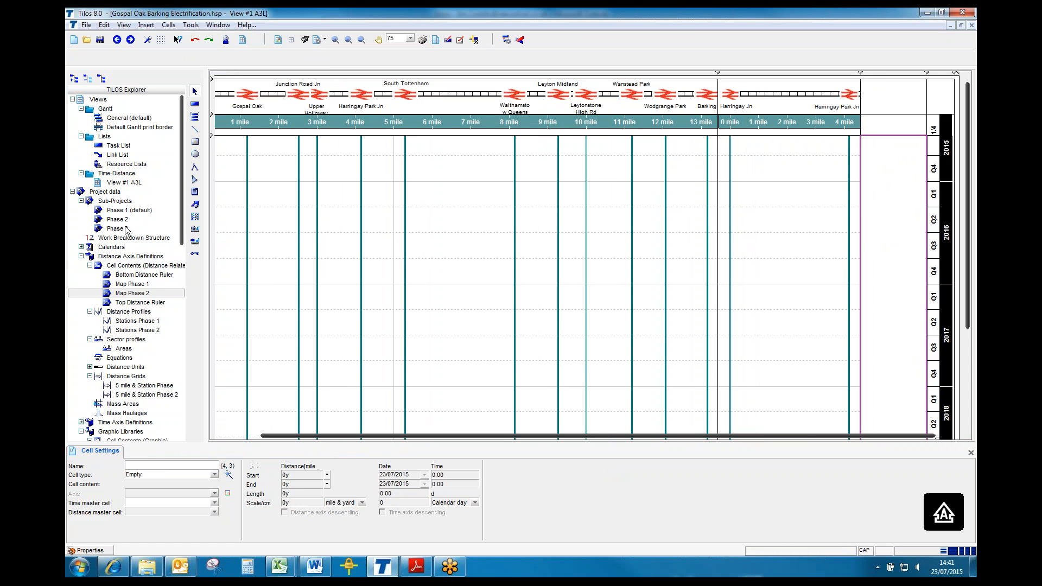
# Make the new column's empty cell a Time Distance Cell showing sub-project Phase 3, keeping its view range, with 50 mls+ TD Cell (2,3) as time master.
pyautogui.click(215, 475)
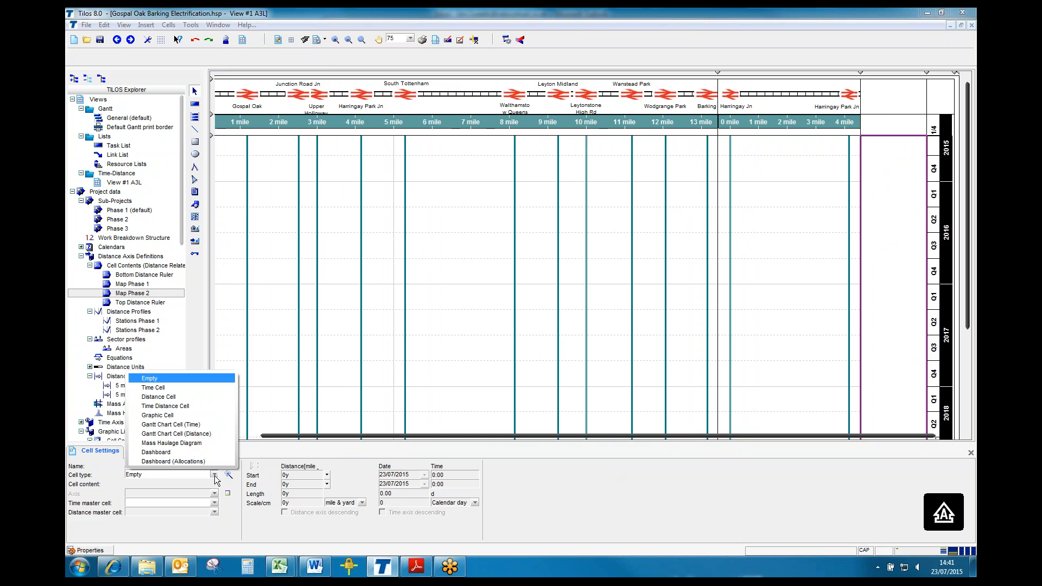
pyautogui.click(166, 407)
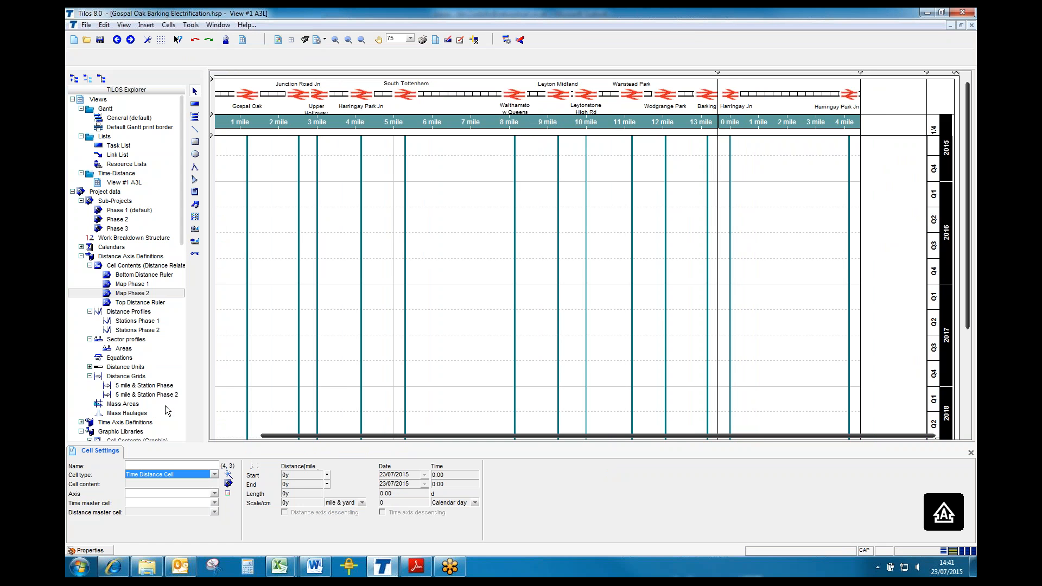
pyautogui.click(229, 483)
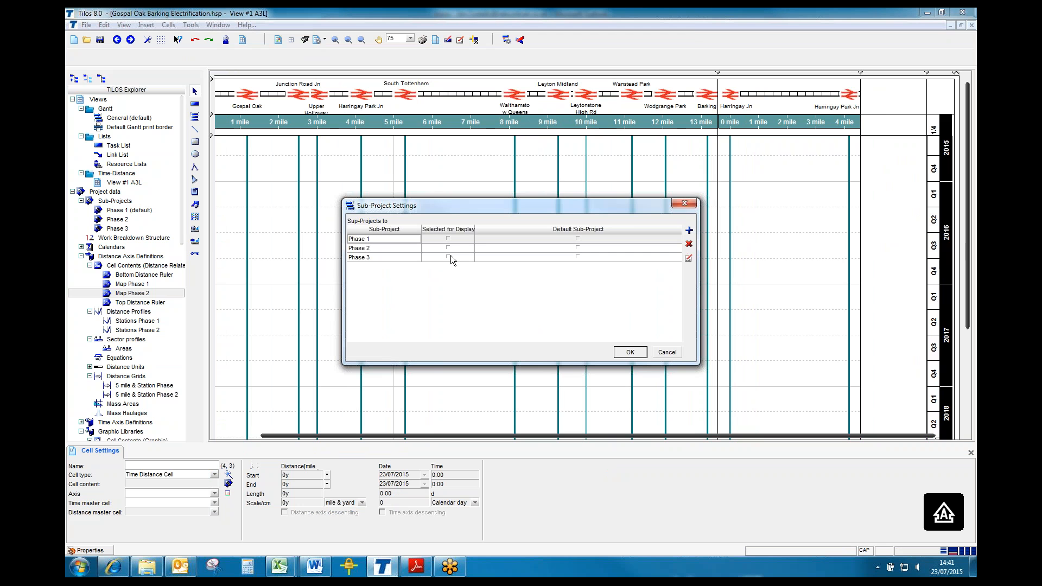
pyautogui.click(449, 256)
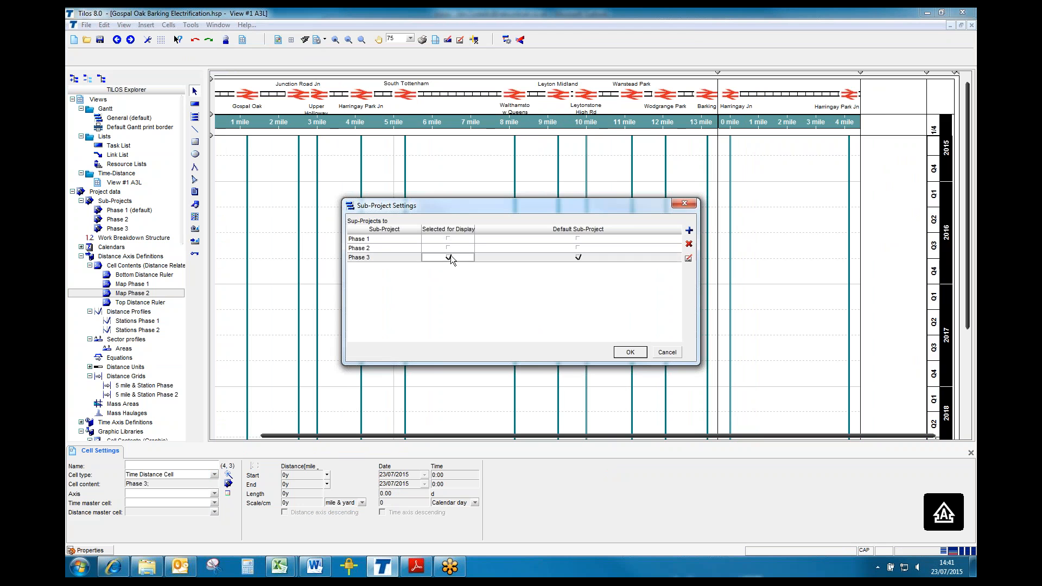
pyautogui.click(636, 352)
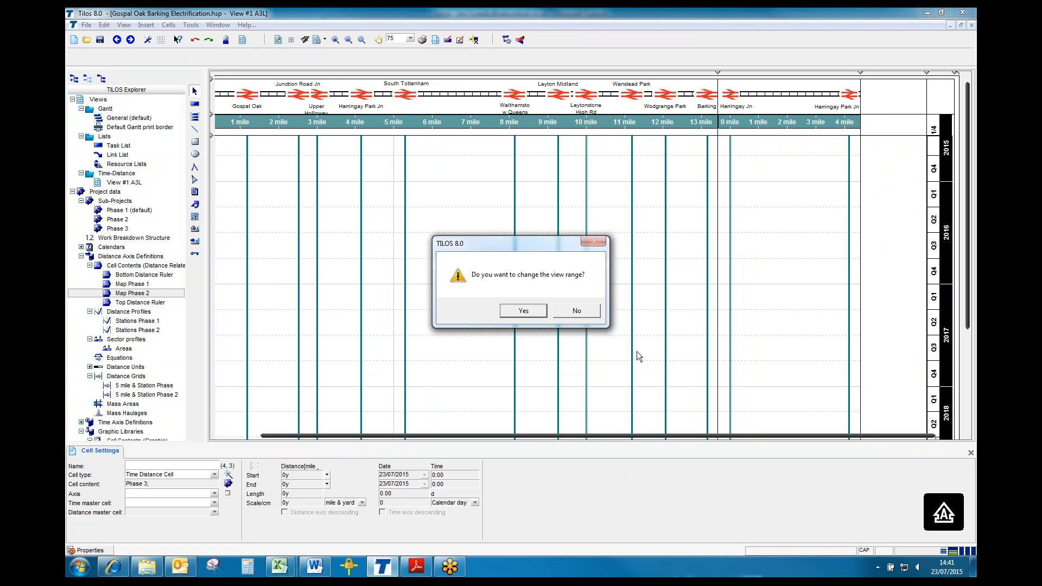
pyautogui.click(575, 310)
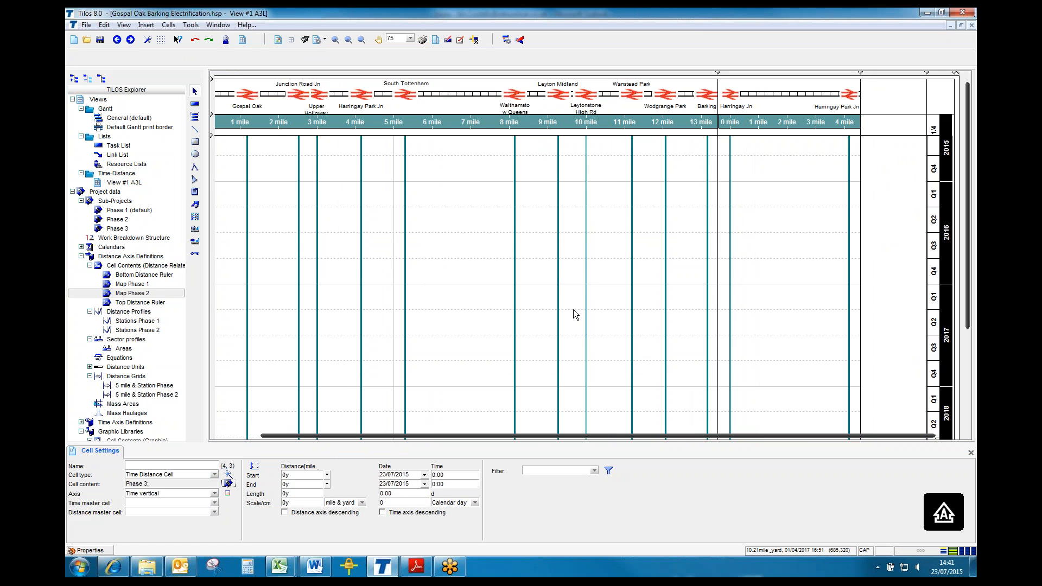
pyautogui.click(214, 504)
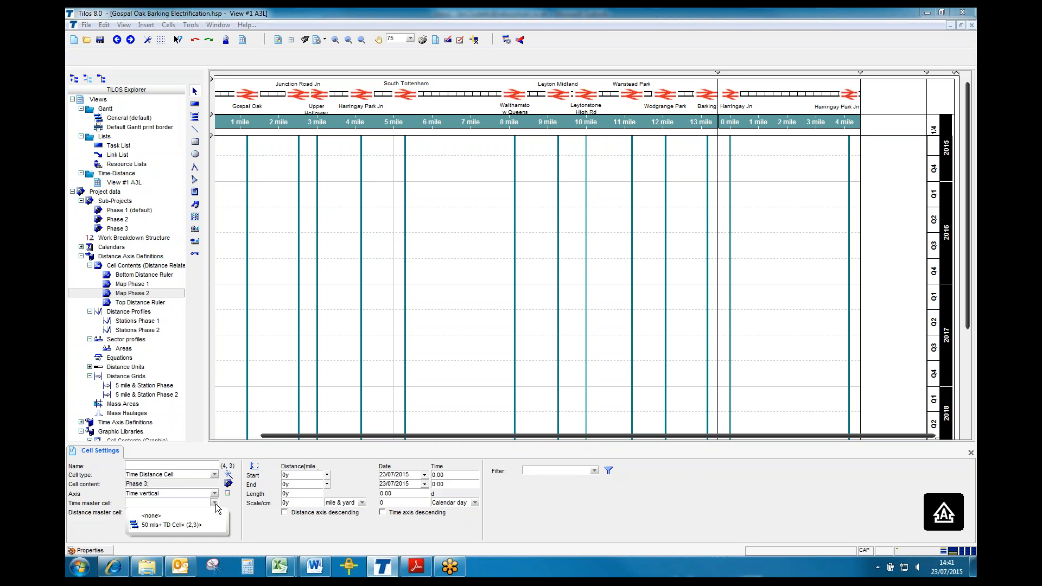
pyautogui.click(184, 525)
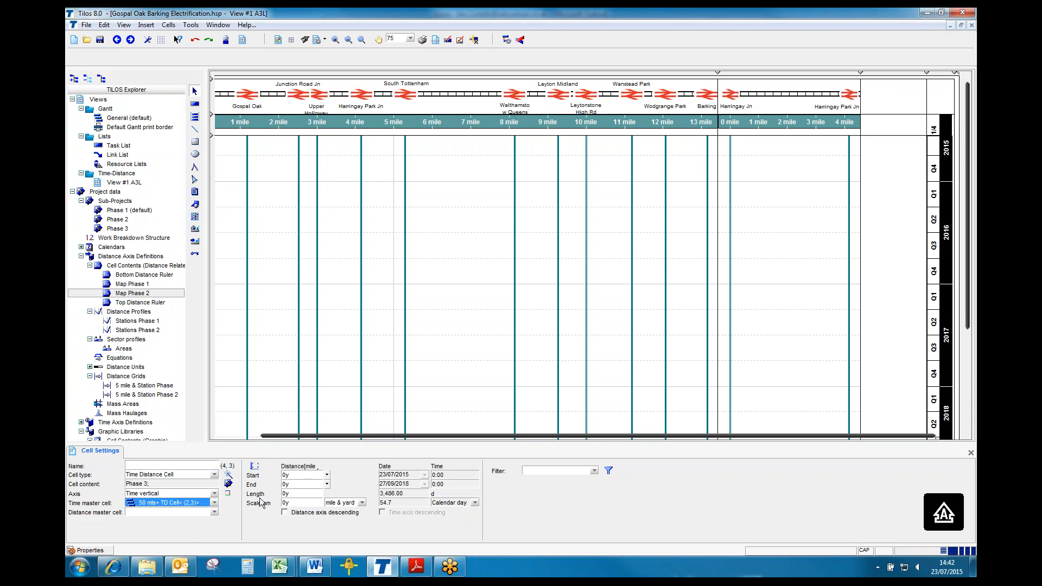
# Switch to the Network Rail Strategic Data workbook and look up the start point of Junction Road Junction in the Map sheet.
pyautogui.click(304, 476)
pyautogui.click(302, 485)
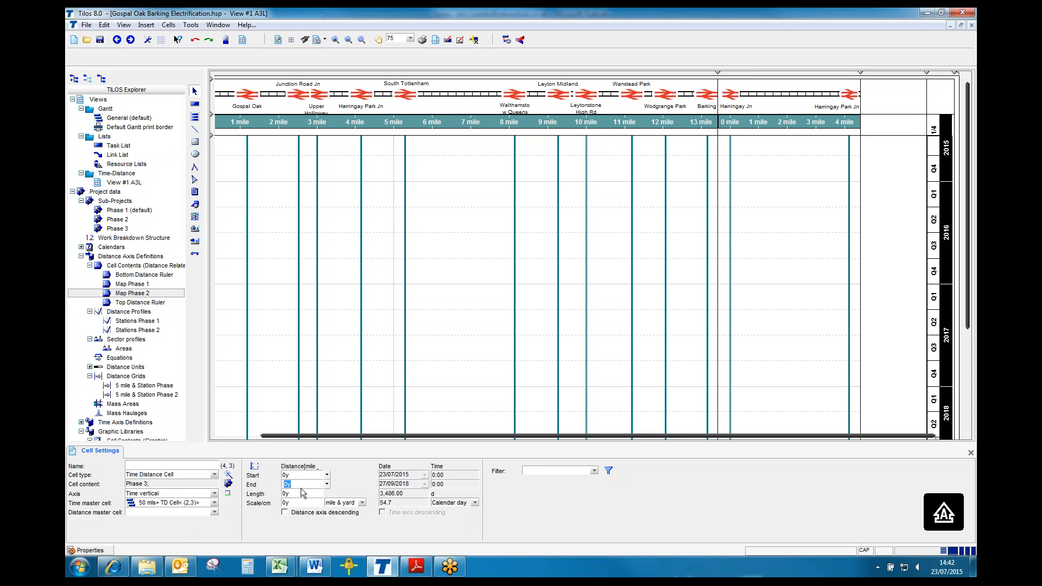
pyautogui.press('Return')
pyautogui.moveTo(280, 567)
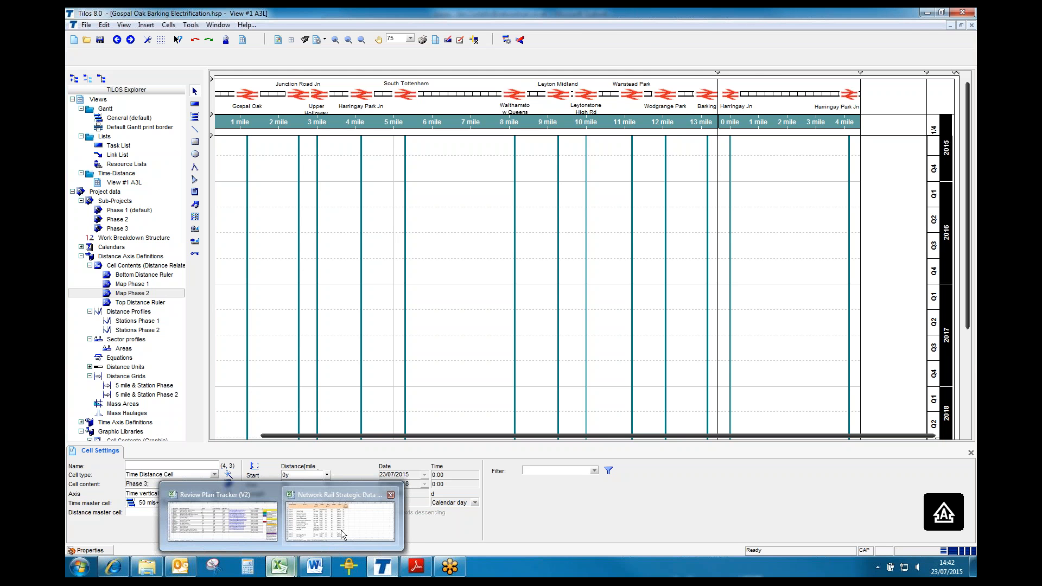
pyautogui.click(341, 530)
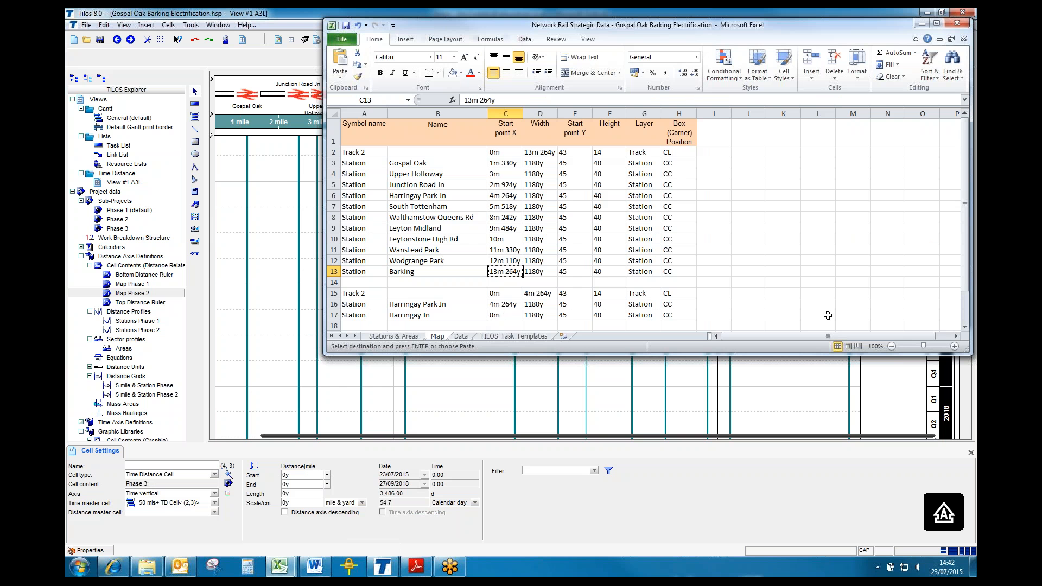
pyautogui.scroll(-4, 827, 316)
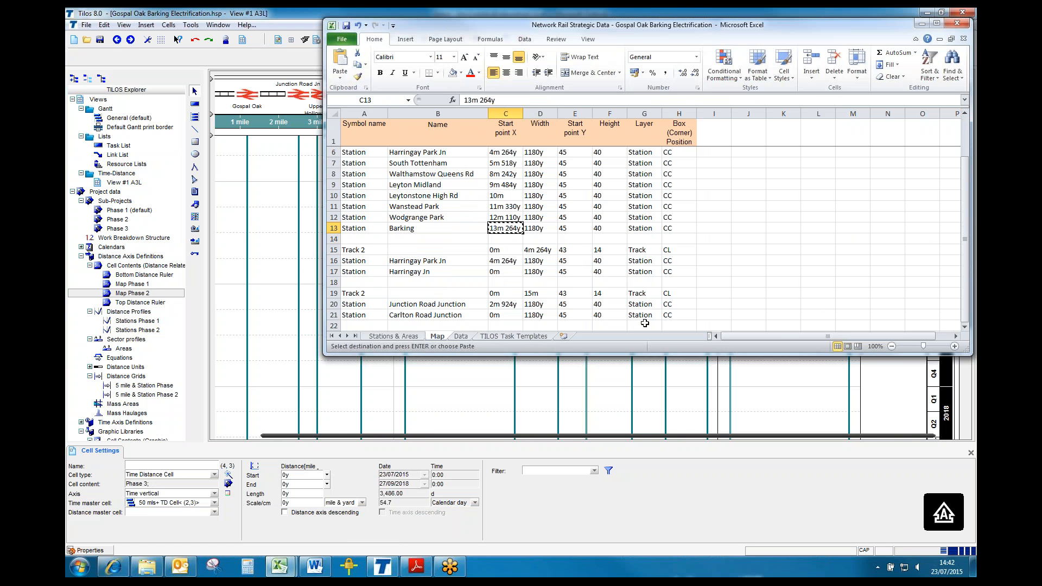
pyautogui.click(508, 305)
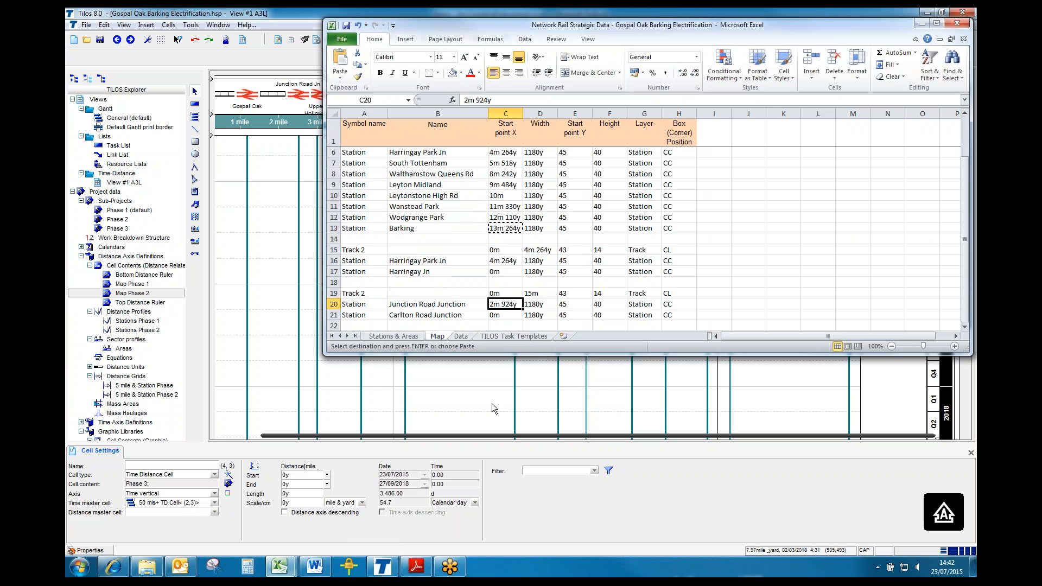
# Back in TILOS, set the Phase 3 cell's distance range from -500y to 2m 1400y and its scale to 785y per cm.
pyautogui.click(306, 476)
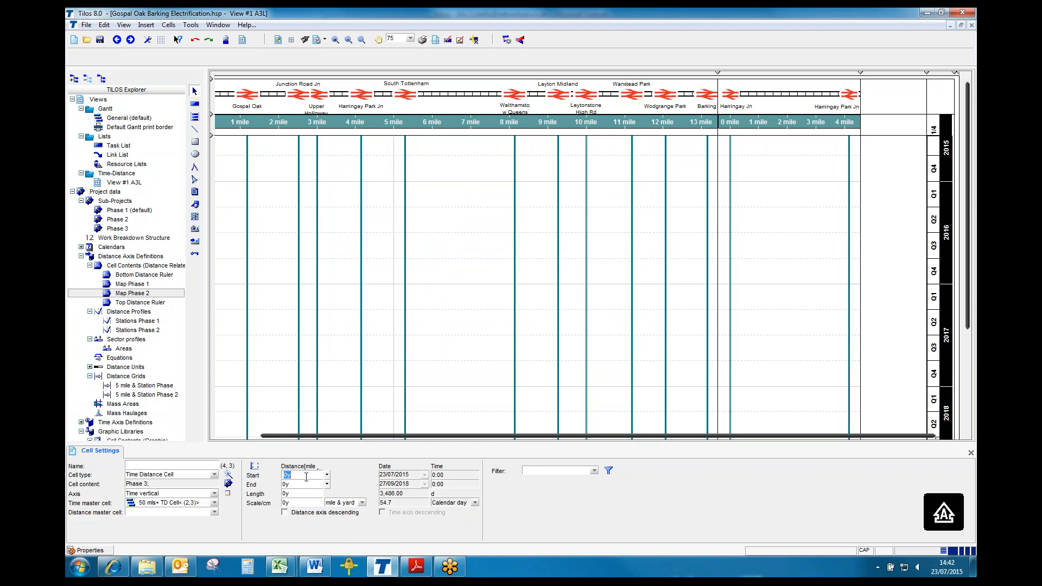
pyautogui.write('-500')
pyautogui.press('Return')
pyautogui.click(307, 485)
pyautogui.write('2m 1400y')
pyautogui.press('Return')
pyautogui.doubleClick(301, 503)
pyautogui.write('785')
pyautogui.press('Return')
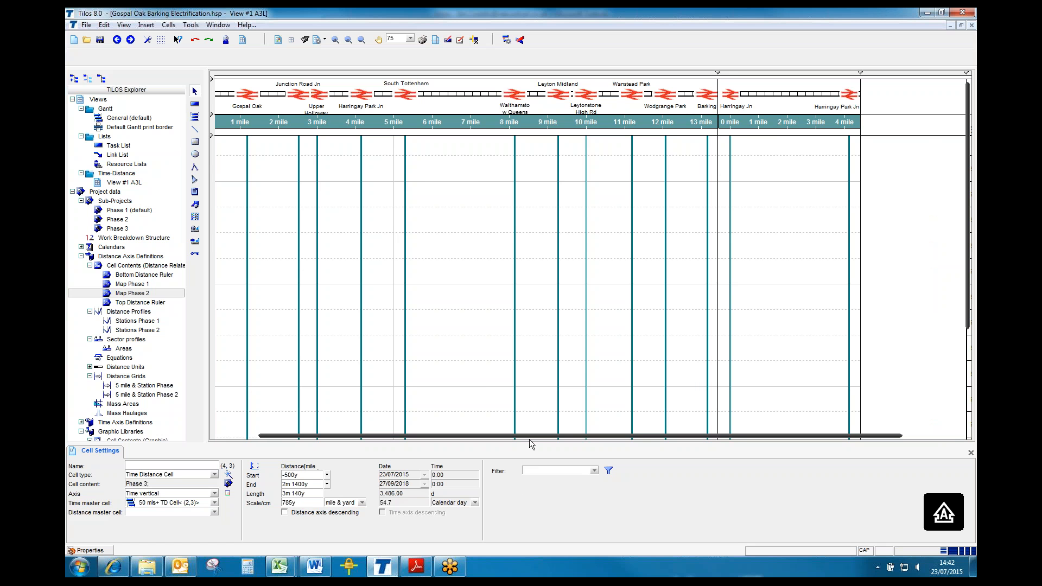
# Make the empty cell above the Phase 3 time-distance cell a Distance Cell showing Top Distance Ruler, with cell (4,3) as distance master.
pyautogui.moveTo(531, 436); pyautogui.dragTo(613, 437)
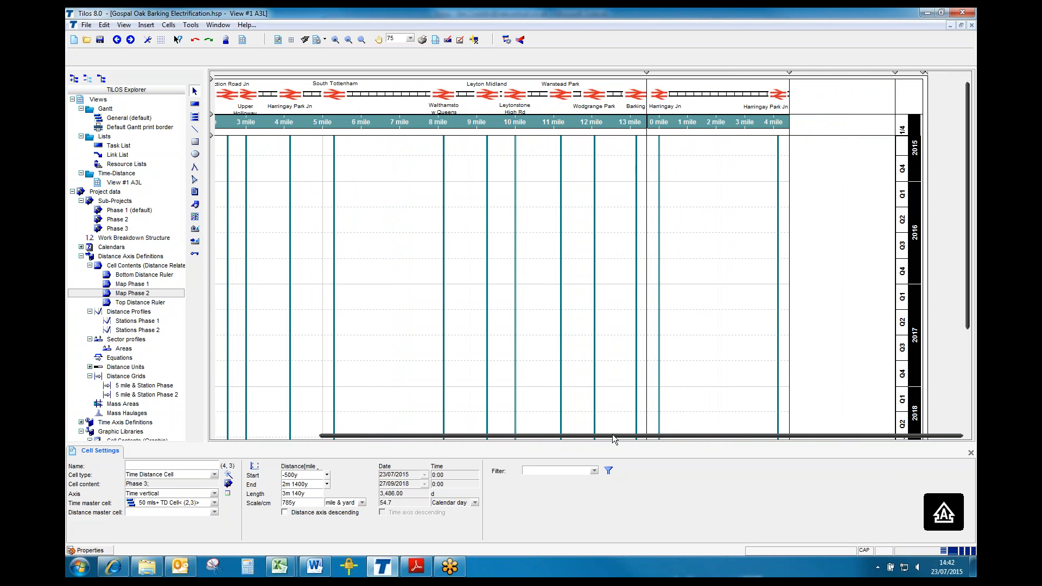
pyautogui.click(821, 128)
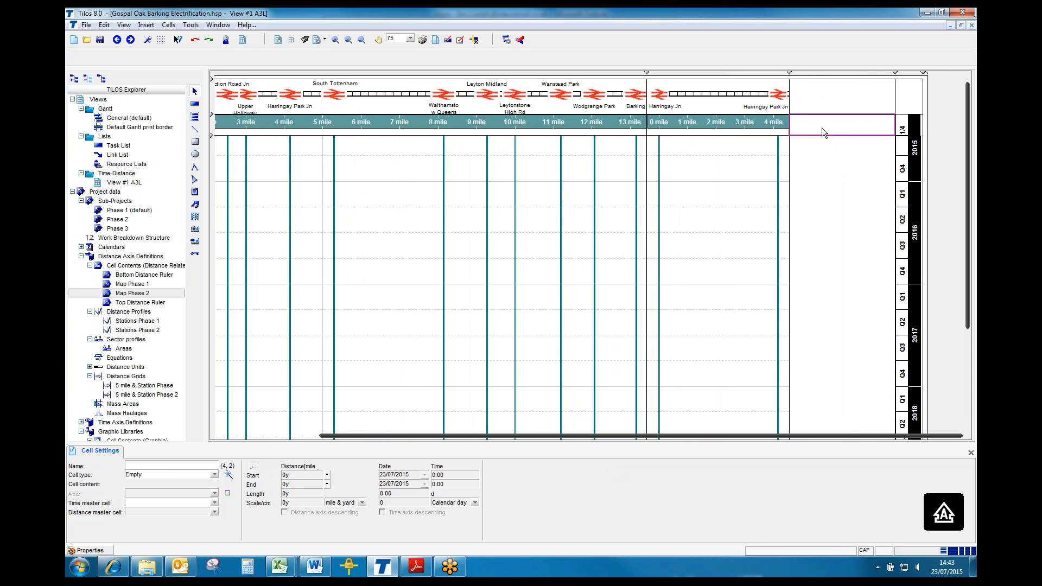
pyautogui.click(215, 475)
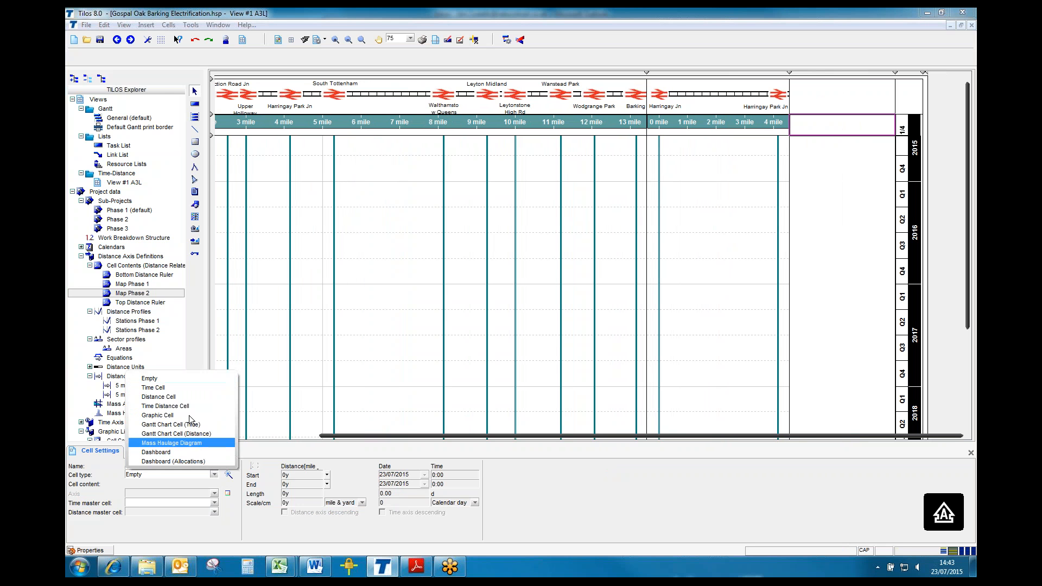
pyautogui.click(174, 394)
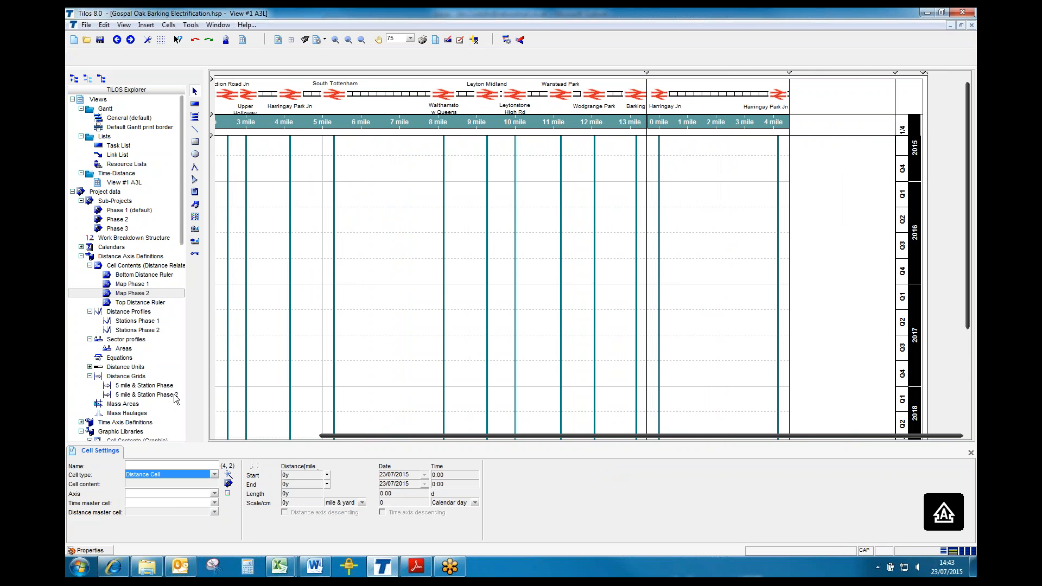
pyautogui.click(229, 484)
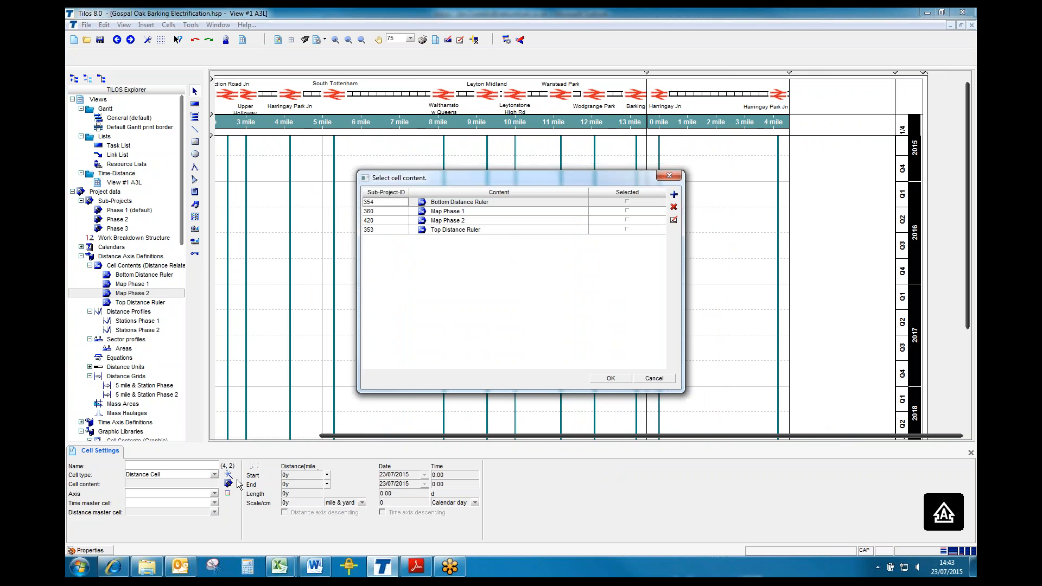
pyautogui.click(628, 229)
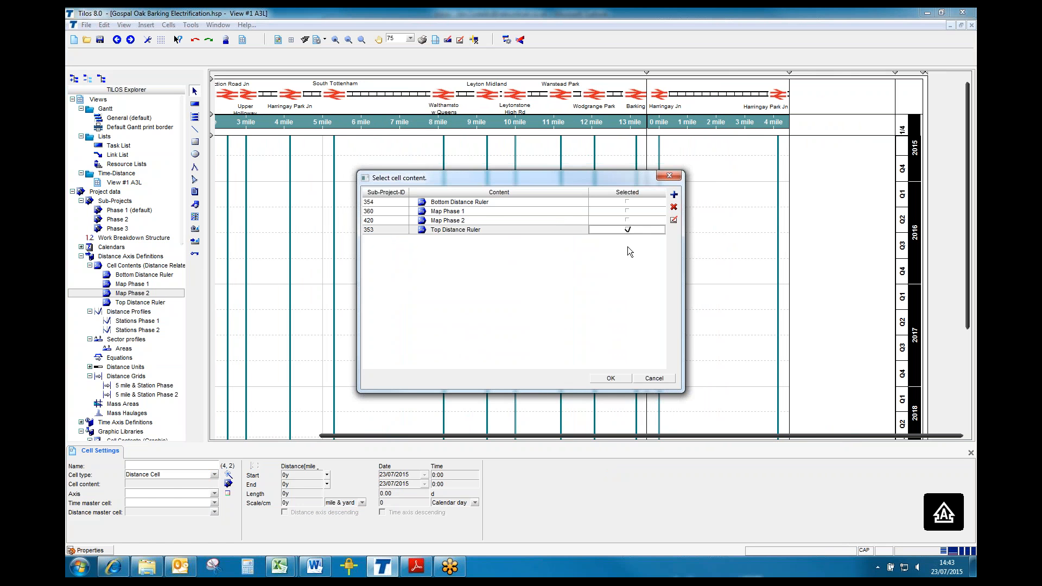
pyautogui.click(613, 377)
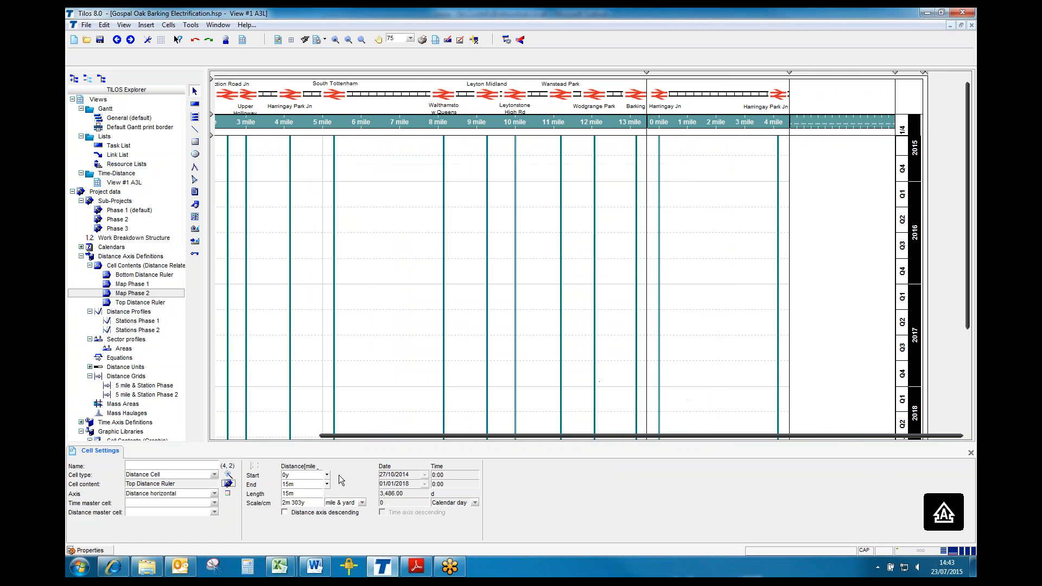
pyautogui.click(214, 512)
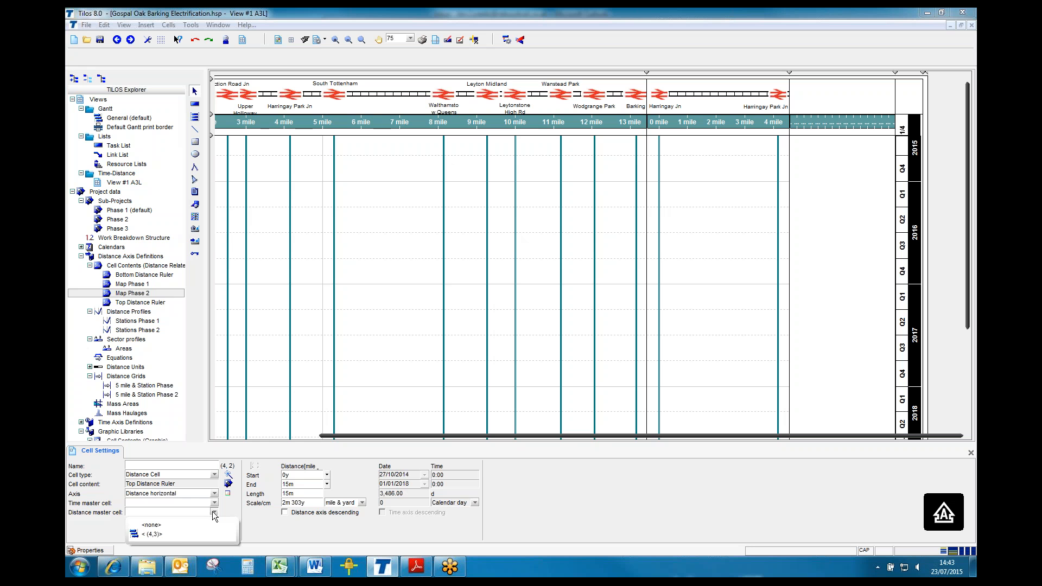
pyautogui.click(157, 534)
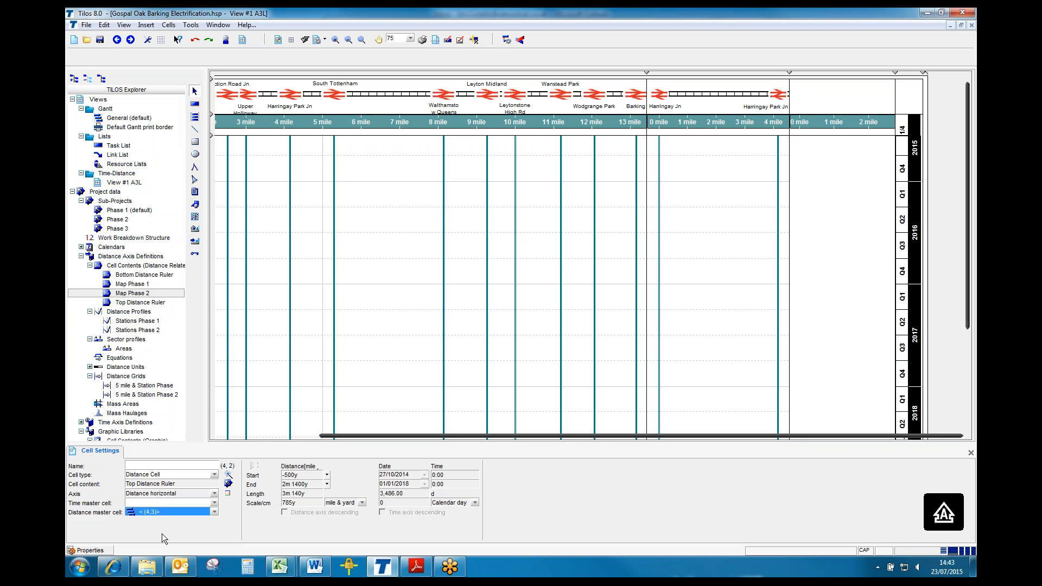
# Name the Phase 3 time-distance cell P3 TD Cell.
pyautogui.click(838, 320)
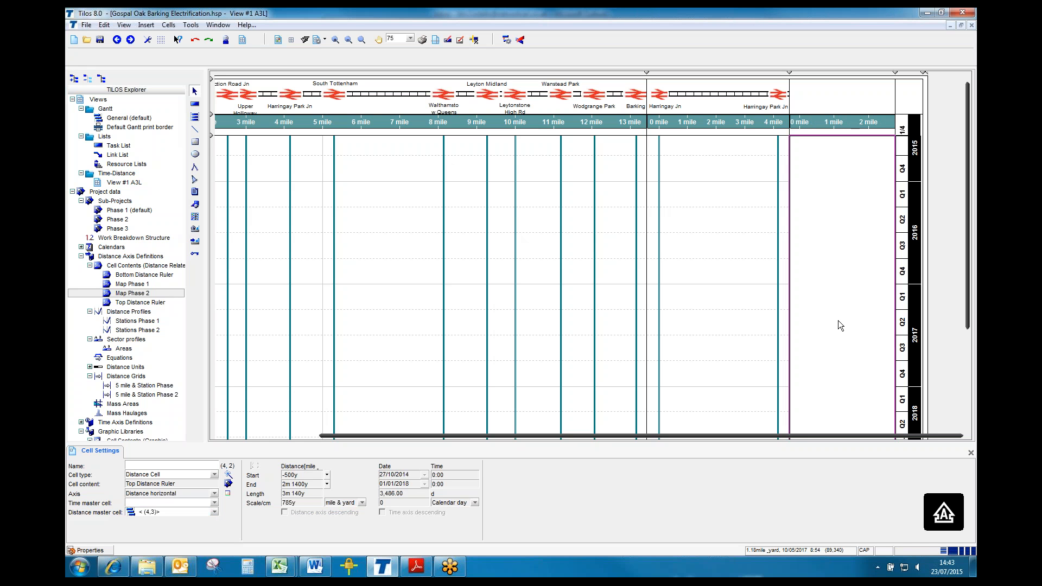
pyautogui.click(166, 467)
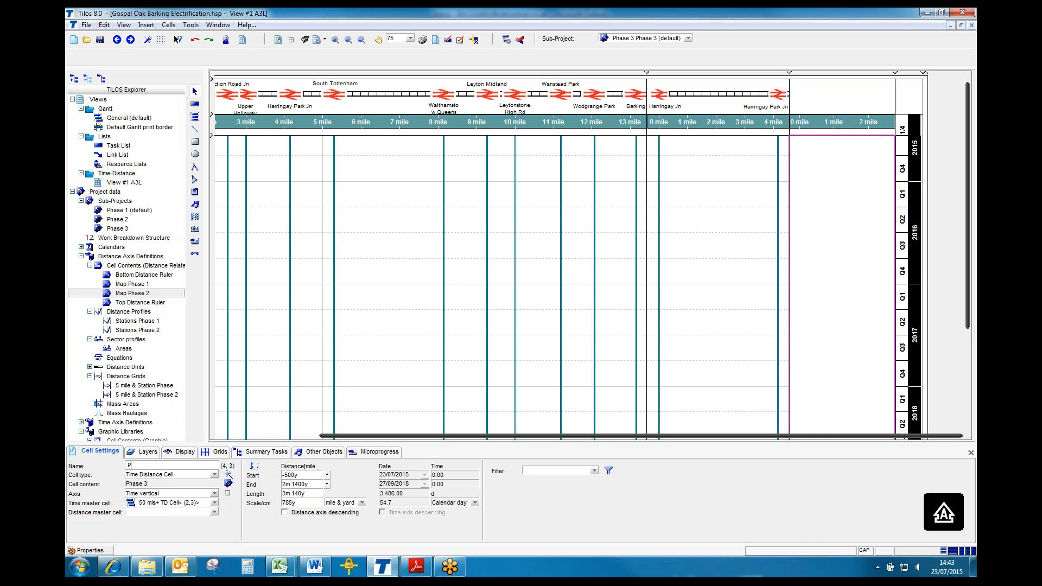
pyautogui.write('P3 TD Cell')
pyautogui.press('Tab')
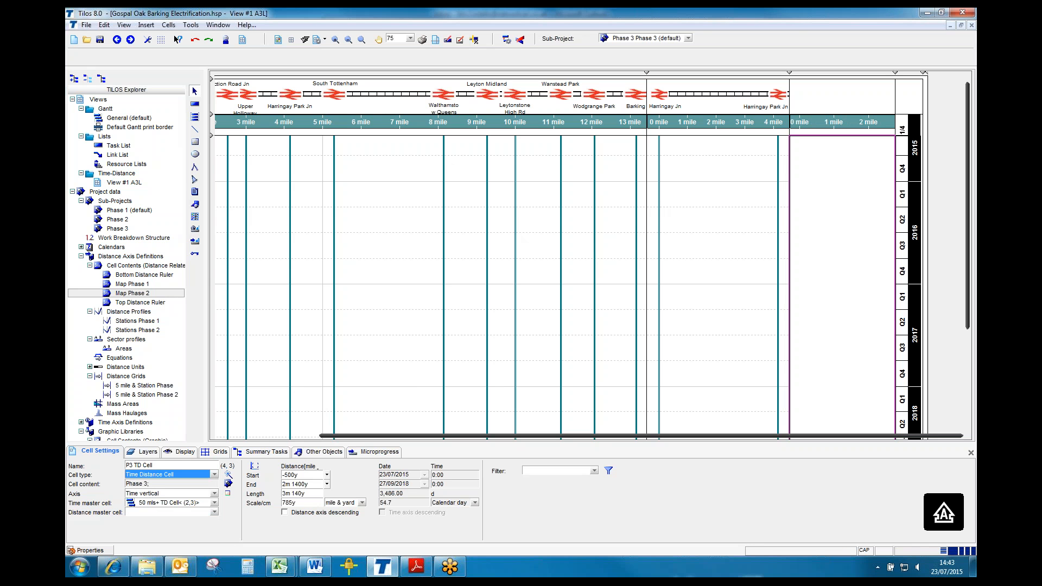
# Name the Phase 2 time-distance cell P2 TD Cell and rename the Phase 1 time-distance cell P1 TD Cell.
pyautogui.click(722, 278)
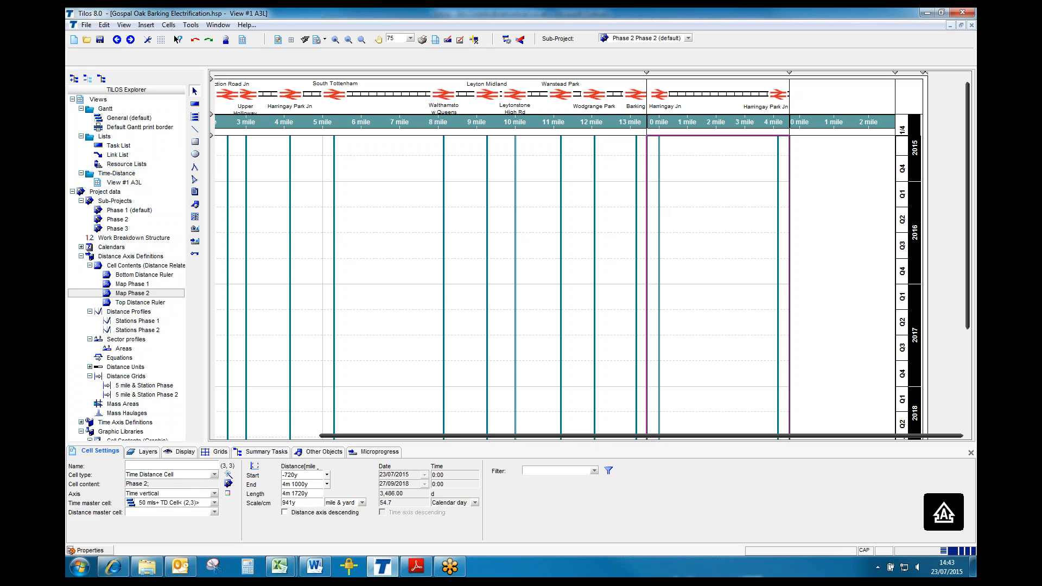
pyautogui.write('P2 TD Cell')
pyautogui.press('Tab')
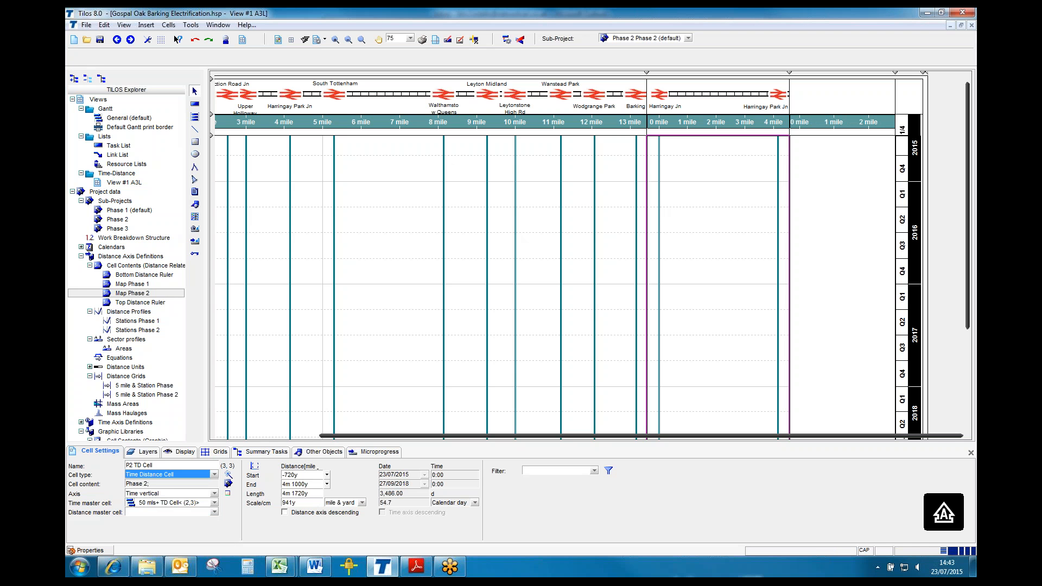
pyautogui.click(516, 287)
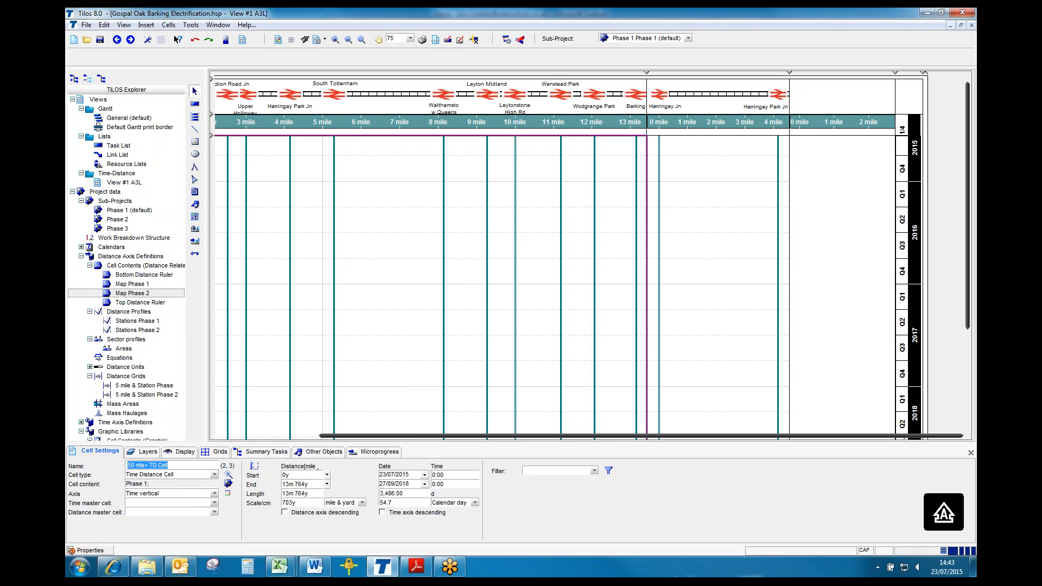
pyautogui.write('P1 TD Cell')
pyautogui.press('Tab')
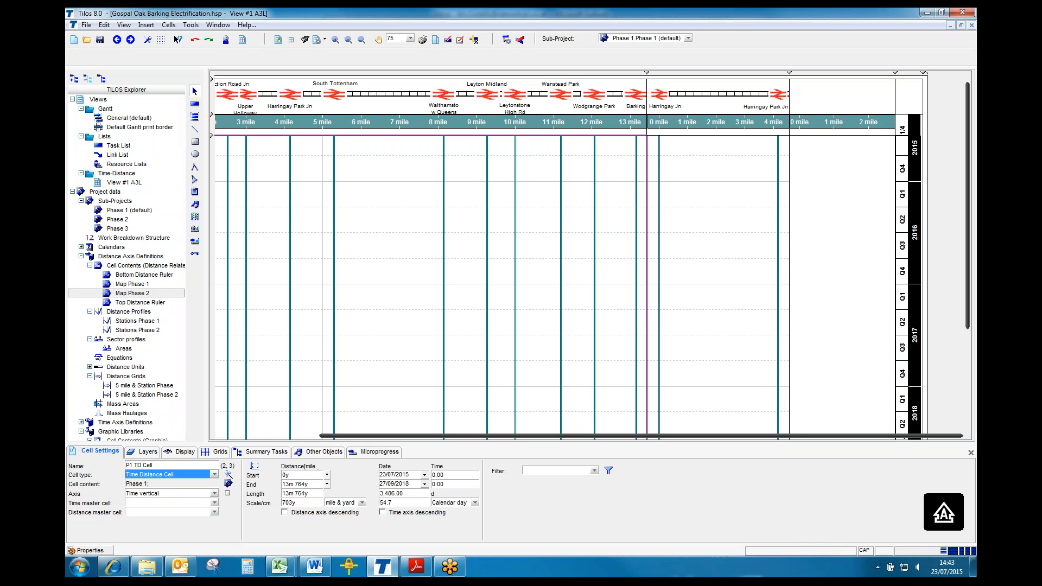
# Check which time master cell the Phase 2 and Phase 3 time-distance cells use.
pyautogui.click(699, 239)
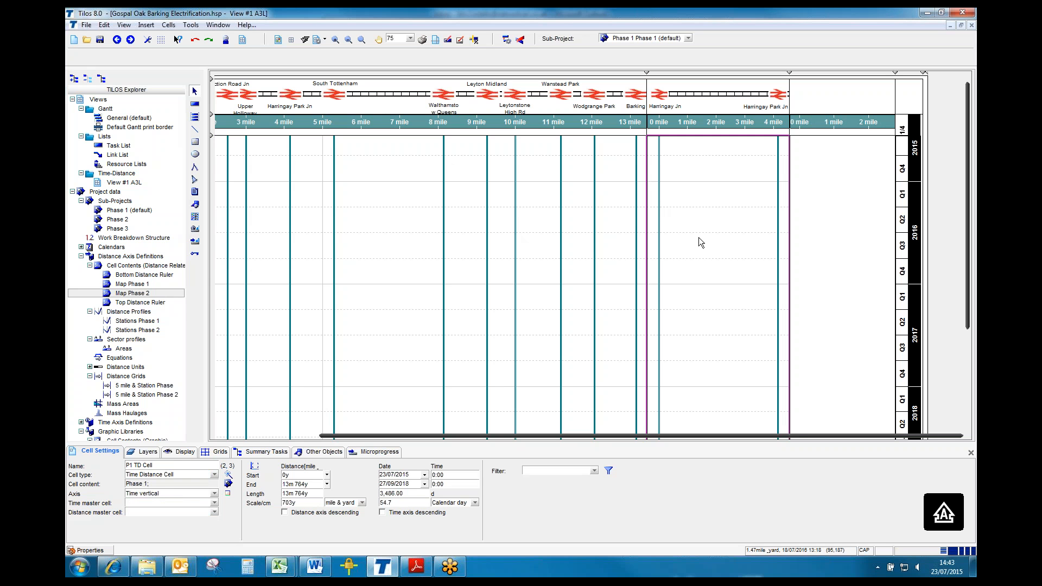
pyautogui.click(155, 506)
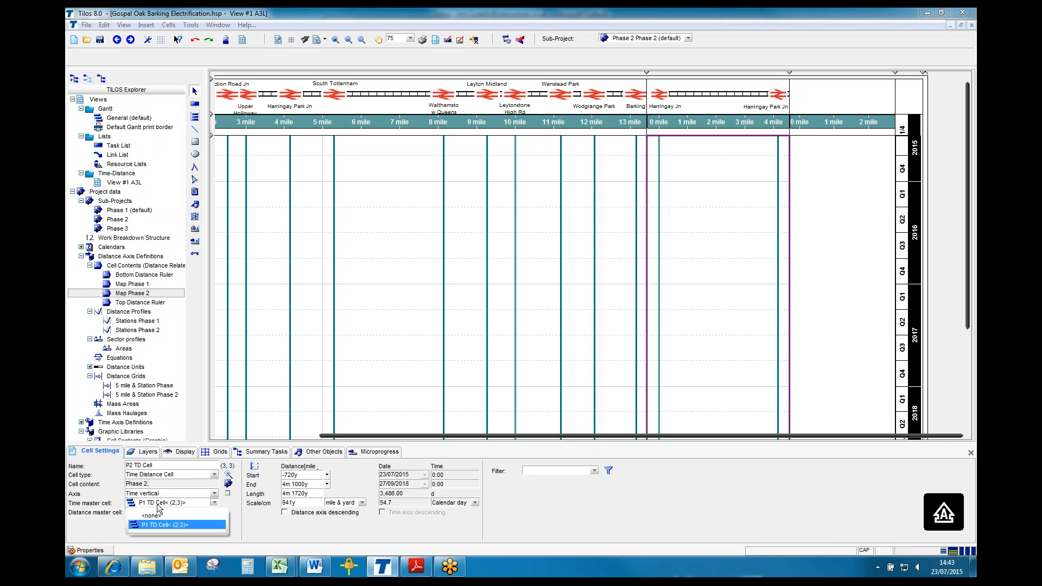
pyautogui.click(159, 507)
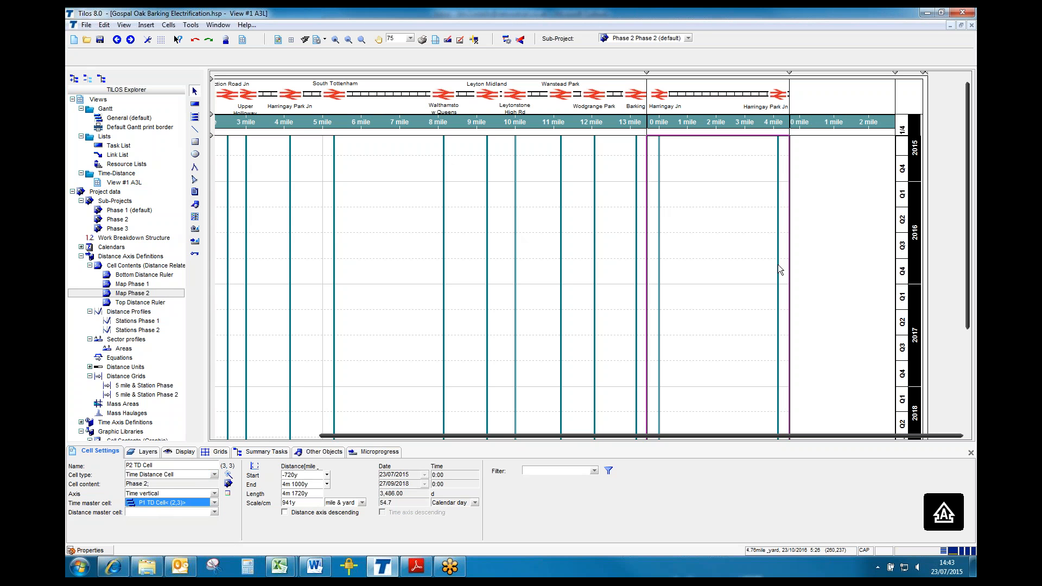
pyautogui.click(821, 238)
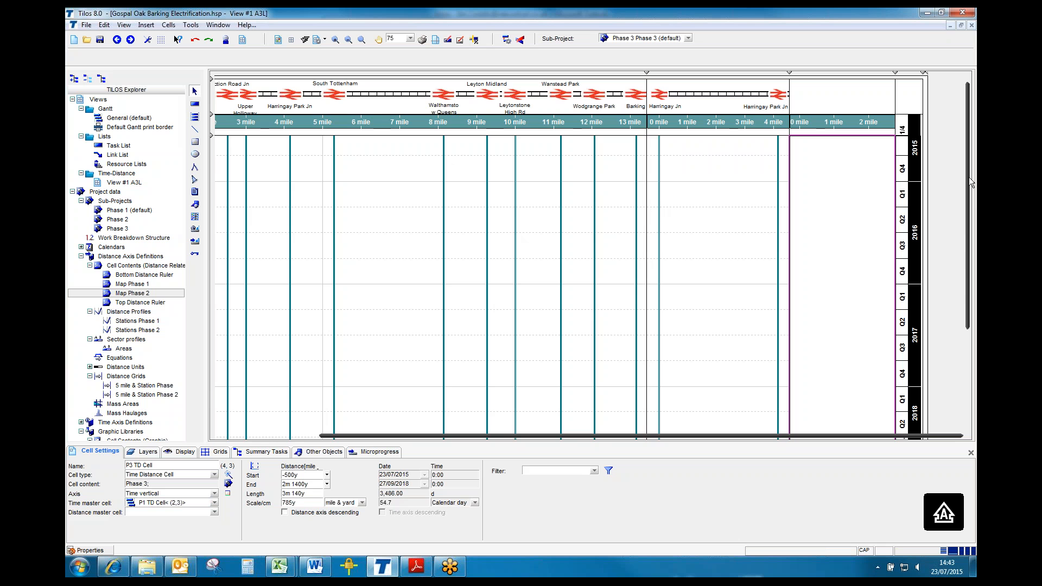
# Make the empty cell below the Phase 3 time-distance cell a Distance Cell showing Bottom Distance Ruler, with P3 TD Cell (4,3) as distance master.
pyautogui.moveTo(969, 178); pyautogui.dragTo(965, 287)
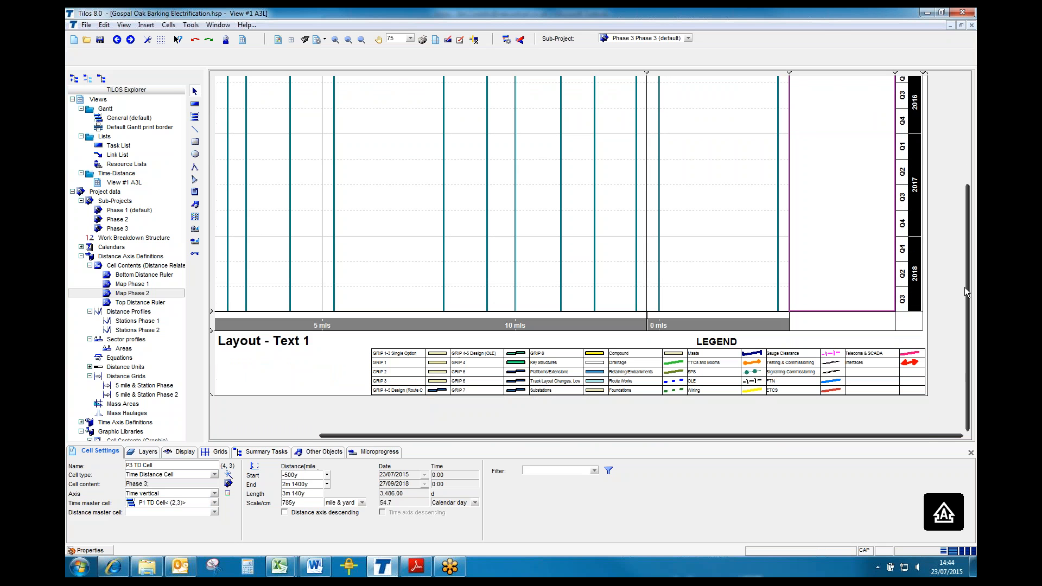
pyautogui.click(847, 322)
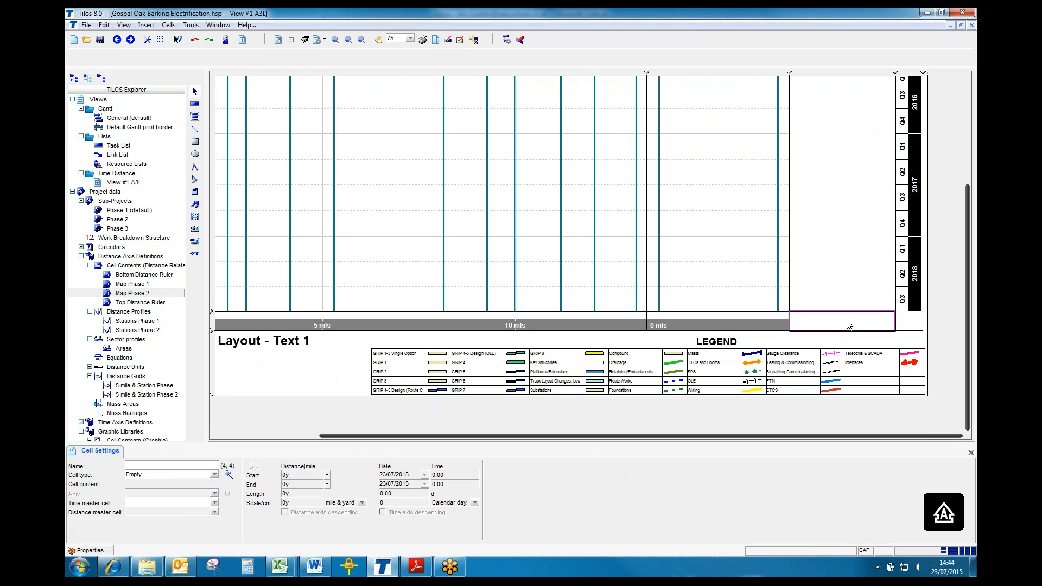
pyautogui.click(214, 475)
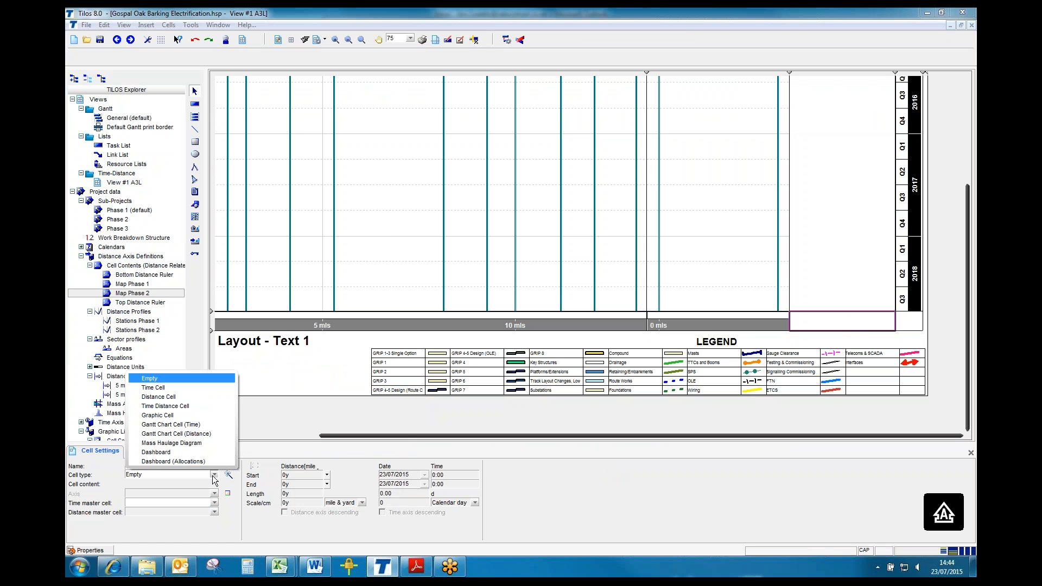
pyautogui.click(166, 399)
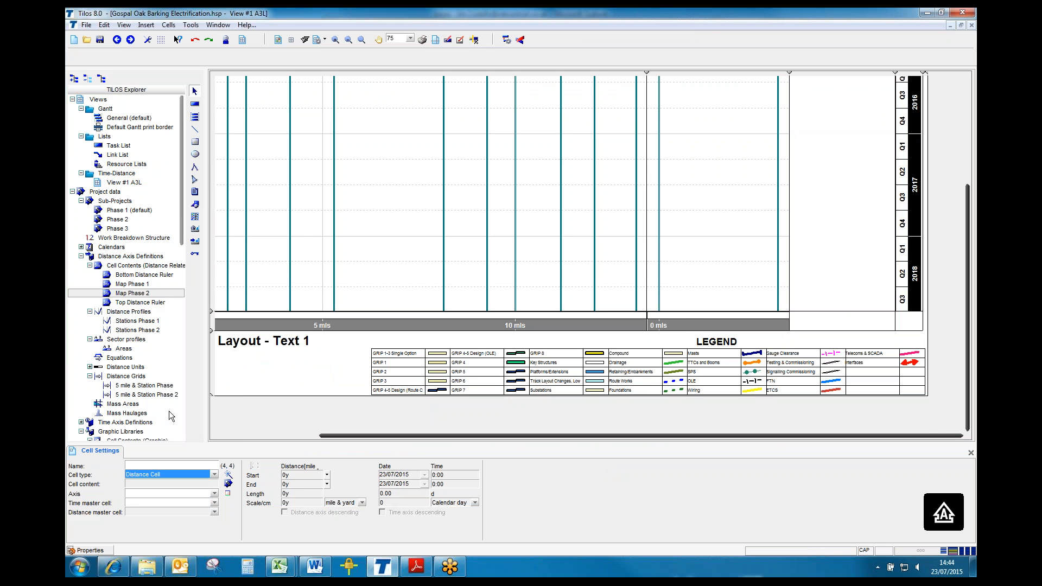
pyautogui.click(227, 483)
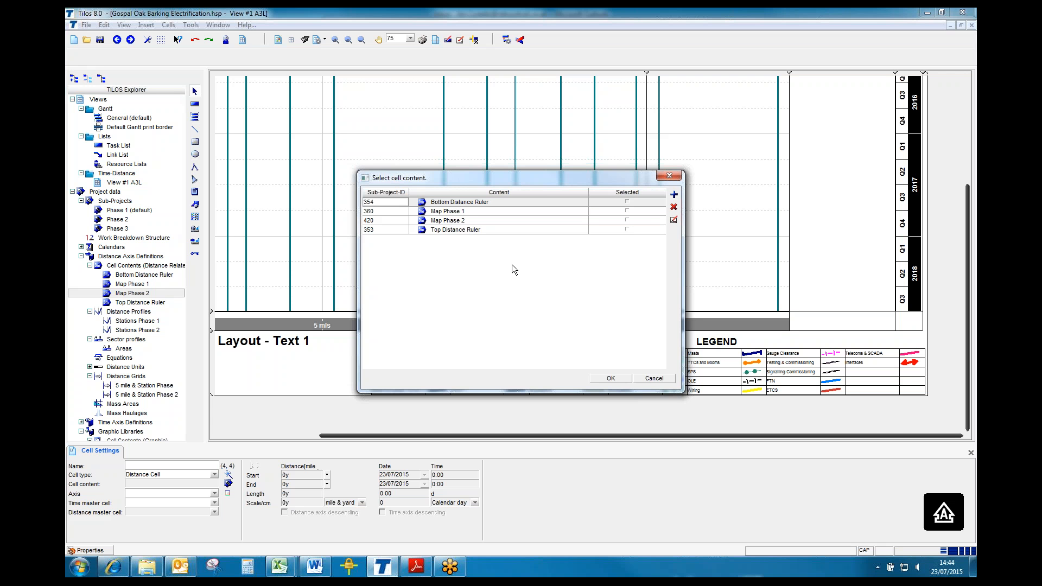
pyautogui.click(629, 203)
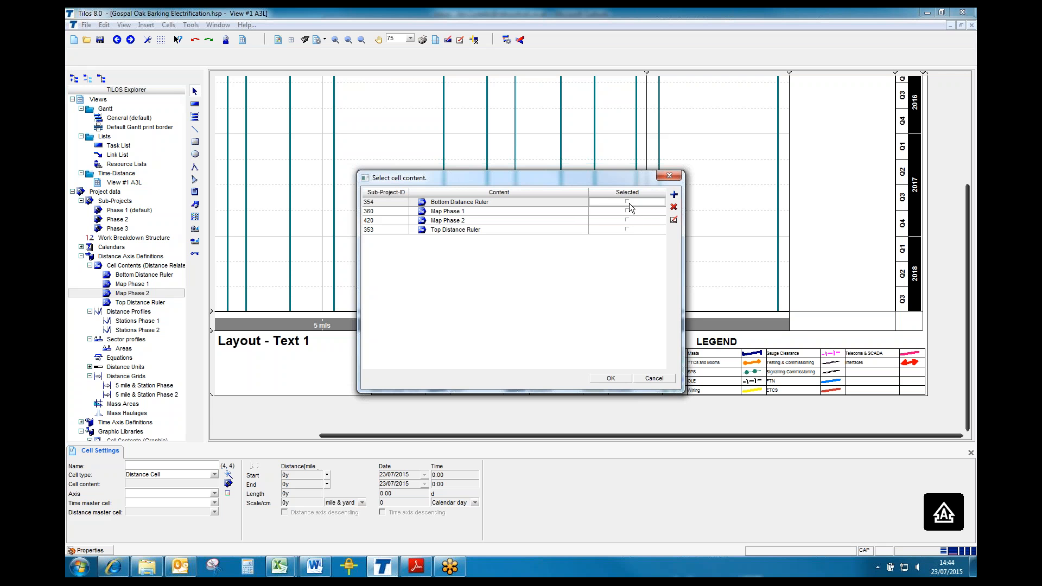
pyautogui.click(619, 379)
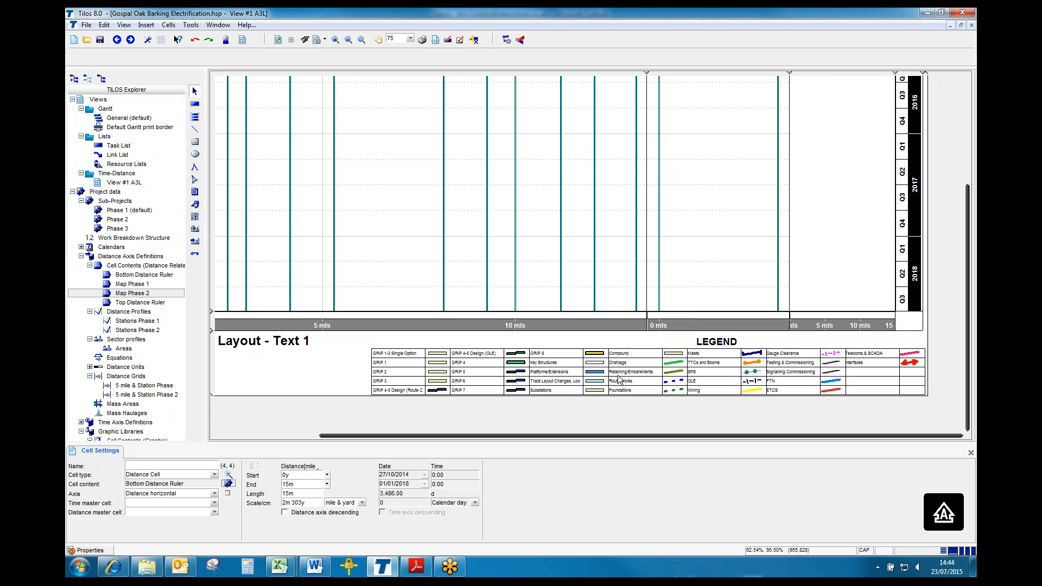
pyautogui.click(215, 513)
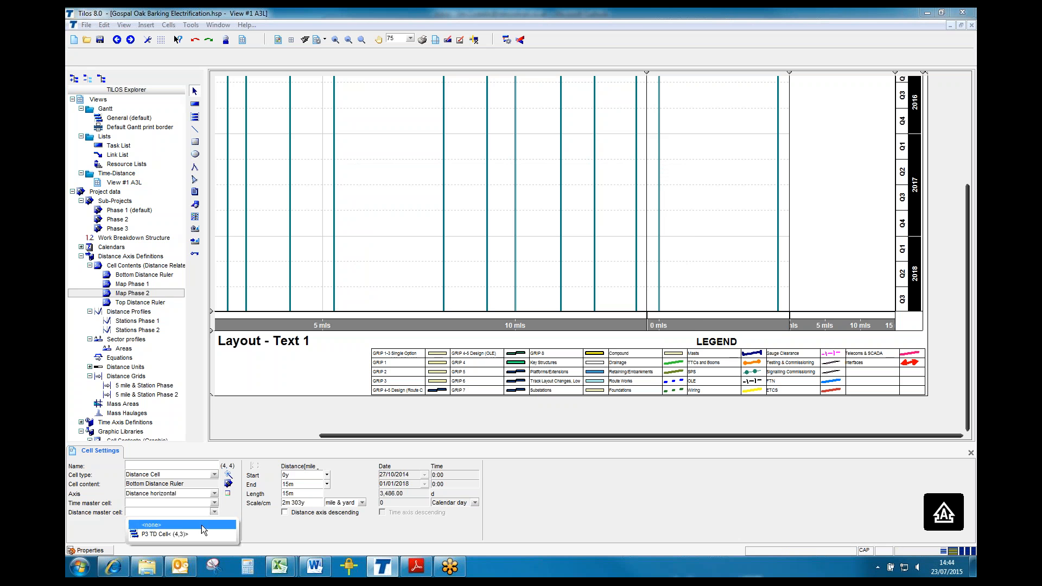
pyautogui.click(174, 535)
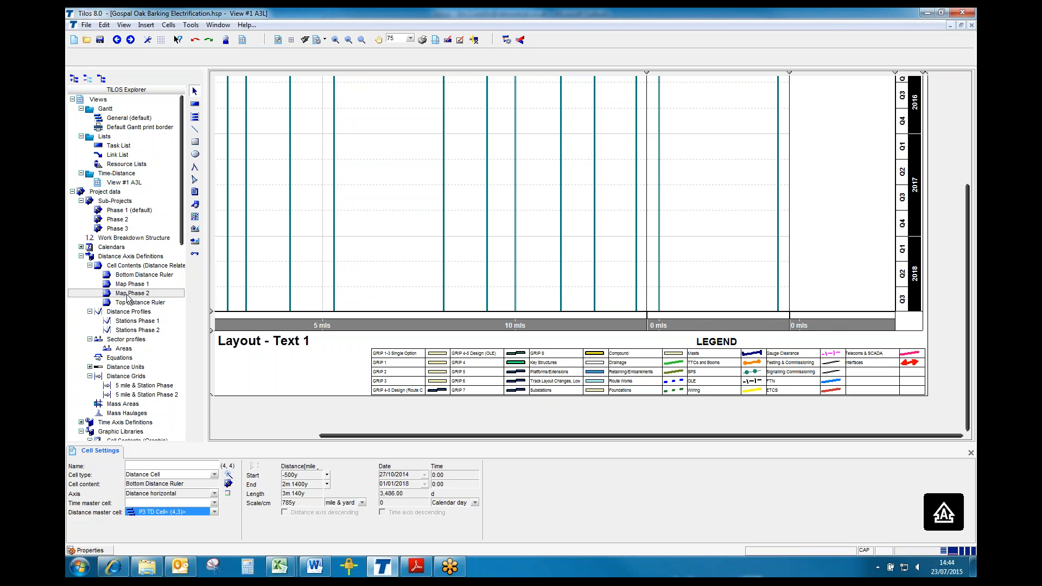
# Duplicate the distance grid 5 mile & Station Phase 2.
pyautogui.click(143, 396)
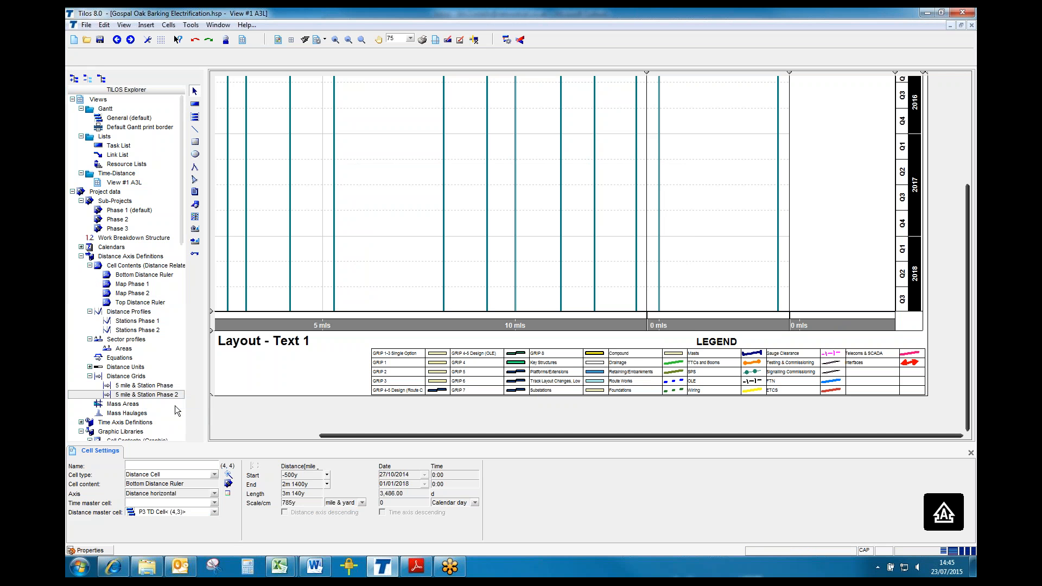
pyautogui.rightClick(162, 395)
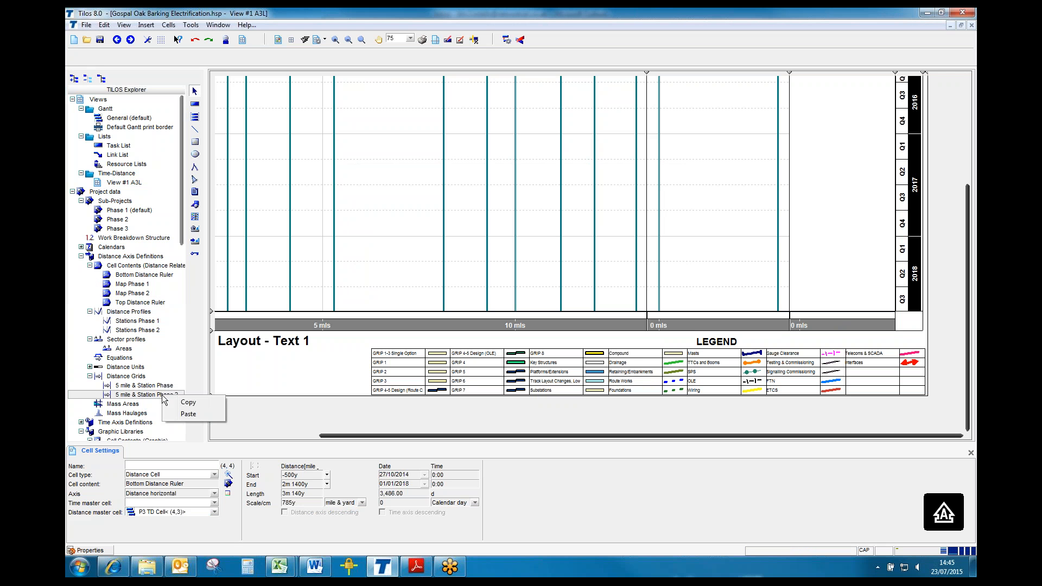
pyautogui.click(188, 414)
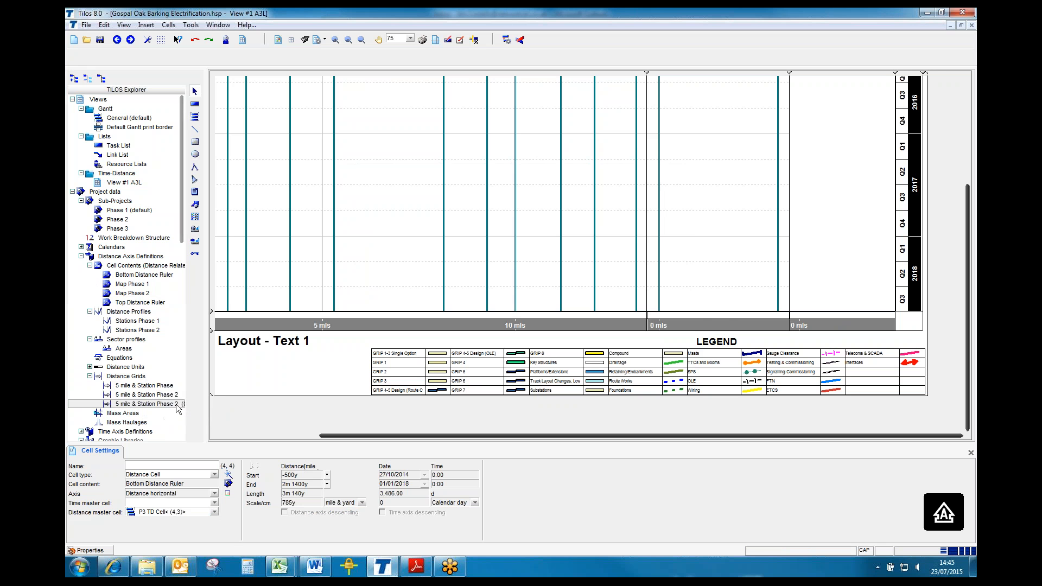
# Rename the copied distance grid as 5 mile & Station Phase 3.
pyautogui.doubleClick(177, 405)
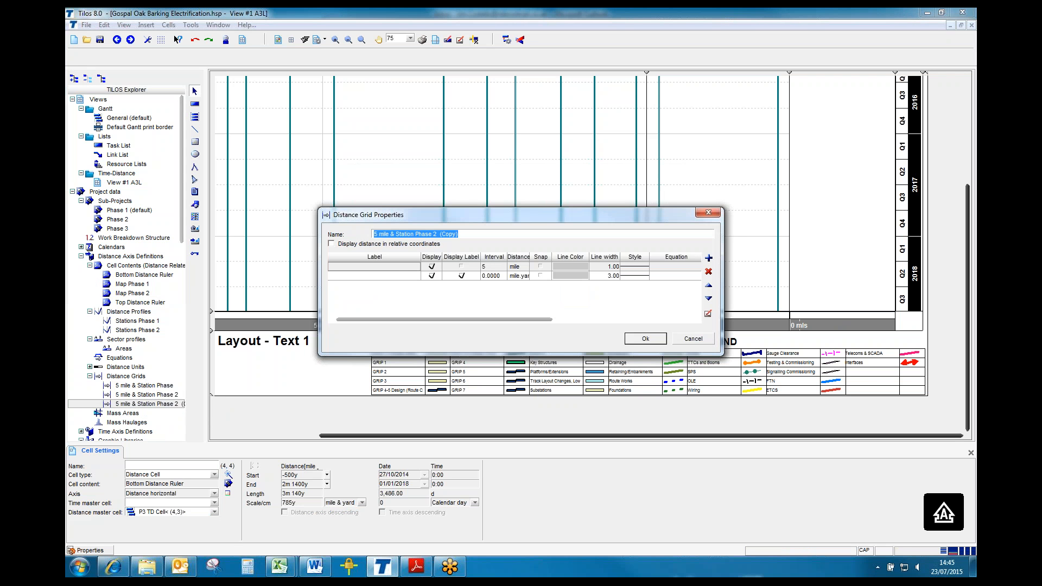
pyautogui.click(472, 236)
pyautogui.press('BackSpace')
pyautogui.press('BackSpace')
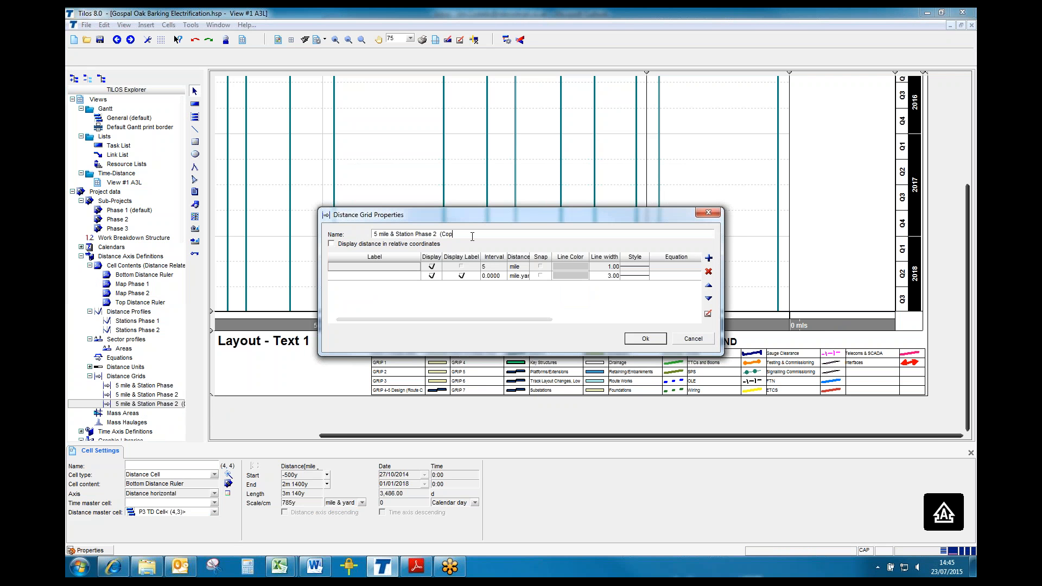
pyautogui.press('BackSpace')
pyautogui.press('BackSpace')
pyautogui.press('BackSpace')
pyautogui.press('BackSpace')
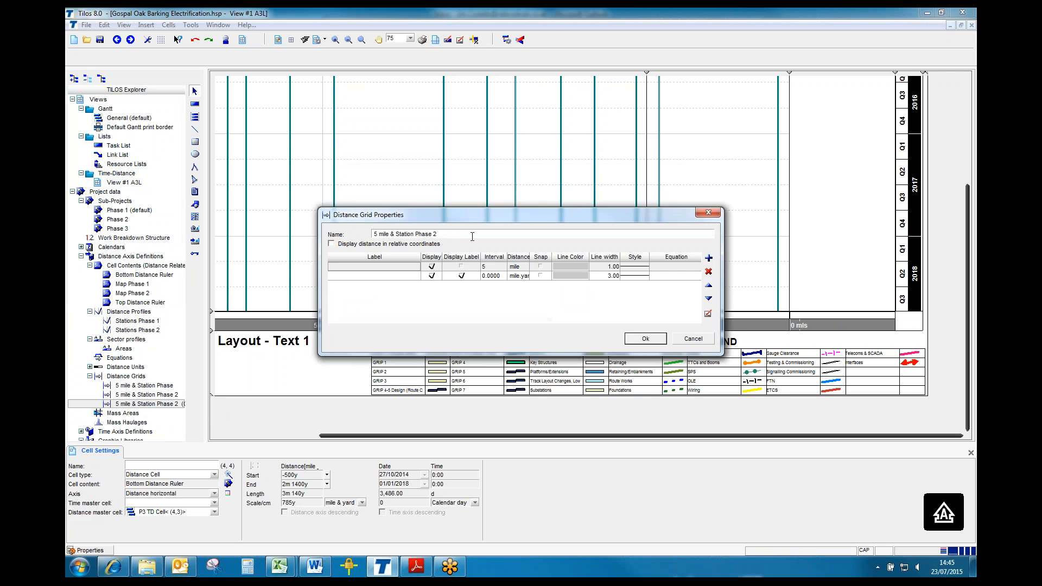
pyautogui.write('3')
pyautogui.press('Tab')
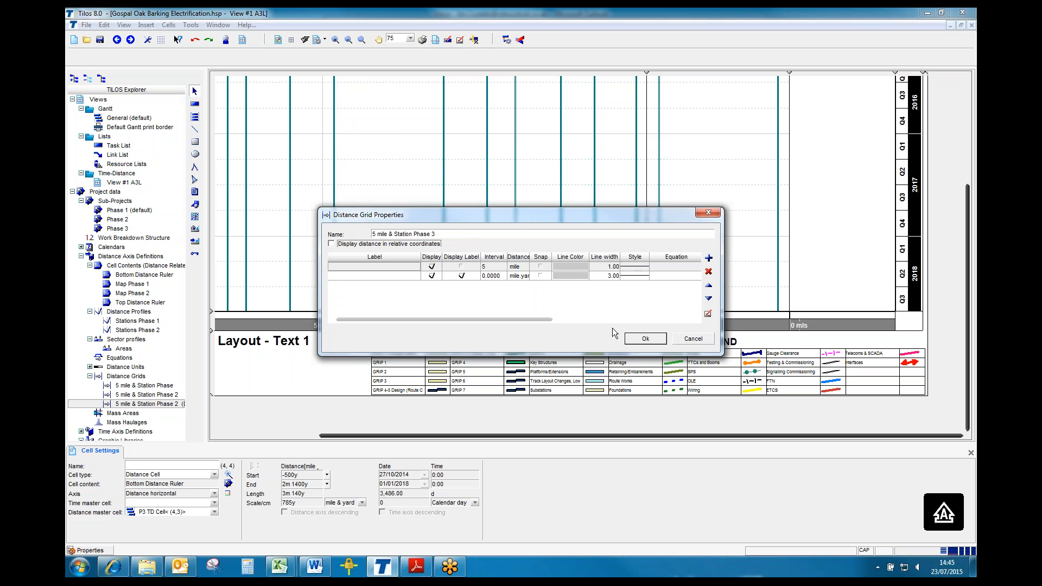
# Set the interval of the Phase 3 grid's mile line to 1 mile and save the grid.
pyautogui.click(492, 268)
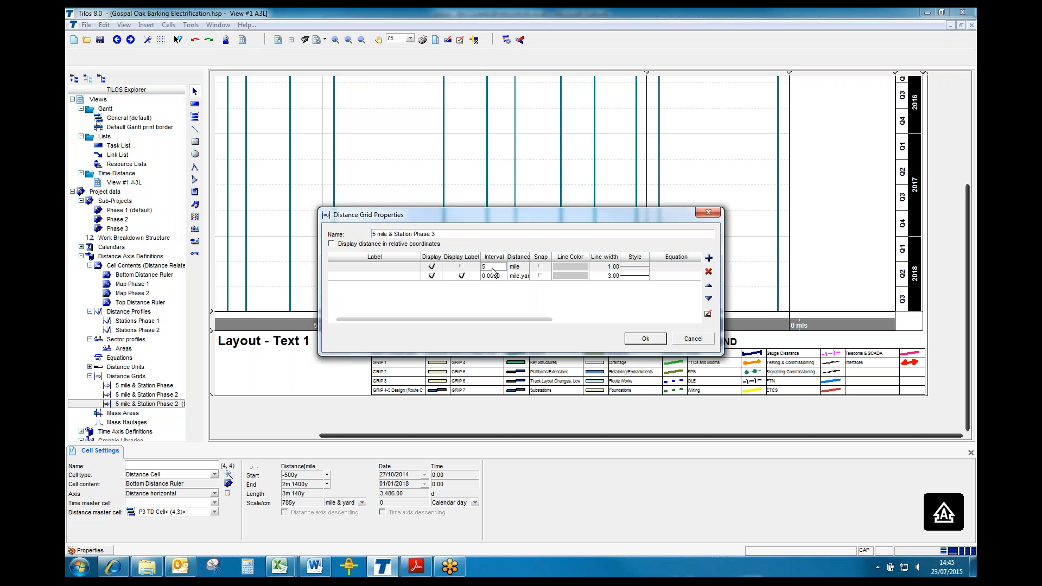
pyautogui.press('BackSpace')
pyautogui.write('1')
pyautogui.press('Tab')
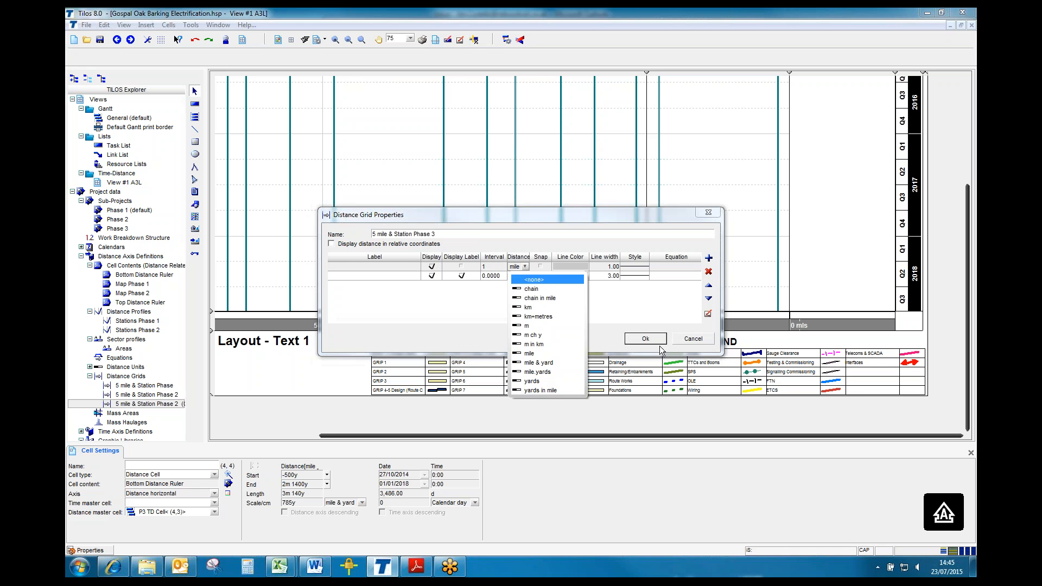
pyautogui.press('Return')
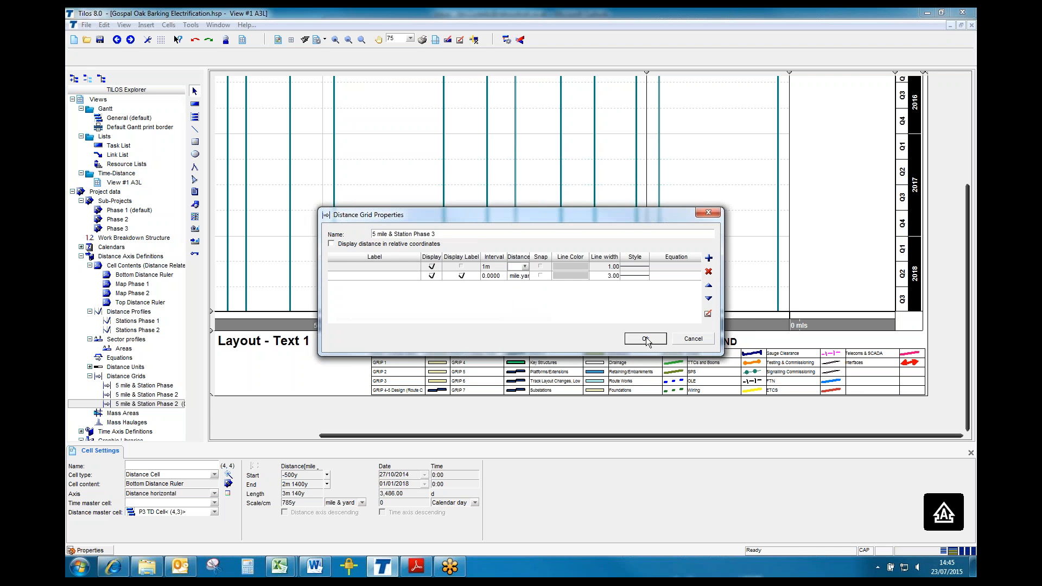
pyautogui.click(646, 338)
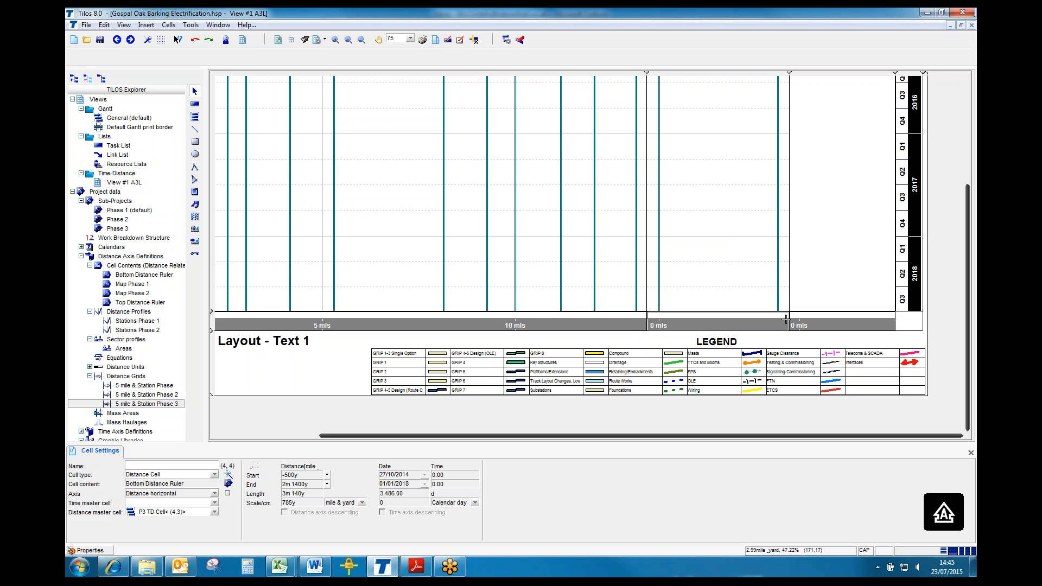
# Set the interval of the Miles scale in the bottom distance ruler to 1.
pyautogui.click(817, 317)
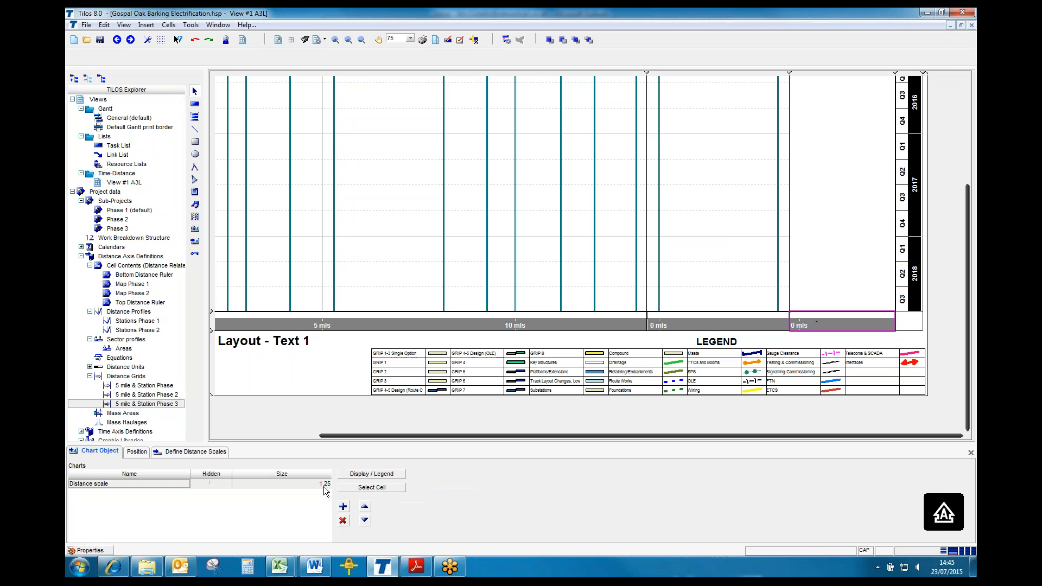
pyautogui.click(209, 453)
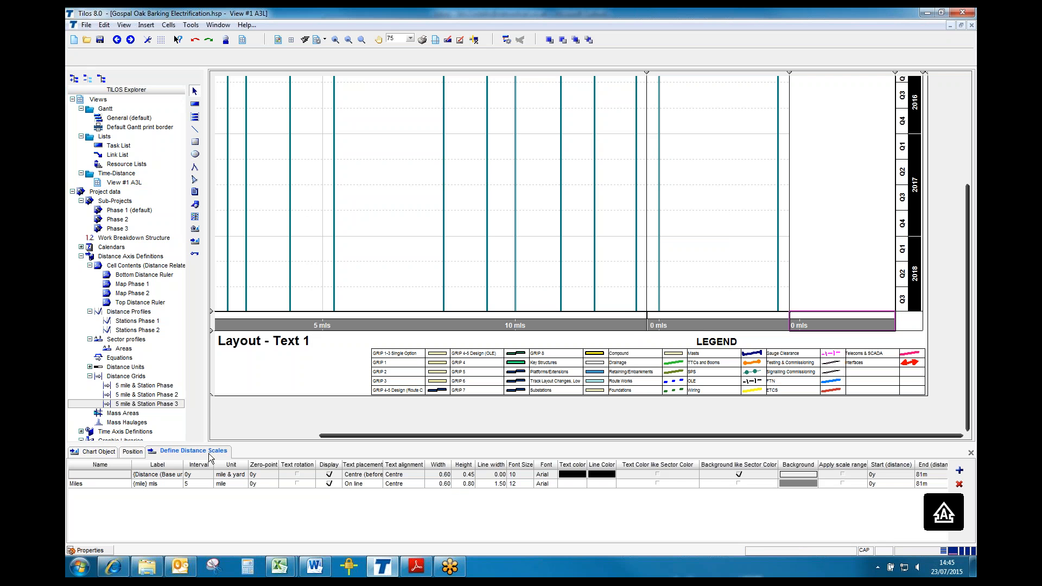
pyautogui.click(199, 484)
pyautogui.write('1')
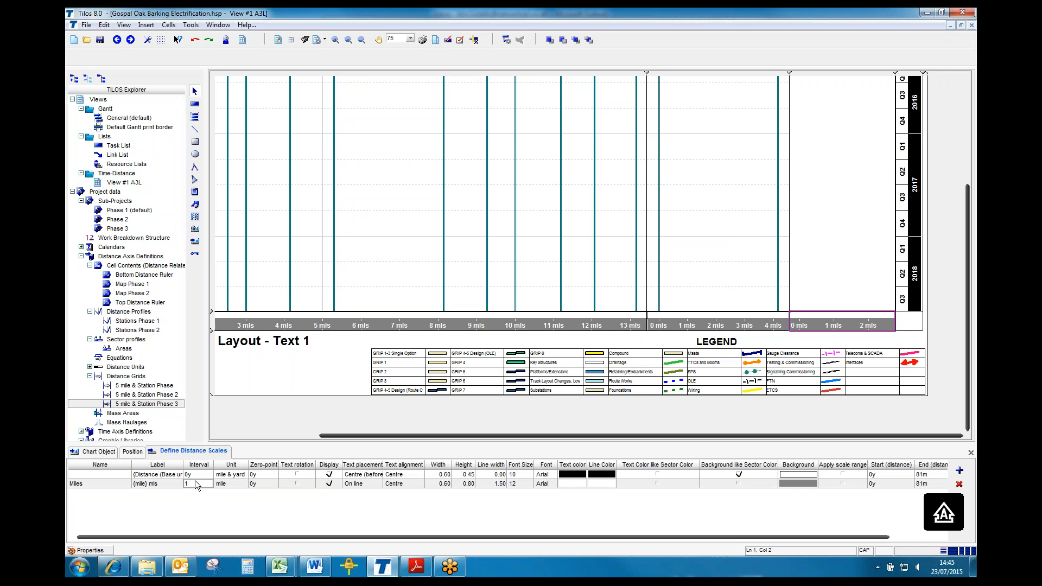
# Hide the bottom ruler's base distance scale, the unnamed one in mile & yard, and reduce the ruler row's height to fit.
pyautogui.click(328, 474)
pyautogui.click(229, 344)
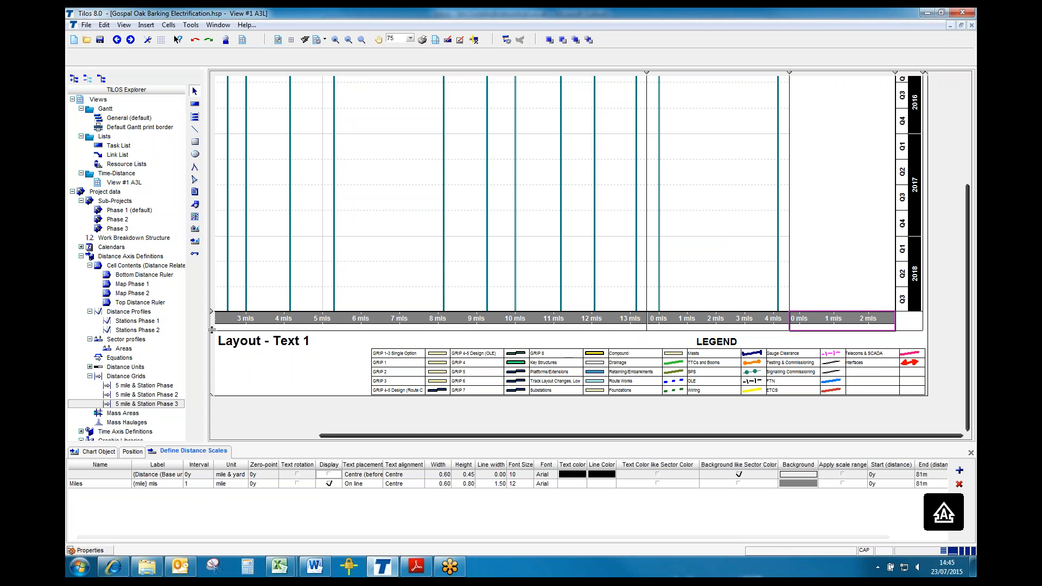
pyautogui.moveTo(212, 329); pyautogui.dragTo(212, 327)
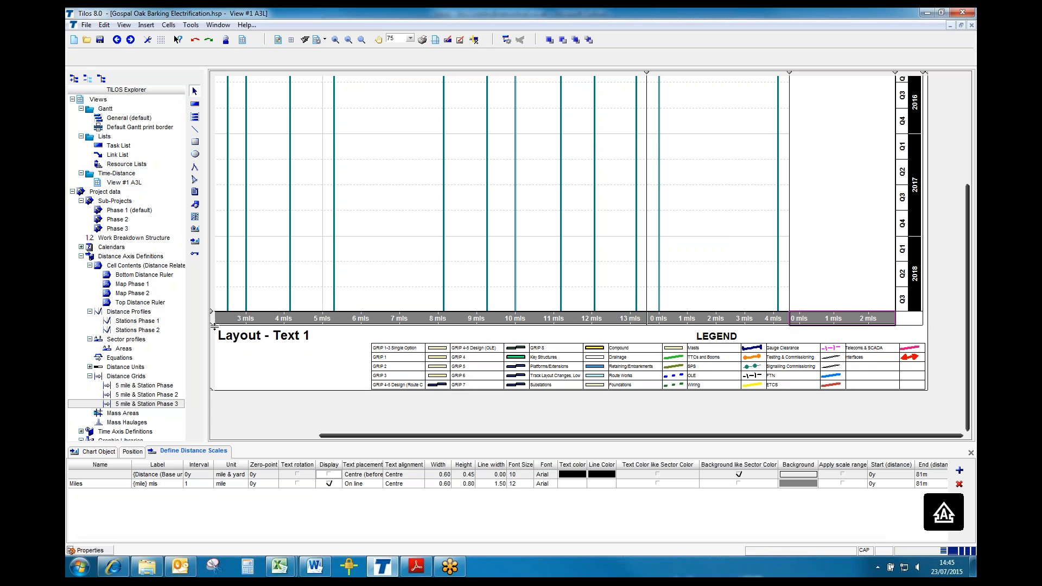
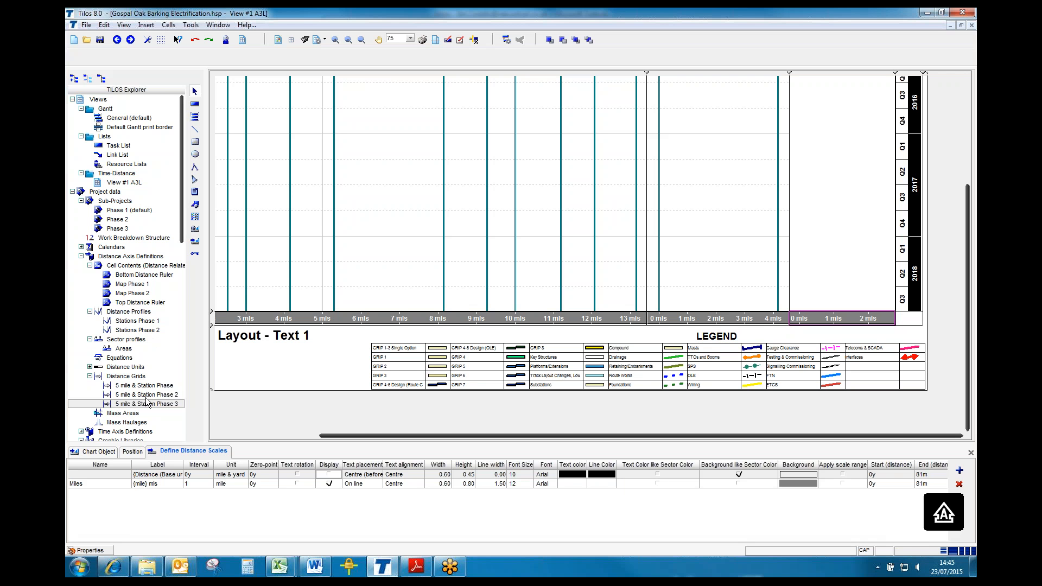
# Duplicate the distance profile Stations Phase 2.
pyautogui.rightClick(142, 332)
pyautogui.click(167, 336)
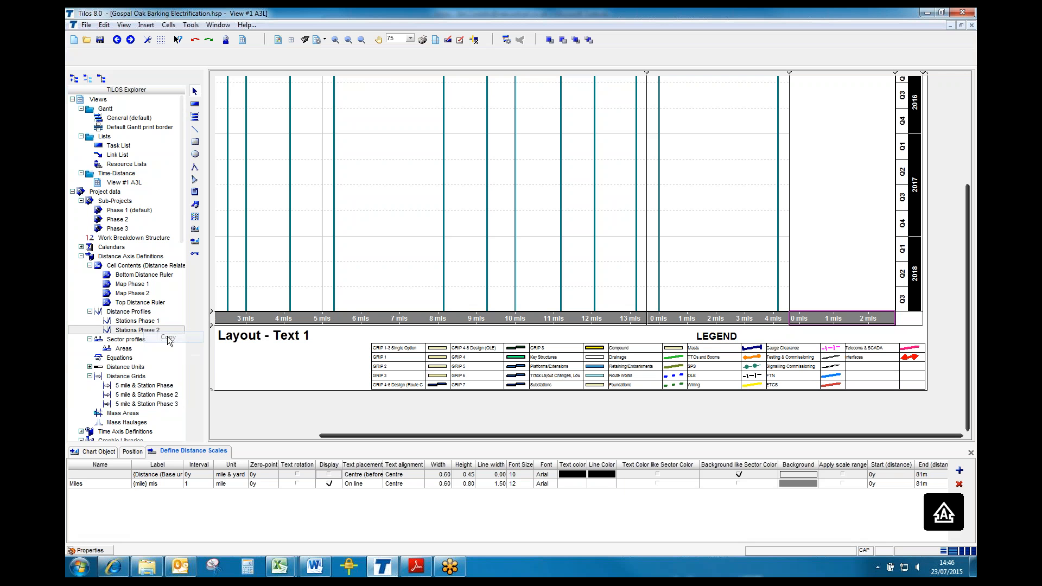
pyautogui.rightClick(165, 331)
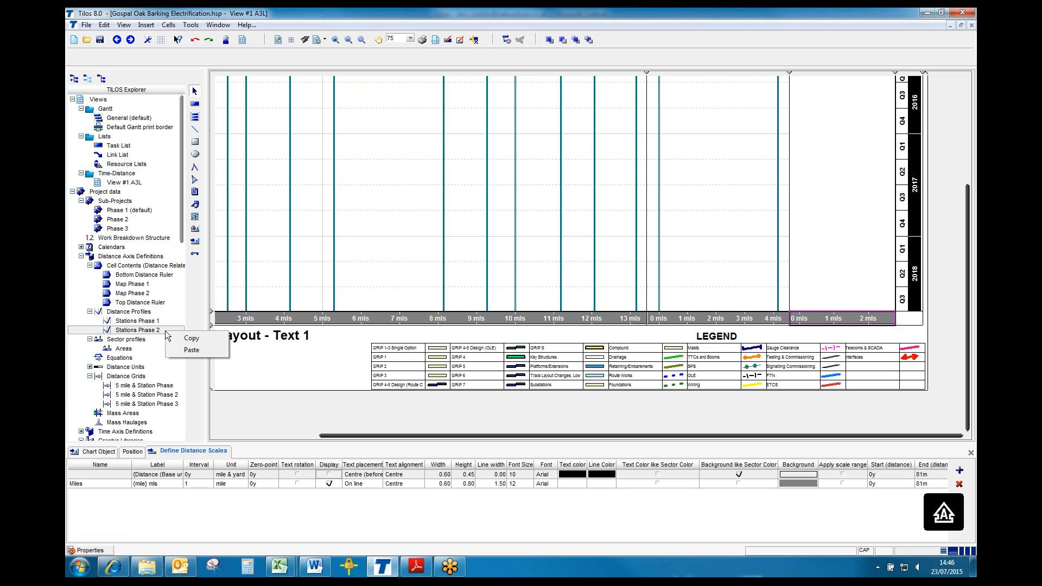
pyautogui.click(191, 350)
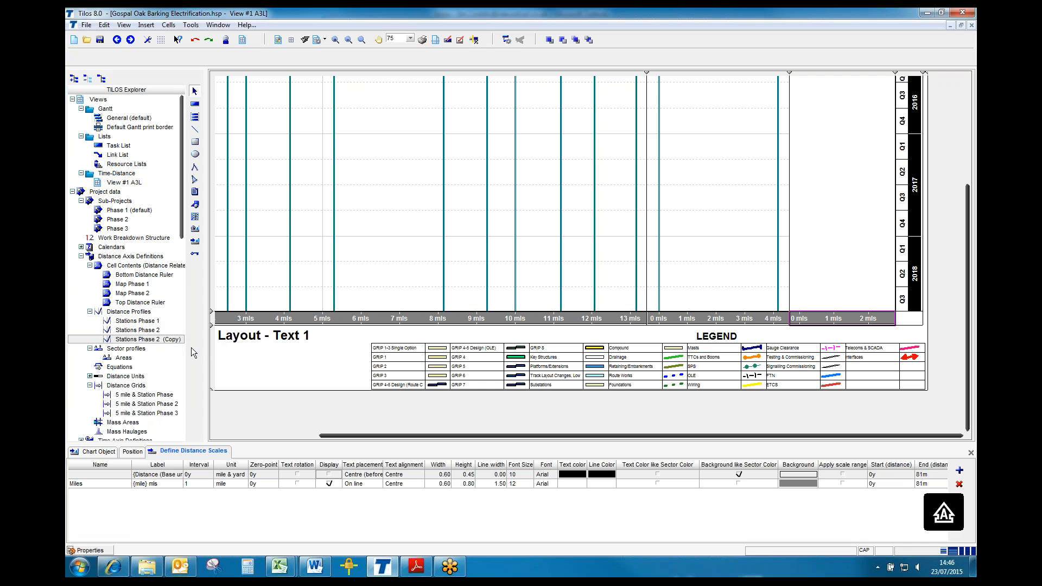
# Name the copied distance profile Stations Phase 3 and delete all of its station lines.
pyautogui.doubleClick(167, 340)
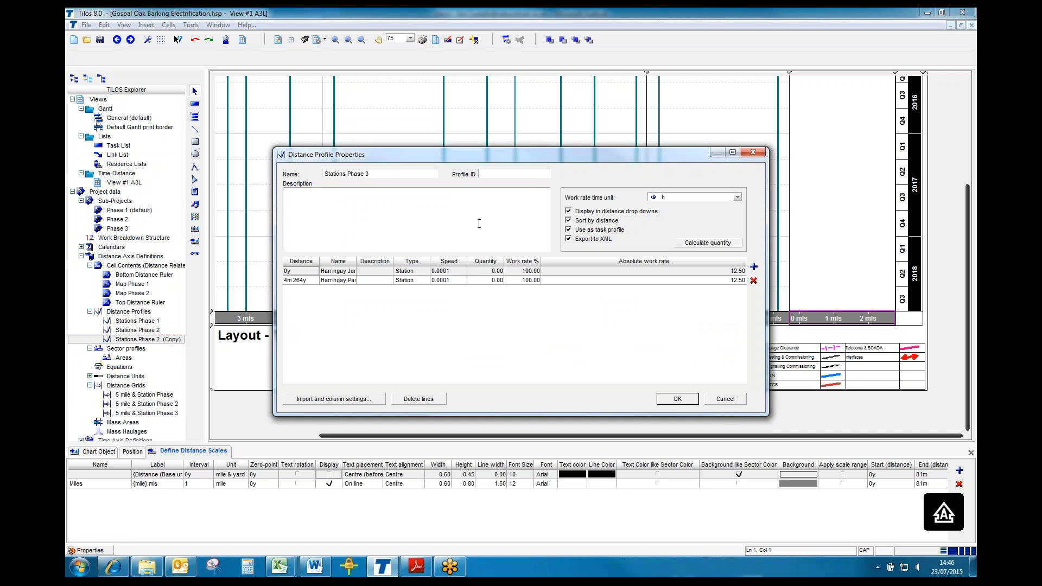
pyautogui.click(427, 398)
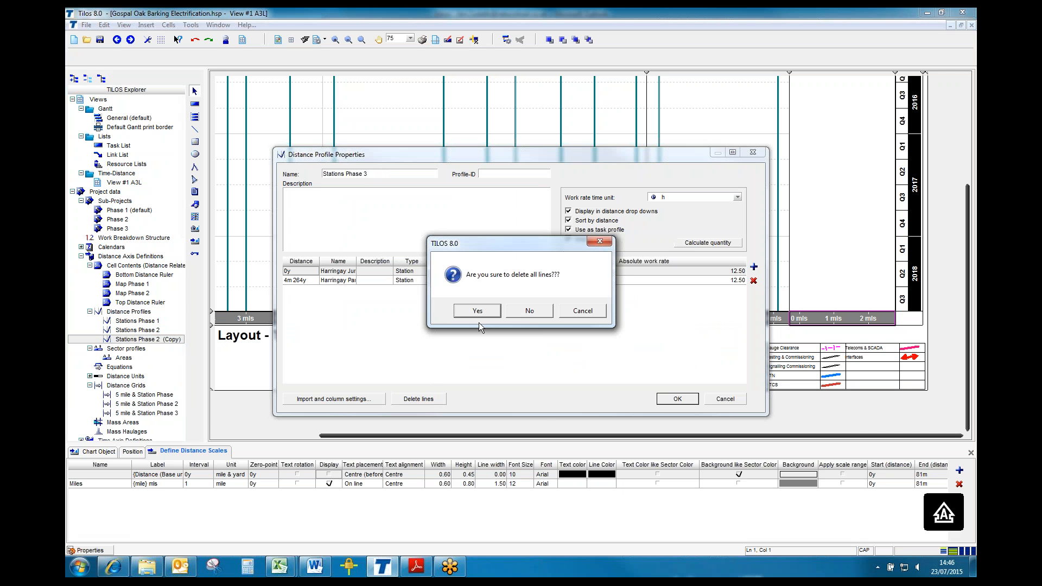
pyautogui.click(478, 311)
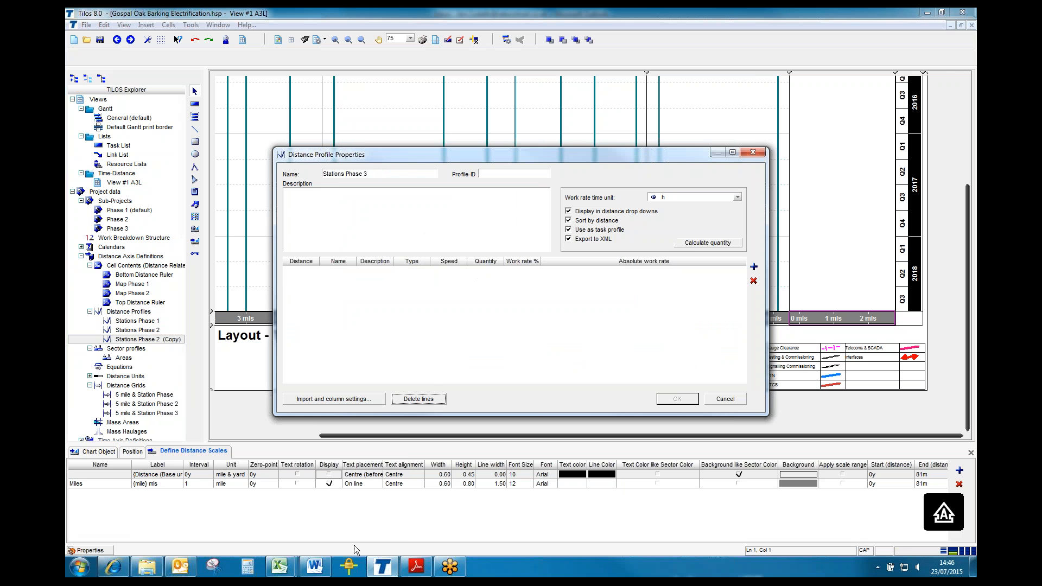
# Switch to the Network Rail Strategic Data workbook in Excel and paste Junction Road Junction's start point, 2m 924y, as a value into D19.
pyautogui.moveTo(280, 567)
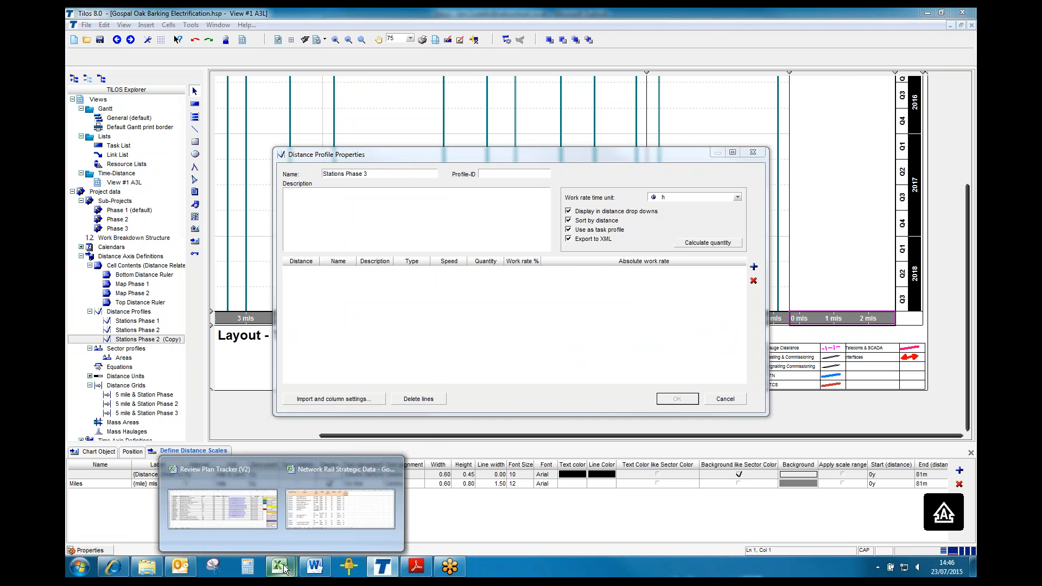
pyautogui.click(340, 509)
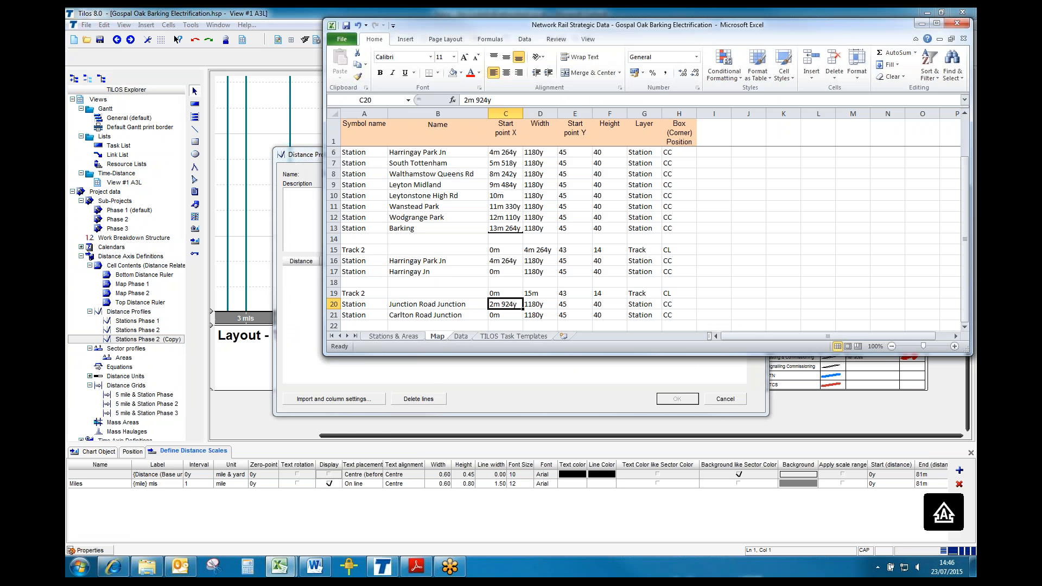
pyautogui.rightClick(514, 302)
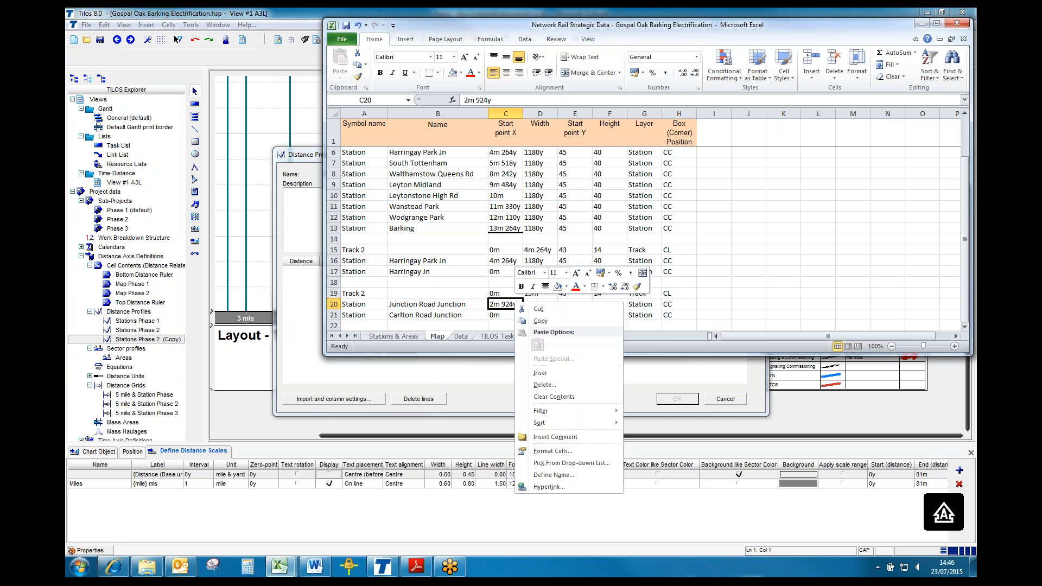
pyautogui.click(547, 321)
pyautogui.click(539, 292)
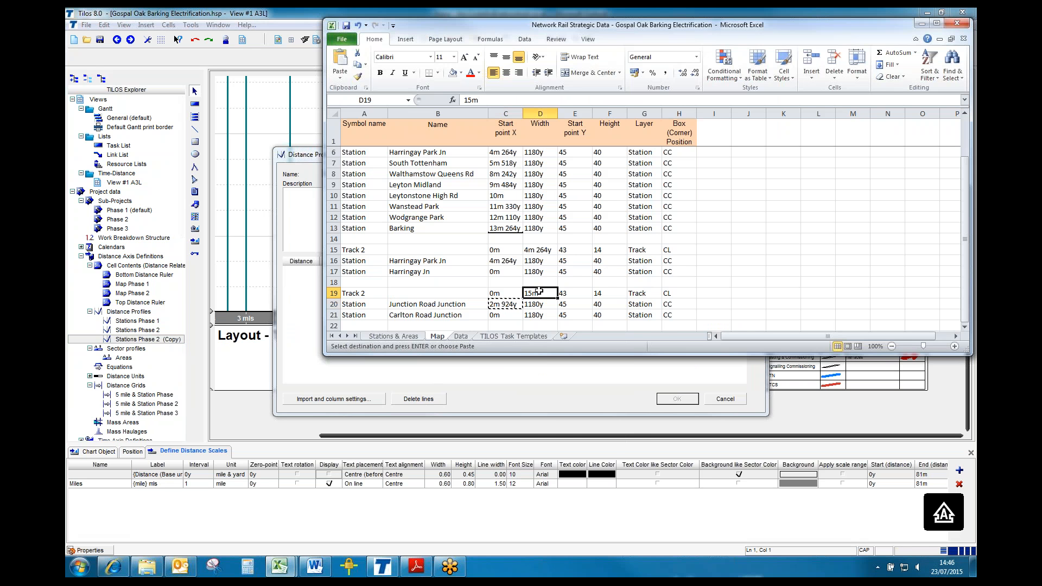
pyautogui.rightClick(538, 291)
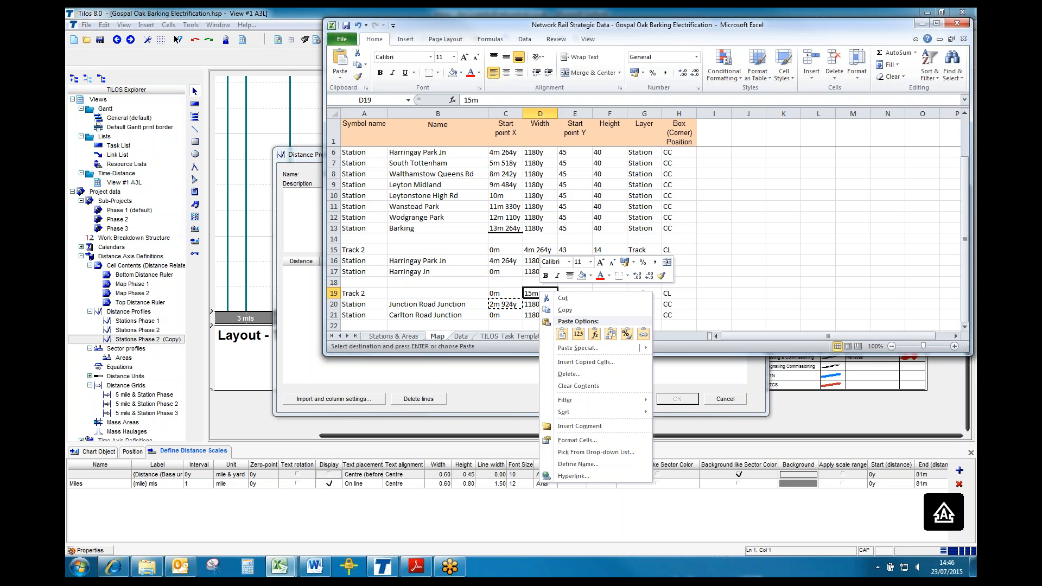
pyautogui.click(577, 334)
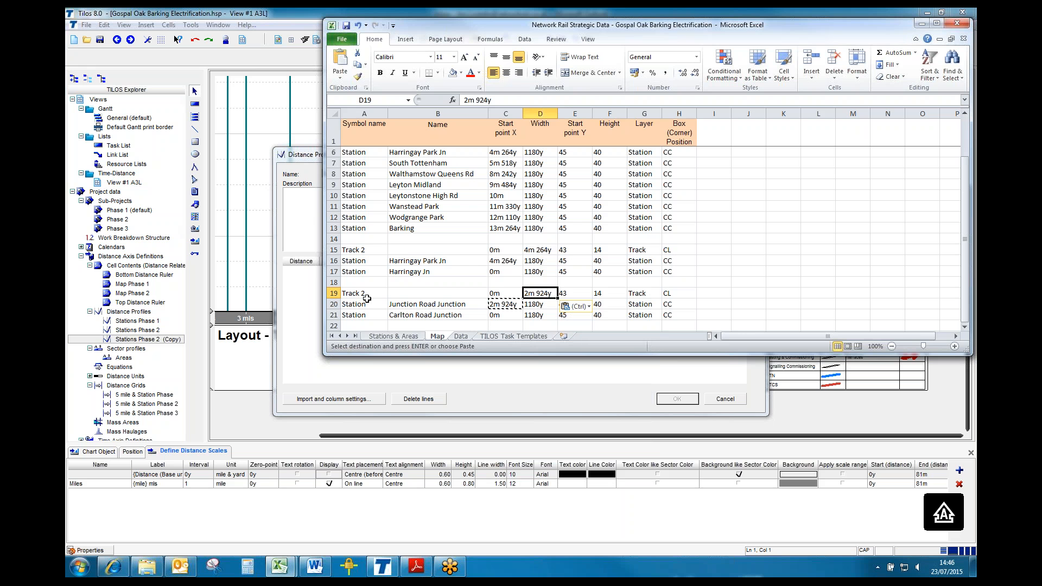
# Copy the Track 2, Junction Road Junction and Carlton Road Junction rows, A19:H21.
pyautogui.moveTo(359, 293); pyautogui.dragTo(672, 312)
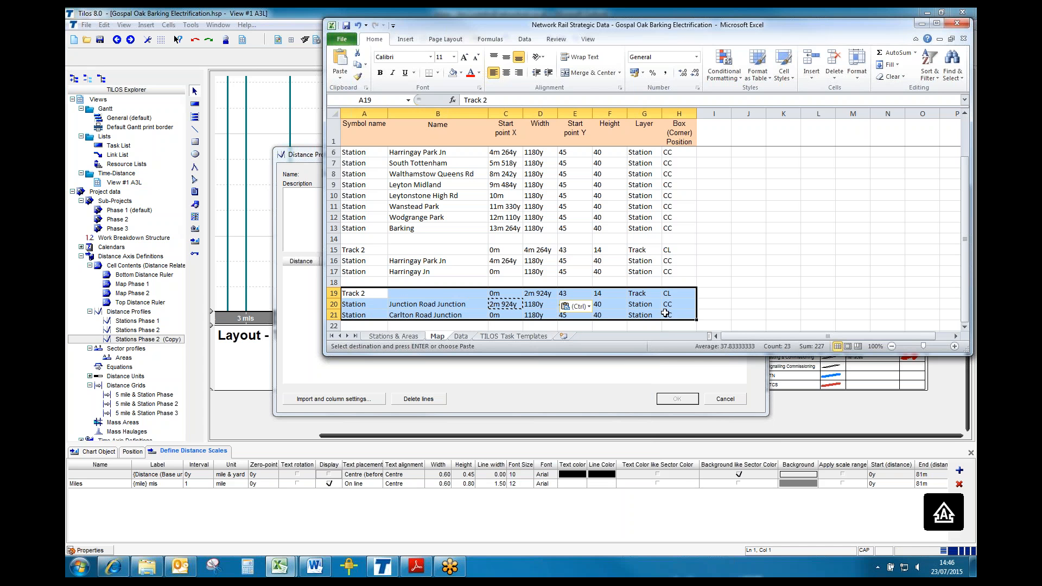
pyautogui.rightClick(666, 313)
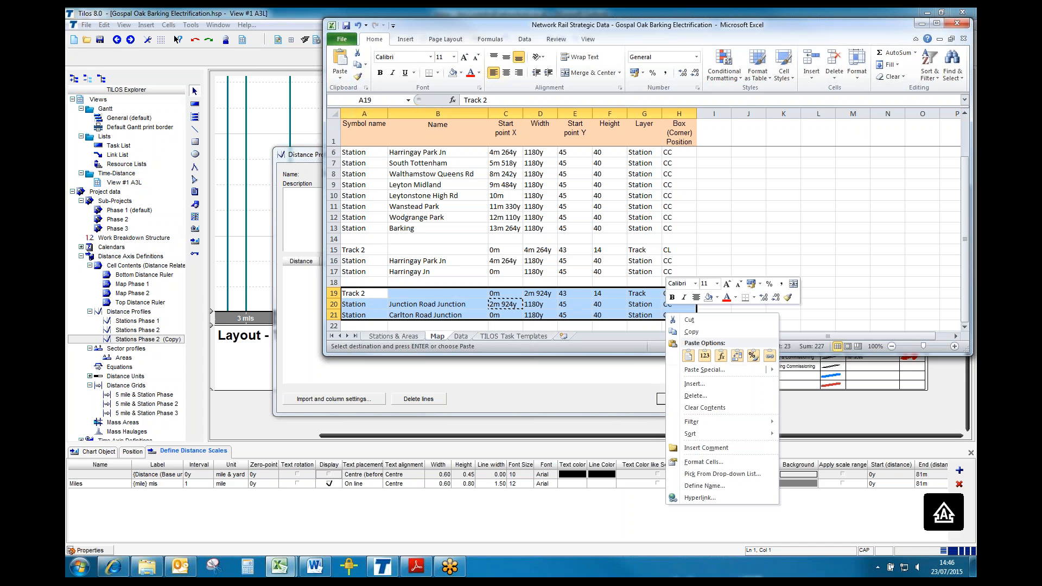
pyautogui.click(692, 332)
# Switch back to TILOS, import the copied rows into the Stations Phase 3 distance profile and save it.
pyautogui.click(530, 379)
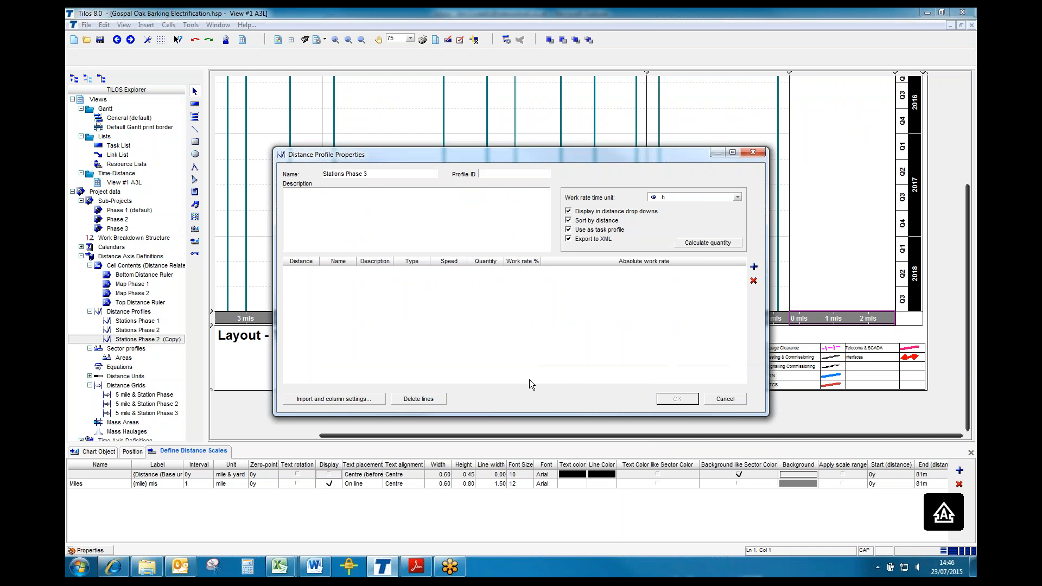
pyautogui.click(363, 400)
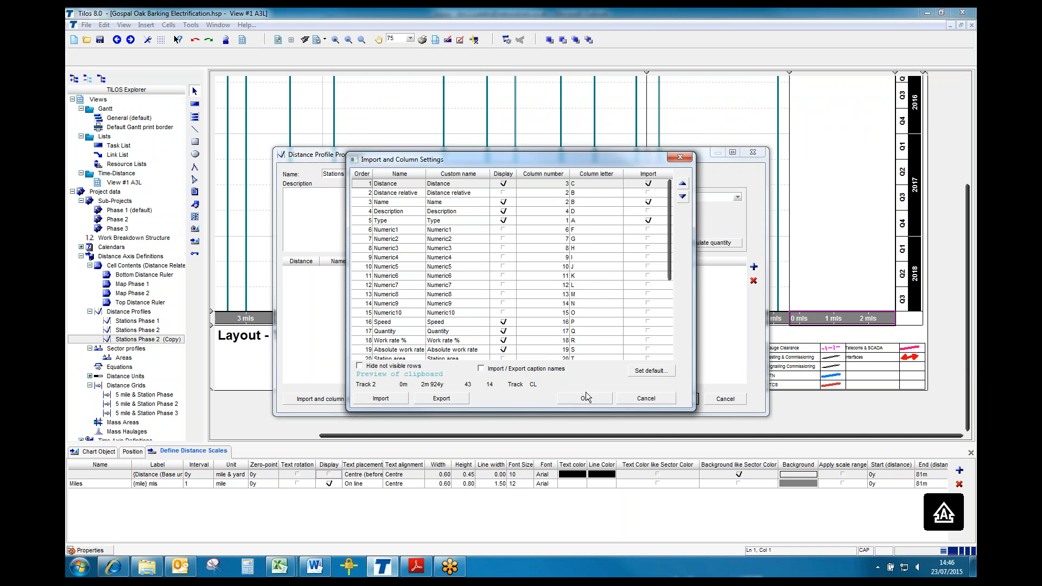
pyautogui.click(381, 398)
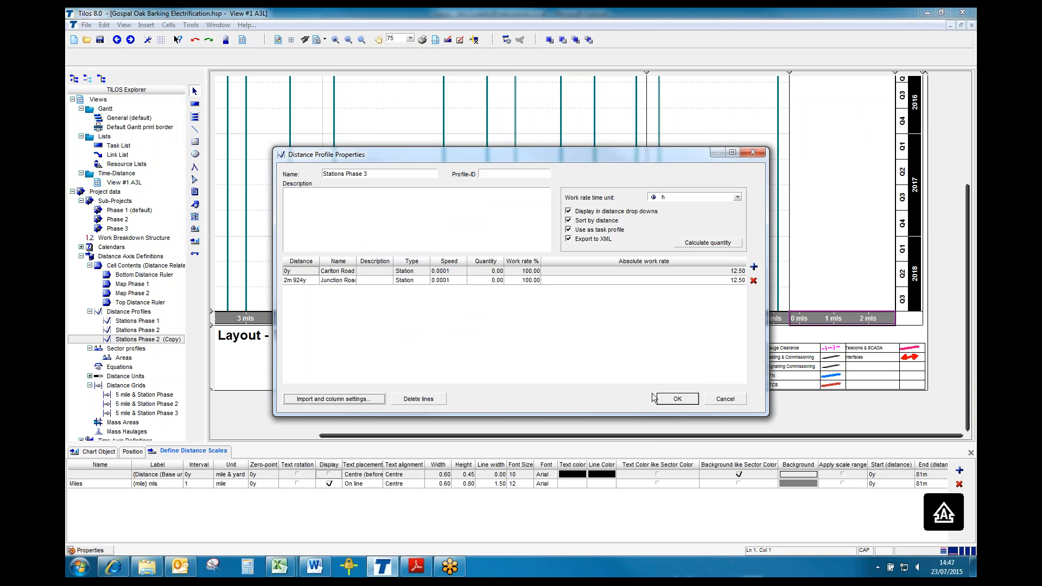
pyautogui.click(672, 400)
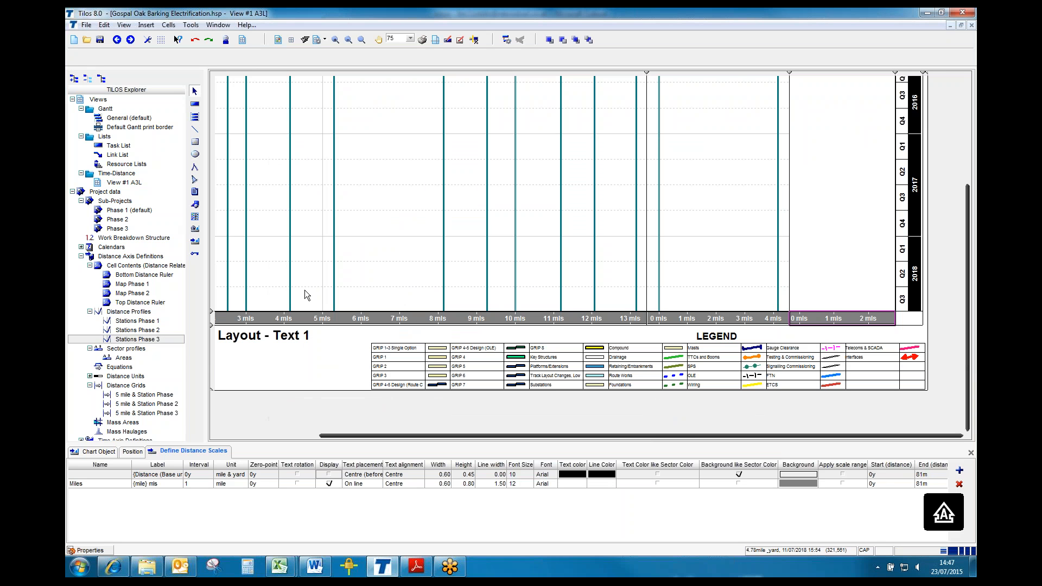
# Assign the Stations Phase 3 distance profile to the station line of the 5 mile & Station Phase 3 distance grid.
pyautogui.doubleClick(159, 413)
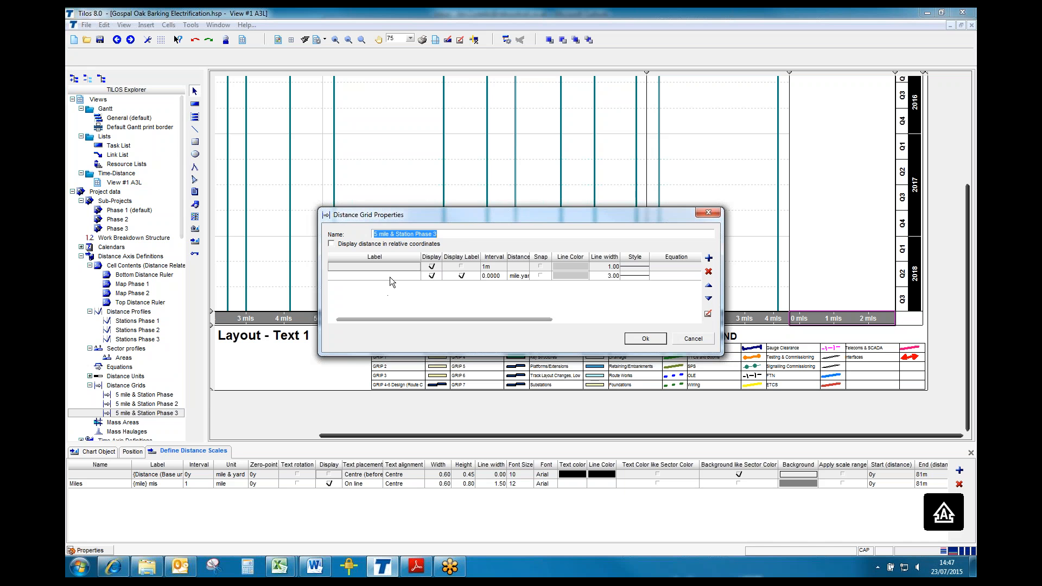
pyautogui.doubleClick(389, 277)
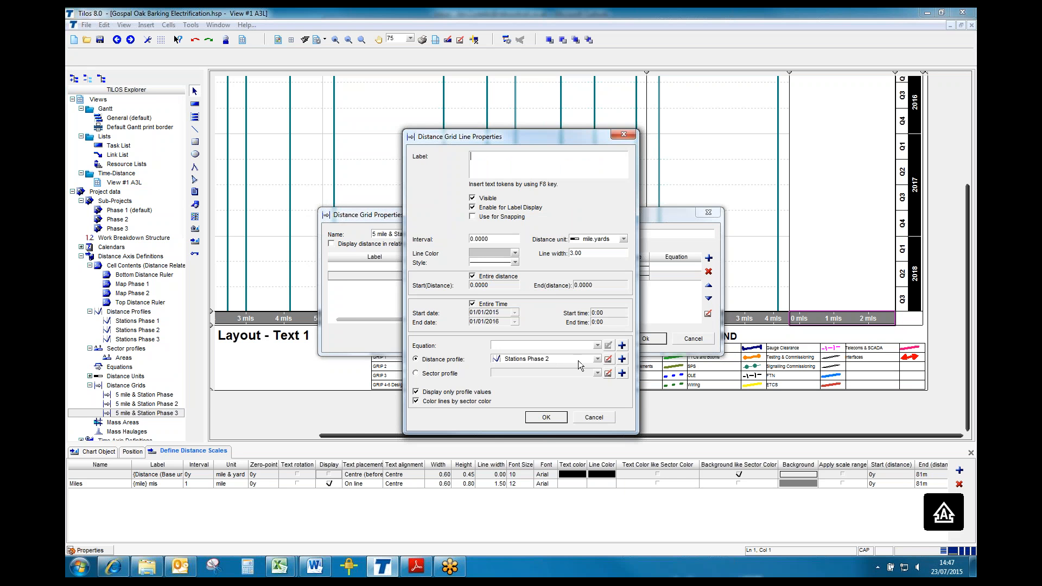
pyautogui.click(595, 360)
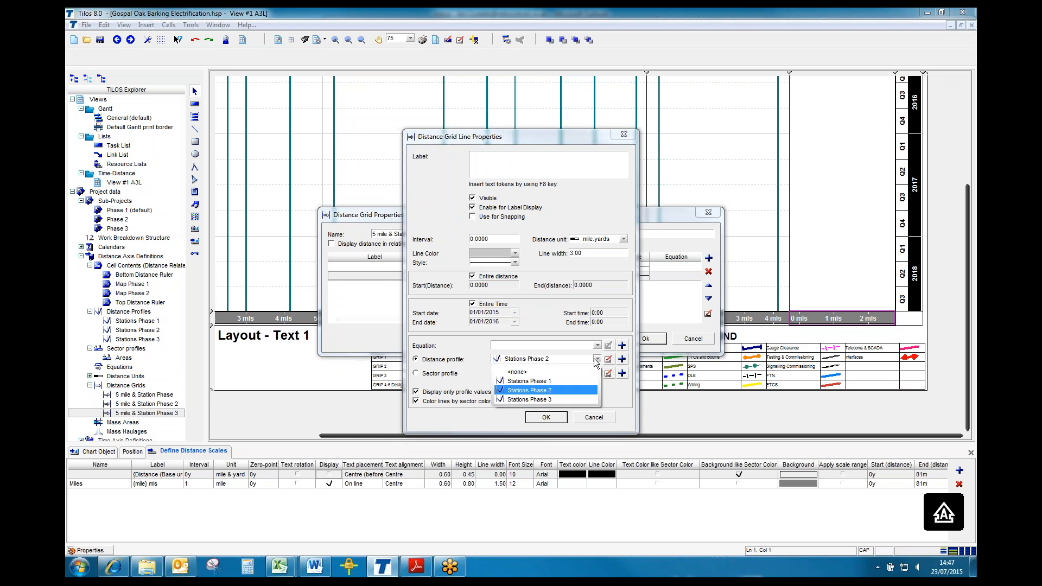
pyautogui.click(547, 400)
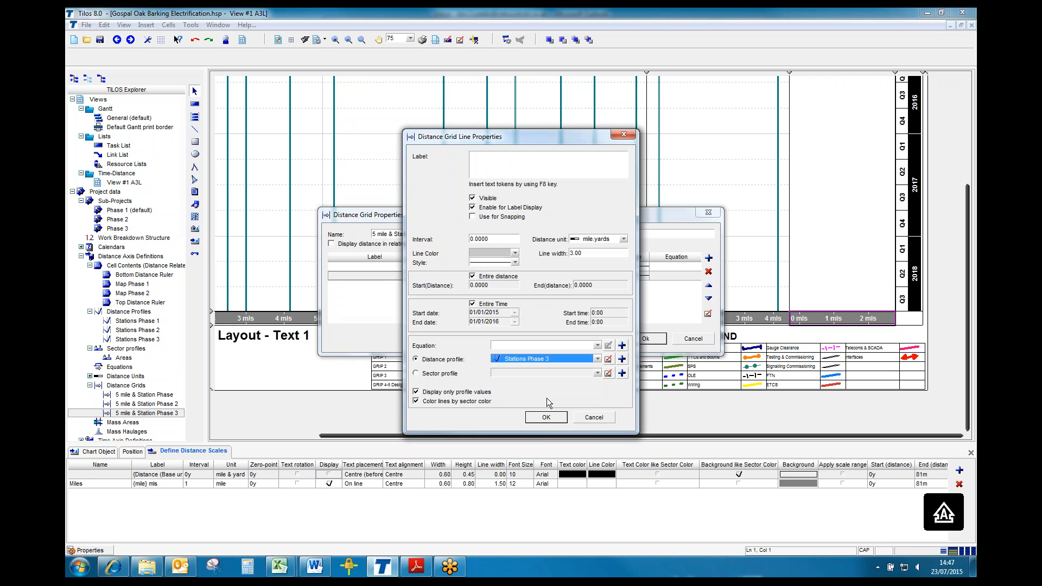
pyautogui.click(549, 415)
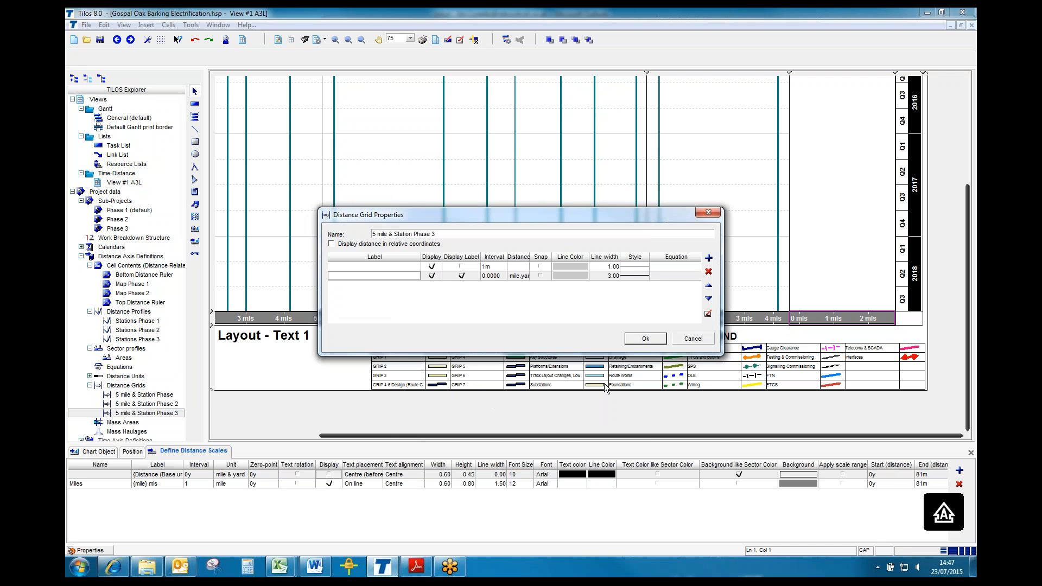
pyautogui.click(650, 338)
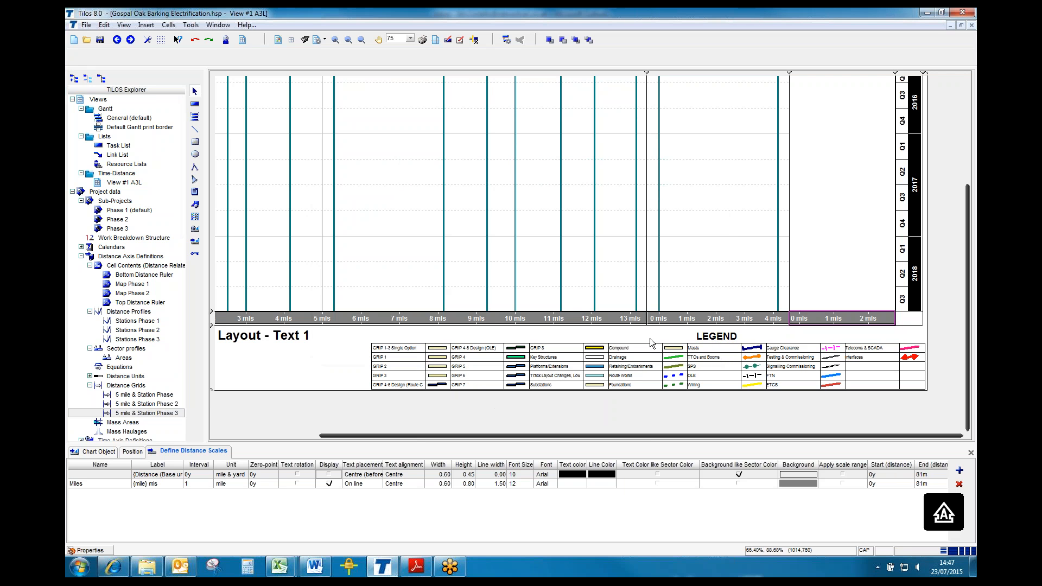
# Display the 5 mile & Station Phase 3 distance grid and the Quarter / Year time grid in the Phase 3 time-distance cell.
pyautogui.click(835, 230)
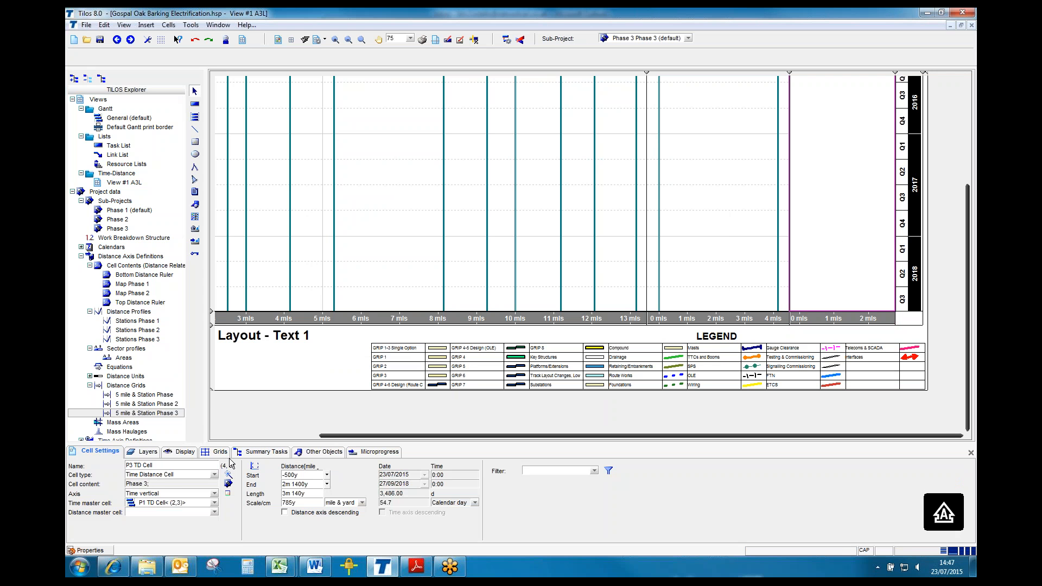
pyautogui.click(224, 453)
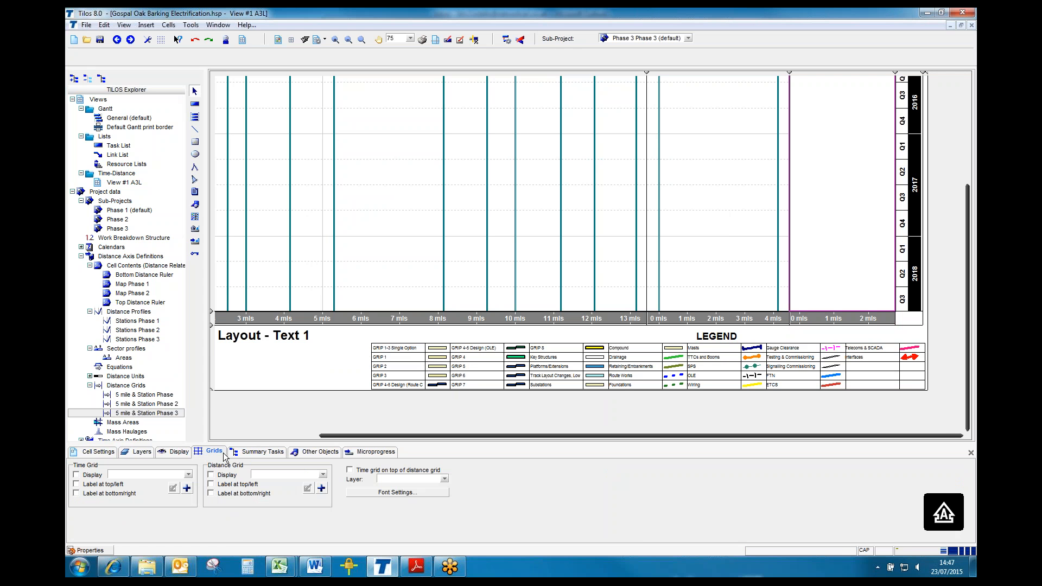
pyautogui.click(322, 476)
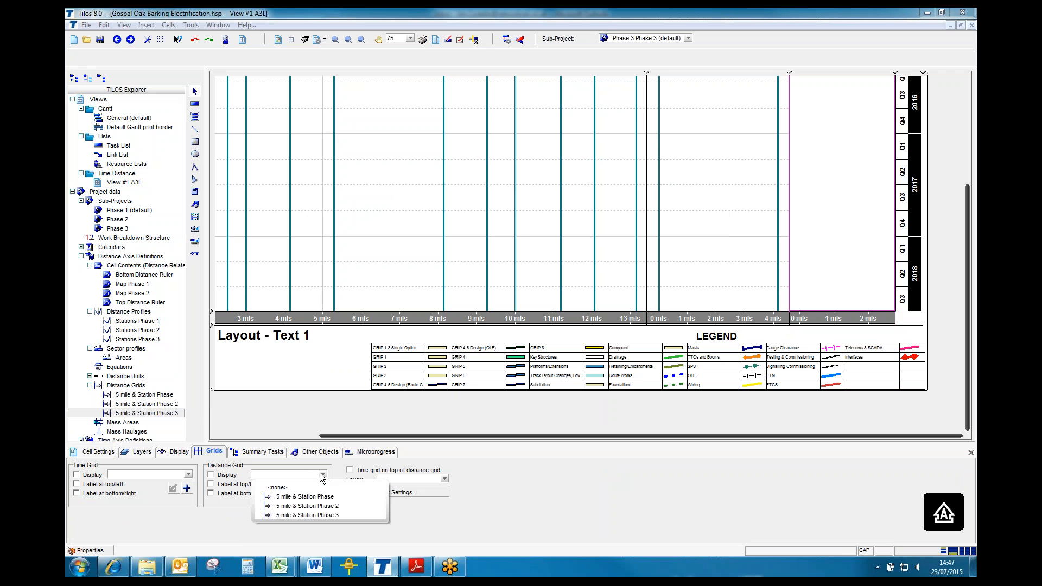
pyautogui.click(336, 515)
pyautogui.click(211, 475)
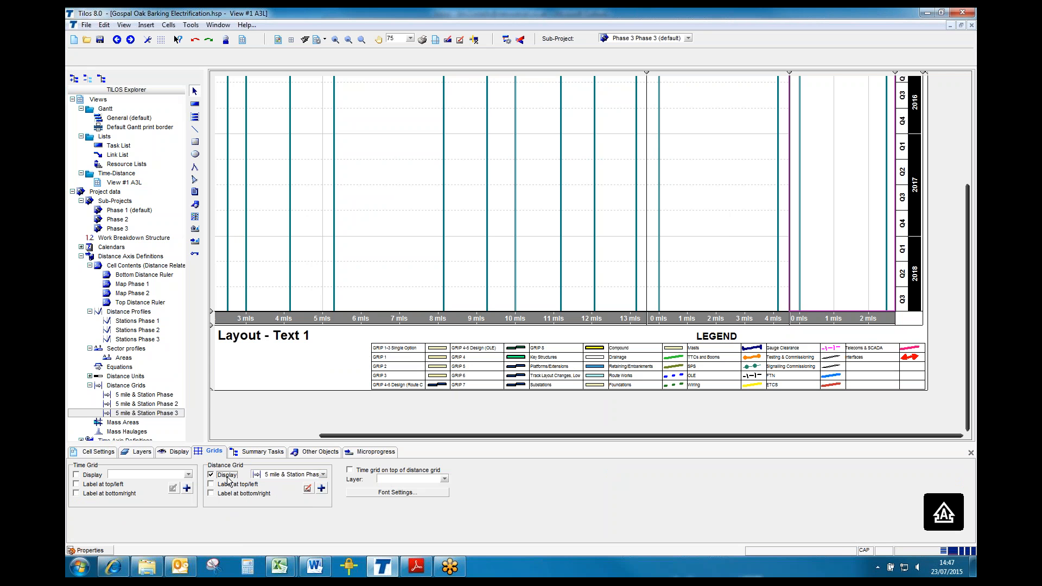
pyautogui.click(90, 476)
pyautogui.click(124, 475)
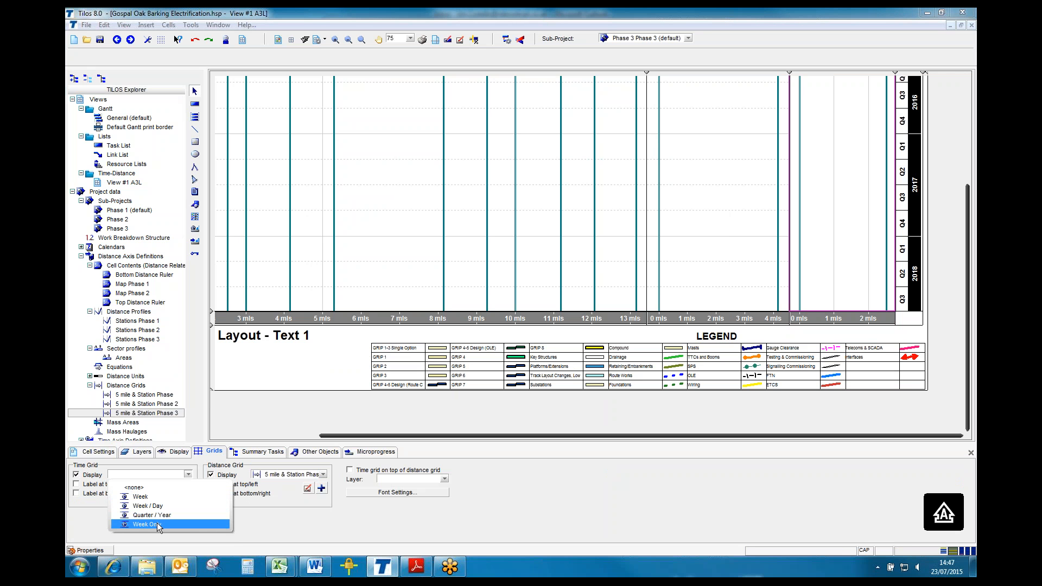
pyautogui.click(182, 515)
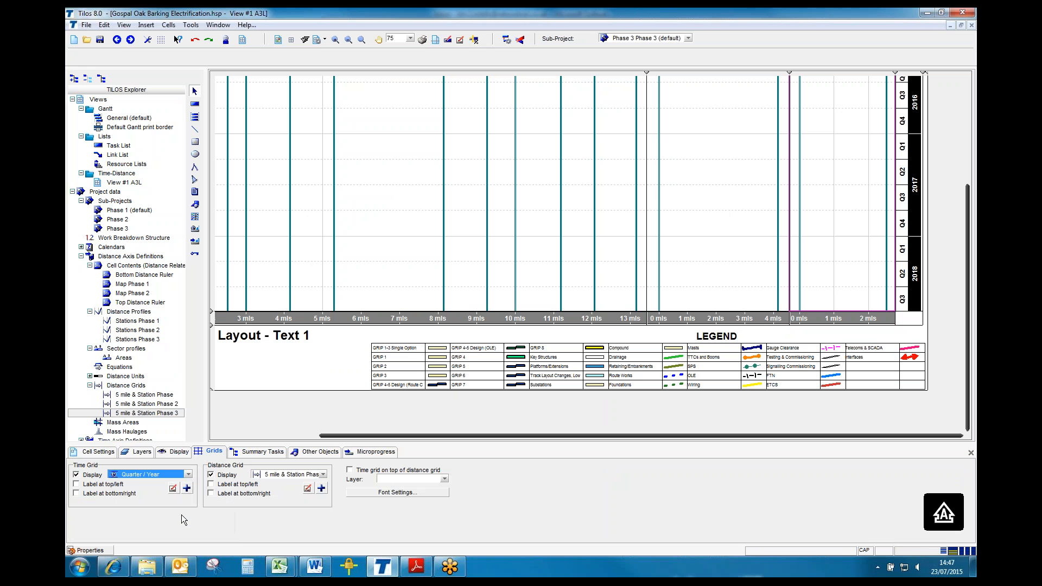
# Set the mile line interval of the Phase 2 cell's distance grid, 5 mile & Station Phase 2, to 1 mile.
pyautogui.click(728, 248)
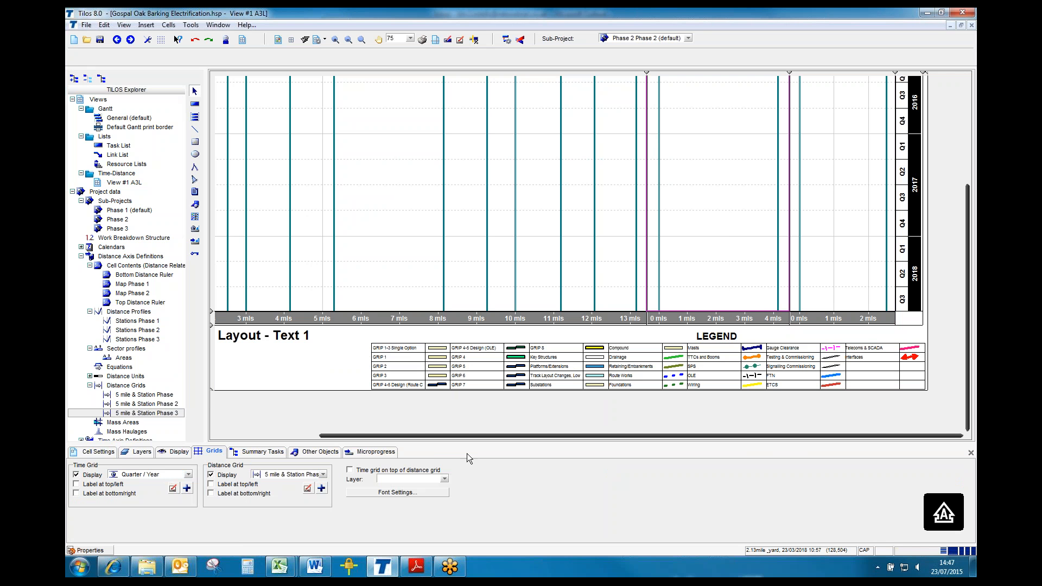
pyautogui.click(307, 488)
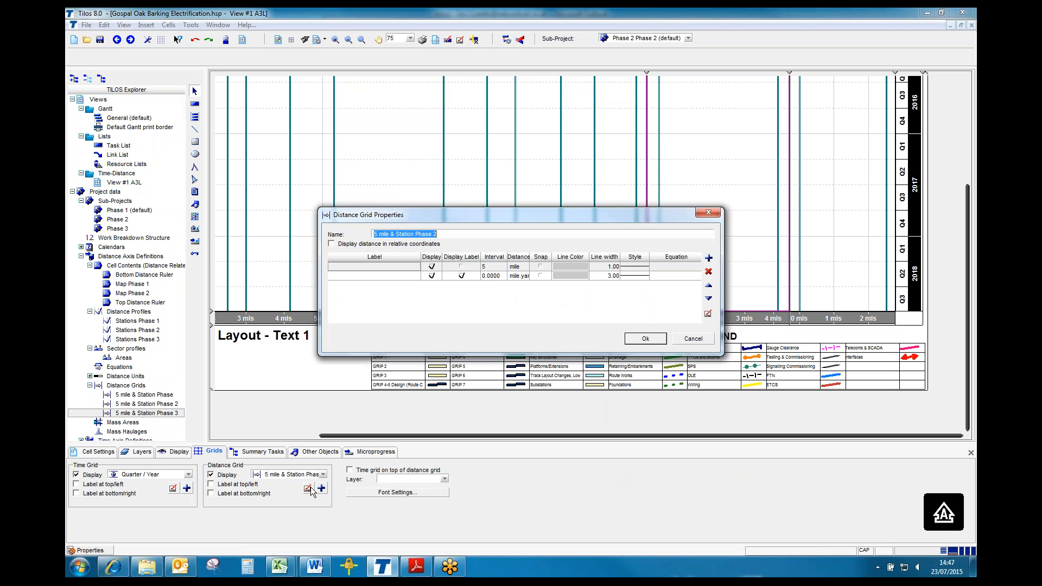
pyautogui.click(489, 267)
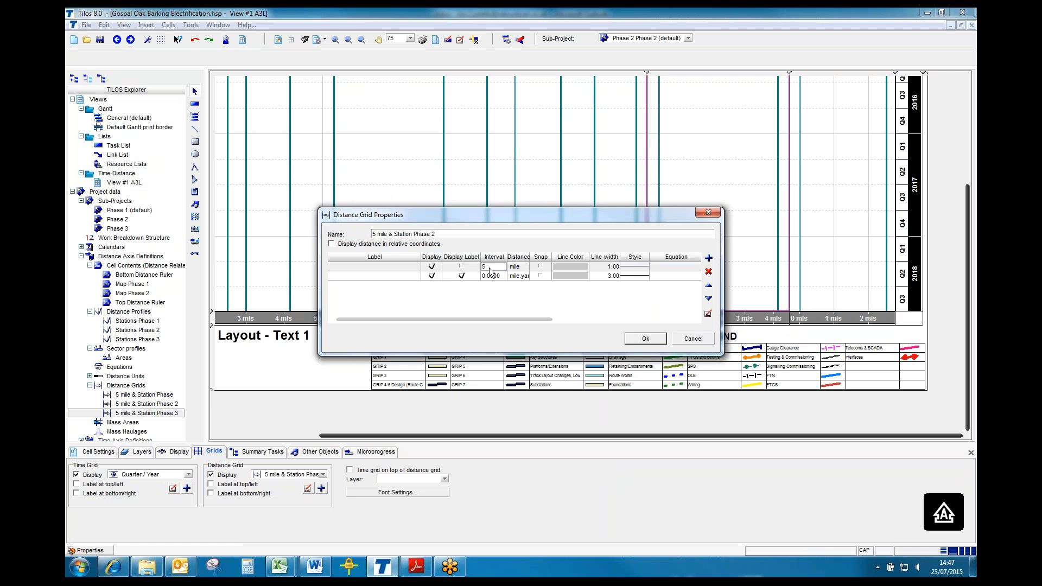
pyautogui.write('1')
pyautogui.press('Return')
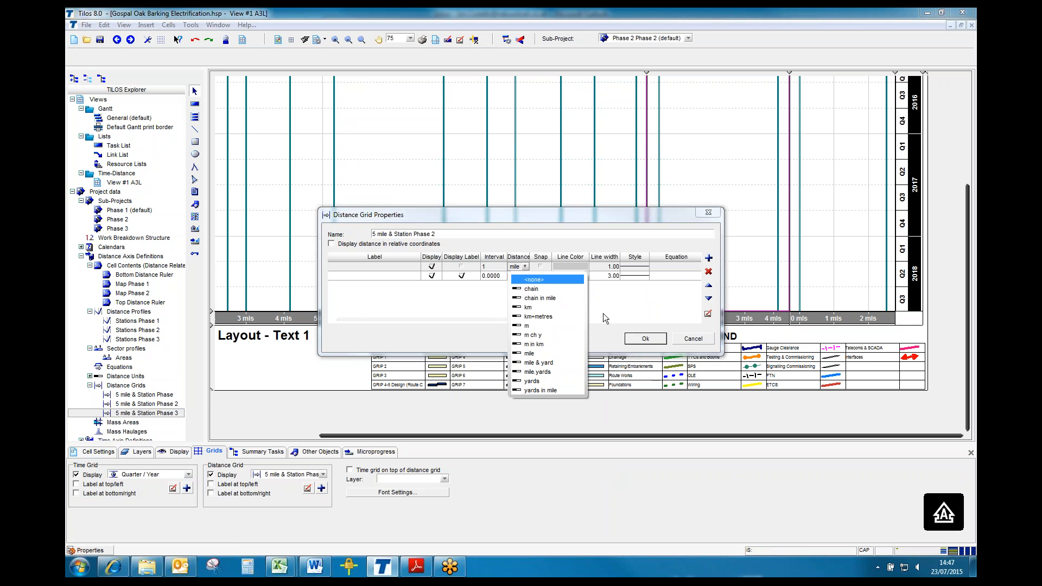
pyautogui.click(650, 340)
pyautogui.click(649, 339)
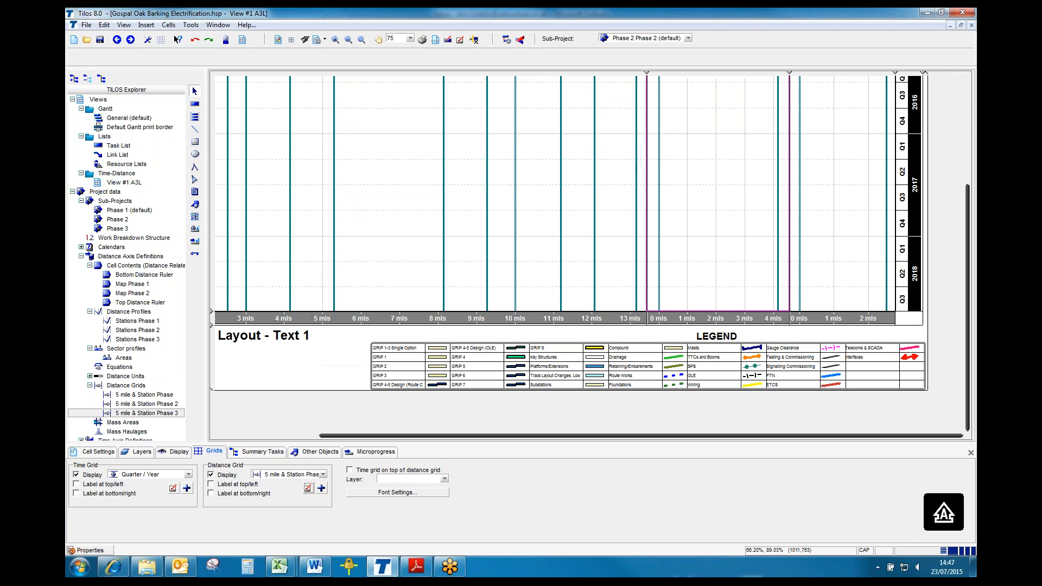
# Set the mile line interval of the Phase 1 cell's distance grid, 5 mile & Station Phase, to 1 mile and save the project.
pyautogui.click(415, 278)
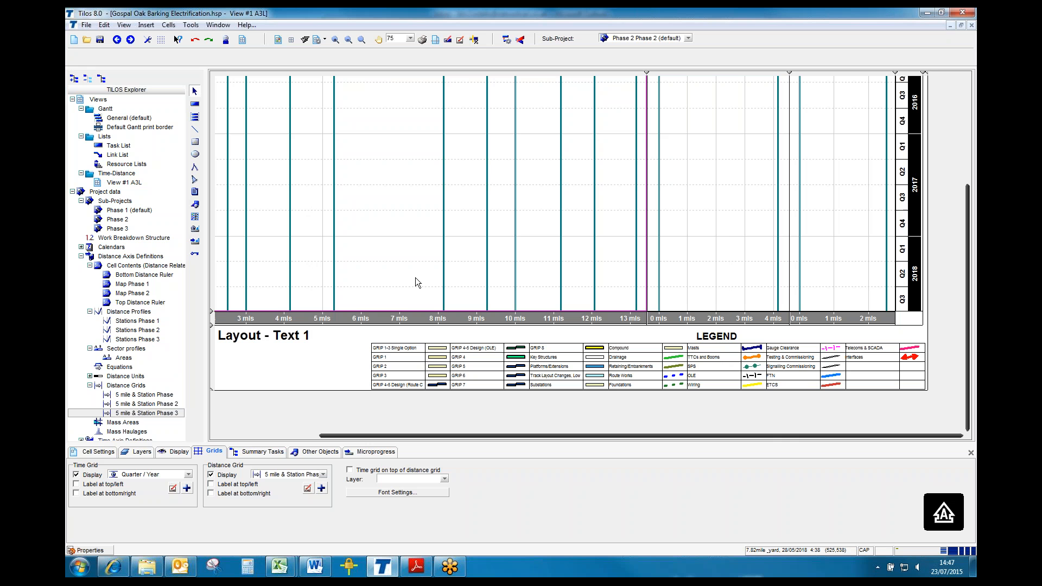
pyautogui.click(323, 475)
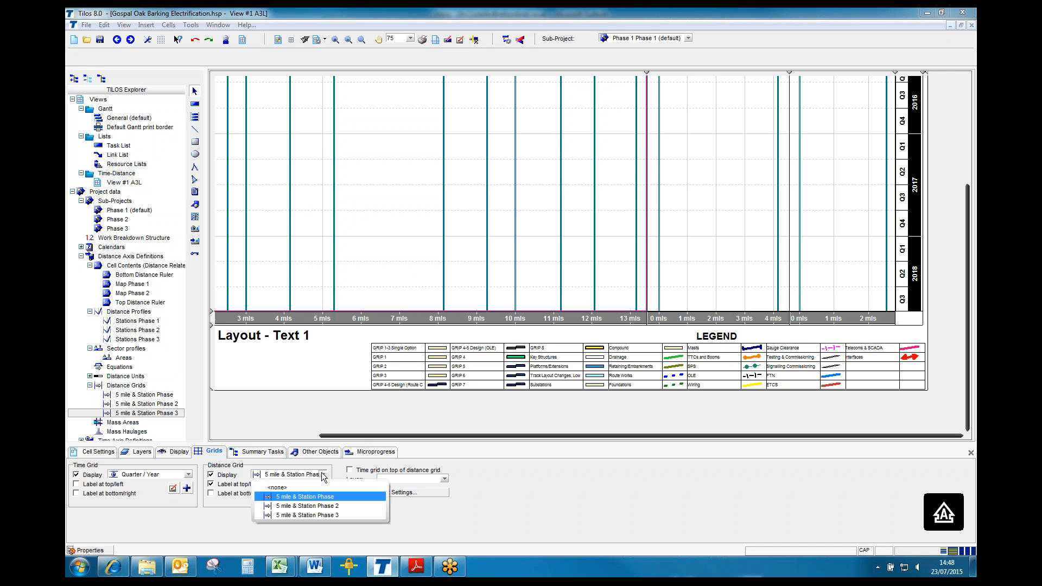
pyautogui.click(323, 476)
pyautogui.click(307, 488)
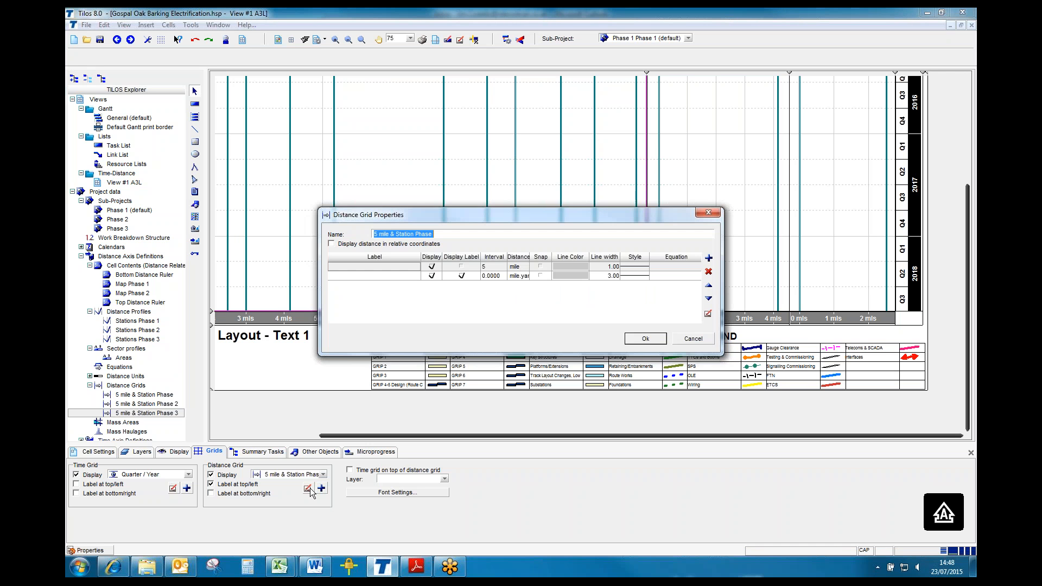
pyautogui.click(493, 269)
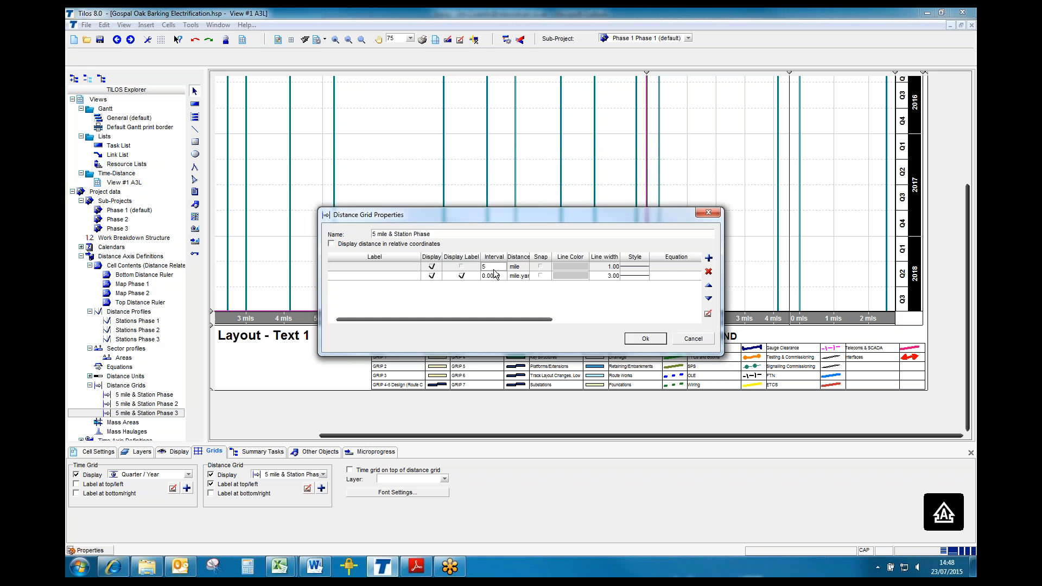
pyautogui.press('BackSpace')
pyautogui.write('1')
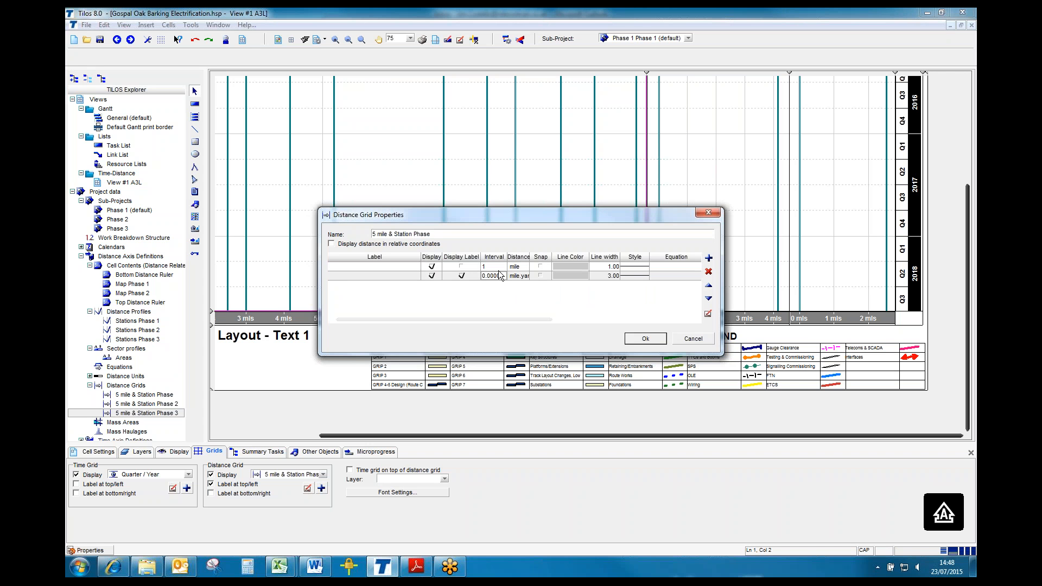
pyautogui.click(646, 338)
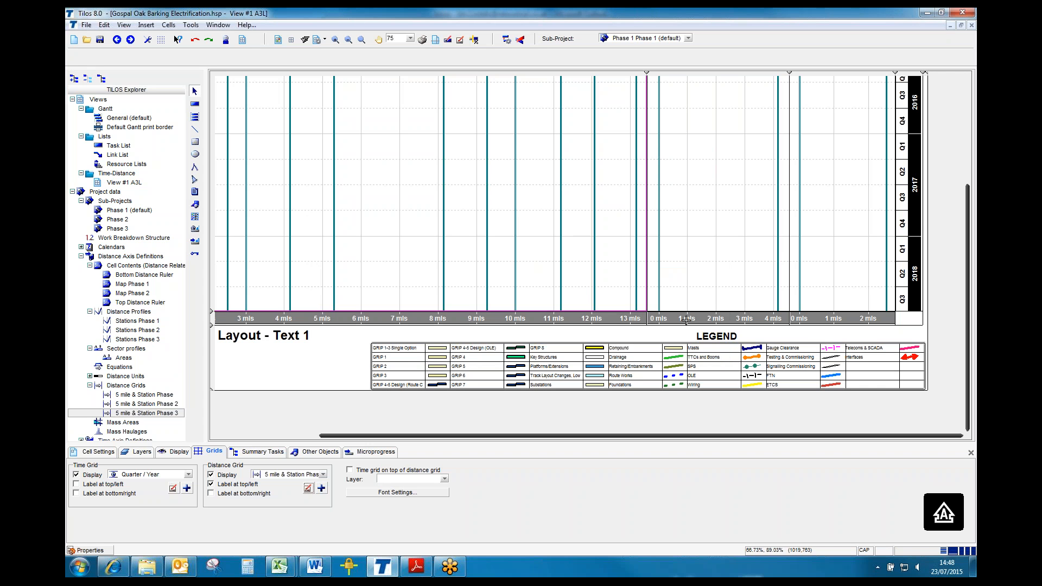
pyautogui.moveTo(970, 283); pyautogui.dragTo(971, 95)
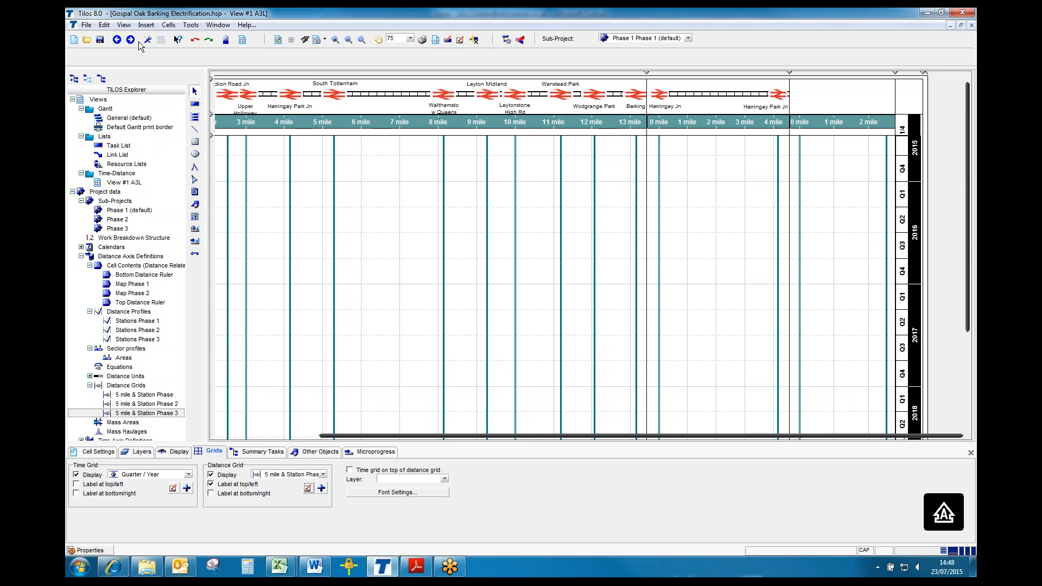
pyautogui.click(99, 40)
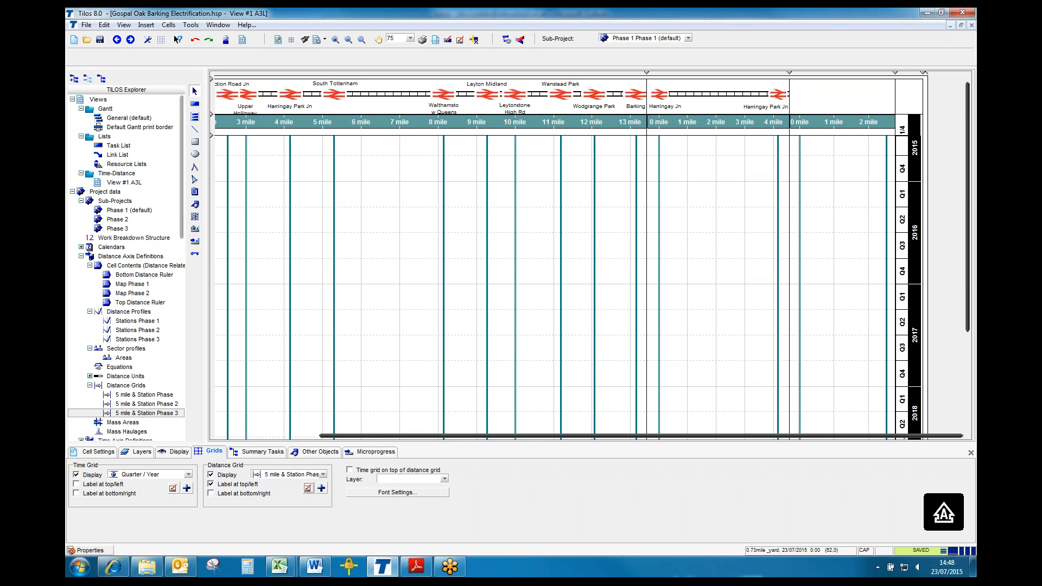
# Change the empty map cell above the Phase 3 distance ruler to a Distance Cell.
pyautogui.click(826, 106)
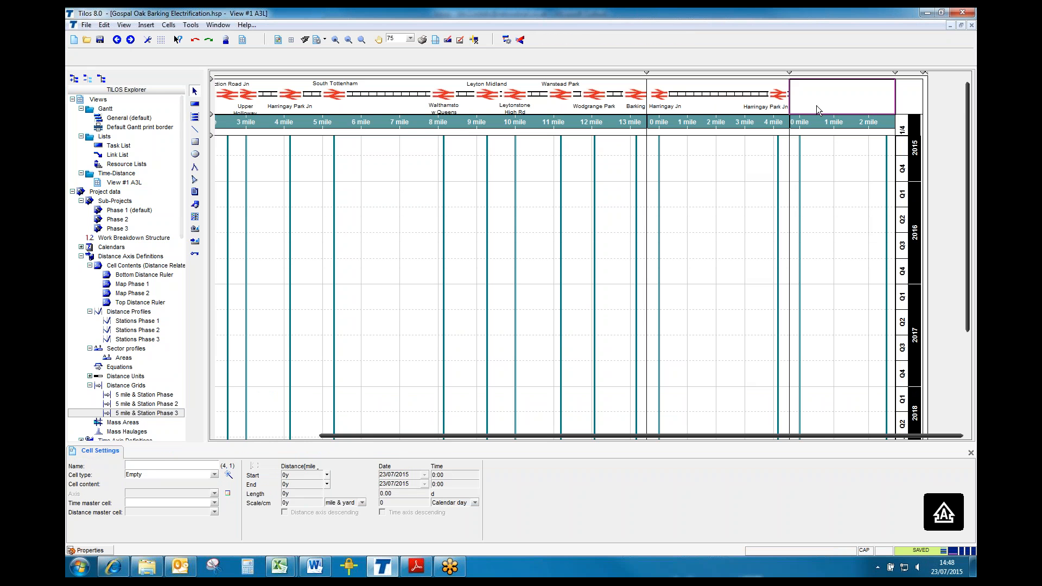
pyautogui.click(216, 475)
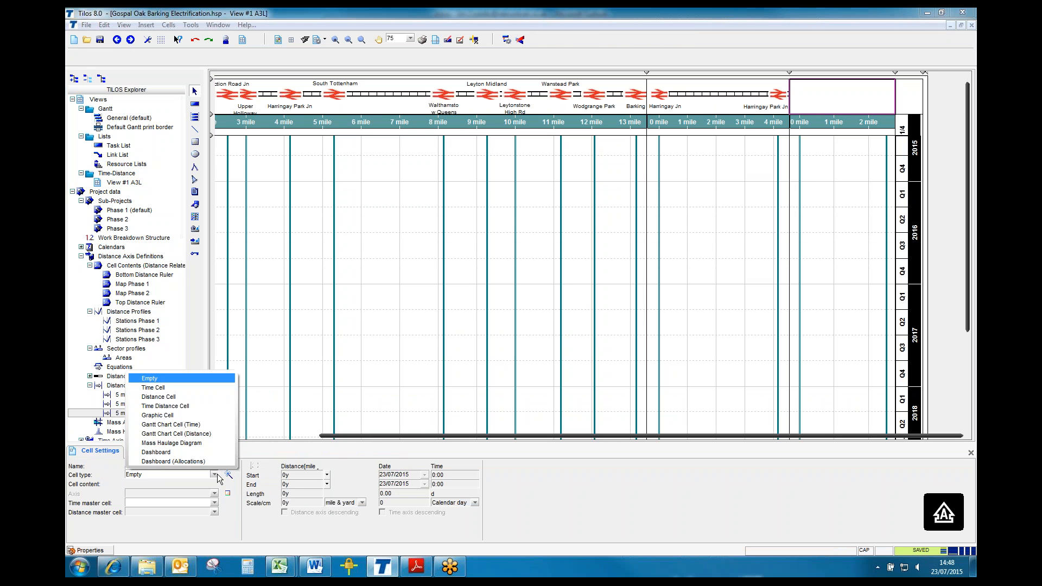
pyautogui.click(167, 399)
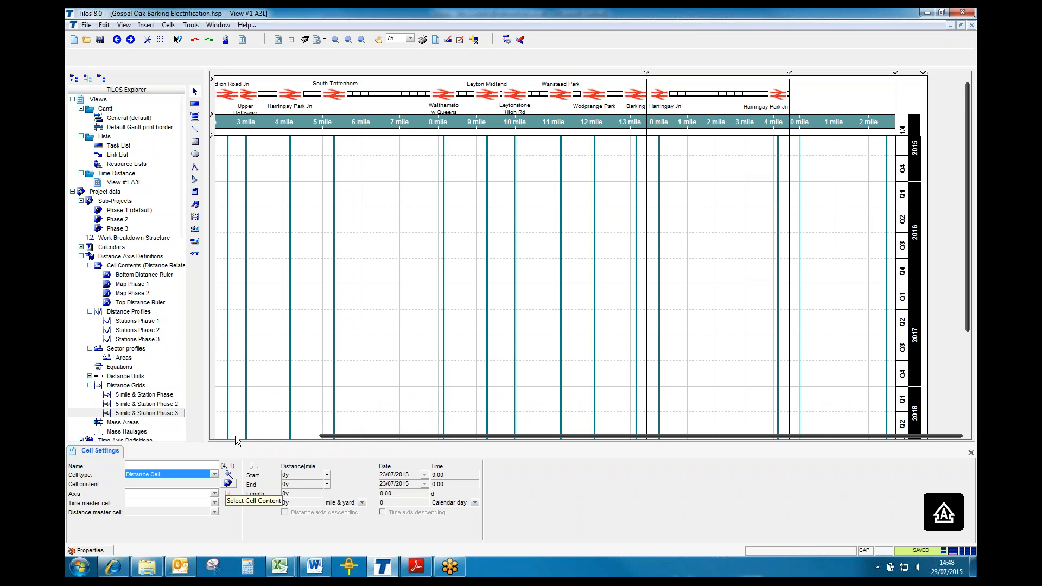
# Duplicate the Map Phase 2 distance cell content and rename the copy Map Phase 3.
pyautogui.click(135, 294)
pyautogui.rightClick(137, 299)
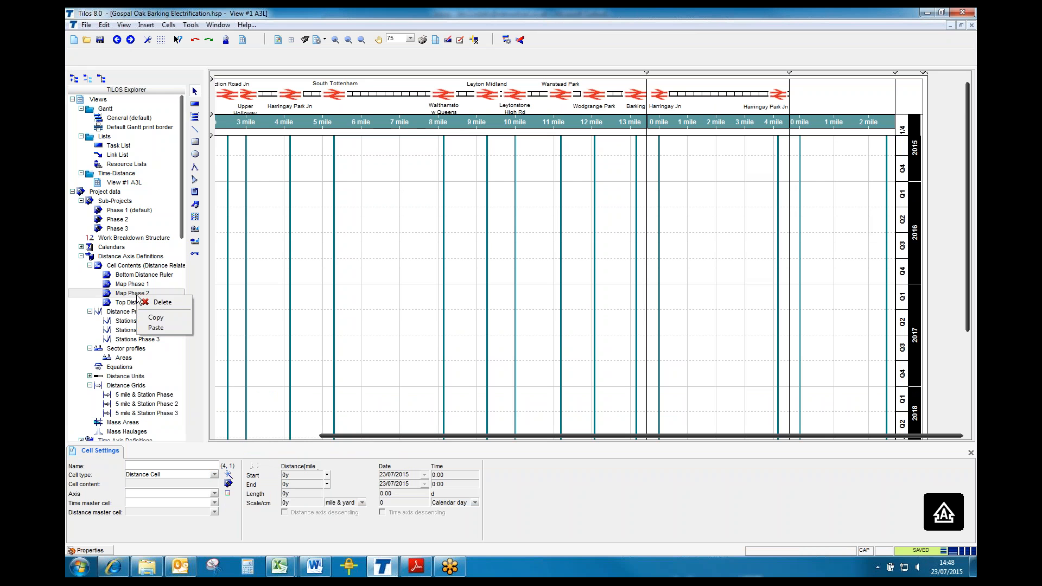
pyautogui.click(167, 318)
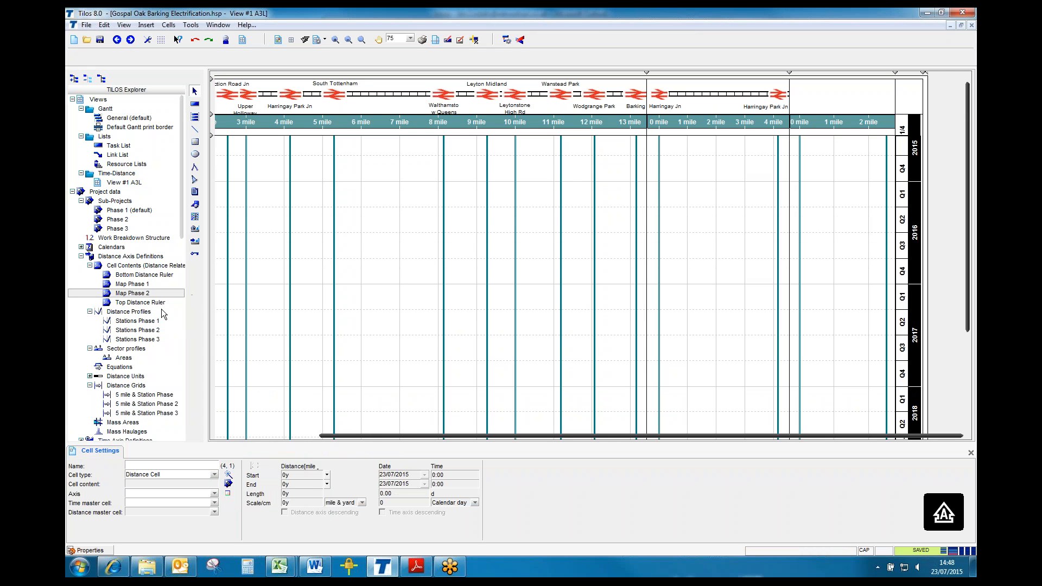
pyautogui.rightClick(156, 293)
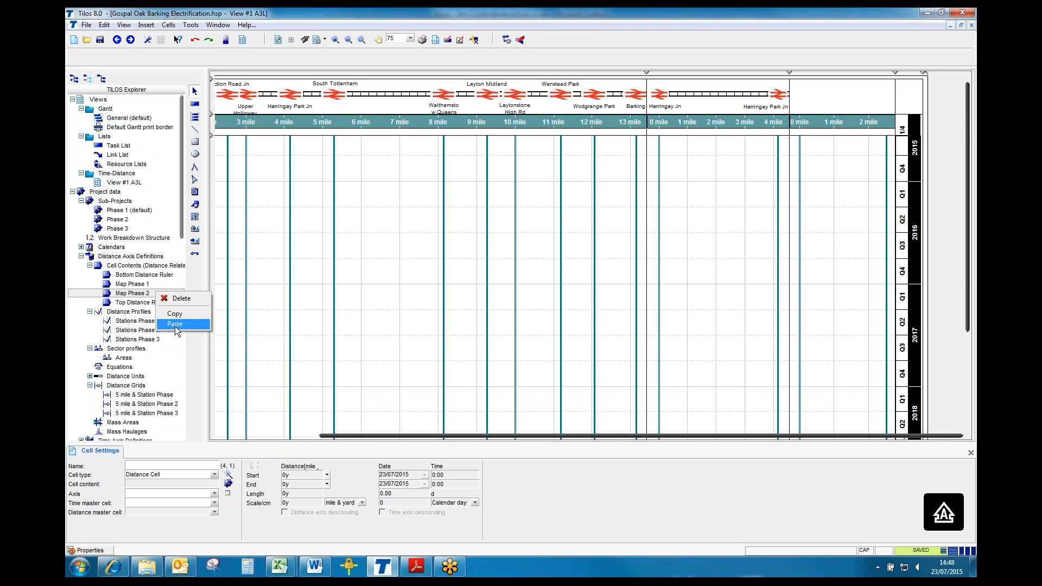
pyautogui.click(175, 324)
pyautogui.doubleClick(166, 305)
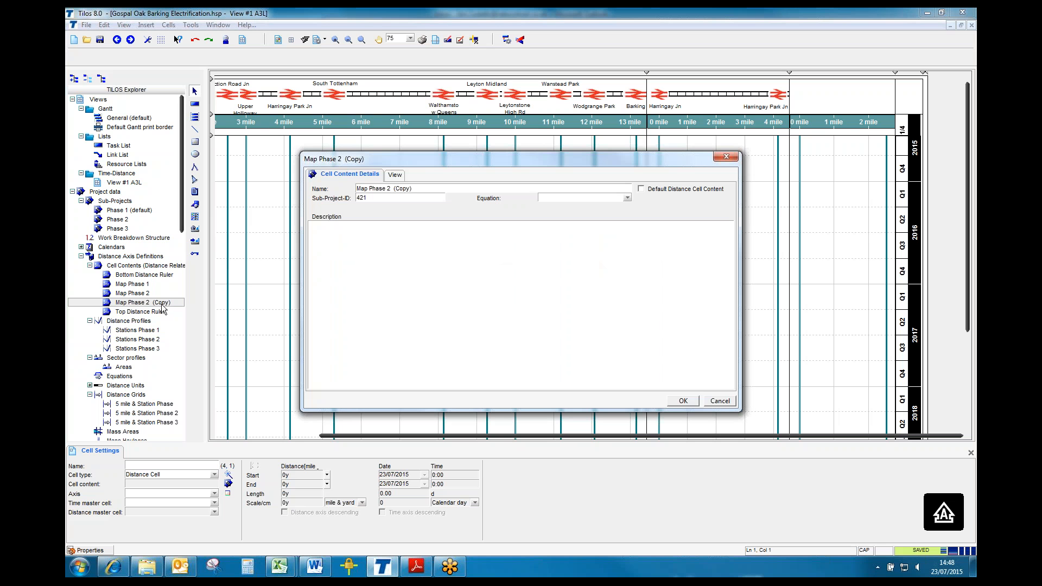
pyautogui.click(420, 188)
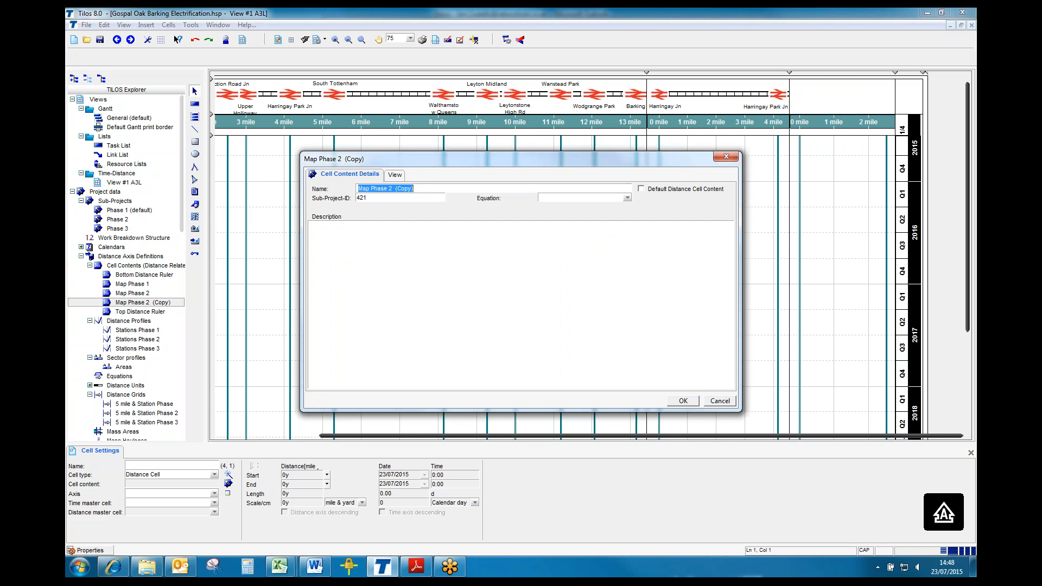
pyautogui.click(420, 188)
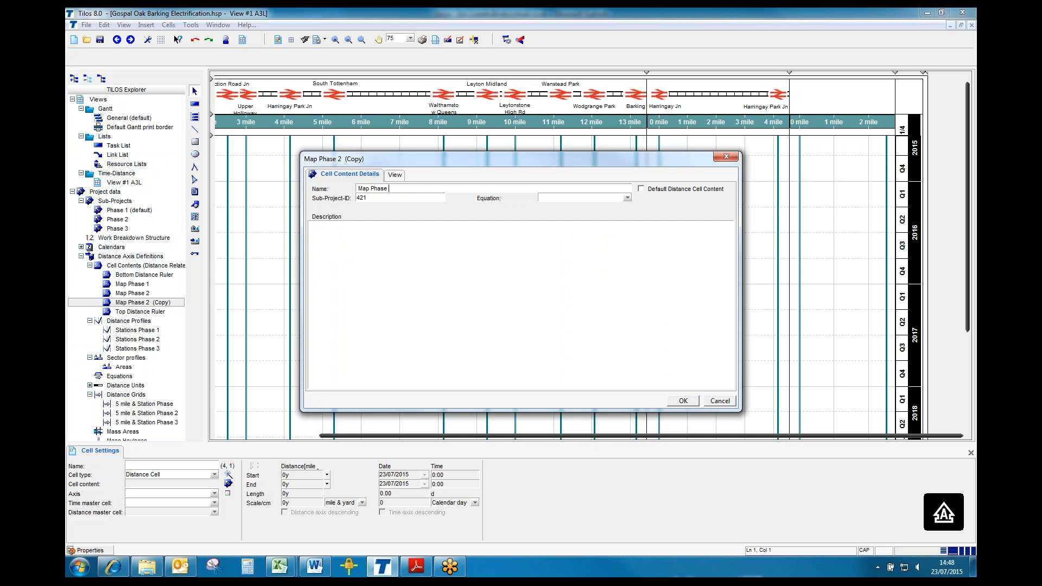
pyautogui.click(685, 401)
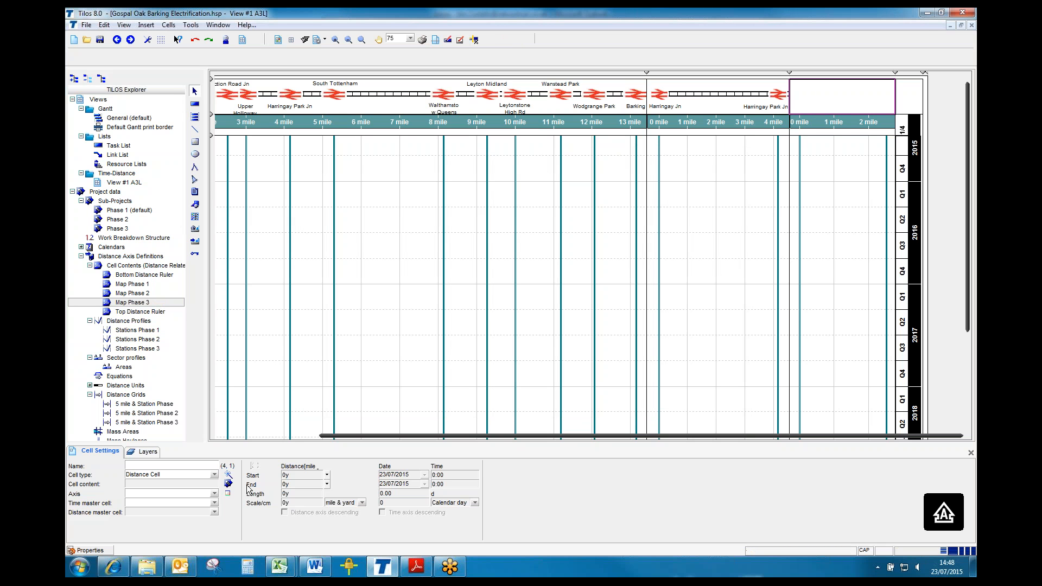
# Assign the Map Phase 3 content to the empty distance cell above the Phase 3 distance ruler.
pyautogui.click(229, 483)
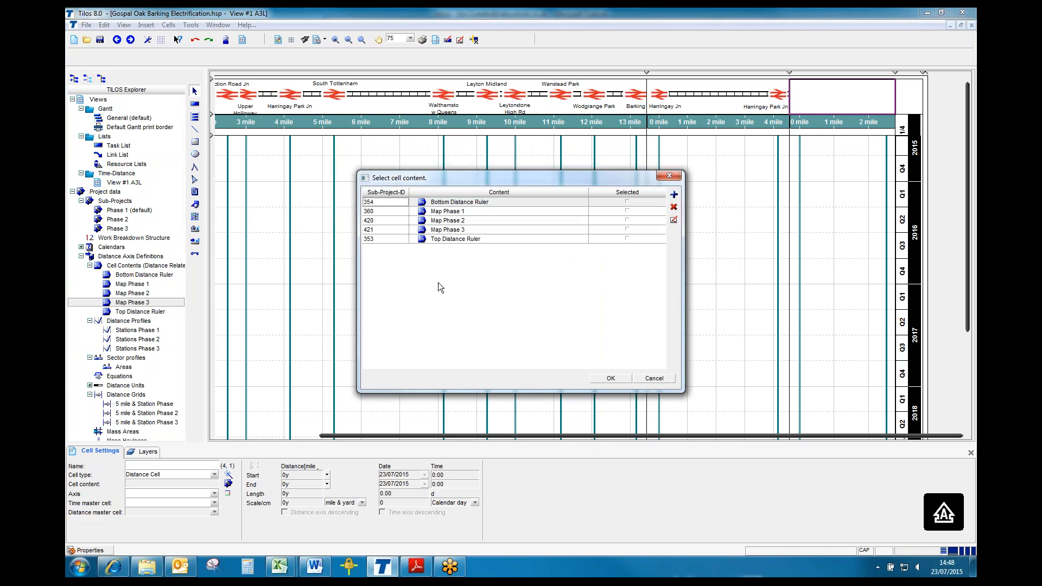
pyautogui.click(626, 229)
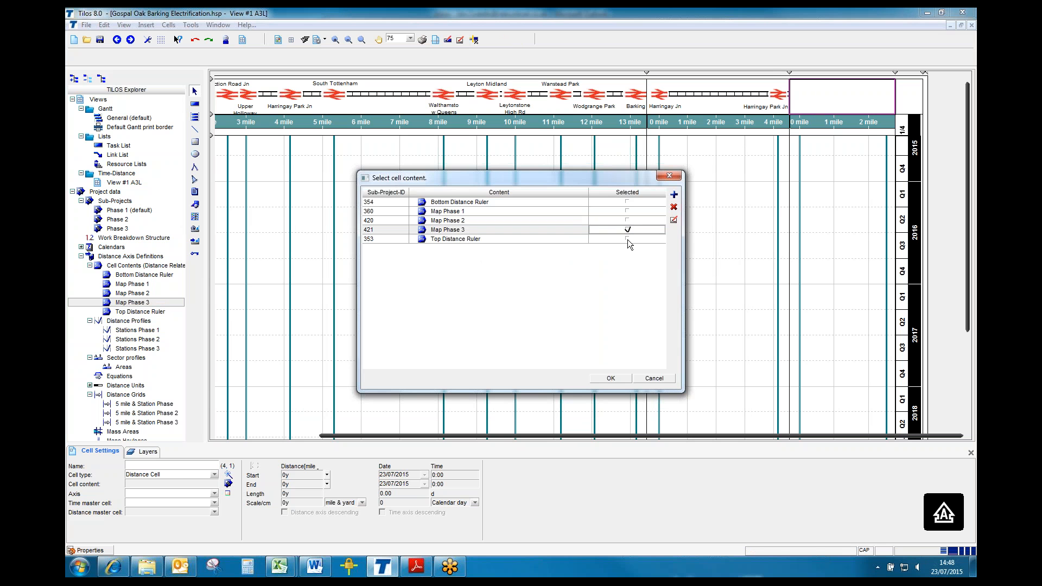
pyautogui.click(620, 380)
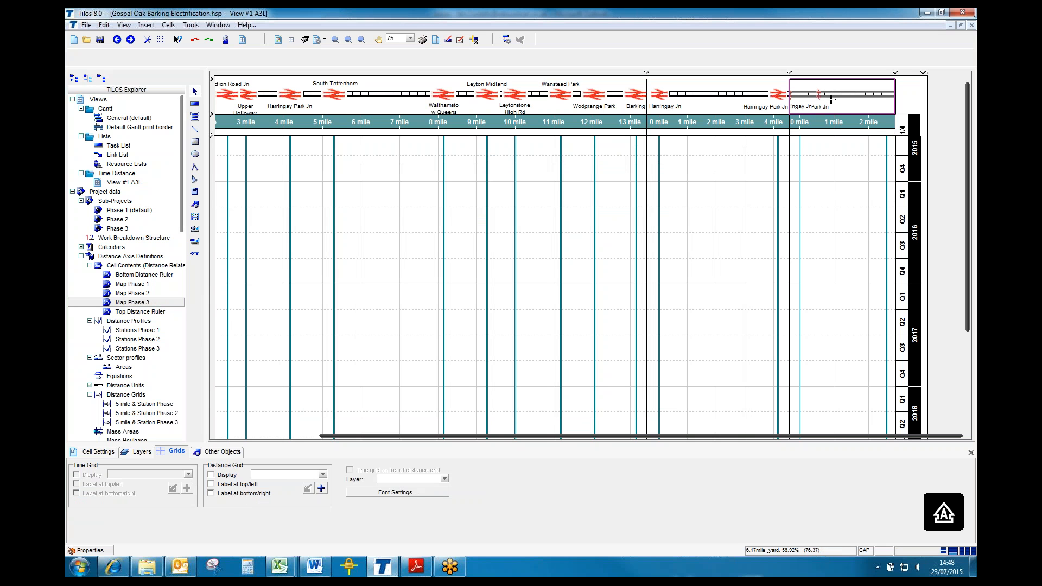
# Set P3 TD Cell as the Phase 3 map cell's distance master and delete the track and station symbols copied from Phase 2.
pyautogui.click(859, 113)
pyautogui.click(859, 112)
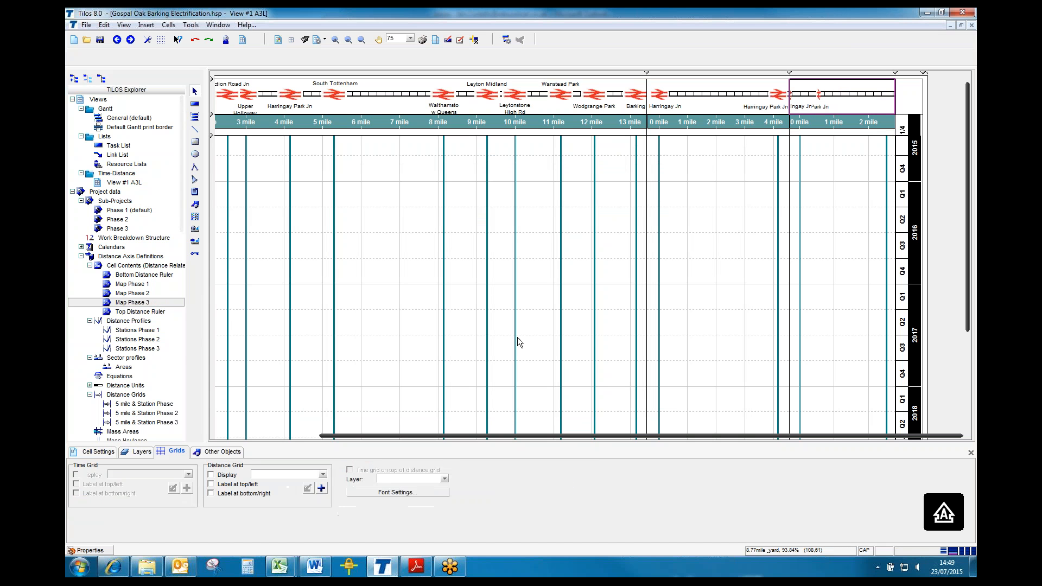
pyautogui.click(103, 453)
pyautogui.click(214, 512)
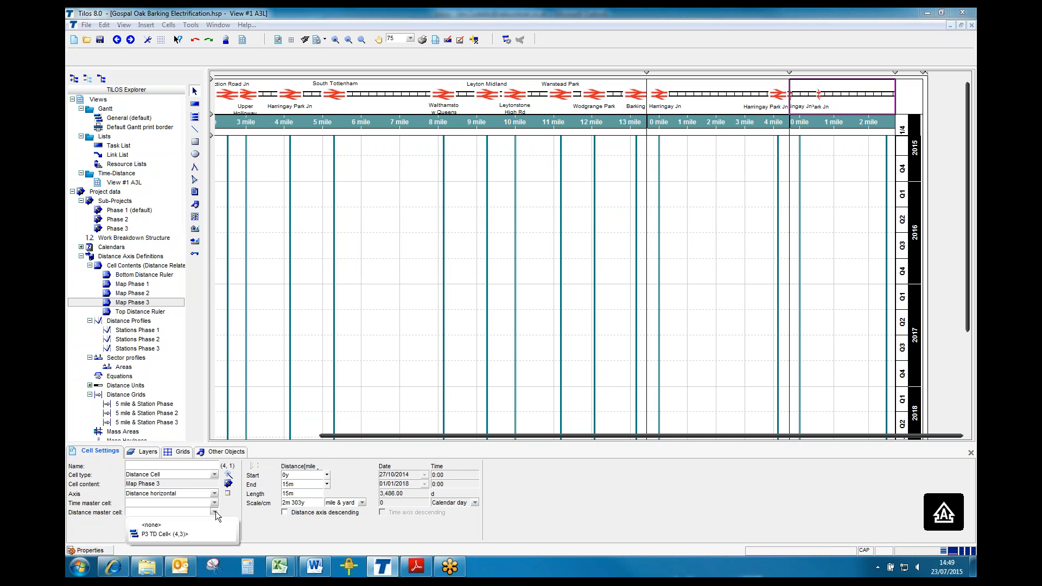
pyautogui.click(161, 535)
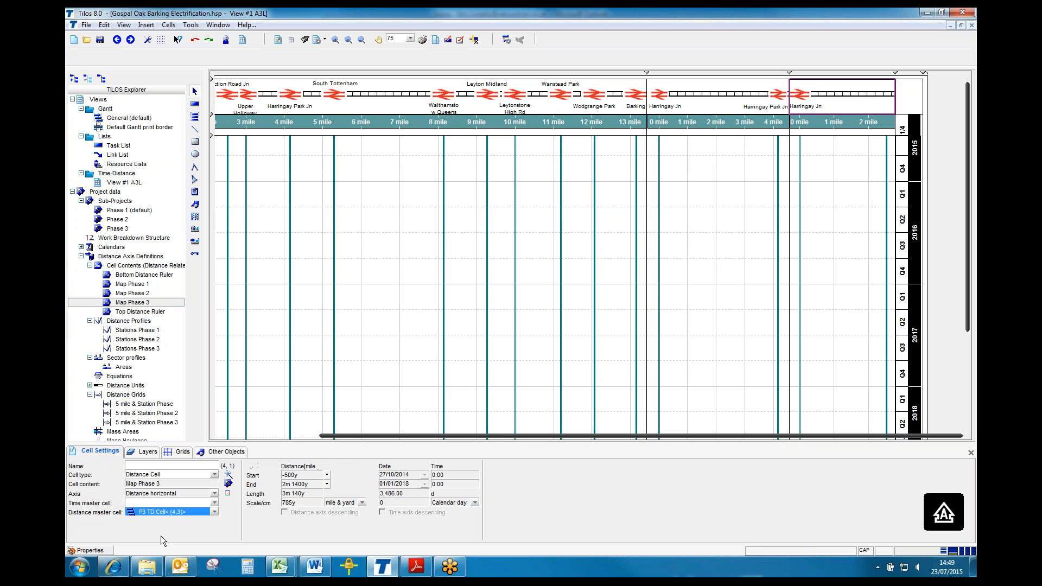
pyautogui.click(857, 98)
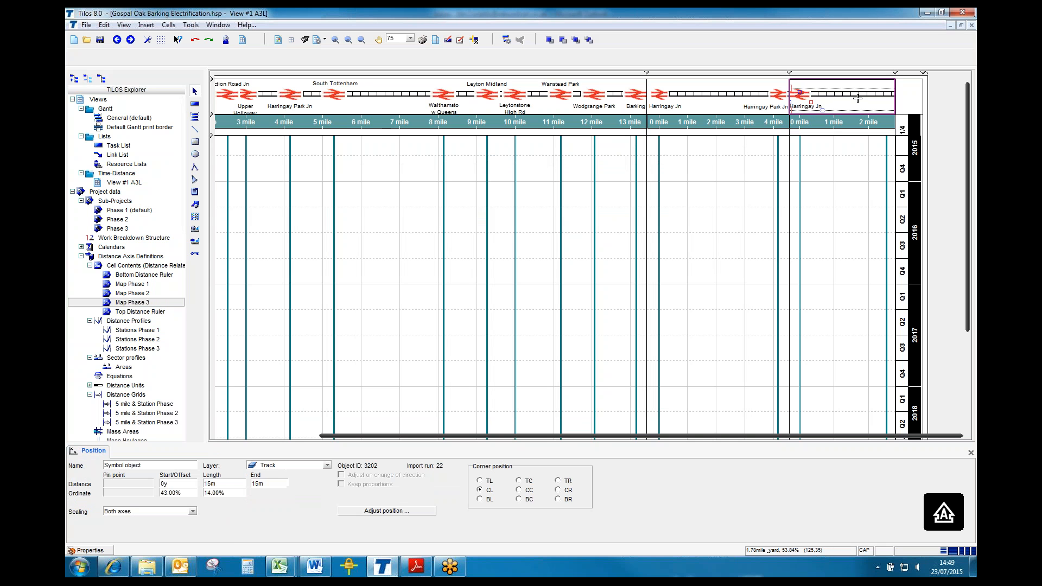
pyautogui.press('Delete')
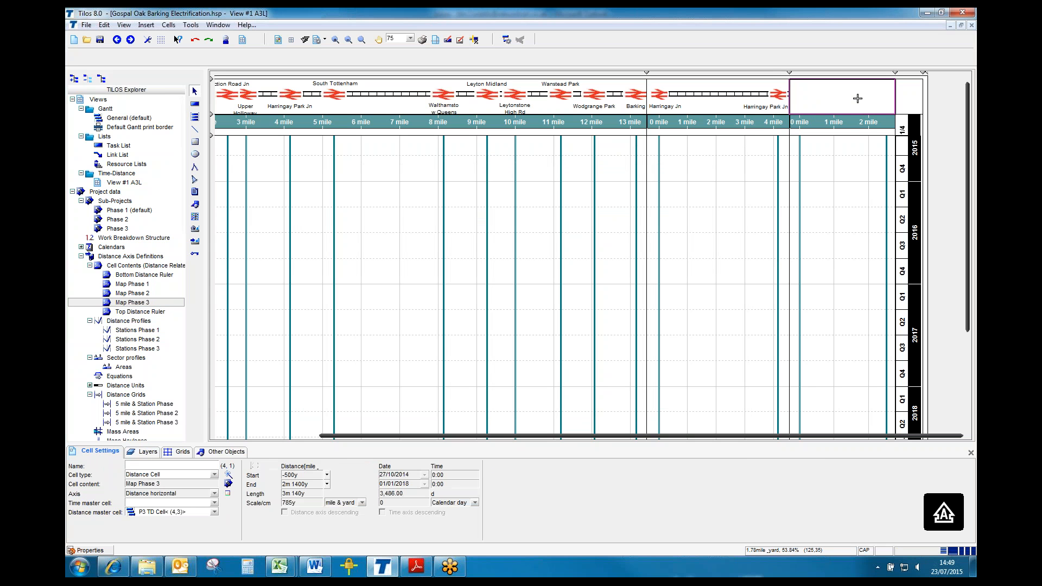
# Switch to the Network Rail Strategic Data workbook in Excel, copy Map sheet range A19:H21, and return to Tilos.
pyautogui.moveTo(283, 571)
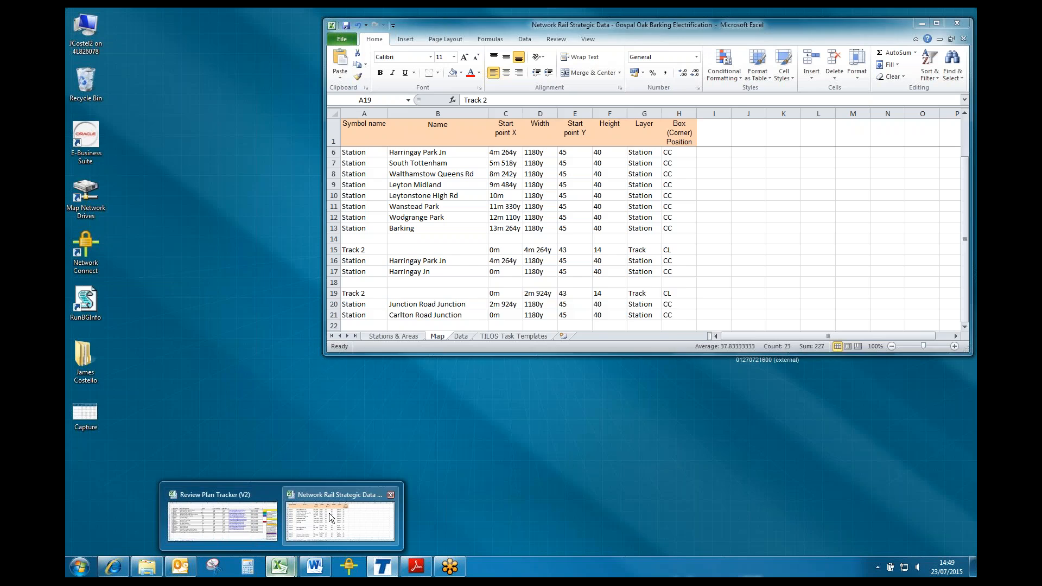
pyautogui.click(329, 512)
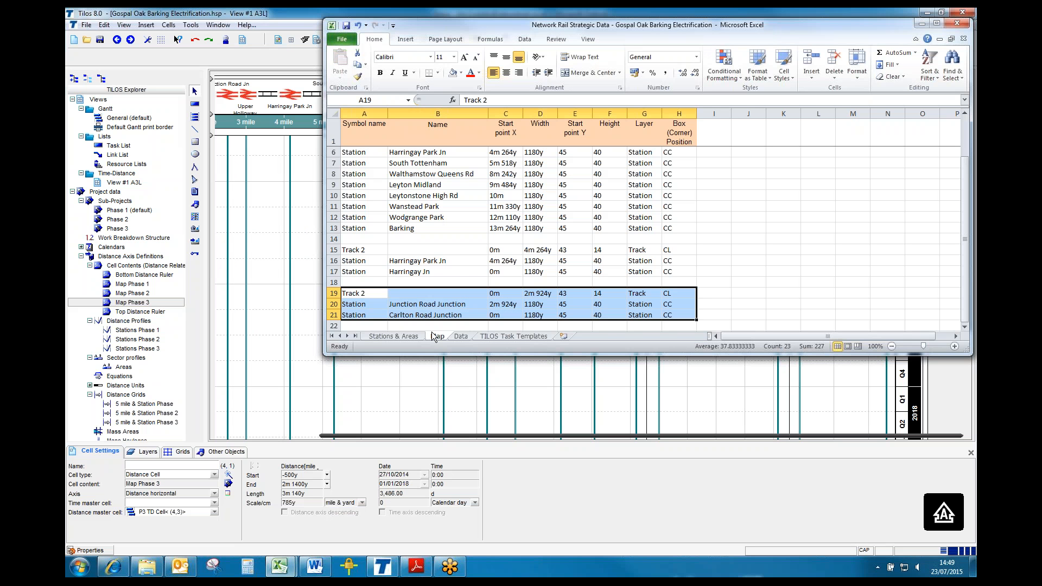
pyautogui.rightClick(466, 303)
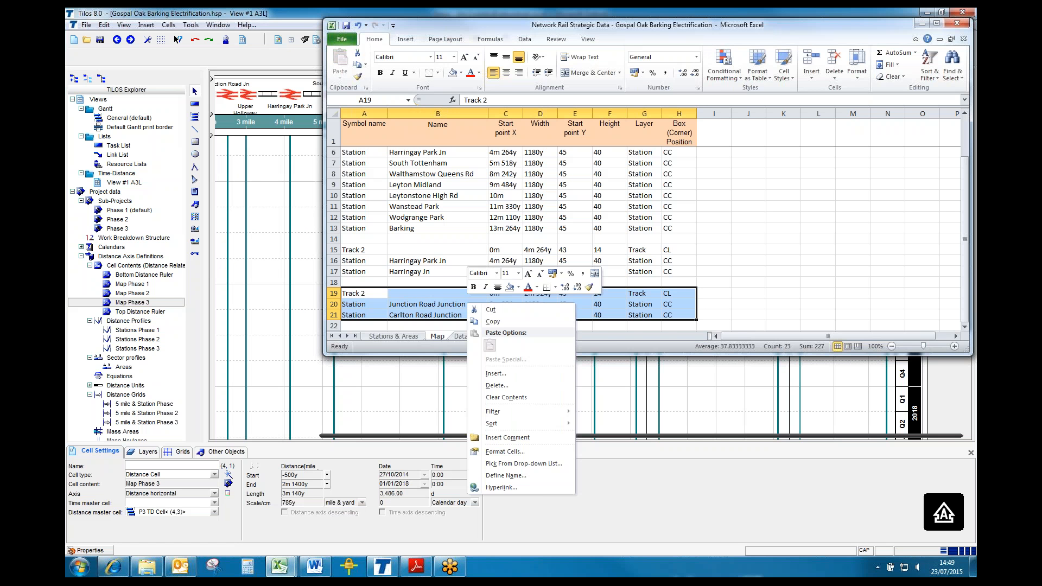
pyautogui.click(503, 322)
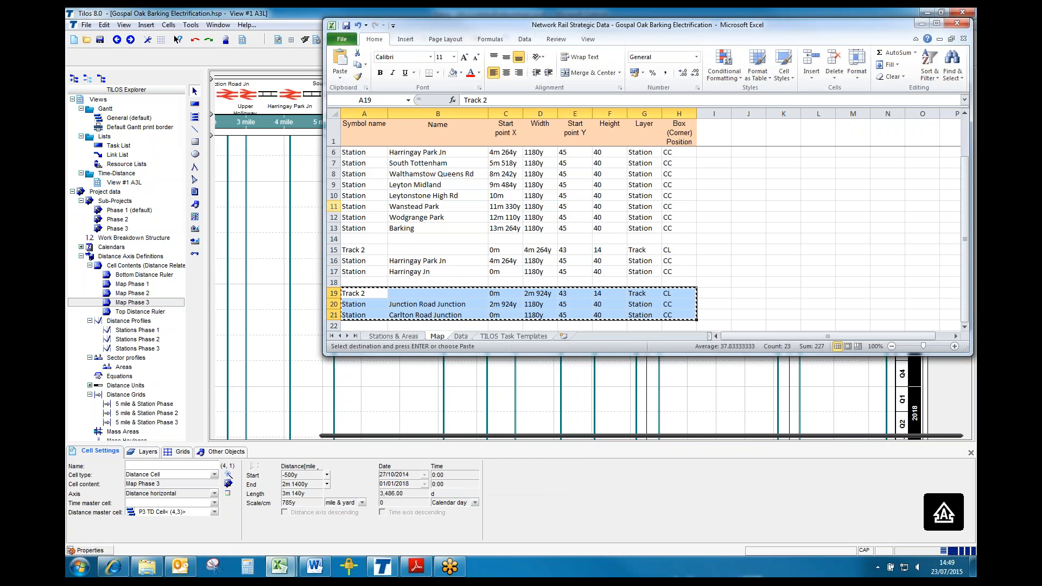
pyautogui.click(860, 14)
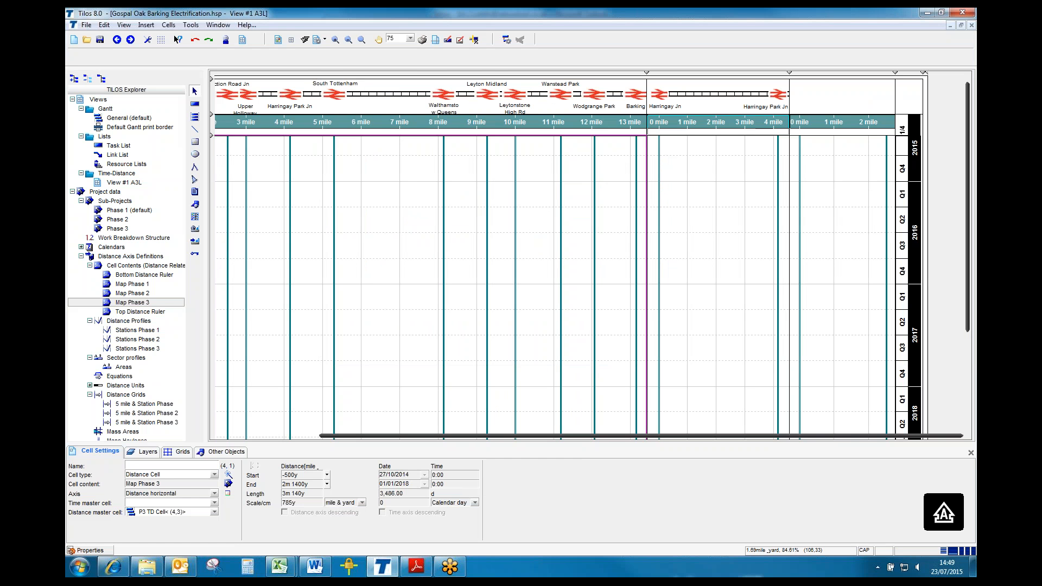
# Import the copied track and station symbols from the clipboard into the Phase 3 map cell with the existing column assignments.
pyautogui.rightClick(825, 96)
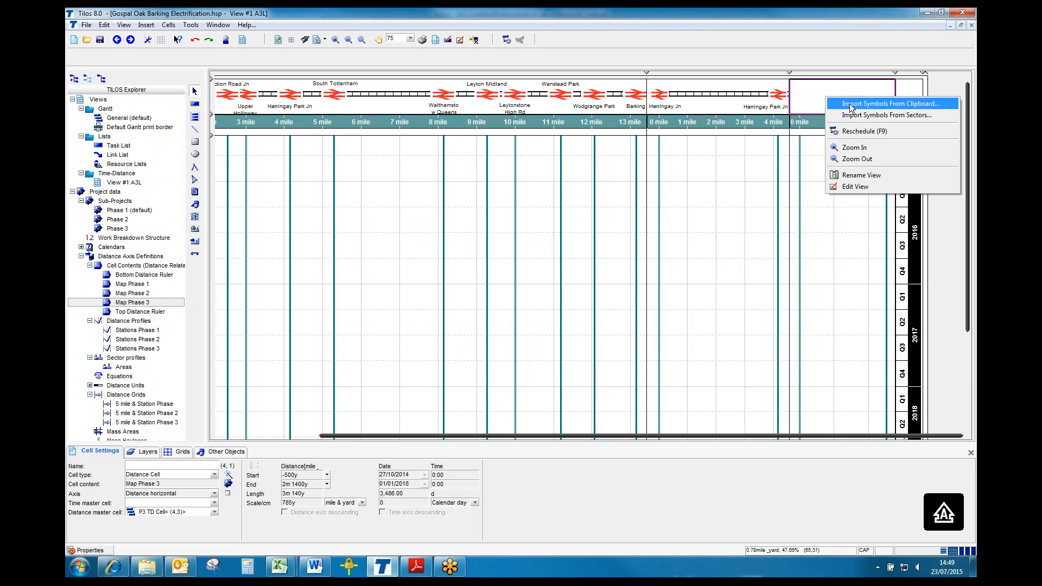
pyautogui.click(850, 105)
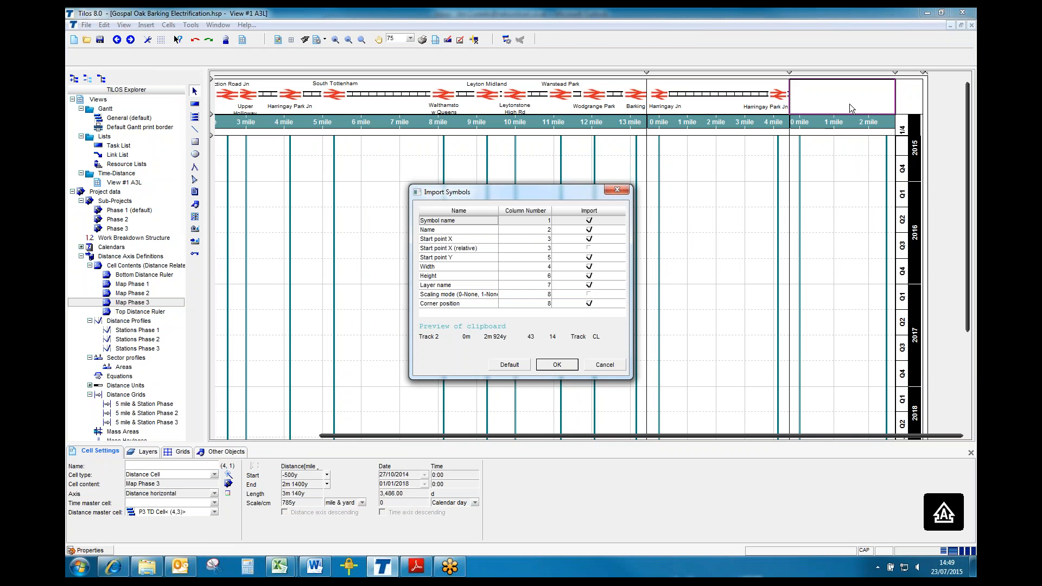
pyautogui.click(565, 363)
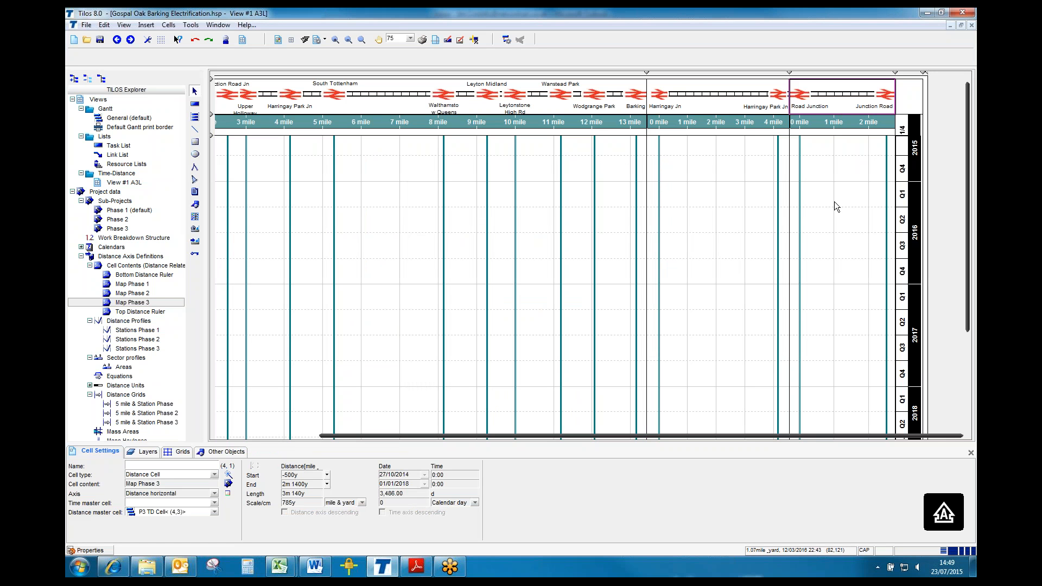
# Delete the newly imported track and station symbols from the Phase 3 map cell.
pyautogui.click(844, 96)
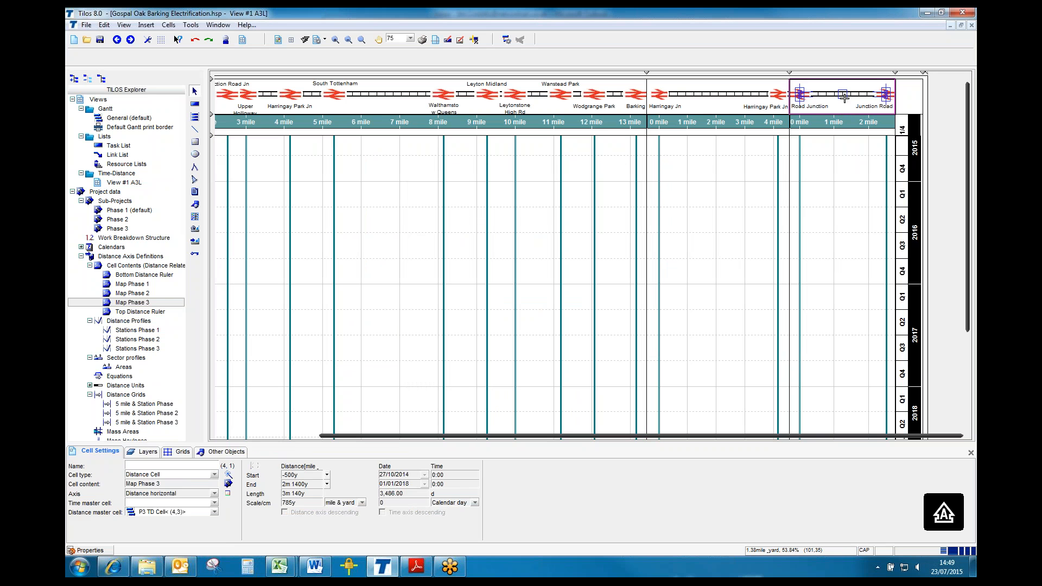
pyautogui.click(844, 97)
pyautogui.press('Delete')
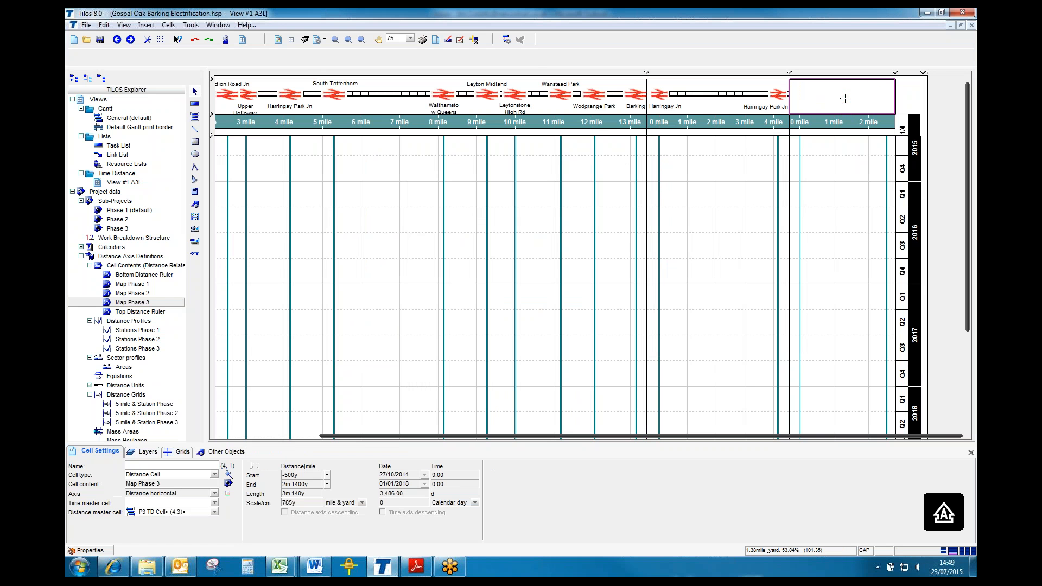
# Switch to the Network Rail Strategic Data workbook in Excel and shorten the station name in cell B20 to Junction Road Jn.
pyautogui.moveTo(289, 572)
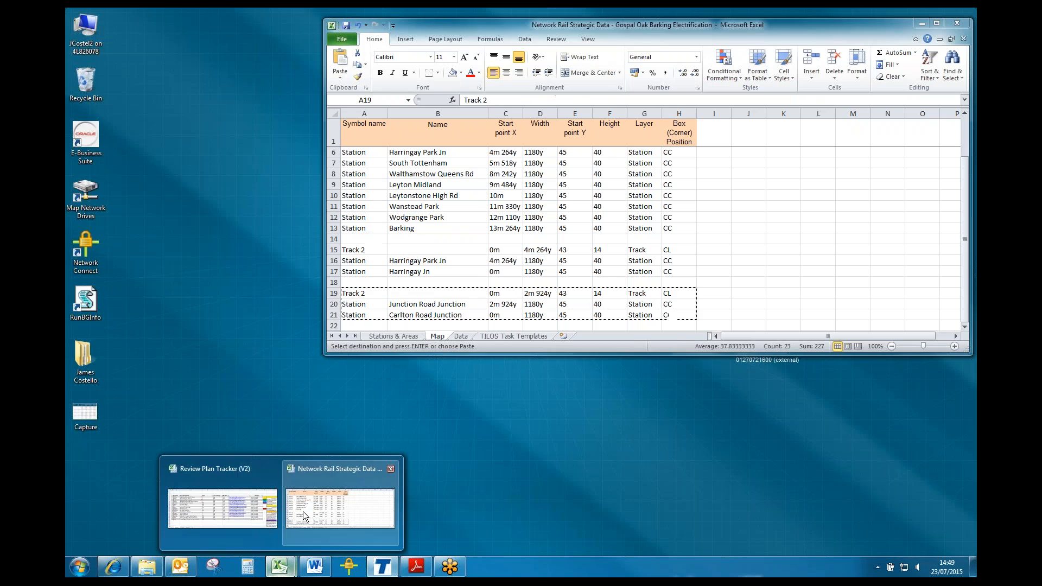
pyautogui.click(303, 511)
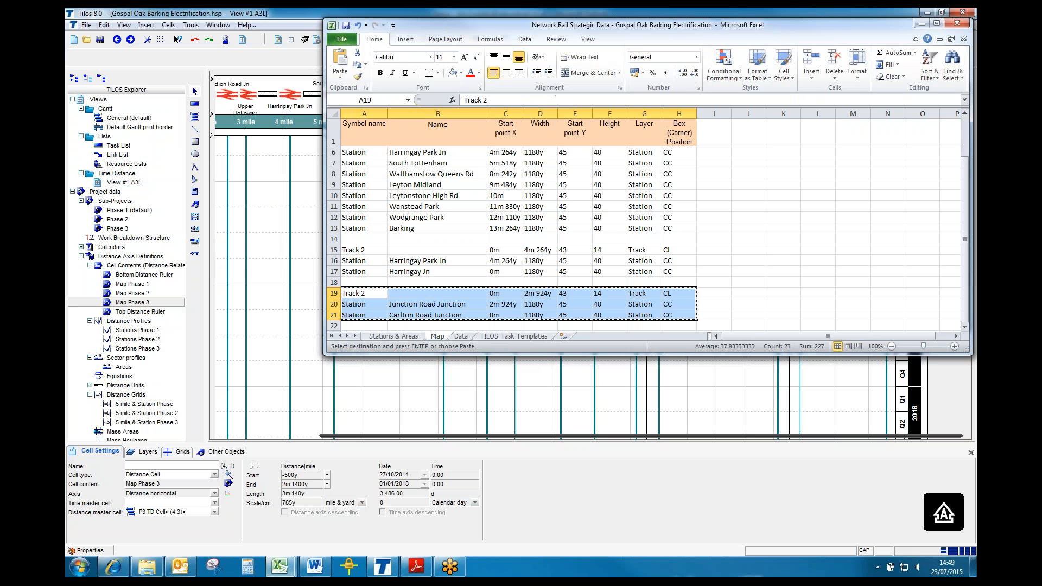
pyautogui.click(453, 304)
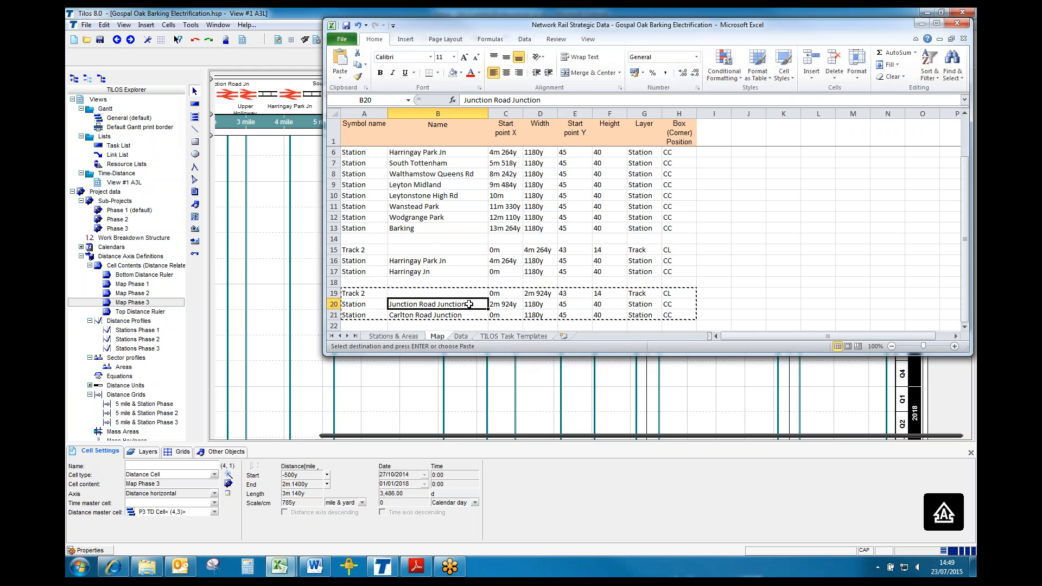
pyautogui.doubleClick(471, 304)
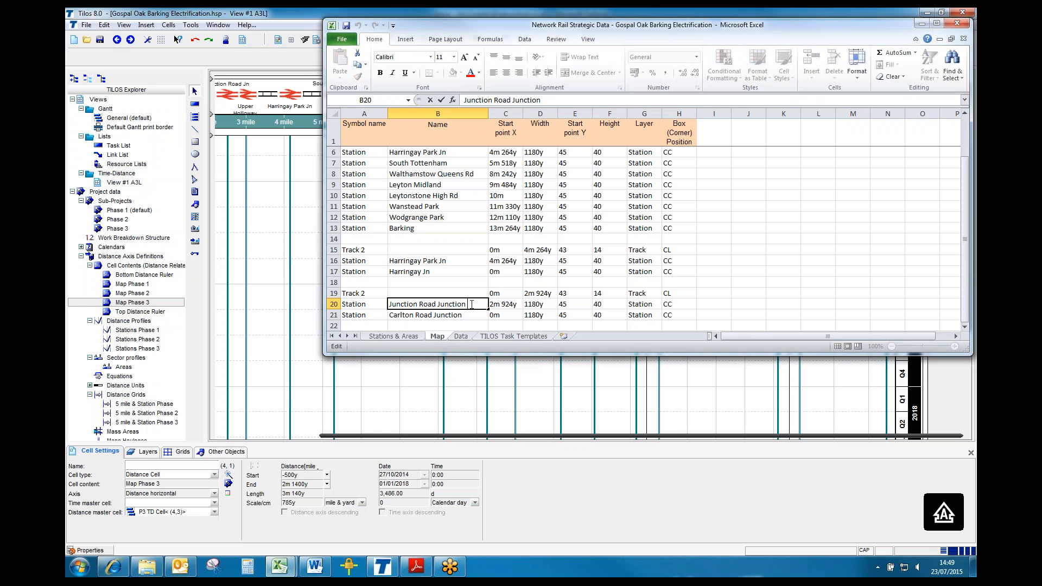
pyautogui.press('BackSpace')
pyautogui.press('BackSpace')
pyautogui.press('BackSpace')
pyautogui.press('BackSpace')
pyautogui.press('BackSpace')
pyautogui.press('BackSpace')
pyautogui.press('BackSpace')
pyautogui.write('n')
pyautogui.press('Return')
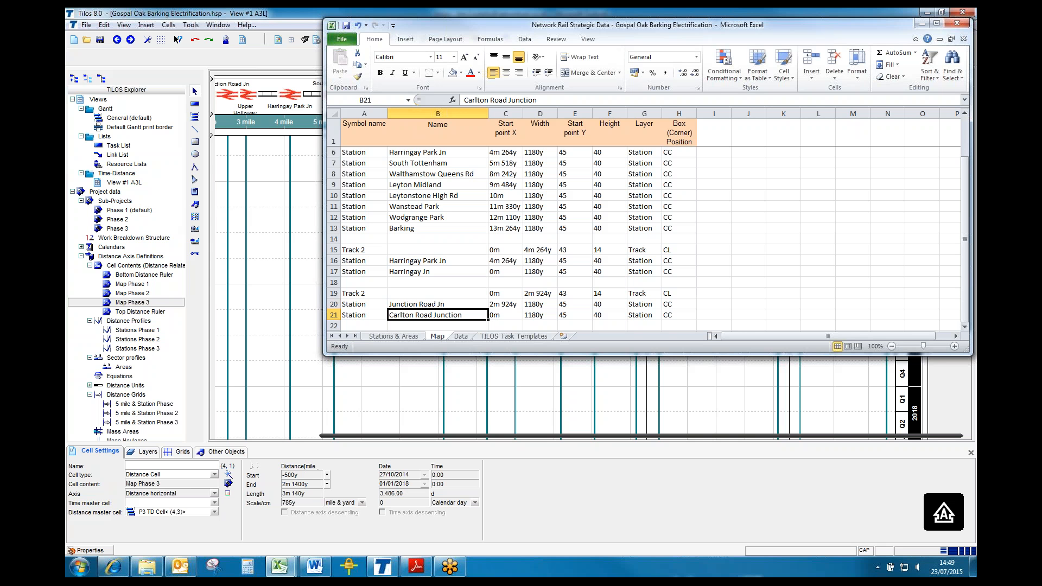
# Shorten the station name in cell B21 of the Map sheet to Carlton Road Jn.
pyautogui.doubleClick(463, 315)
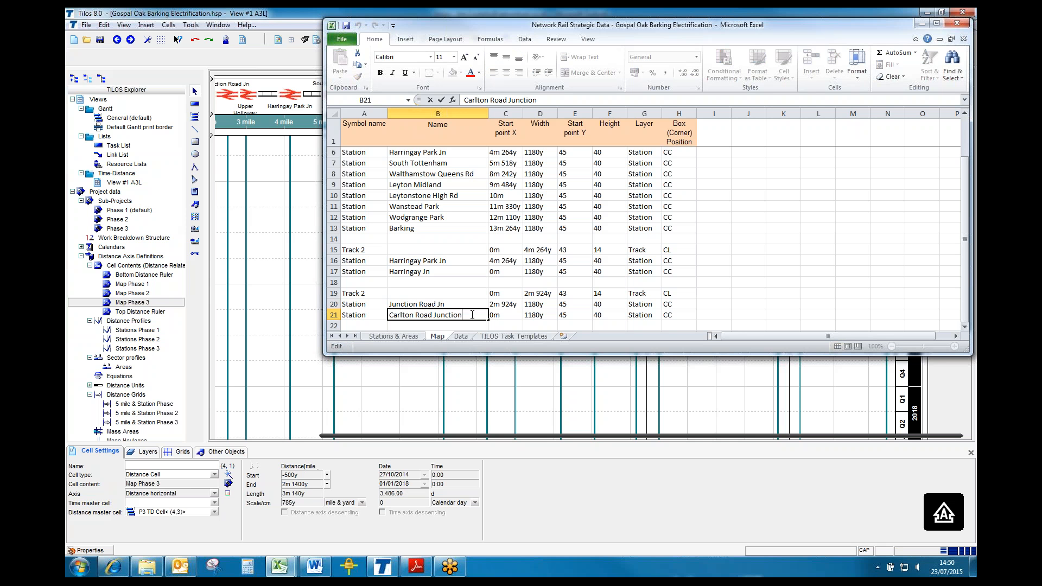
pyautogui.press('BackSpace')
pyautogui.press('BackSpace')
pyautogui.press('BackSpace')
pyautogui.press('BackSpace')
pyautogui.press('BackSpace')
pyautogui.press('BackSpace')
pyautogui.press('BackSpace')
pyautogui.write('n')
pyautogui.press('Return')
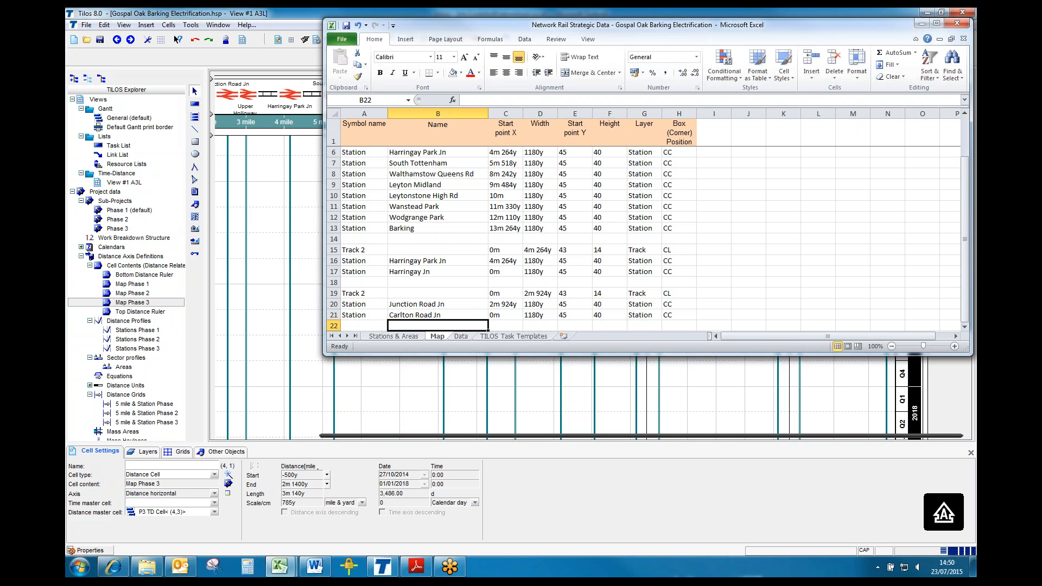
# Copy the Phase 3 track and station rows, range A19:H21, with the shortened names.
pyautogui.moveTo(360, 293); pyautogui.dragTo(667, 312)
pyautogui.rightClick(655, 309)
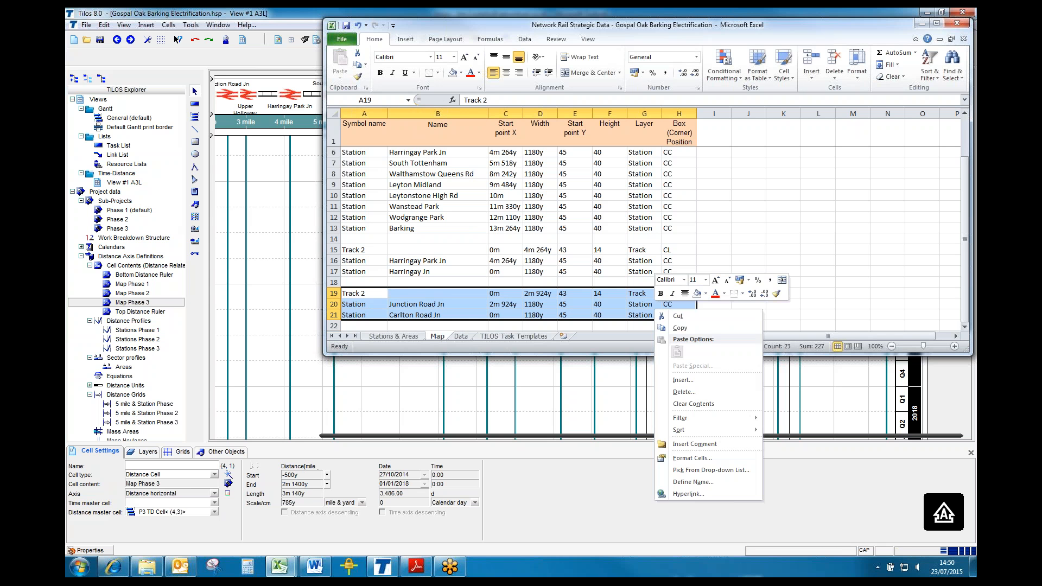
pyautogui.click(680, 328)
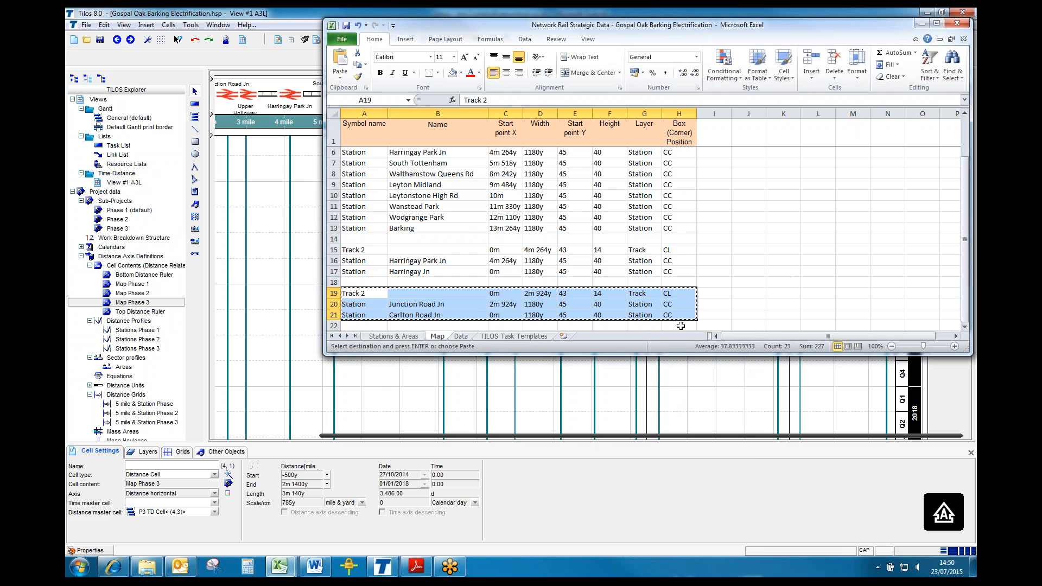
# Switch back to Tilos and import the Phase 3 track and station symbols from the clipboard into the Phase 3 map cell.
pyautogui.click(294, 234)
pyautogui.click(819, 95)
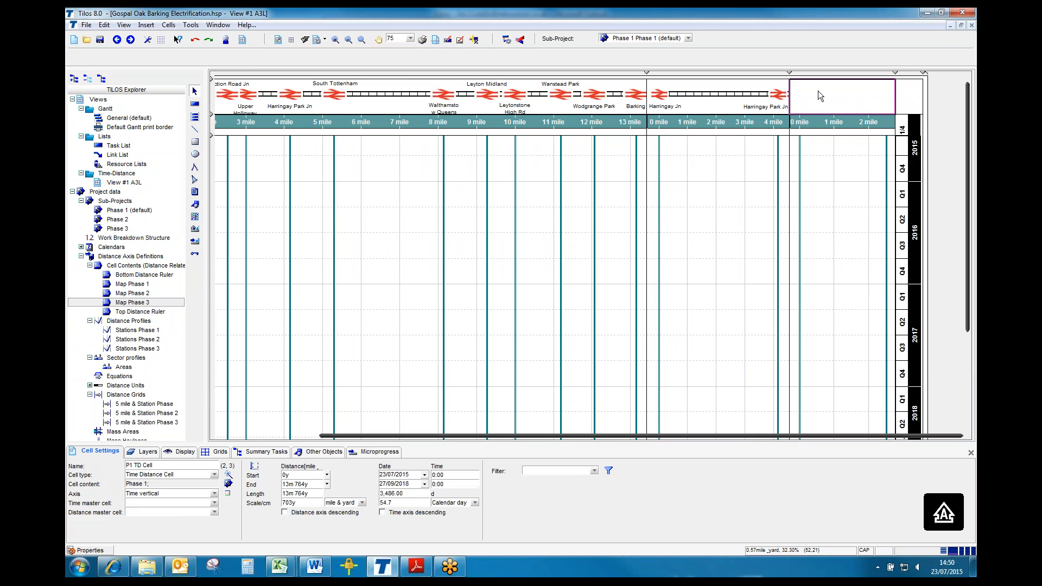
pyautogui.rightClick(819, 92)
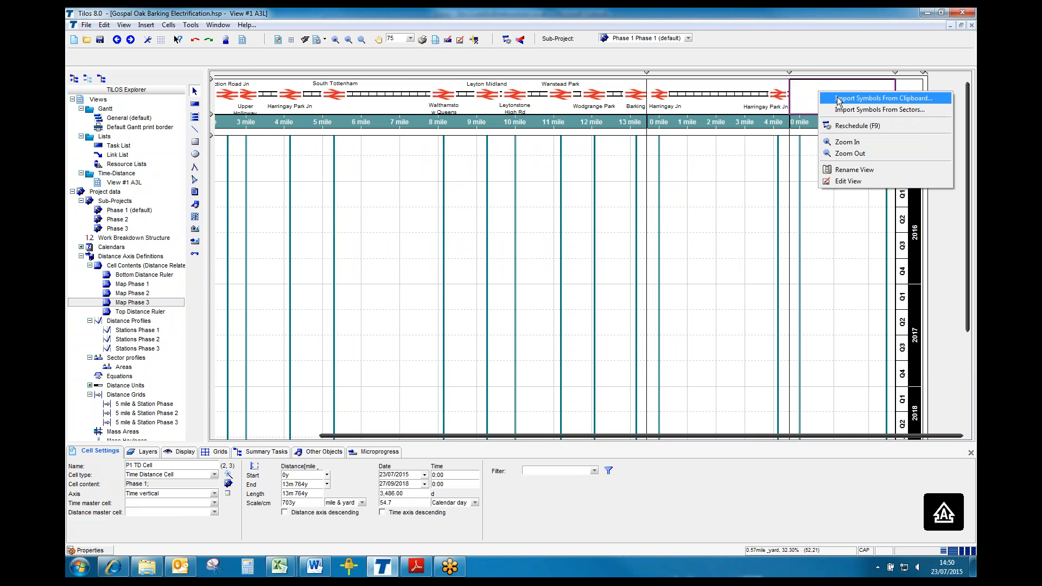
pyautogui.click(837, 98)
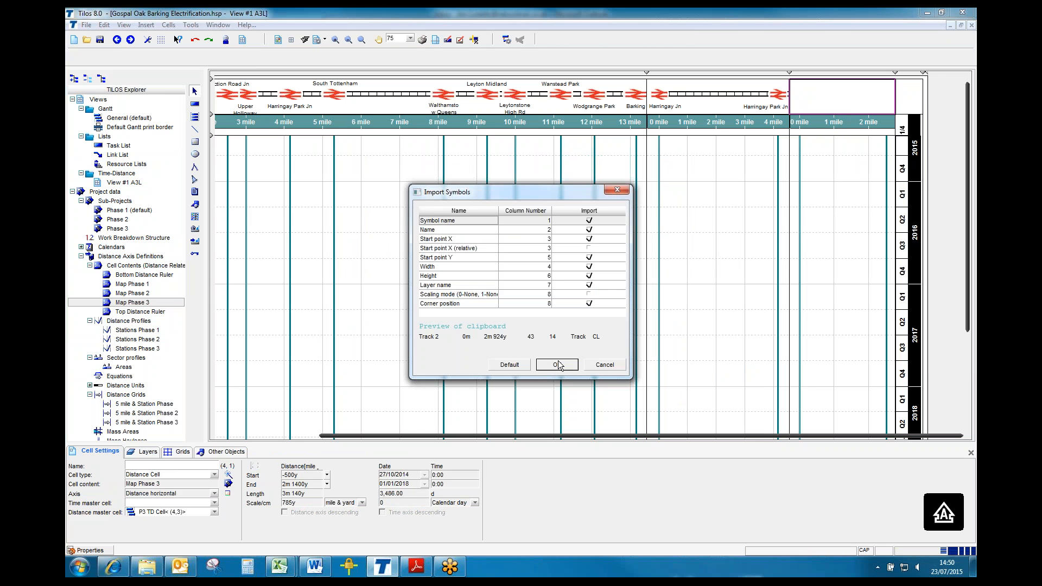
pyautogui.click(558, 365)
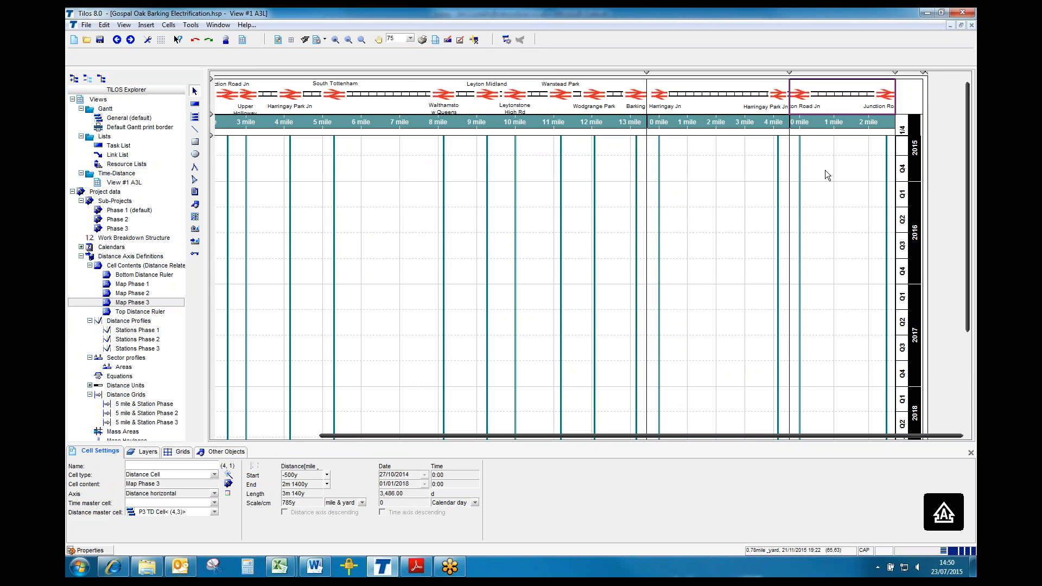
# Move the Carlton Road Jn and Junction Road Jn labels fully inside the Phase 3 map cell and save the project.
pyautogui.click(411, 38)
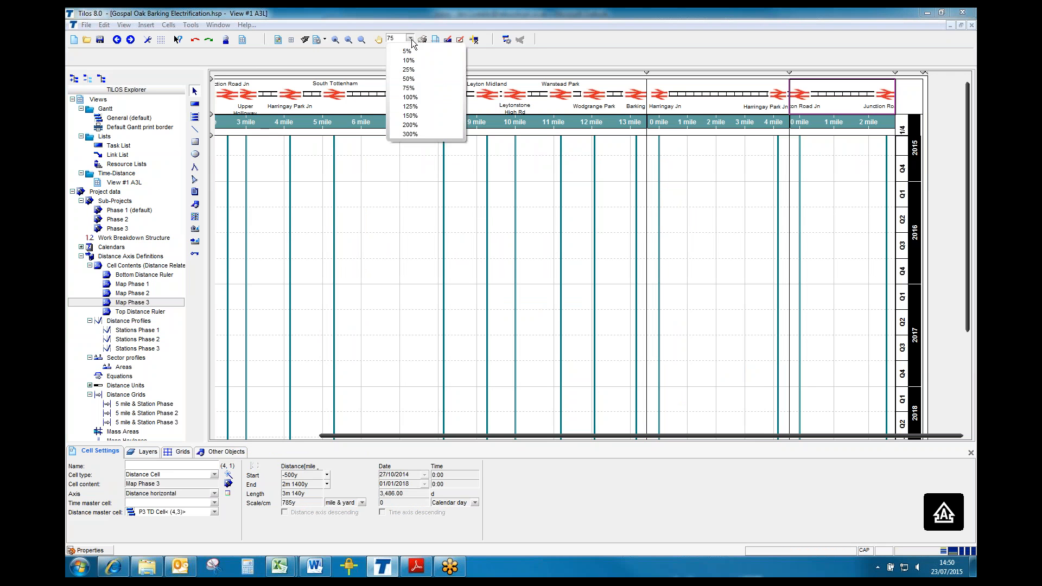
pyautogui.click(416, 98)
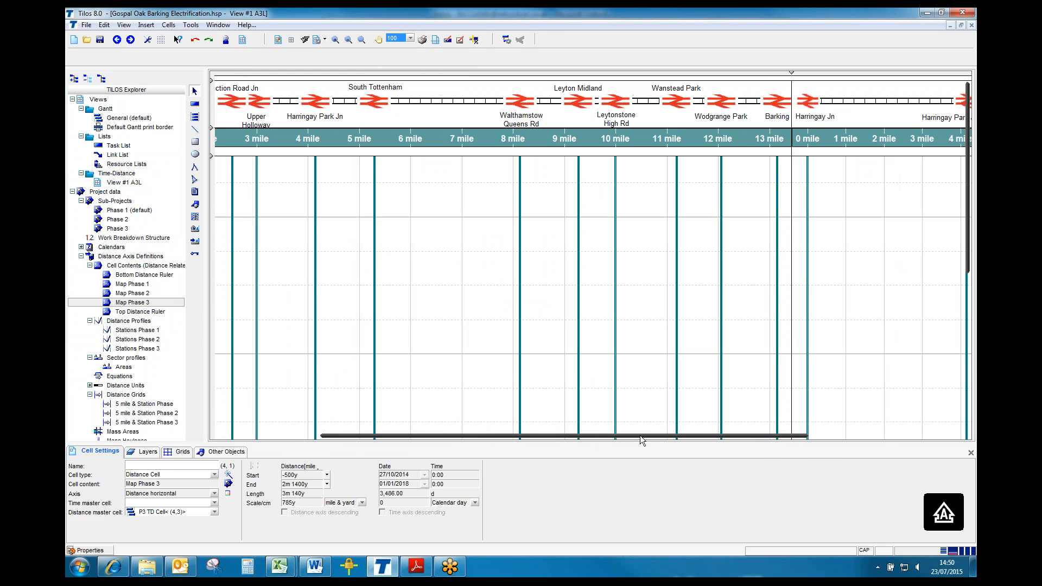
pyautogui.moveTo(650, 435); pyautogui.dragTo(848, 435)
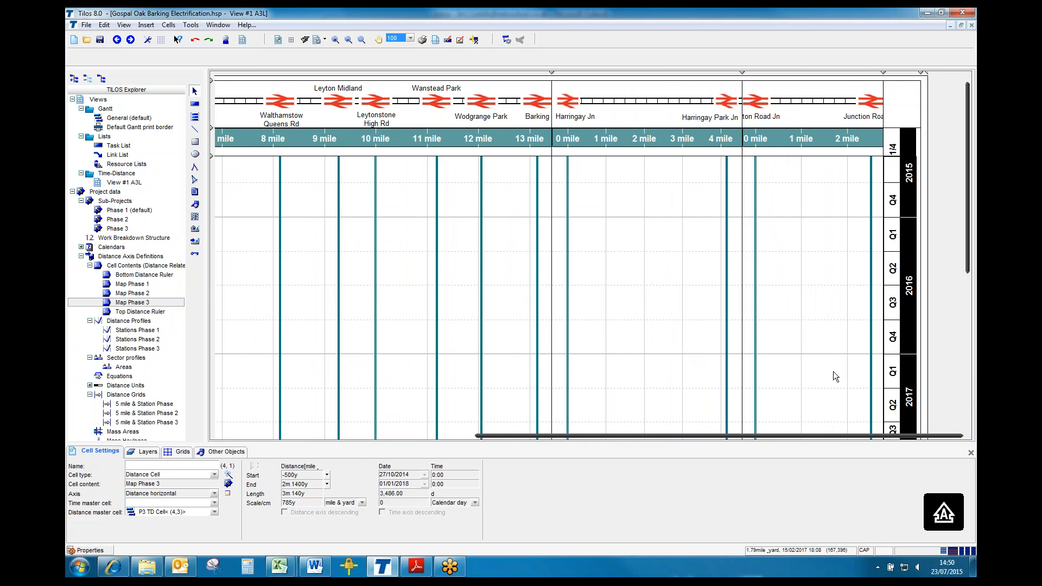
pyautogui.click(769, 120)
pyautogui.click(769, 120)
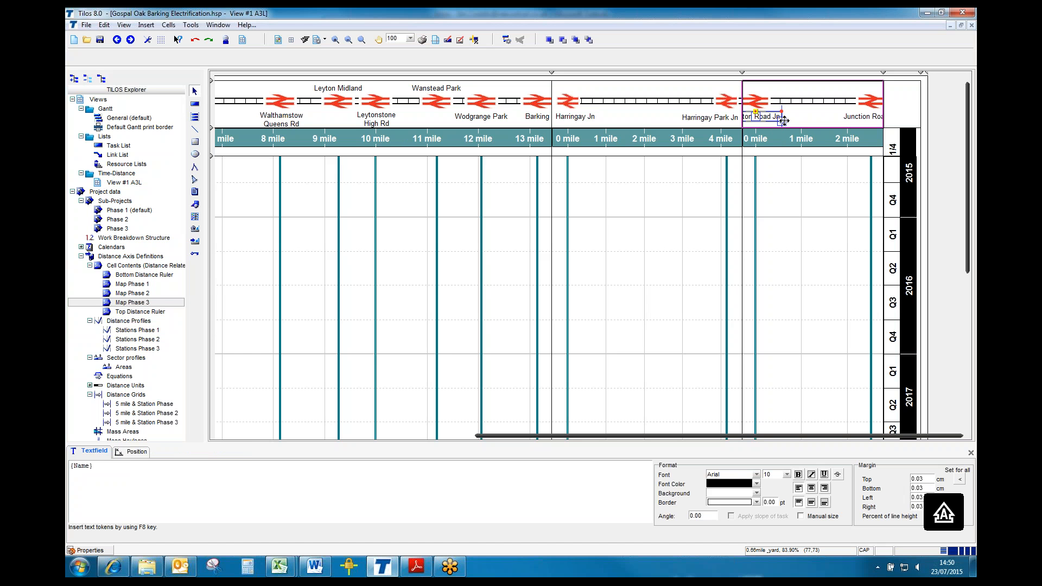
pyautogui.moveTo(783, 120); pyautogui.dragTo(800, 122)
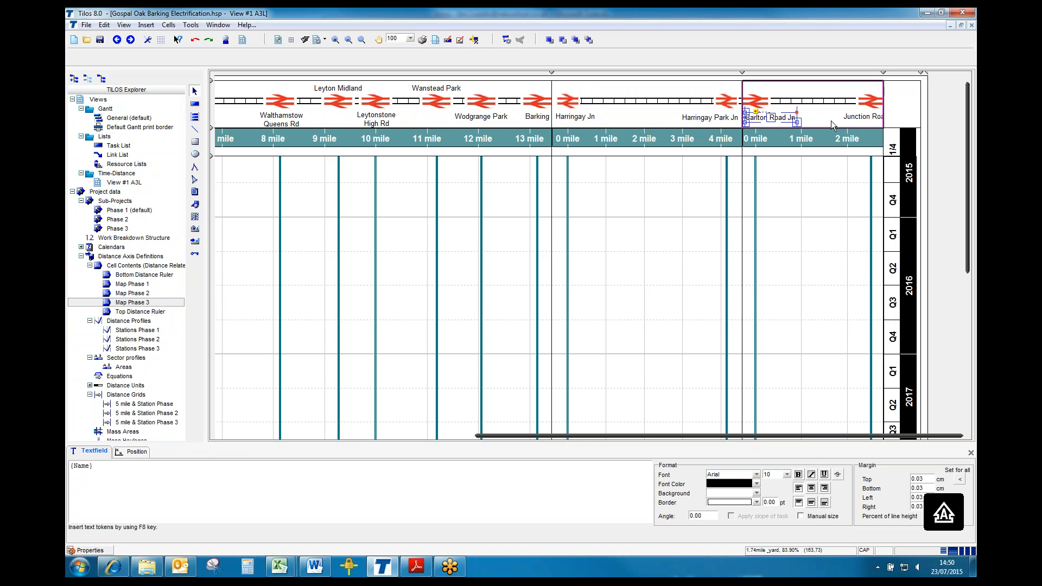
pyautogui.click(848, 119)
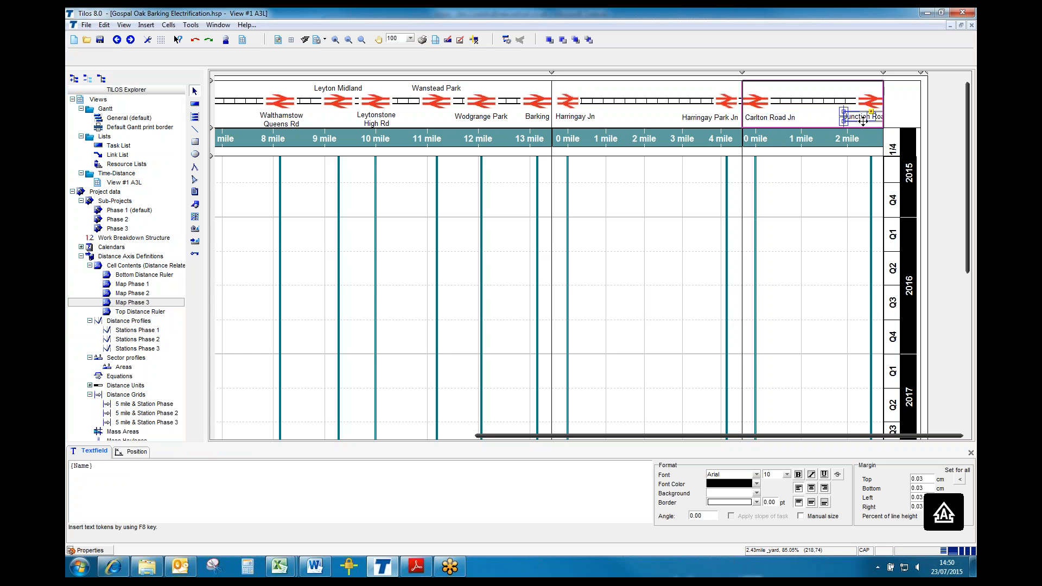
pyautogui.moveTo(870, 117); pyautogui.dragTo(854, 118)
pyautogui.click(820, 187)
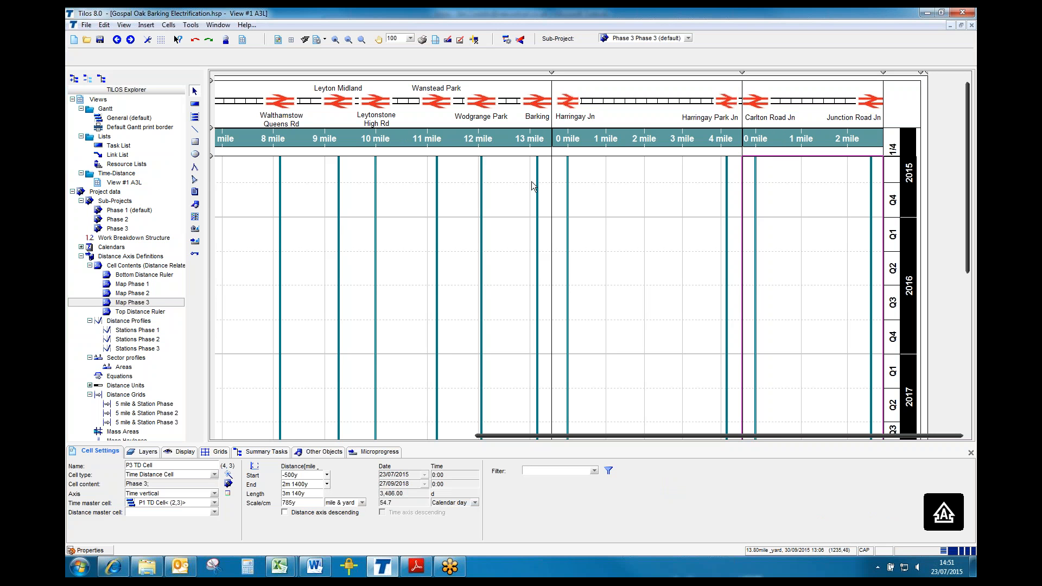
pyautogui.click(100, 39)
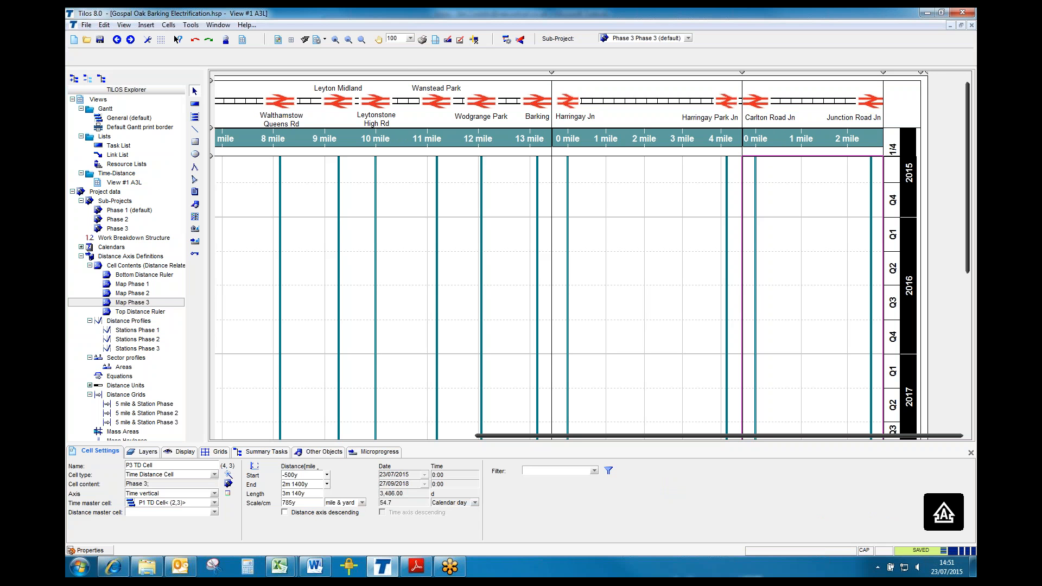
# Open the view's print settings and choose the PullPrintGraphic printer with A3 landscape paper.
pyautogui.click(411, 39)
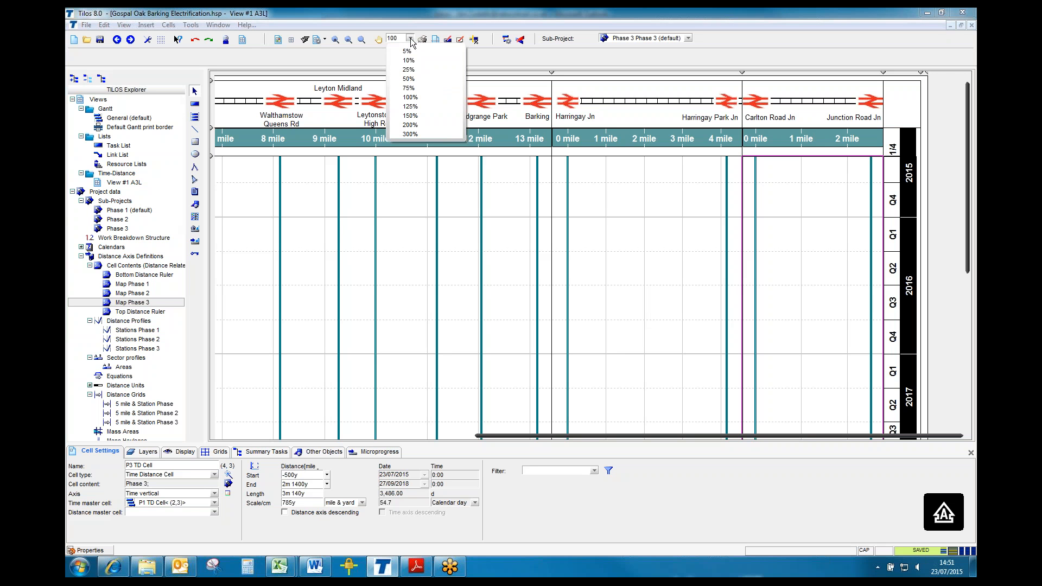
pyautogui.click(416, 80)
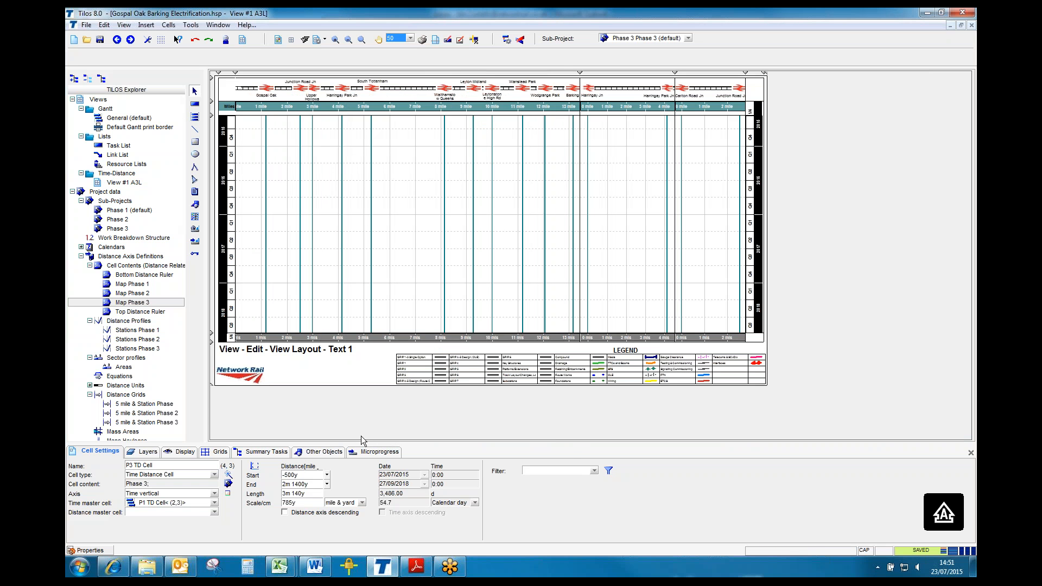
pyautogui.click(423, 40)
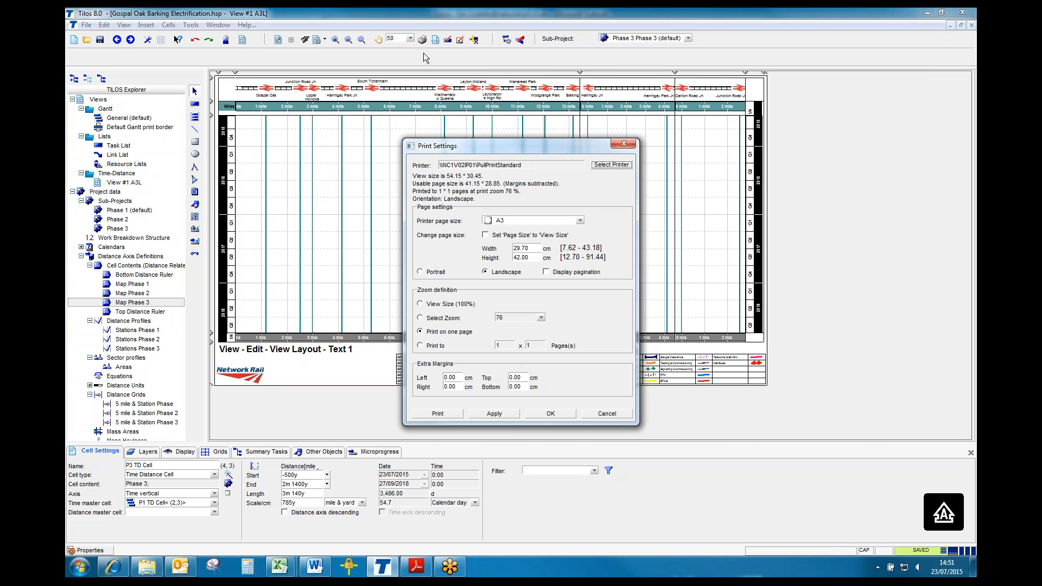
pyautogui.click(608, 167)
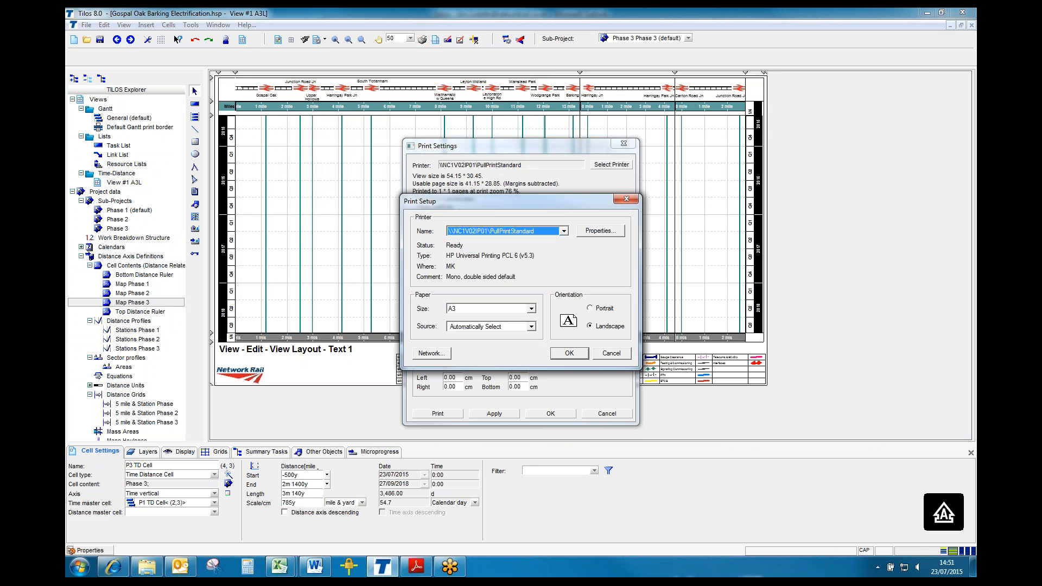
pyautogui.click(565, 232)
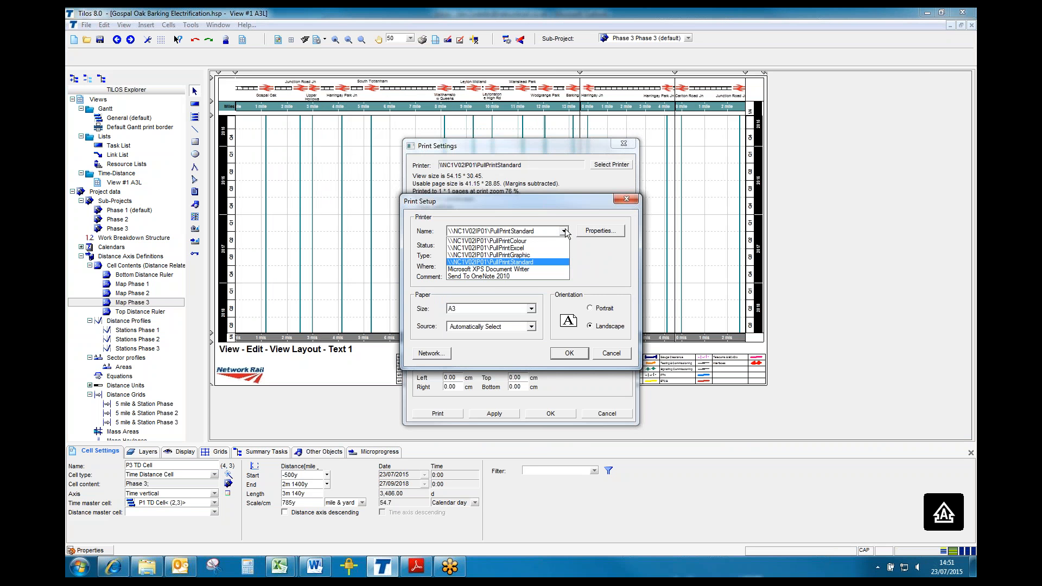
pyautogui.click(548, 255)
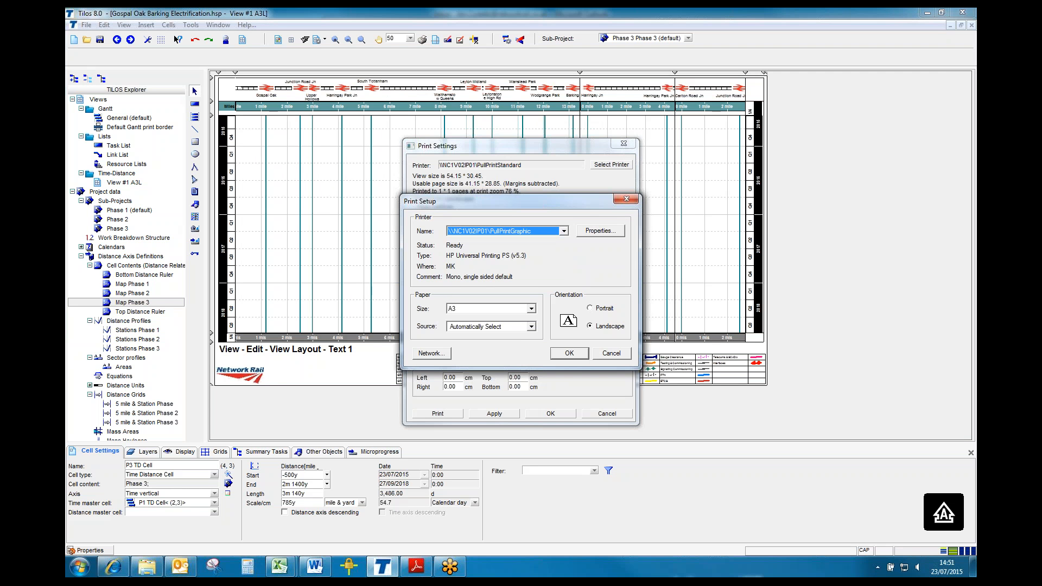
pyautogui.click(534, 307)
pyautogui.click(532, 309)
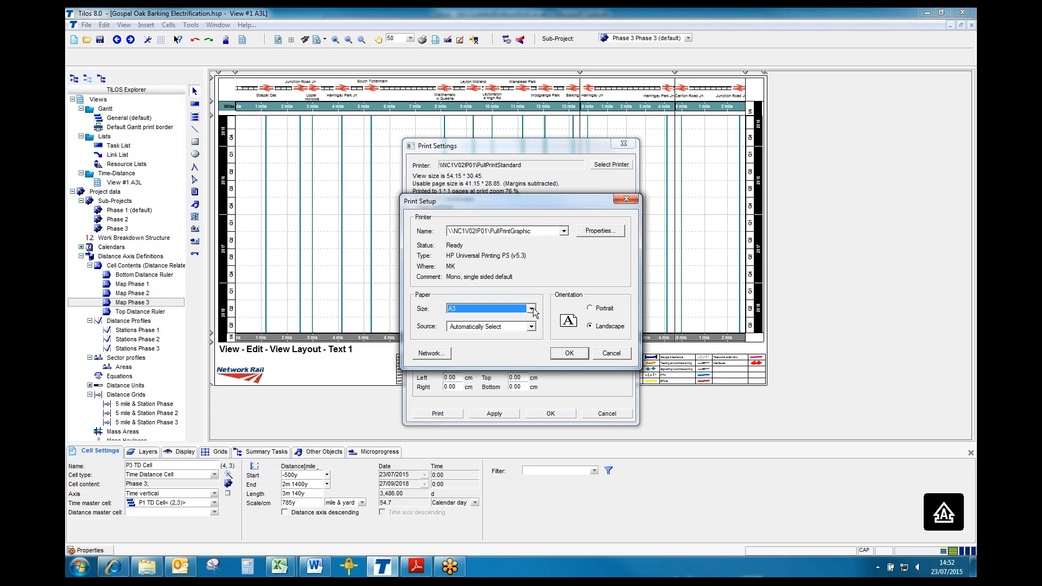
pyautogui.click(572, 357)
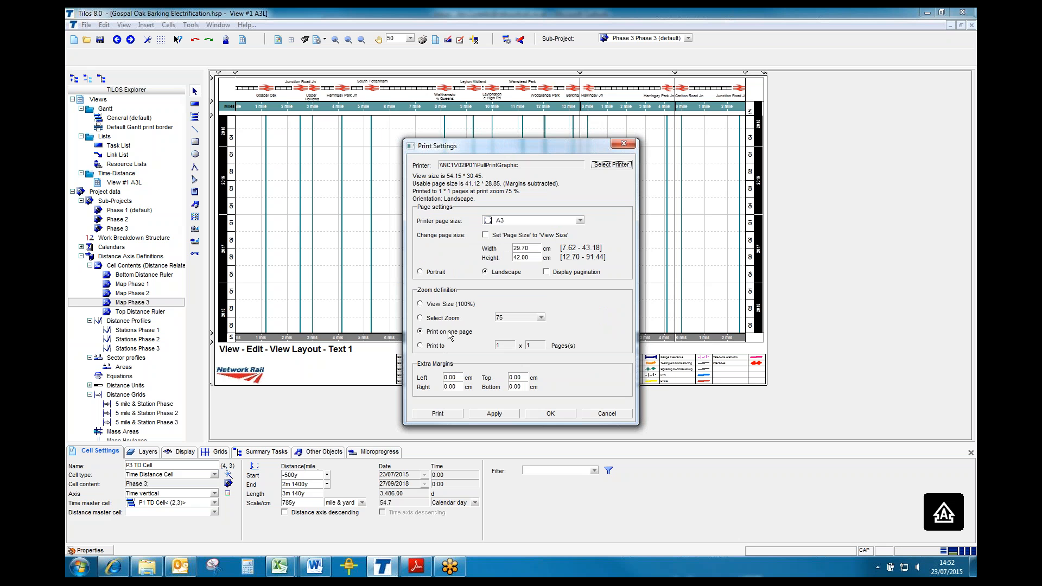
# Set the print zoom to View Size (100%) and turn on the pagination display.
pyautogui.click(441, 305)
pyautogui.click(561, 271)
pyautogui.click(552, 415)
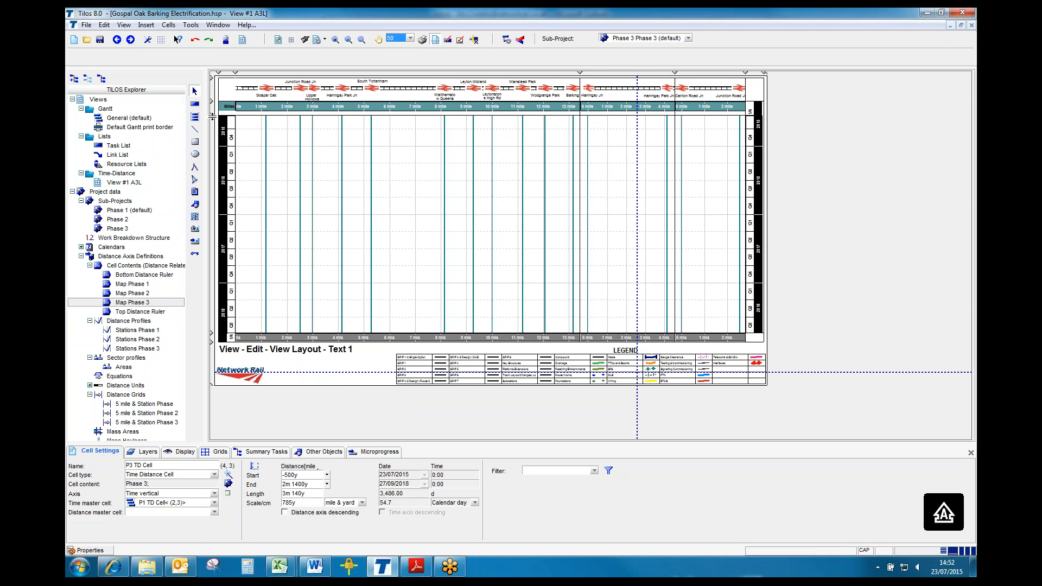
# Shrink the thin row below the top mile ruler and the time-distance row, to about 57.2 days/cm, to fit the page height.
pyautogui.moveTo(212, 116); pyautogui.dragTo(213, 112)
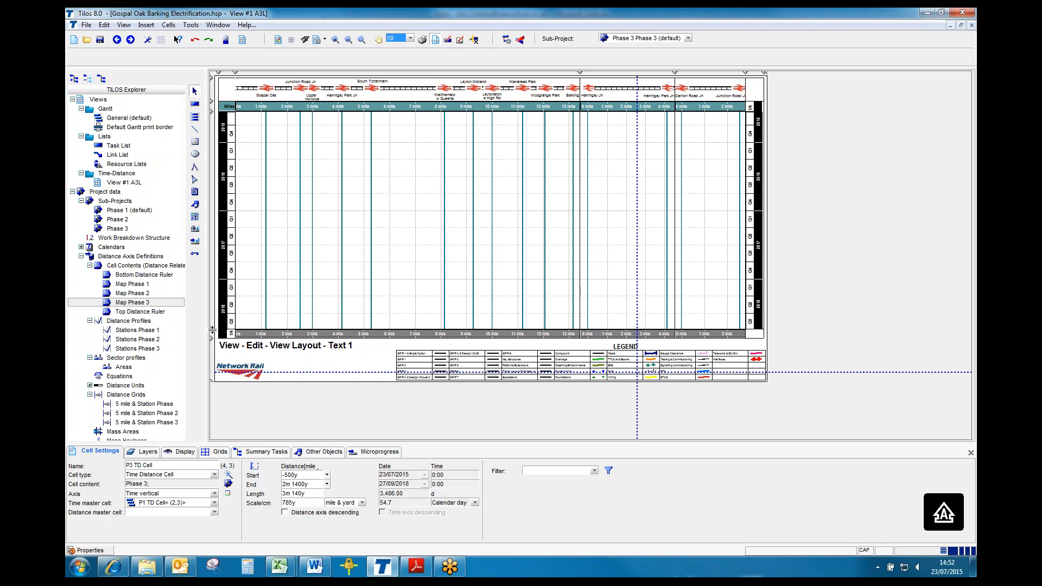
pyautogui.moveTo(212, 329); pyautogui.dragTo(216, 320)
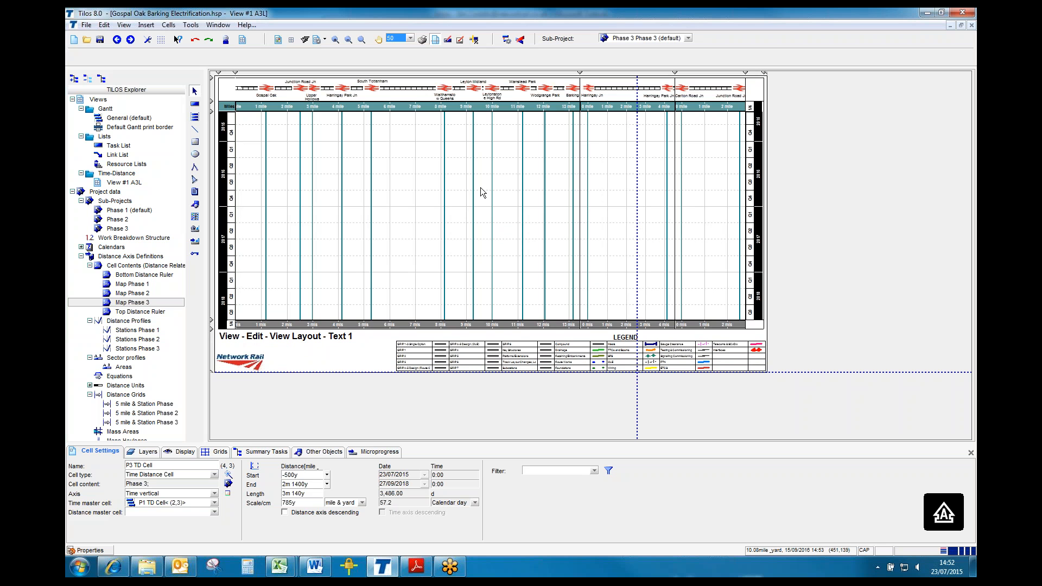
# Compare the phase cells' distance settings and narrow the Phase 1 column to a scale of about 795y per cm.
pyautogui.click(434, 174)
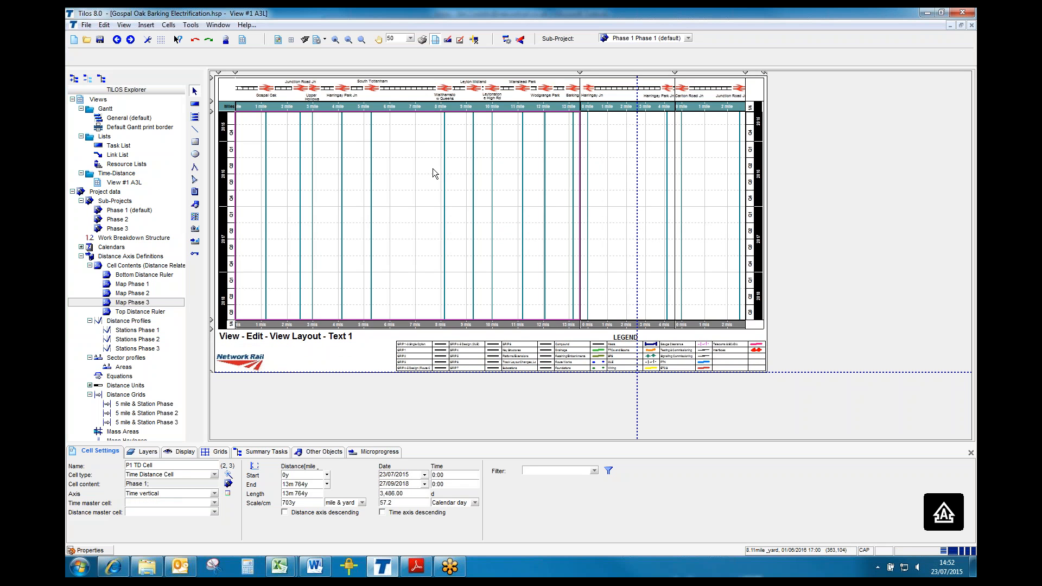
pyautogui.click(301, 484)
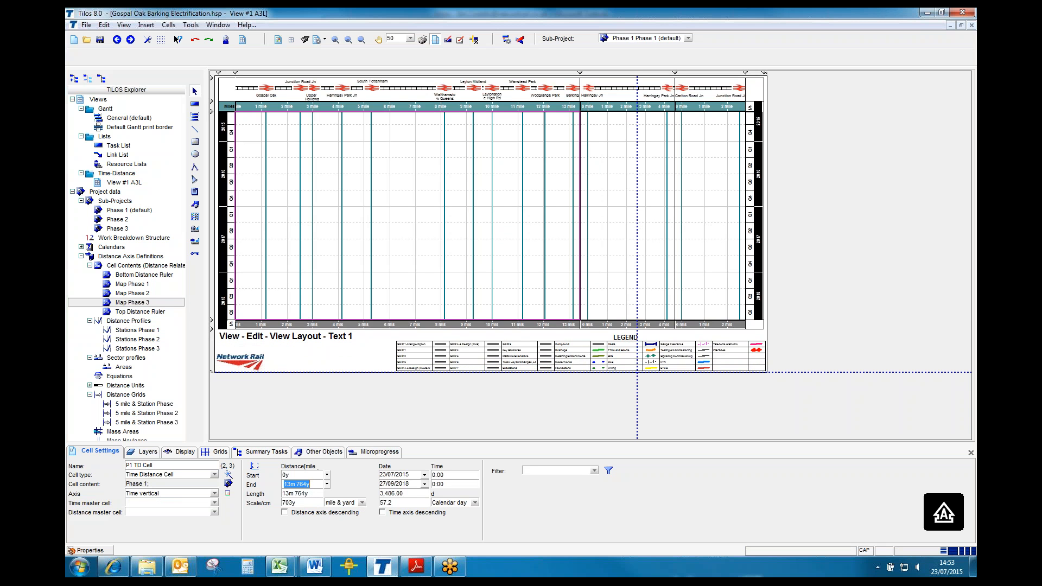
pyautogui.click(601, 192)
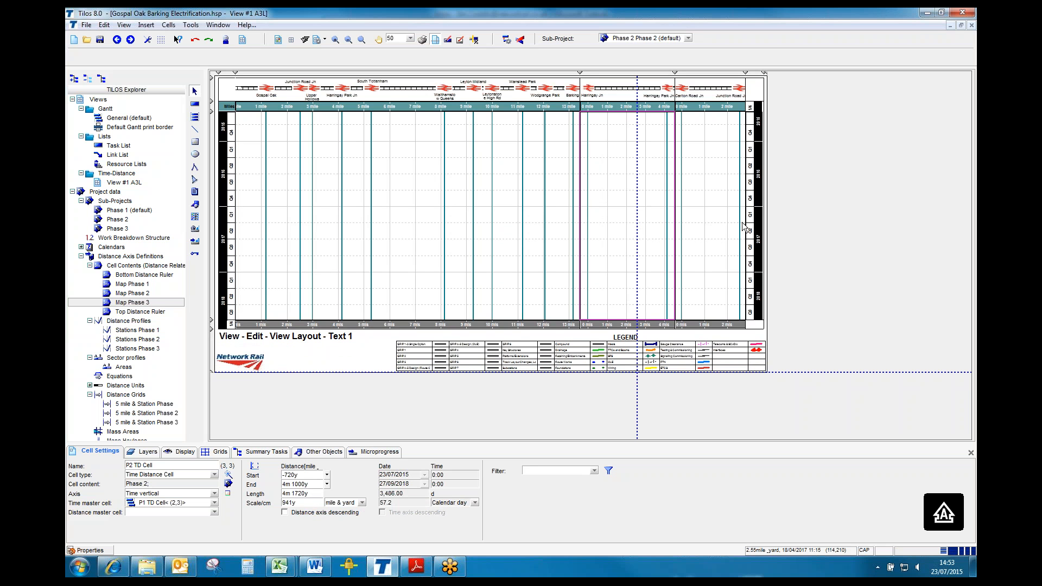
pyautogui.click(716, 215)
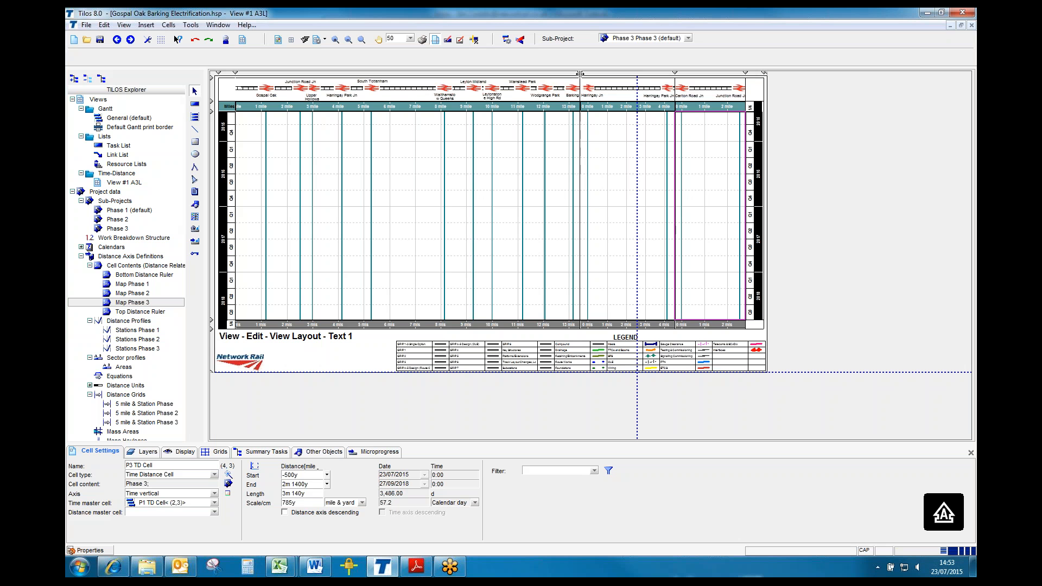
pyautogui.moveTo(580, 74); pyautogui.dragTo(542, 75)
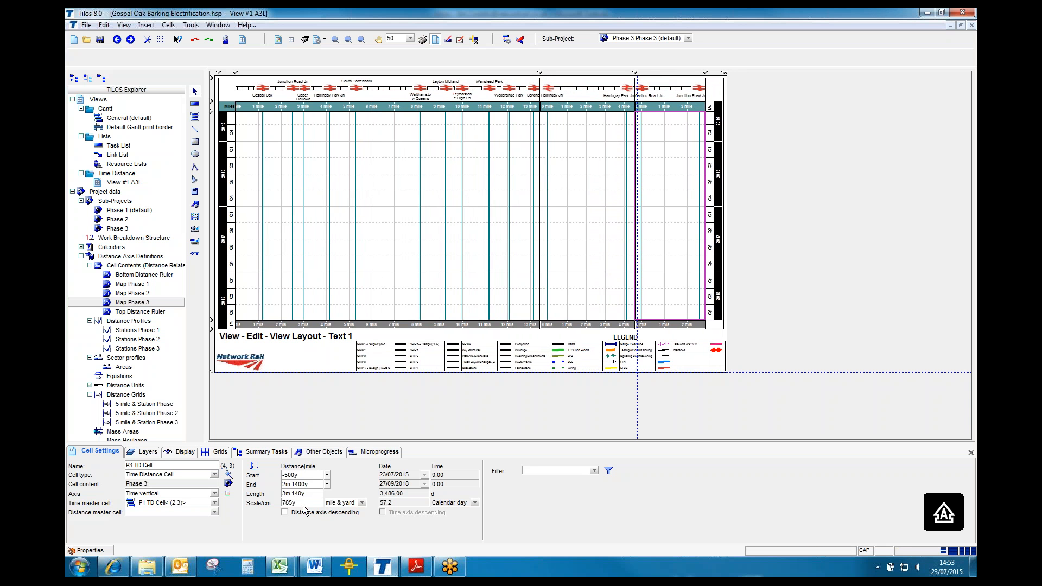
pyautogui.click(424, 185)
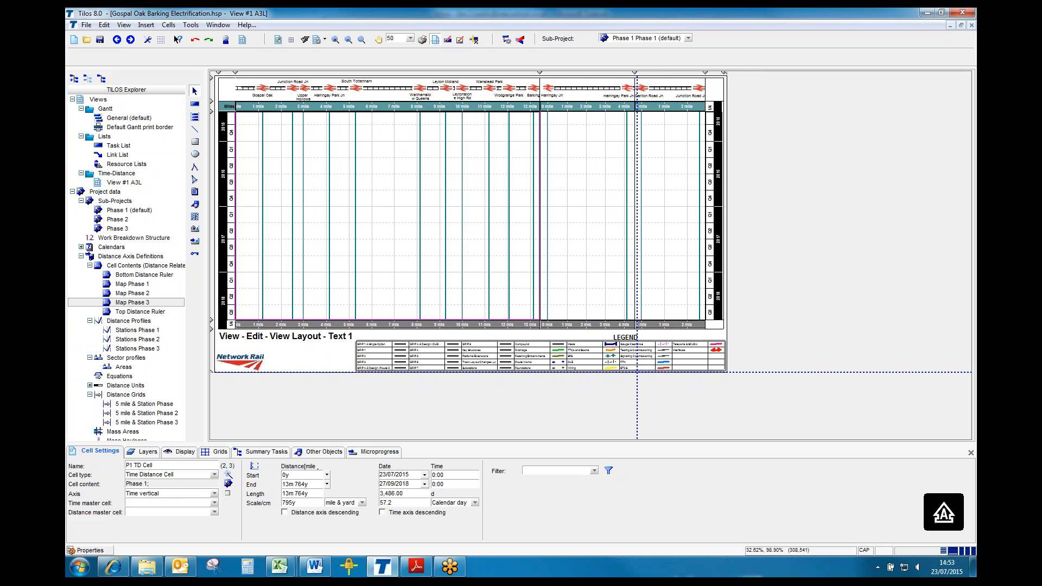
pyautogui.doubleClick(303, 504)
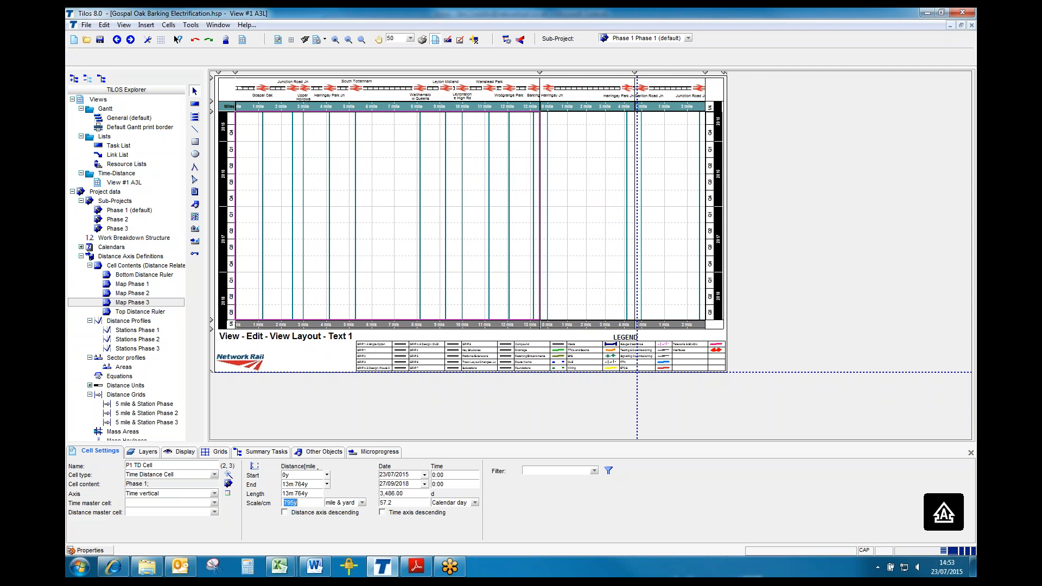
pyautogui.click(306, 503)
# Set the distance scale of the Phase 2 and Phase 3 time-distance cells to 795y per cm.
pyautogui.click(565, 280)
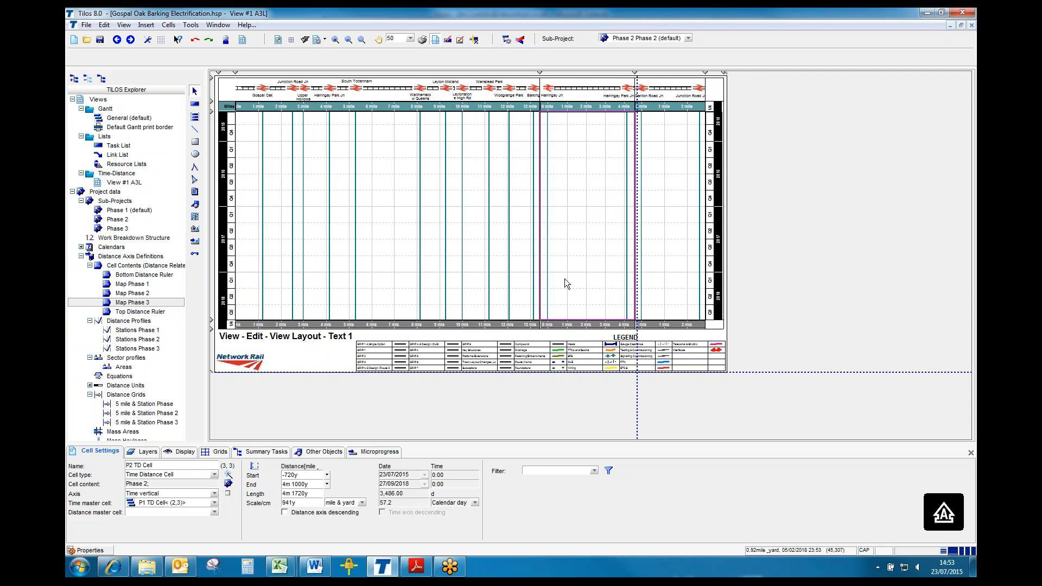
pyautogui.doubleClick(290, 502)
pyautogui.write('795y')
pyautogui.press('Tab')
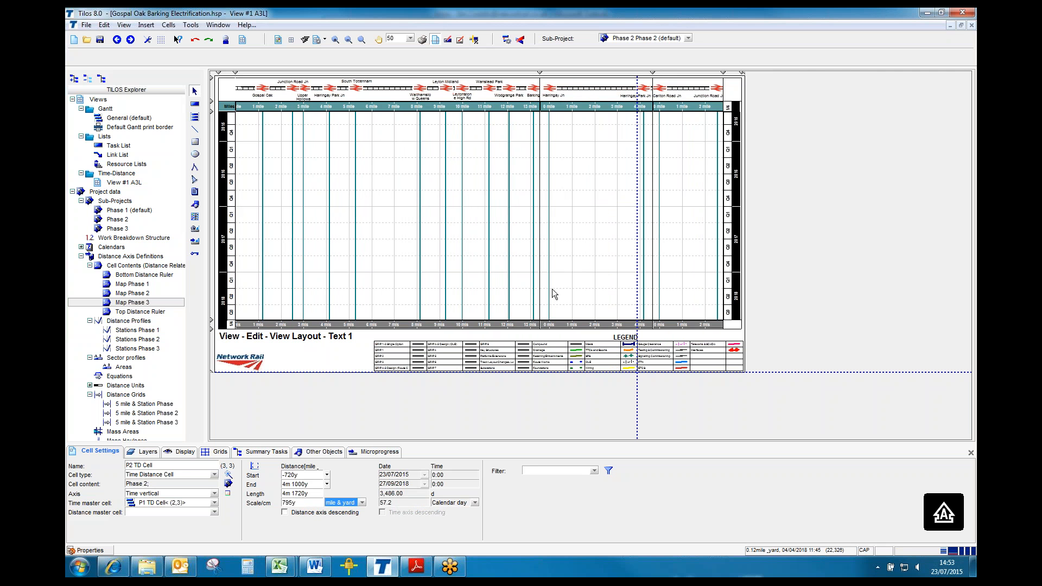
pyautogui.click(481, 224)
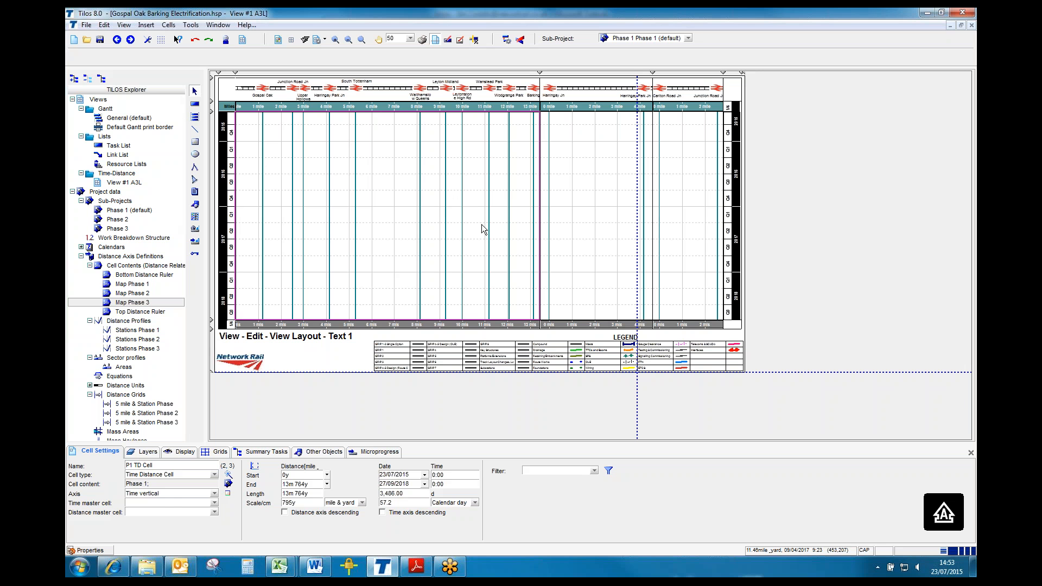
pyautogui.click(683, 195)
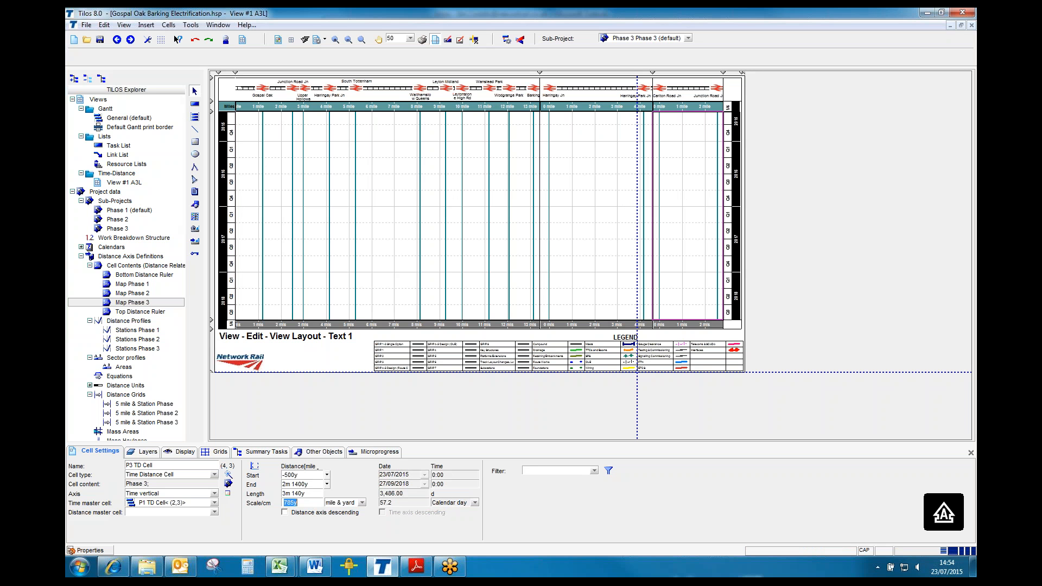
pyautogui.write('795y')
pyautogui.press('Return')
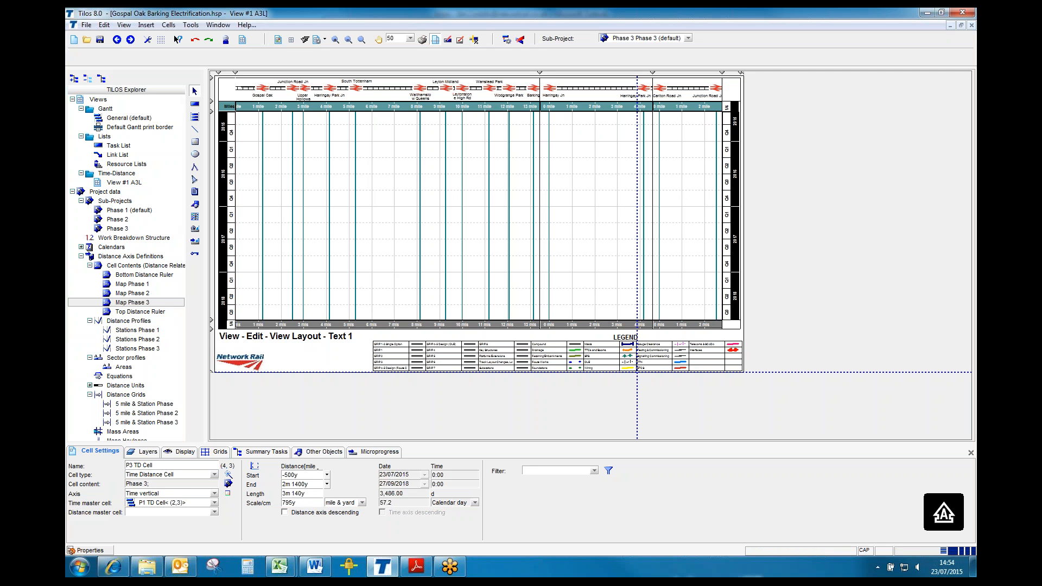
# Narrow the Phase 1 column further, to a distance scale of about 902y per cm.
pyautogui.click(403, 271)
pyautogui.click(403, 270)
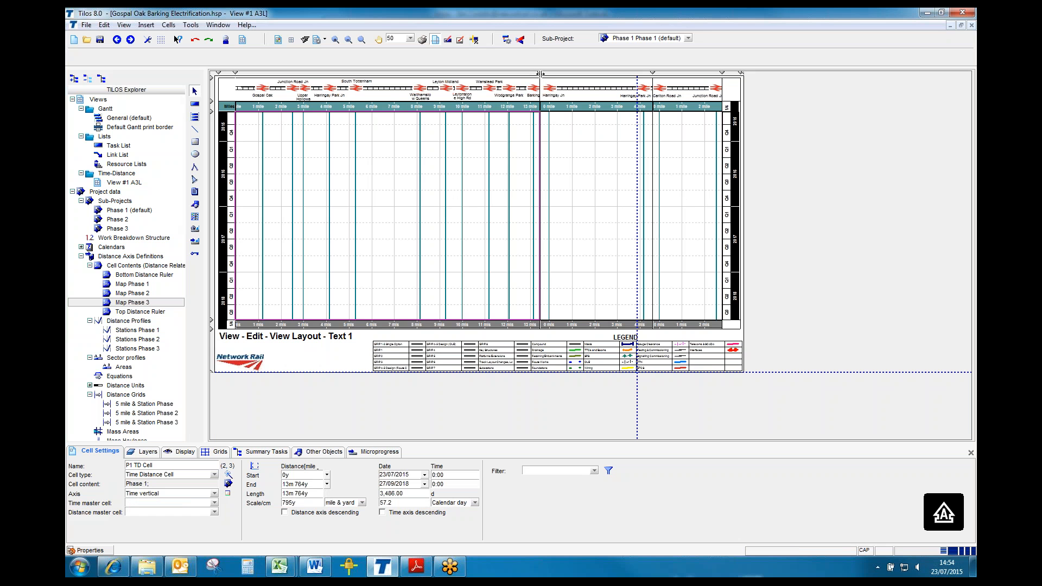
pyautogui.moveTo(540, 73); pyautogui.dragTo(504, 75)
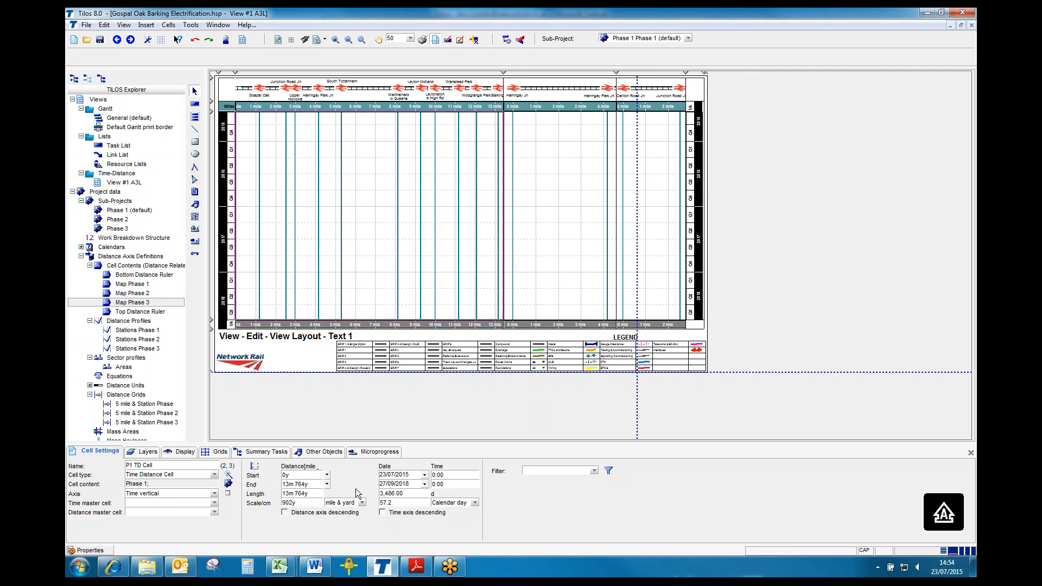
pyautogui.doubleClick(290, 502)
pyautogui.click(265, 180)
# Switch to the Network Rail Strategic Data workbook in Excel and look up the Phase 1 stations' start points on the Map sheet.
pyautogui.moveTo(286, 568)
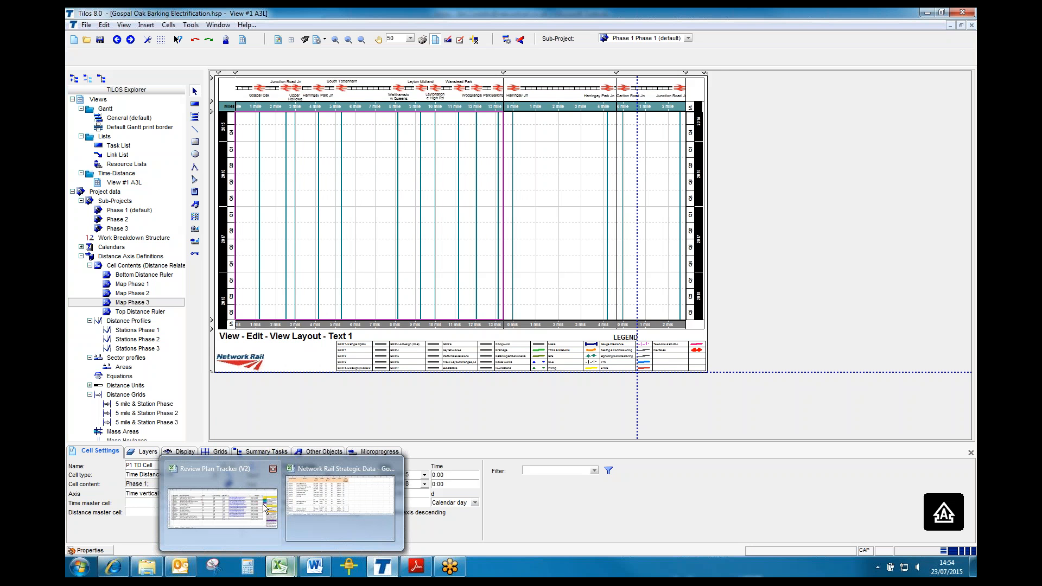
pyautogui.click(332, 489)
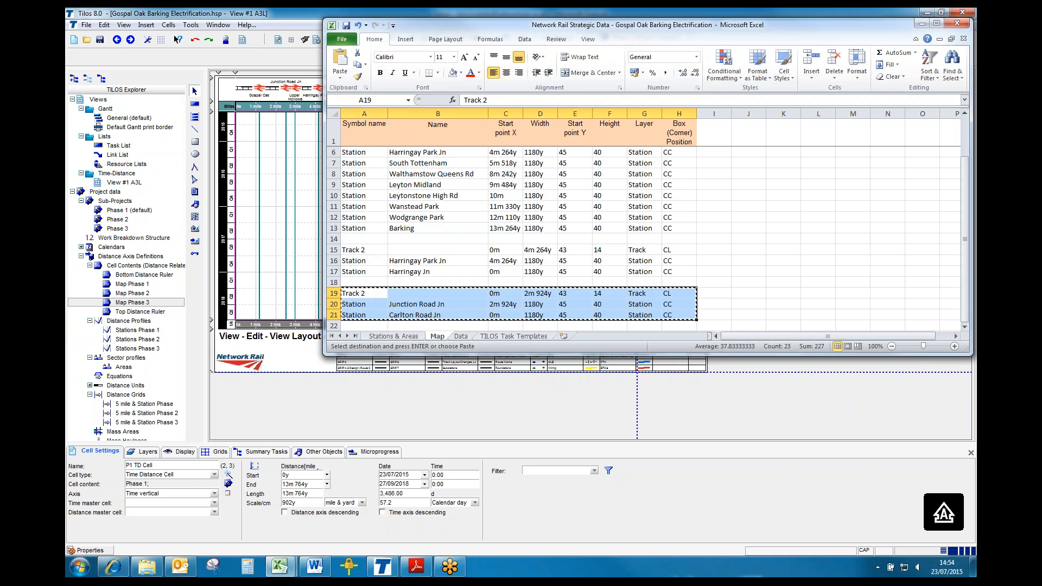
pyautogui.click(437, 212)
pyautogui.scroll(2, 436, 212)
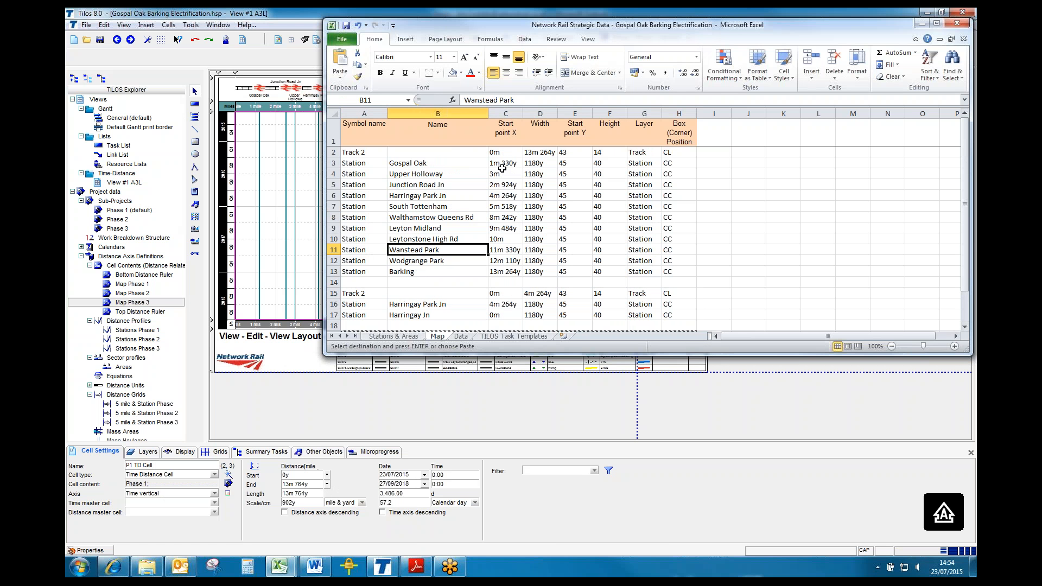
# Switch back to Tilos and set the start of the Phase 1 map's track symbol to 1m 330y.
pyautogui.click(282, 187)
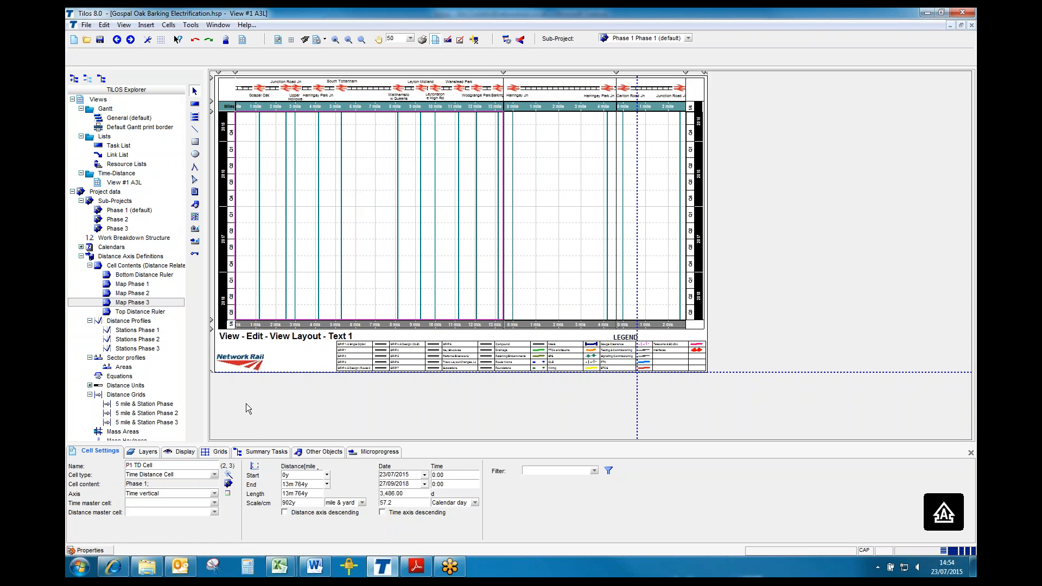
pyautogui.click(239, 87)
pyautogui.click(241, 87)
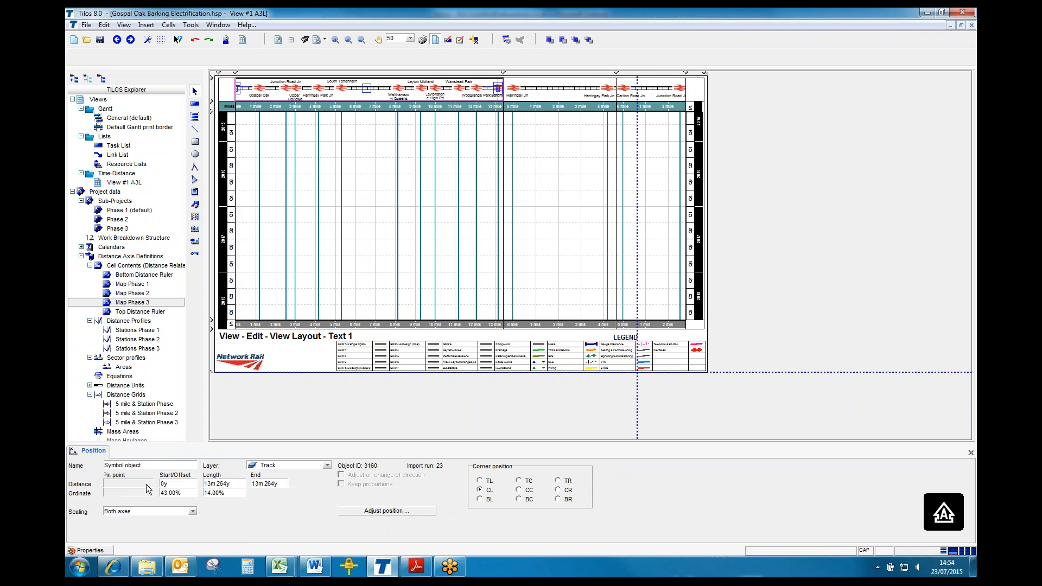
pyautogui.doubleClick(181, 485)
pyautogui.write('1m 330y')
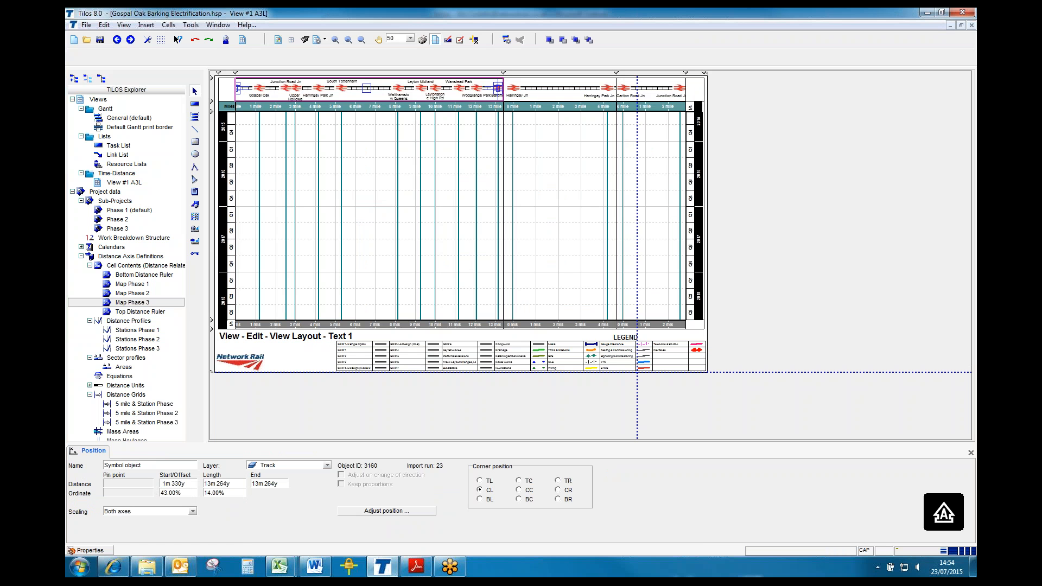
pyautogui.press('Return')
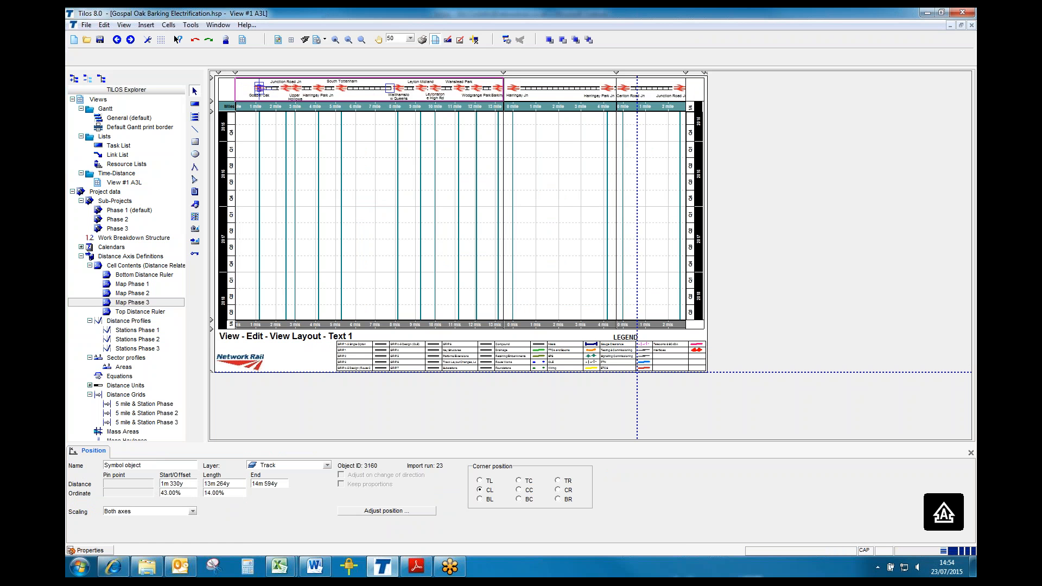
# Set the start distance of the Phase 1 time-distance cell to 1m.
pyautogui.click(292, 266)
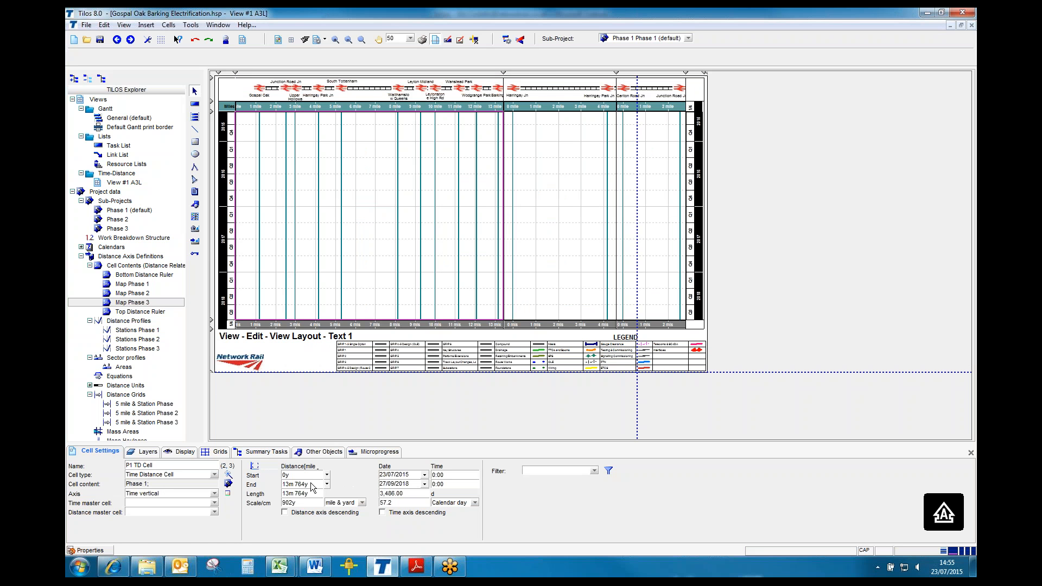
pyautogui.doubleClick(287, 475)
pyautogui.write('1m')
pyautogui.press('Return')
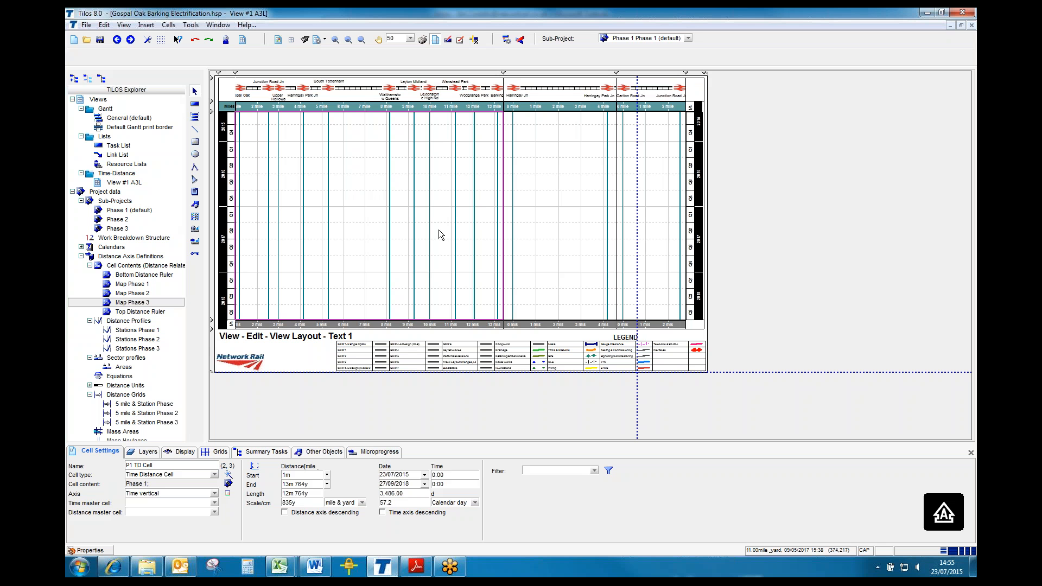
# Set the distance scale of the Phase 2 and Phase 3 time-distance cells to 835y per cm.
pyautogui.doubleClick(291, 503)
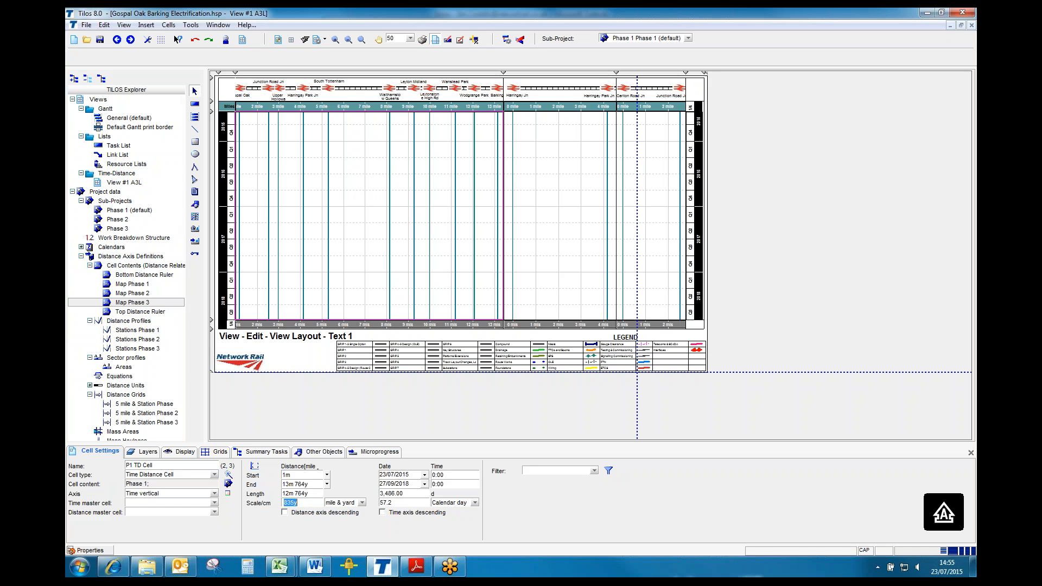
pyautogui.click(539, 230)
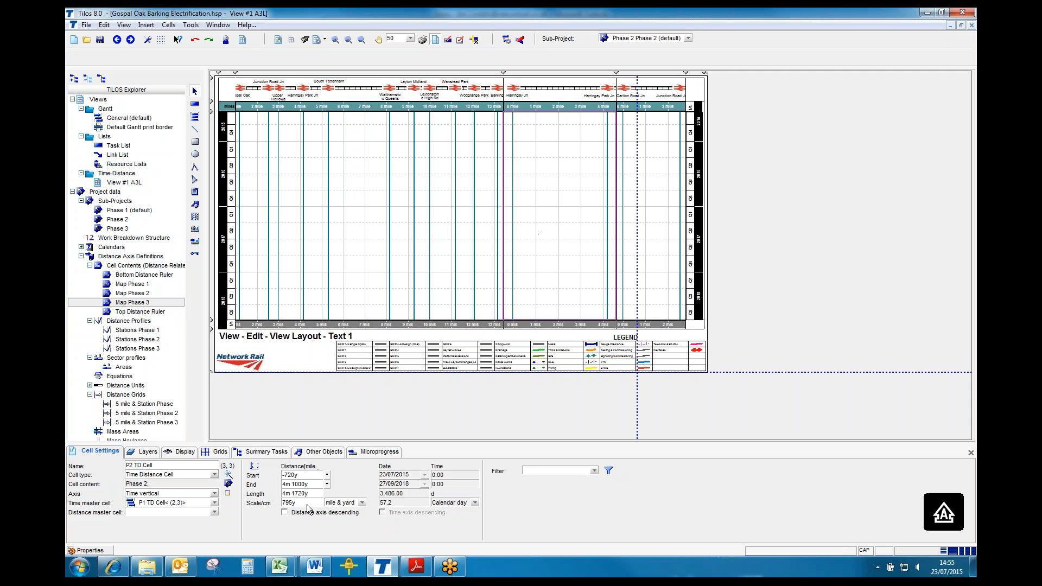
pyautogui.doubleClick(291, 503)
pyautogui.write('8')
pyautogui.write('36')
pyautogui.press('Return')
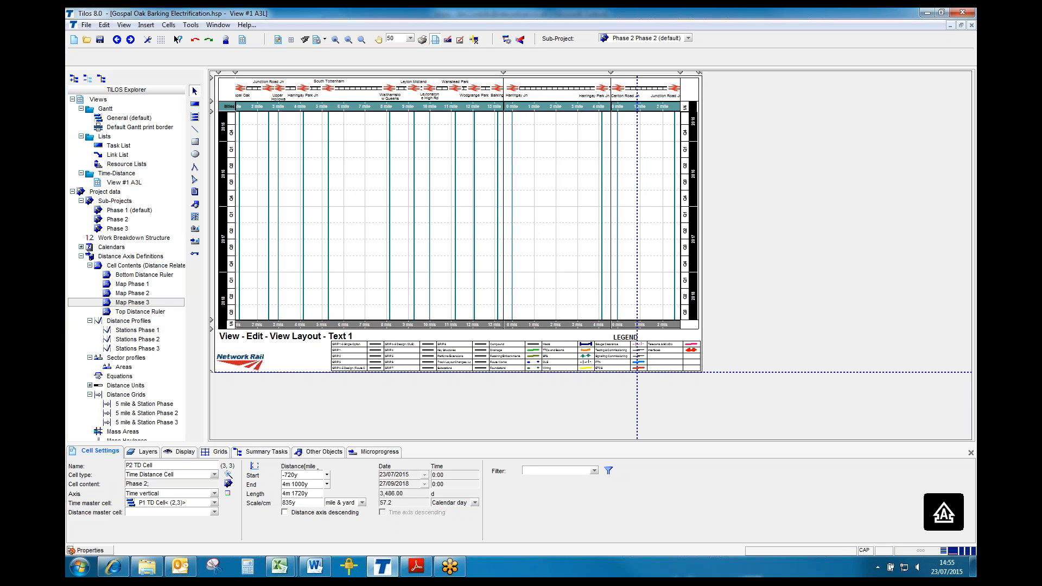
pyautogui.click(644, 262)
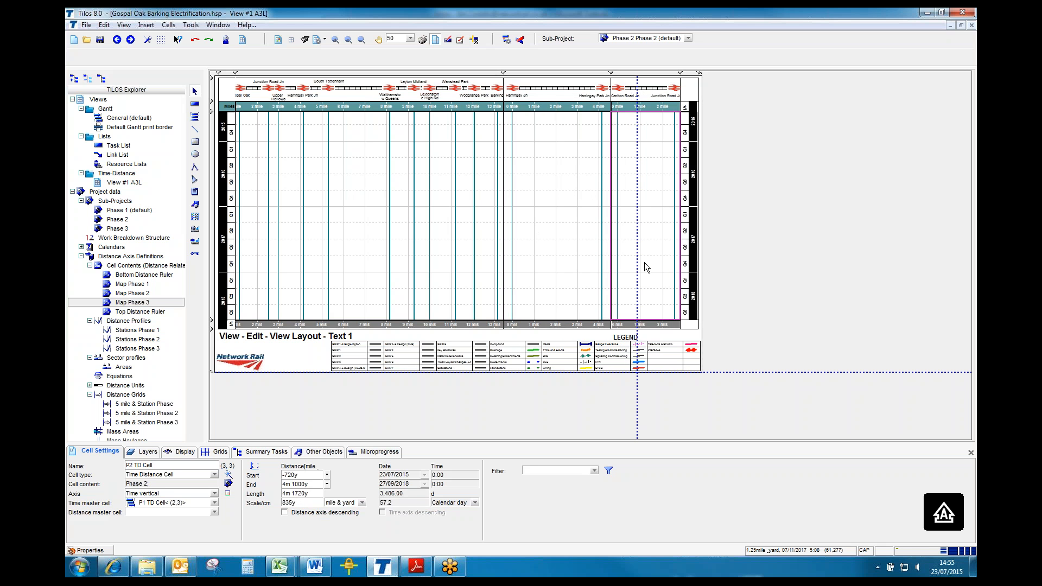
pyautogui.doubleClick(302, 504)
pyautogui.write('835')
pyautogui.press('Return')
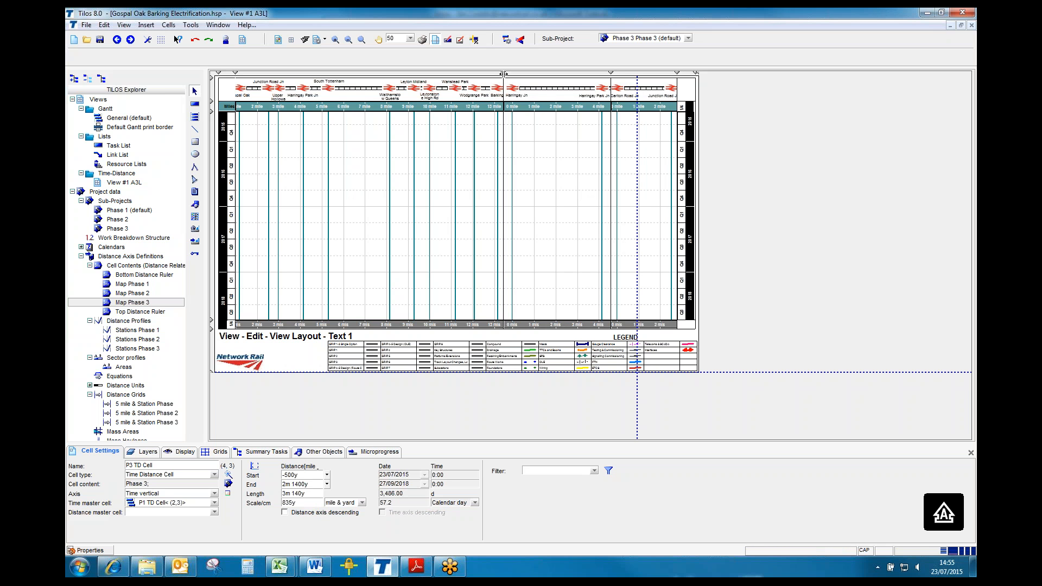
# Narrow the Phase 1 column to a distance scale of about 895y per cm.
pyautogui.moveTo(504, 74); pyautogui.dragTo(485, 79)
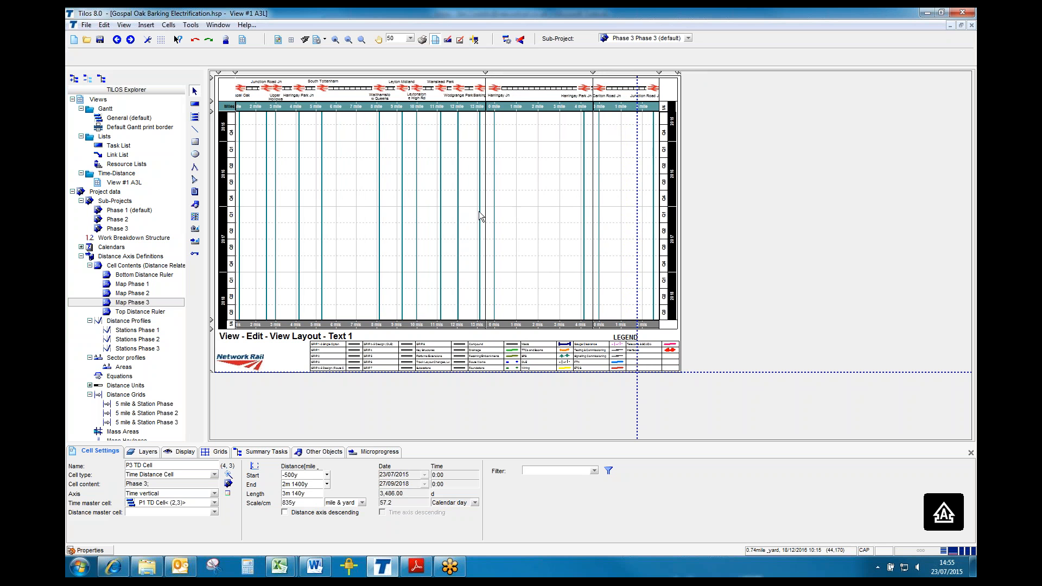
pyautogui.click(442, 207)
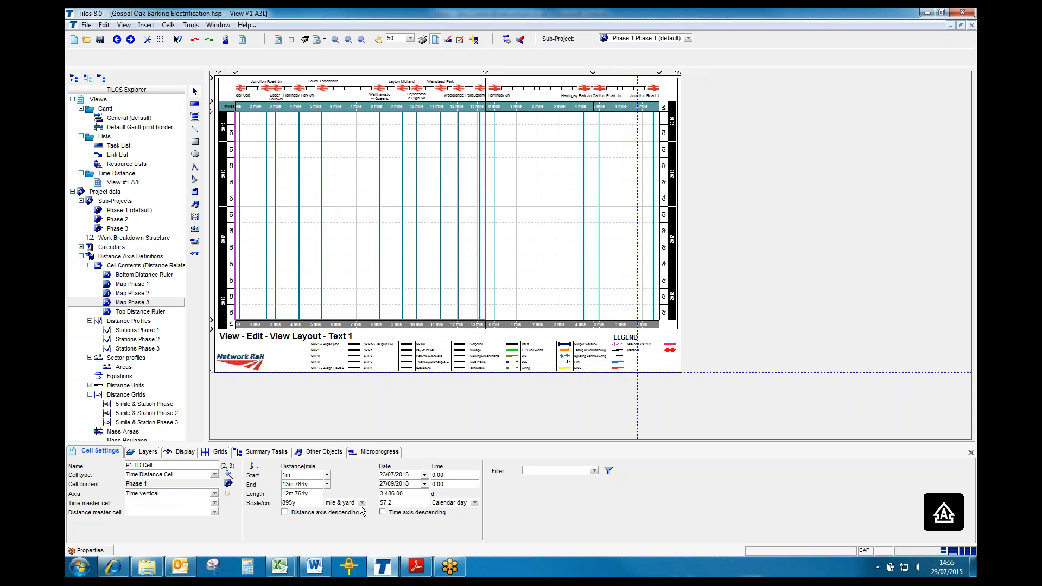
pyautogui.doubleClick(307, 503)
pyautogui.click(309, 504)
pyautogui.click(530, 270)
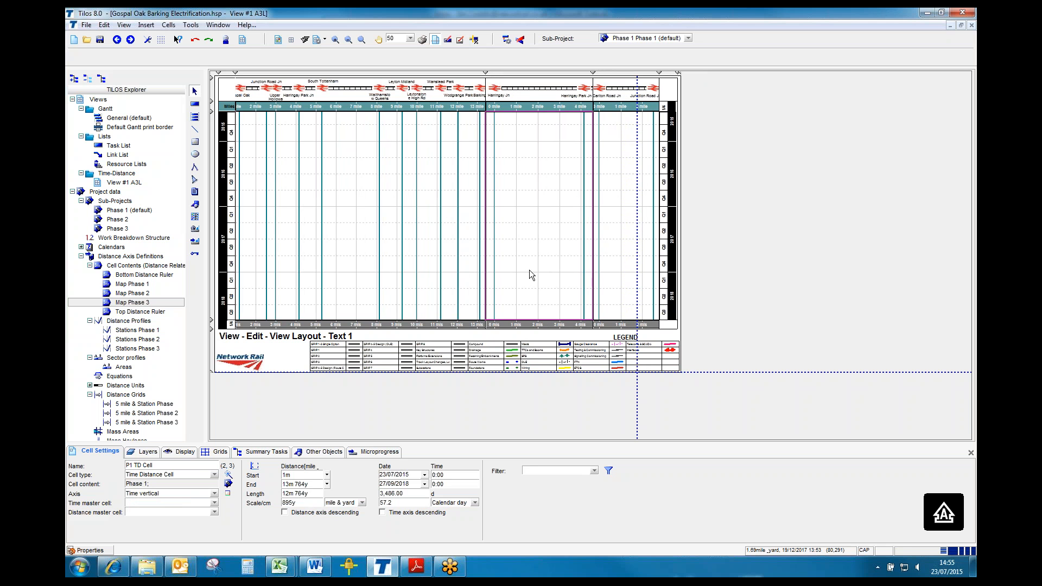
pyautogui.click(416, 262)
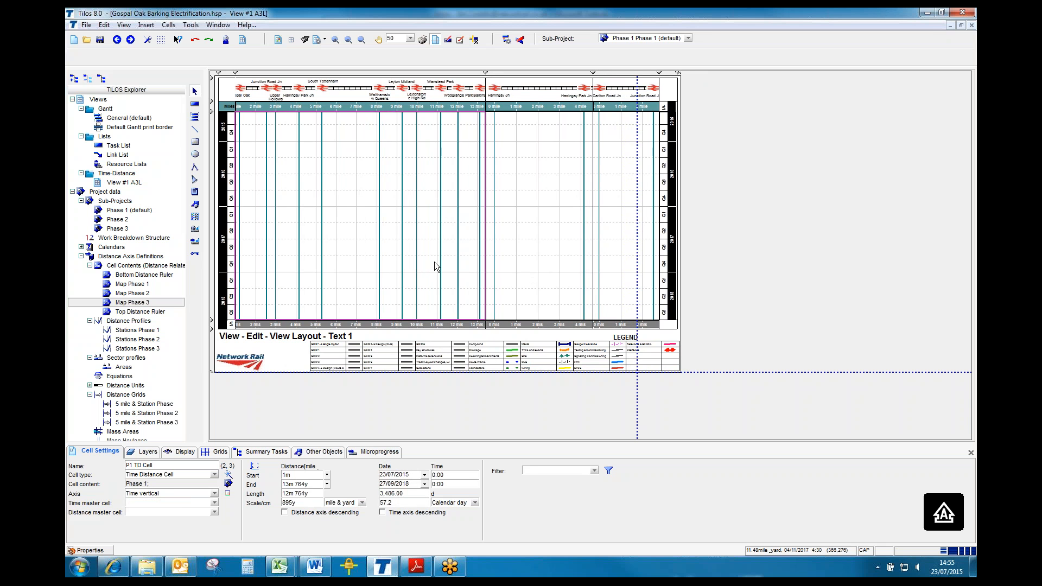
# Set the distance scale of the Phase 2 and Phase 3 time-distance cells to 895y per cm.
pyautogui.click(523, 245)
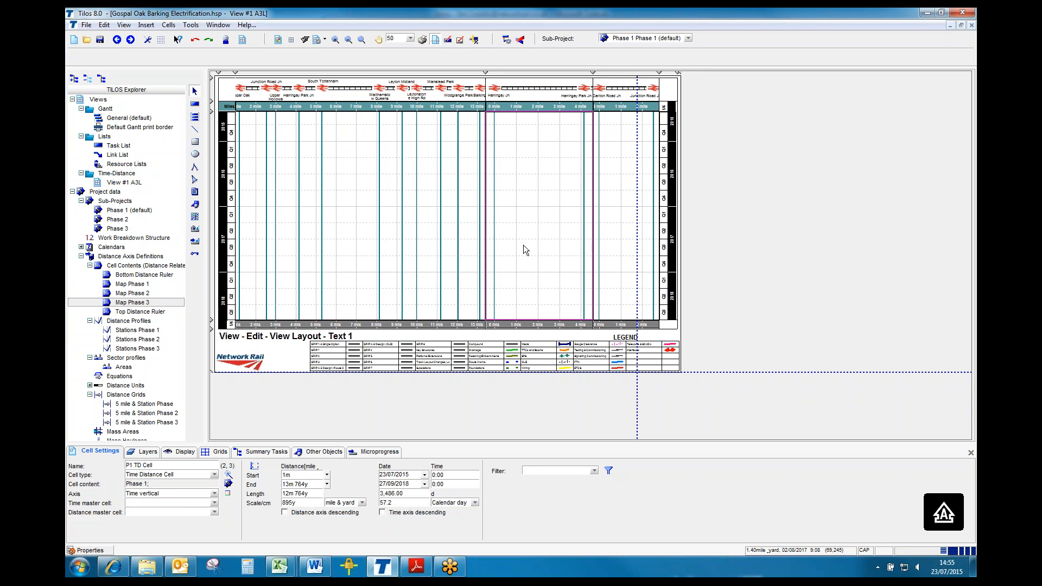
pyautogui.doubleClick(298, 504)
pyautogui.click(293, 504)
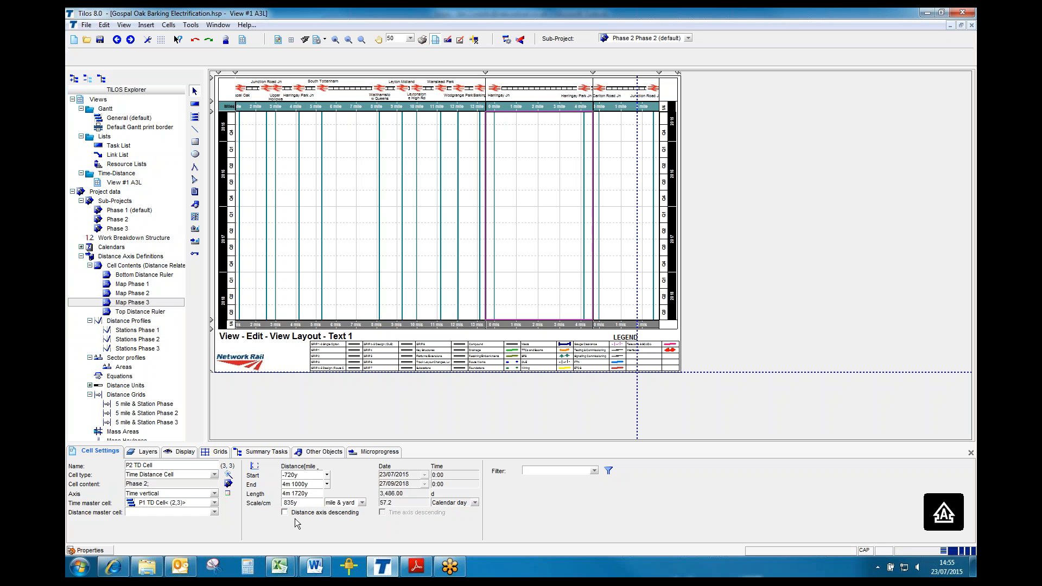
pyautogui.write('9')
pyautogui.press('Return')
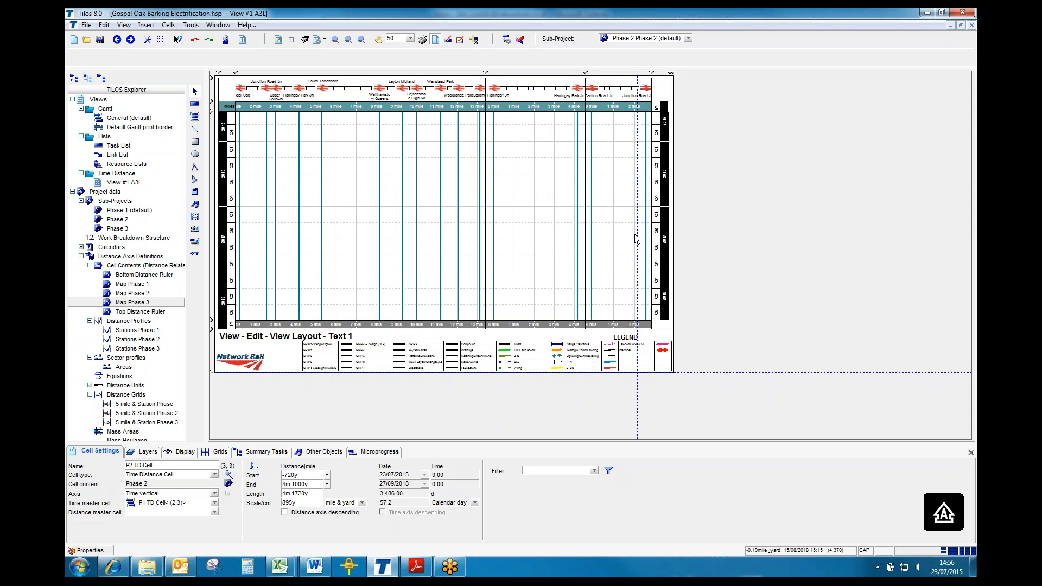
pyautogui.click(622, 232)
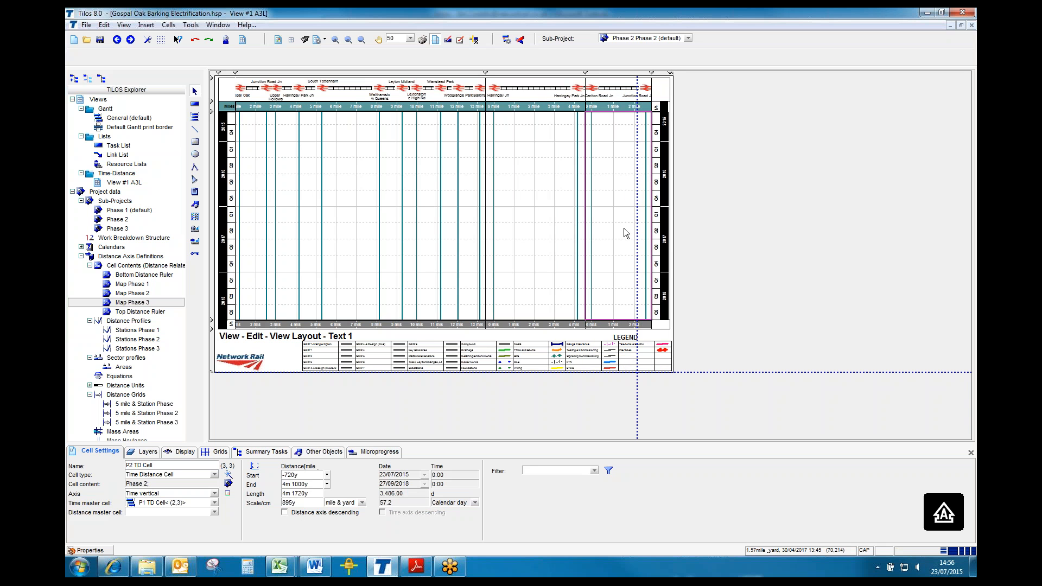
pyautogui.click(289, 503)
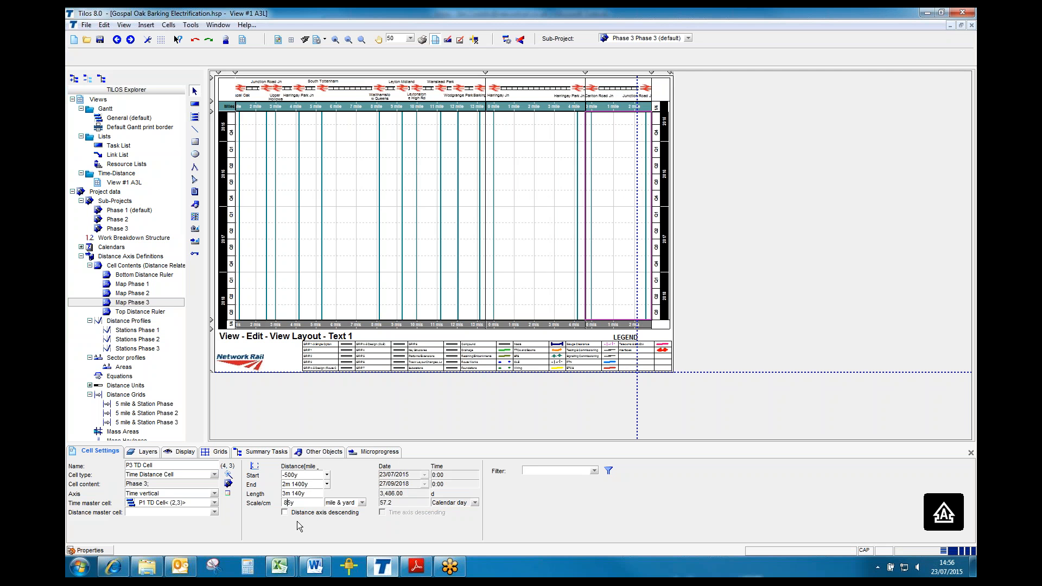
pyautogui.press('Return')
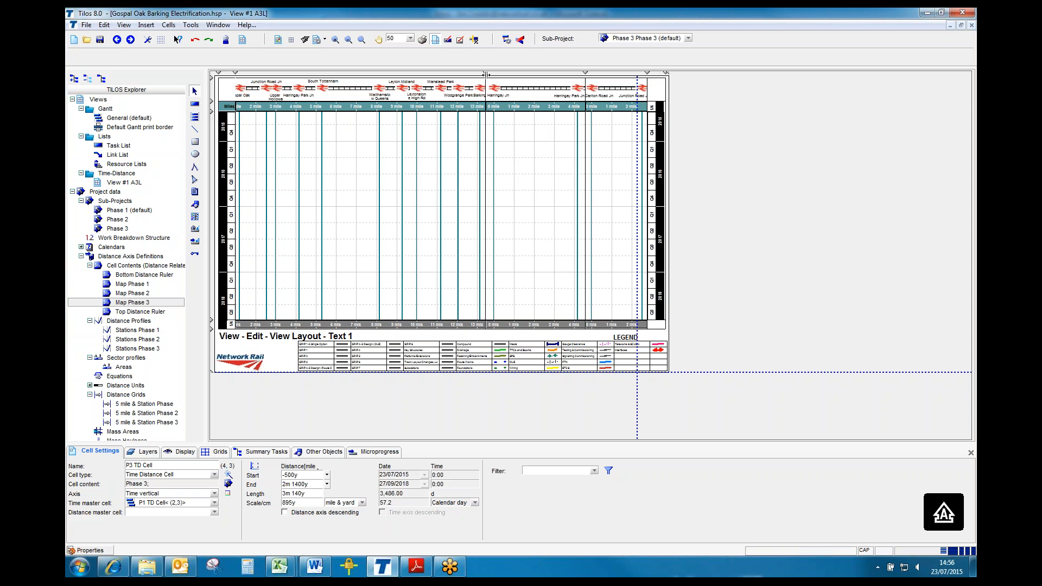
# Narrow the Phase 1 column again and set its time-distance cell's distance scale to 950y per cm.
pyautogui.moveTo(485, 73); pyautogui.dragTo(472, 77)
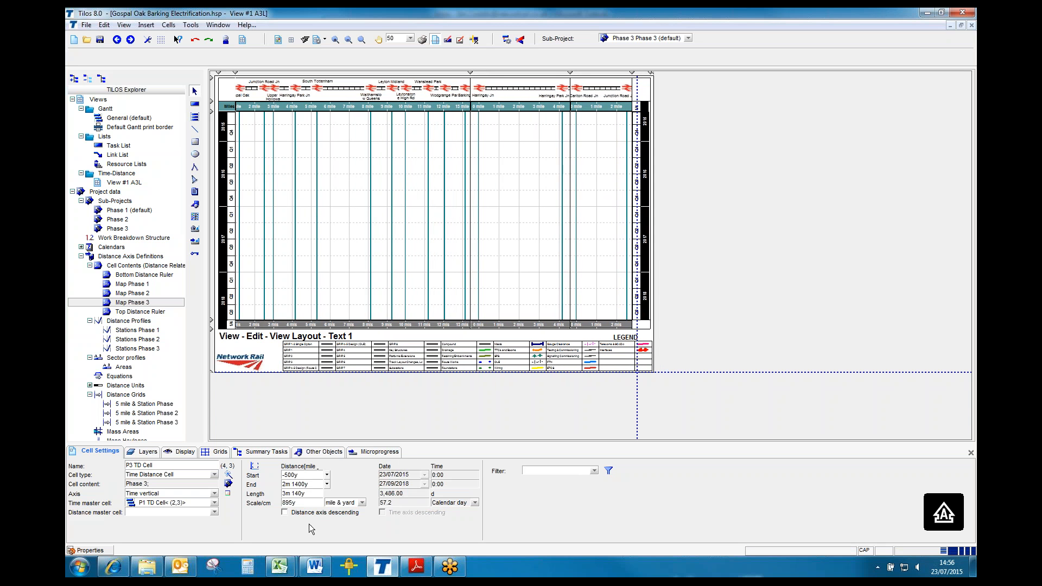
pyautogui.click(363, 245)
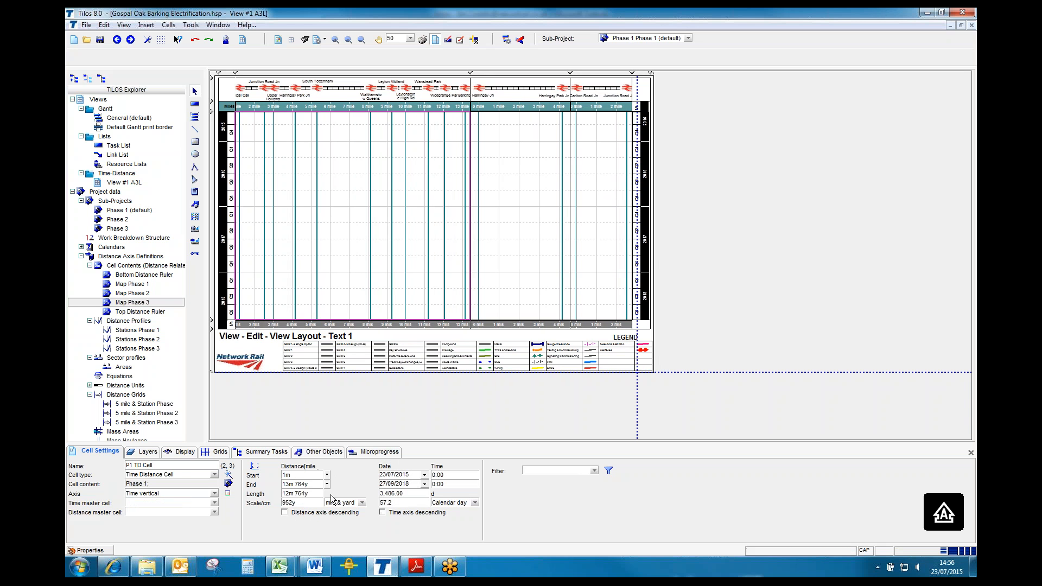
pyautogui.doubleClick(293, 503)
pyautogui.write('950y')
pyautogui.press('Return')
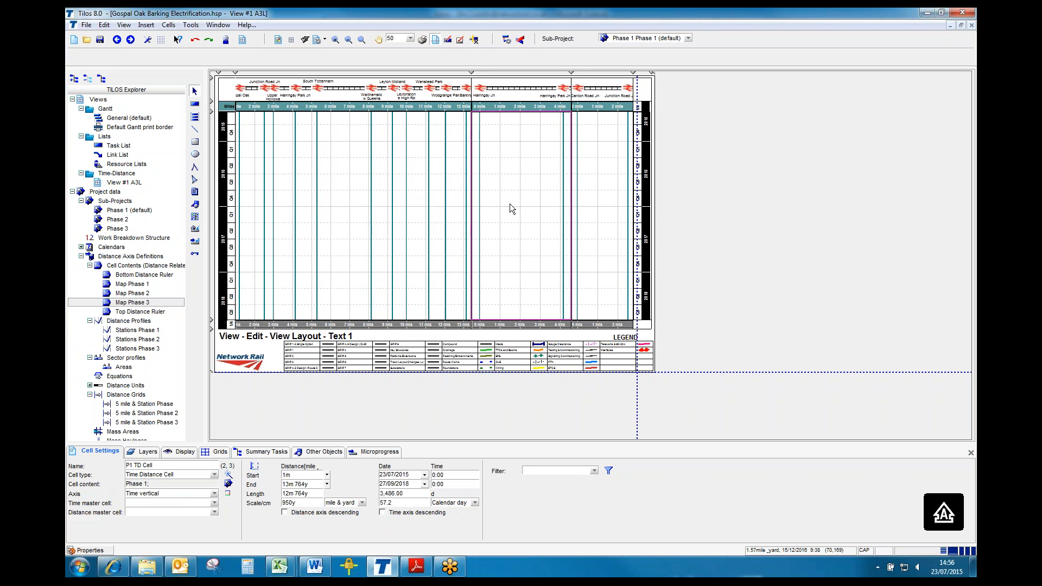
# Set the distance scale of the Phase 2 and Phase 3 time-distance cells to 950y per cm.
pyautogui.click(509, 204)
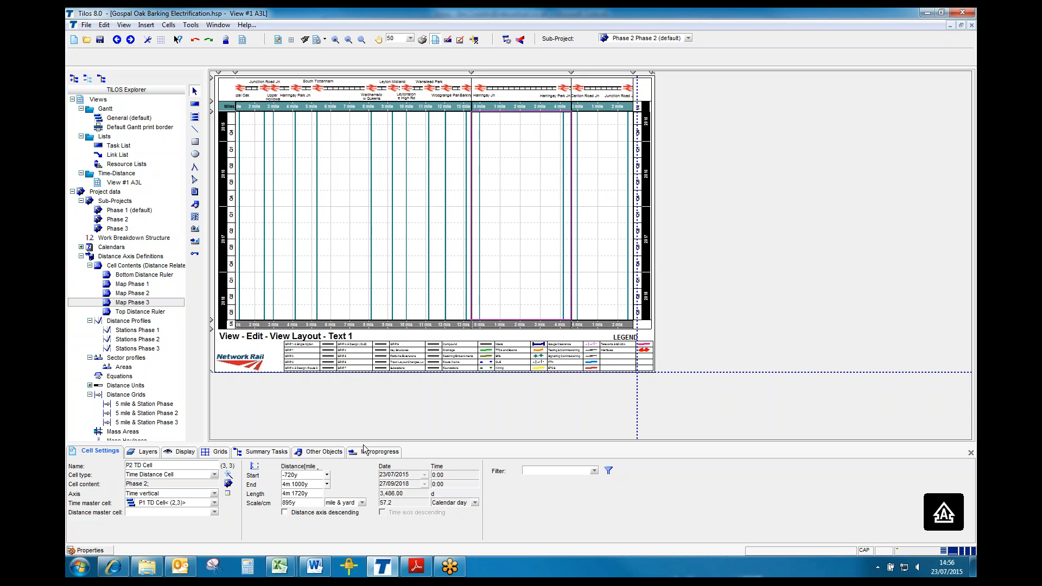
pyautogui.doubleClick(305, 504)
pyautogui.write('95')
pyautogui.press('Return')
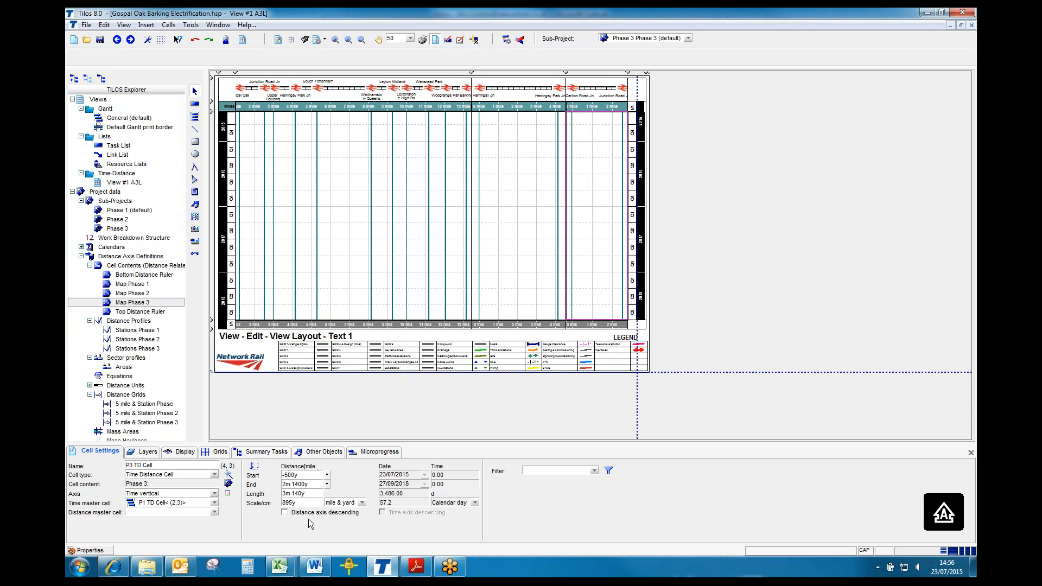
pyautogui.doubleClick(301, 503)
pyautogui.write('950y')
pyautogui.press('Return')
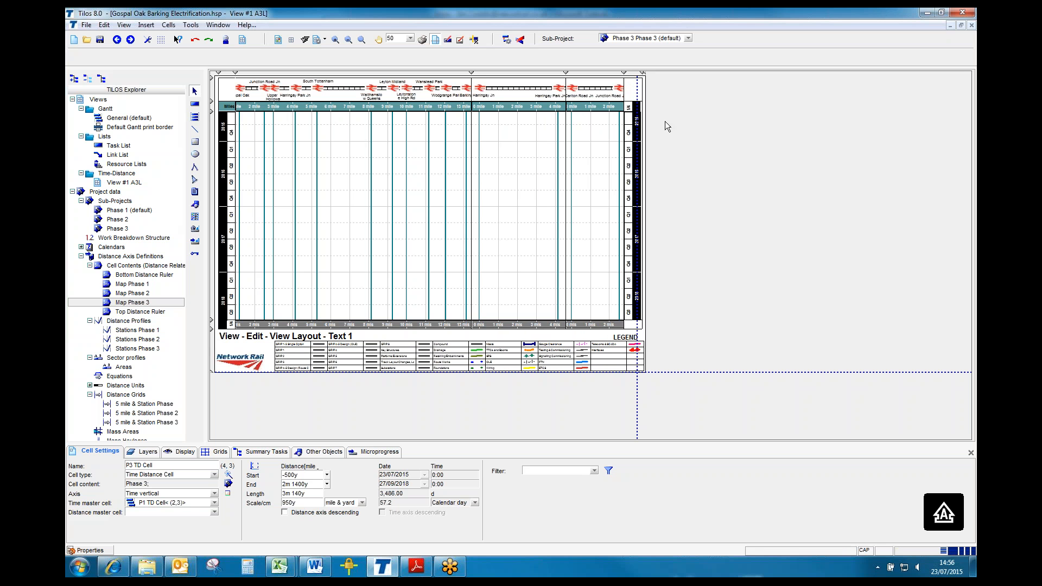
# Print the view on one A3 landscape page using the PullPrintColour printer.
pyautogui.click(423, 39)
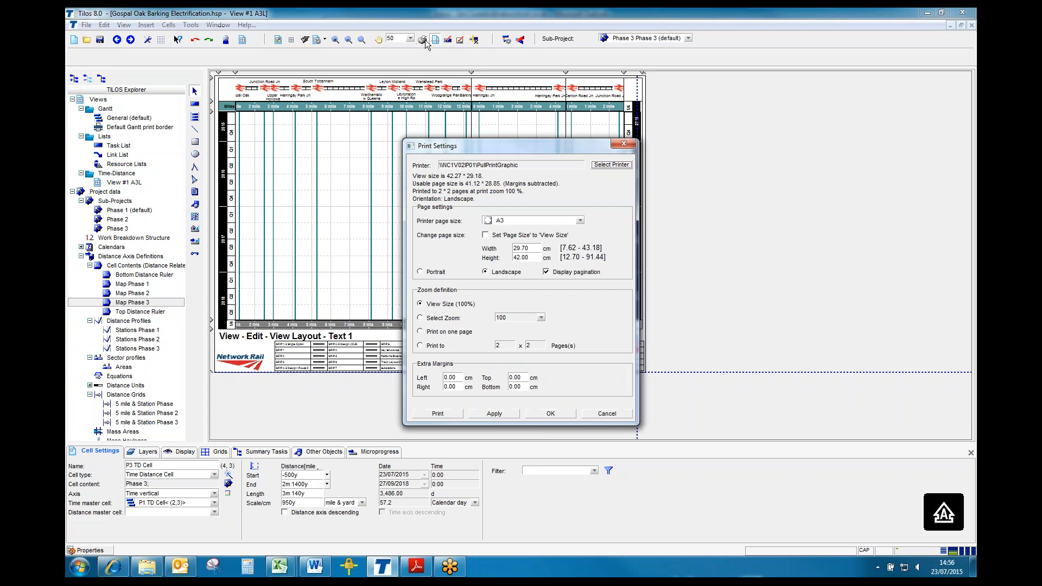
pyautogui.click(444, 333)
pyautogui.click(617, 167)
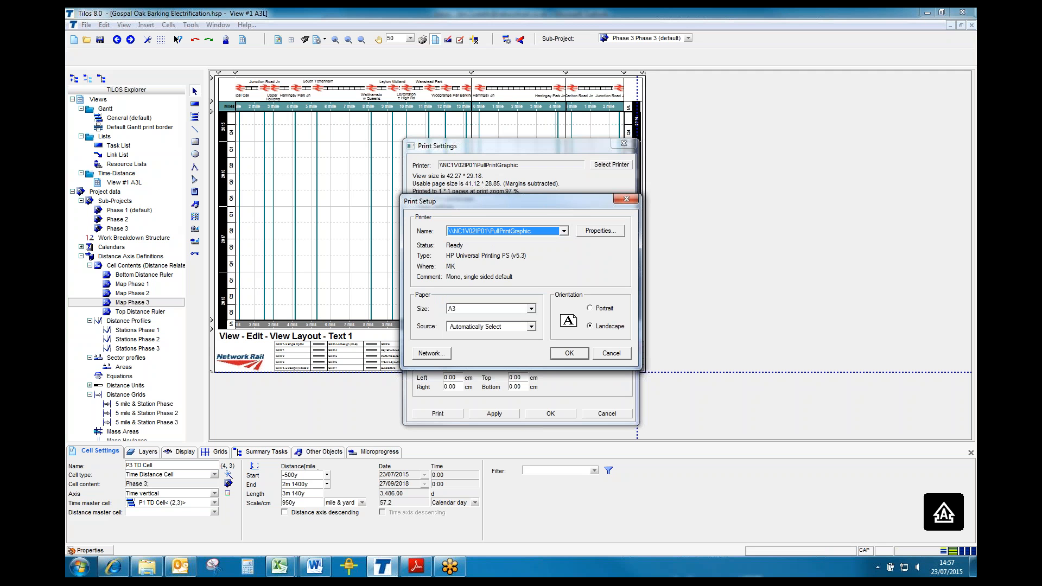
pyautogui.click(565, 232)
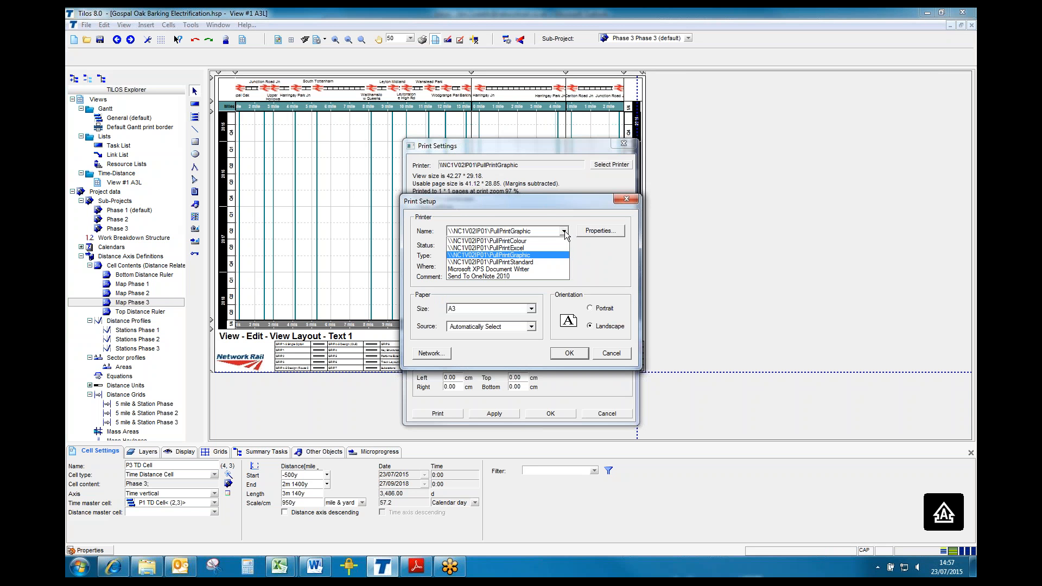
pyautogui.click(524, 241)
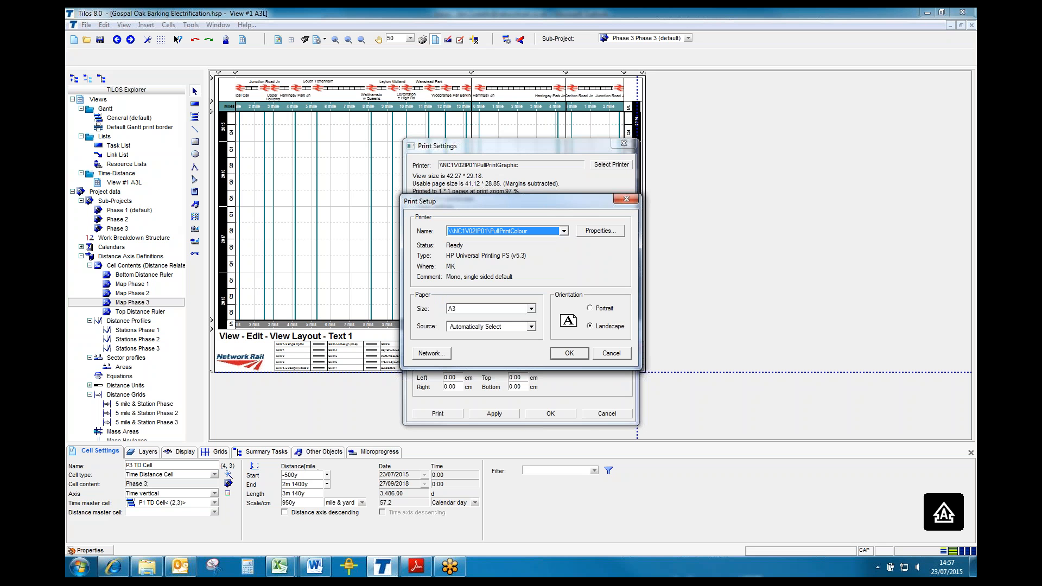
pyautogui.click(569, 353)
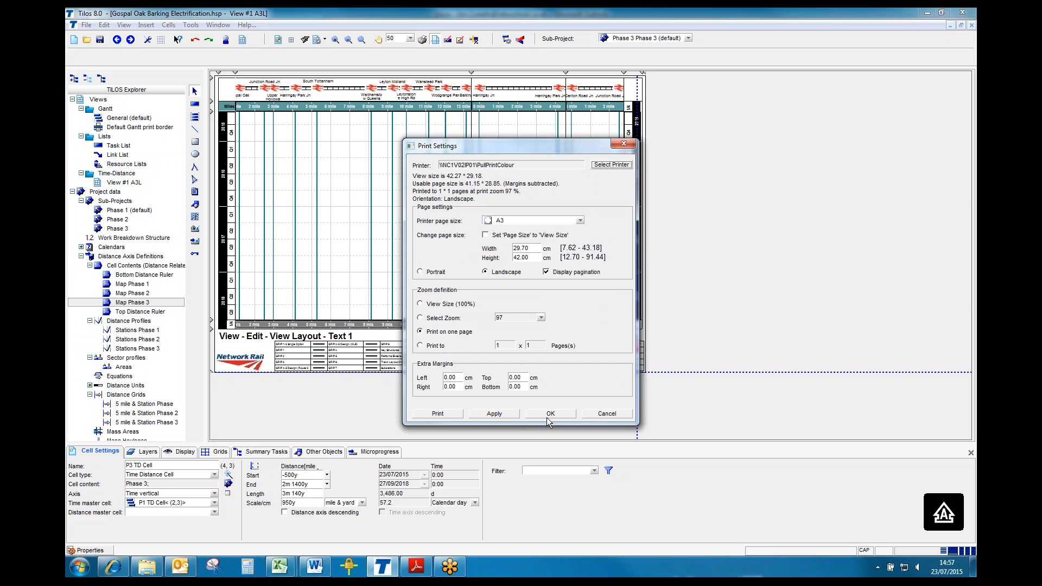
pyautogui.click(505, 414)
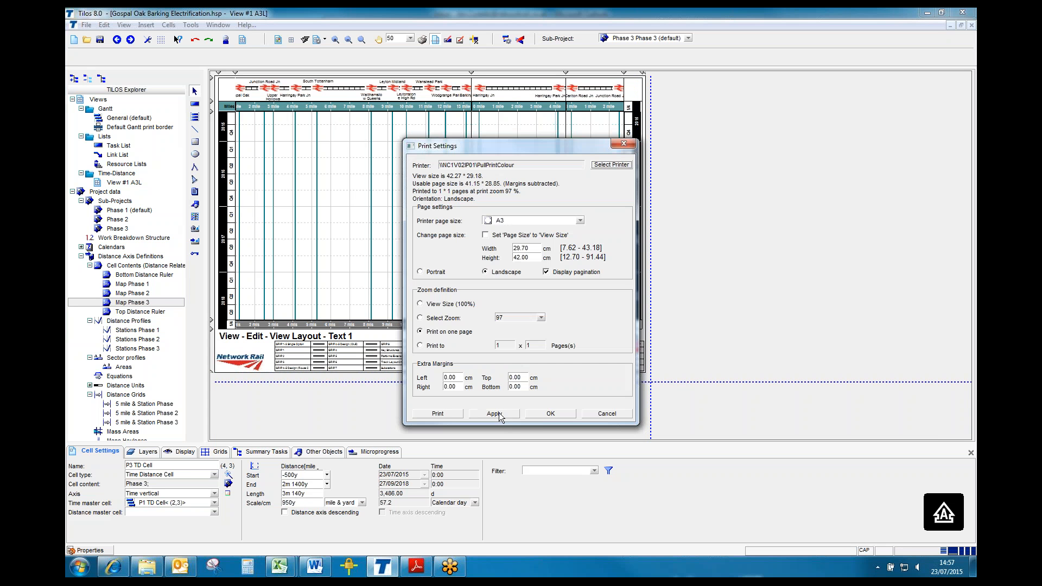
pyautogui.click(446, 413)
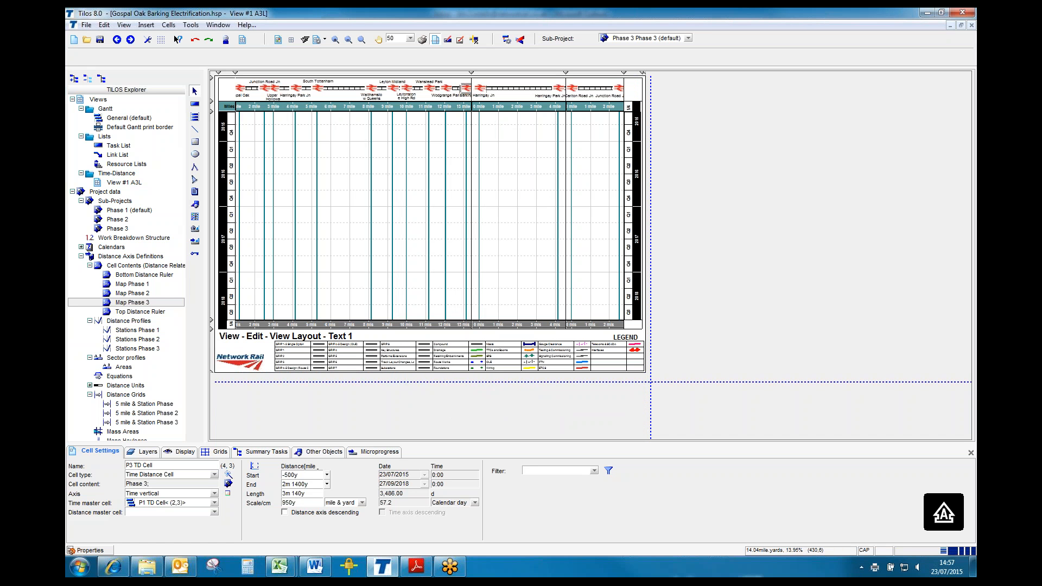
# Set the Phase 1 time-distance cell's start distance to 1500y and shift the Gospal Oak station label right, inside the map cell.
pyautogui.click(410, 39)
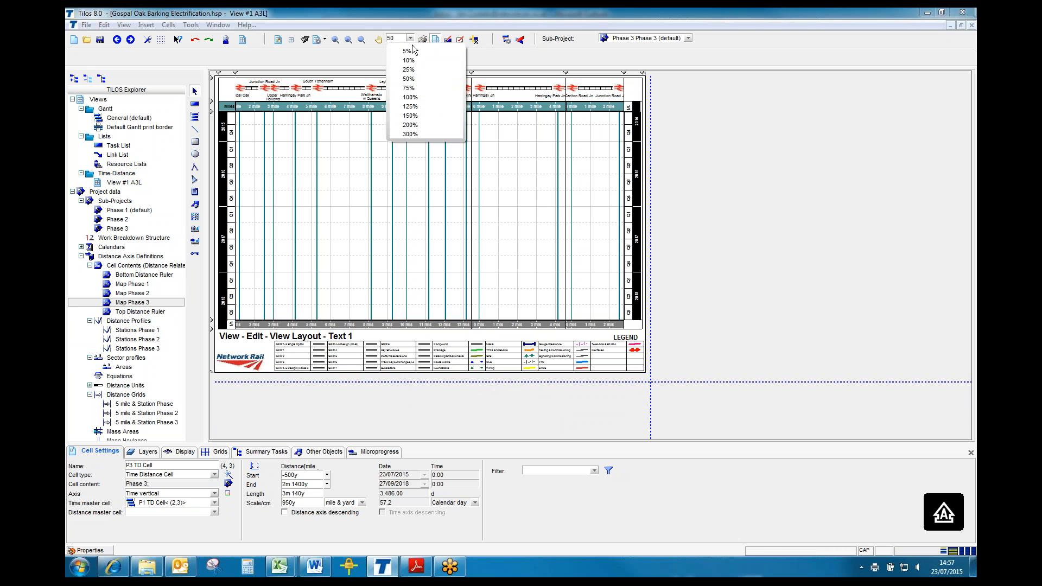
pyautogui.click(417, 98)
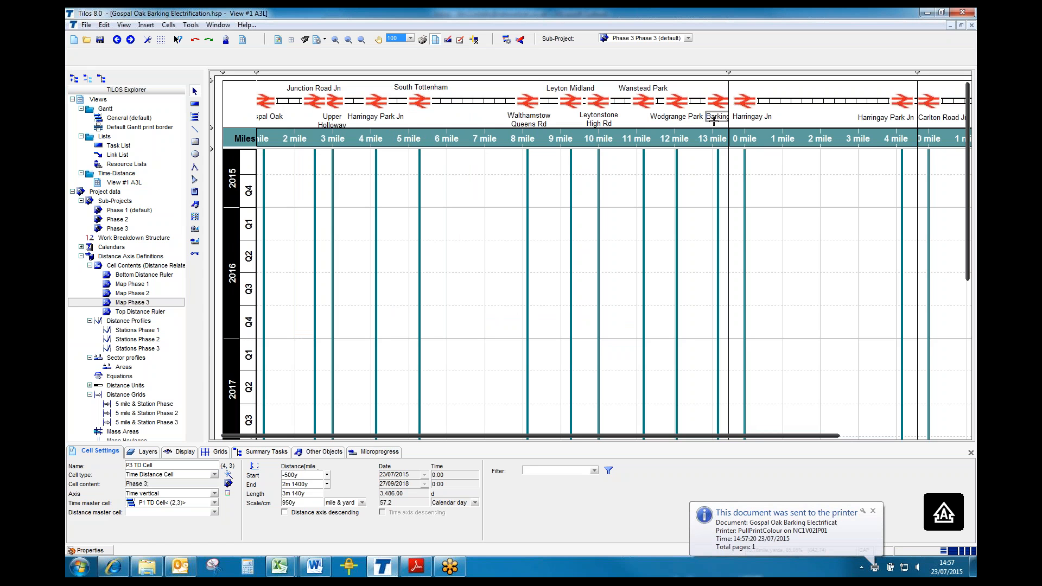
pyautogui.click(681, 121)
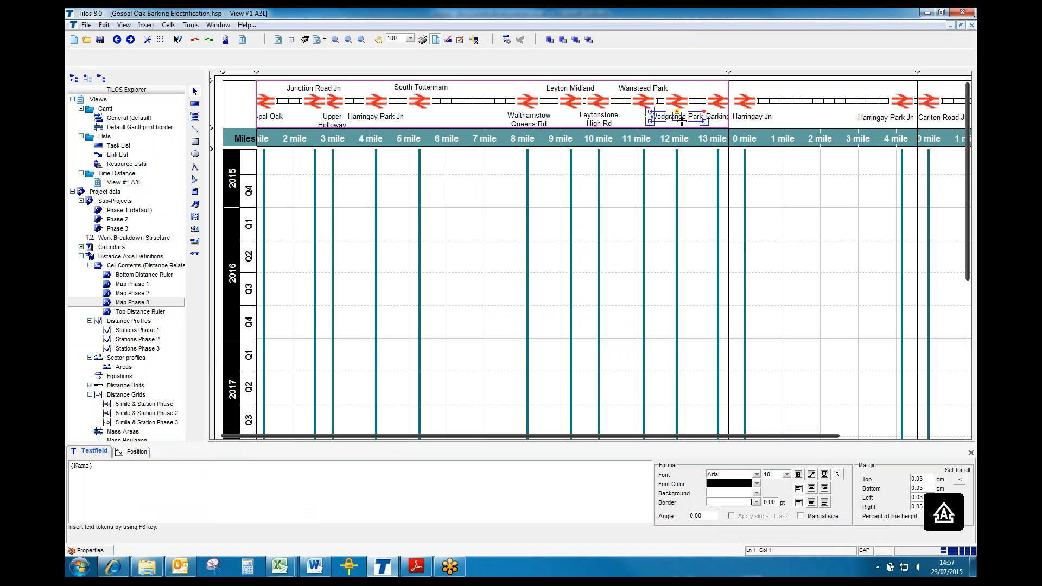
pyautogui.click(409, 197)
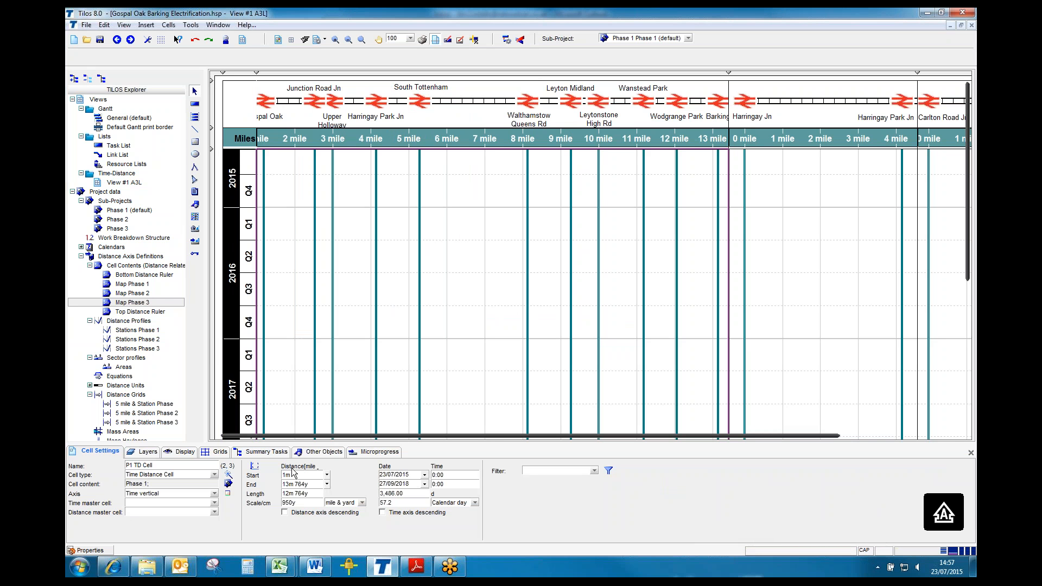
pyautogui.doubleClick(287, 476)
pyautogui.write('1500y')
pyautogui.press('Return')
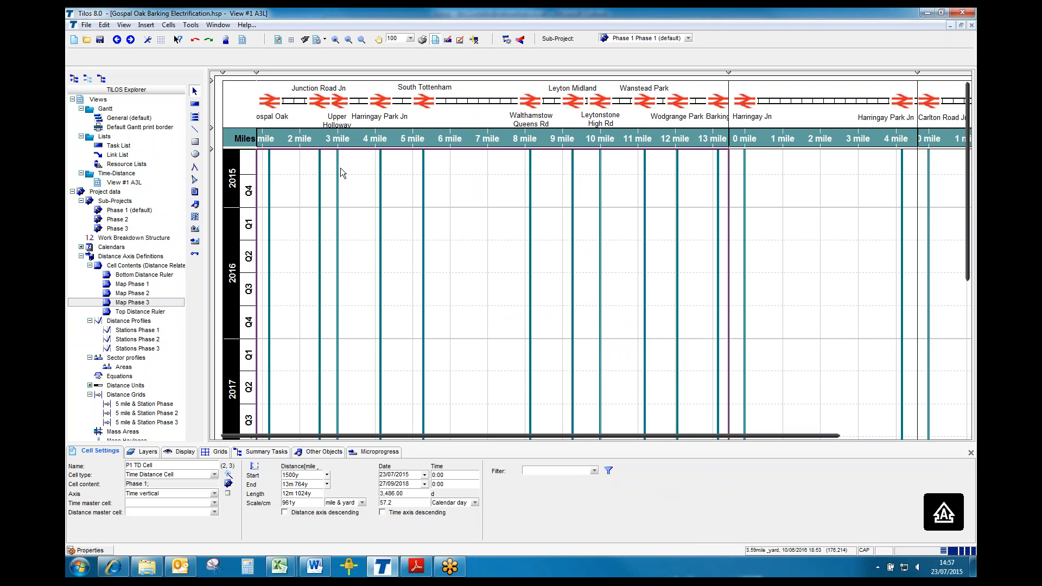
pyautogui.click(272, 118)
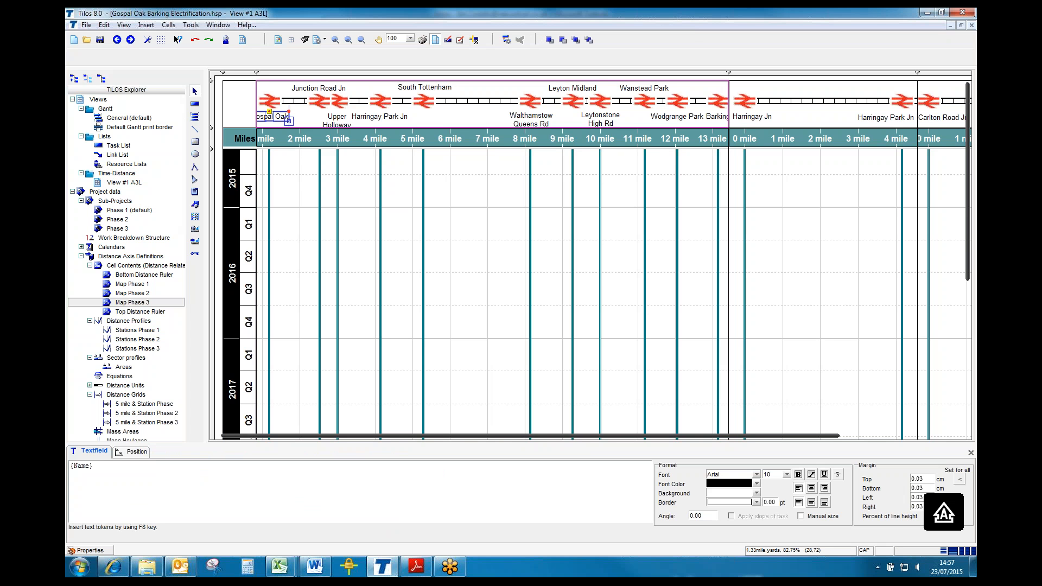
pyautogui.moveTo(286, 121); pyautogui.dragTo(293, 120)
# Make the Wodgrange Park station label a narrower, manually sized, centred two-line text box and raise it slightly.
pyautogui.click(664, 120)
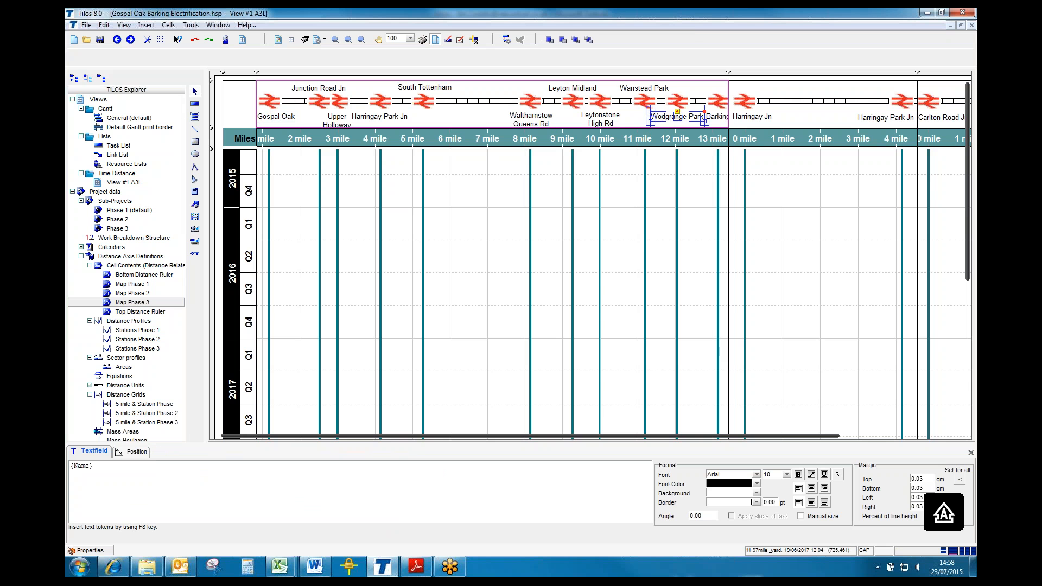
pyautogui.click(818, 517)
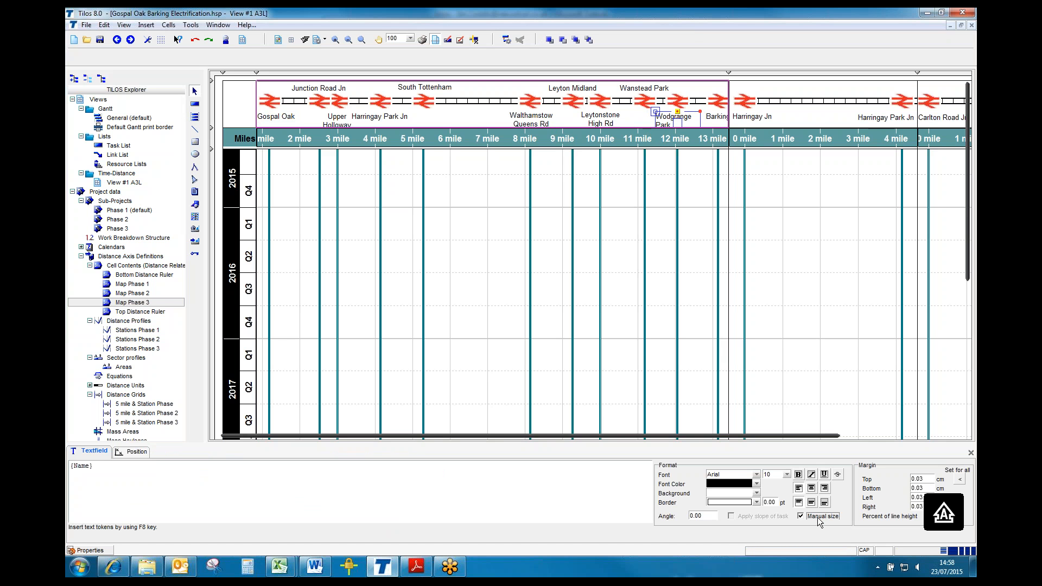
pyautogui.click(811, 489)
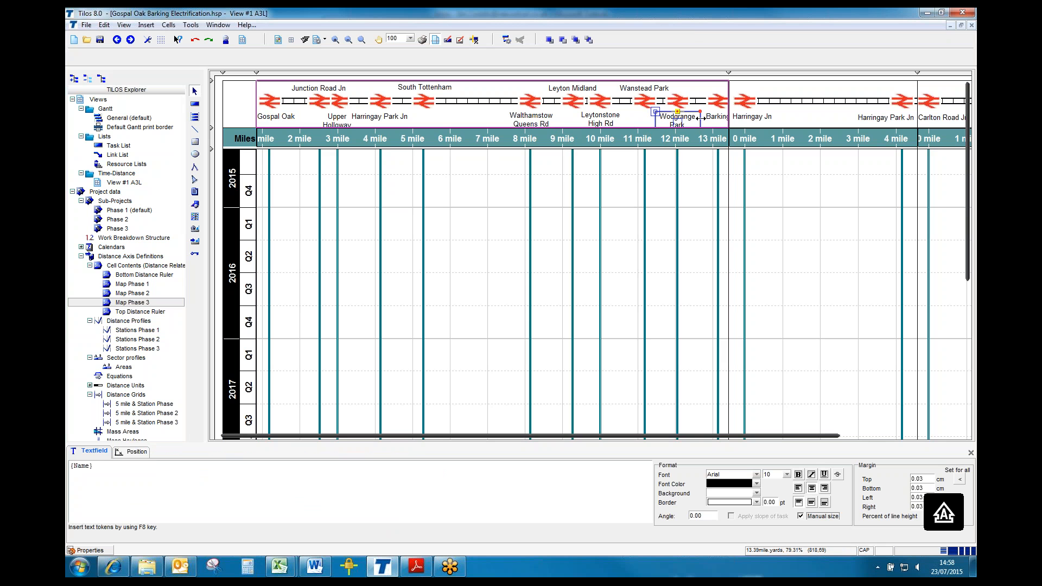
pyautogui.moveTo(701, 118); pyautogui.dragTo(697, 117)
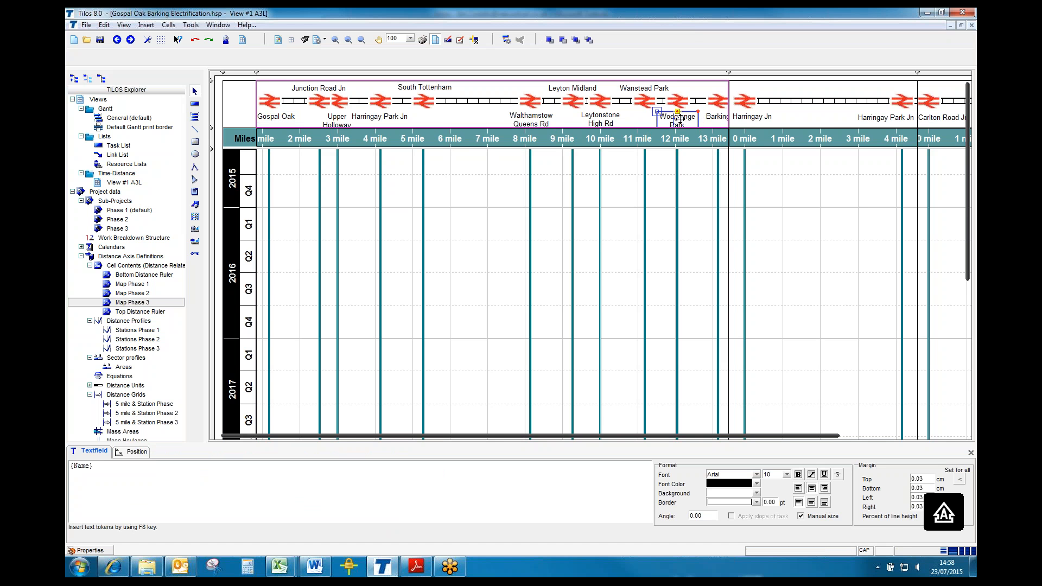
pyautogui.moveTo(680, 120); pyautogui.dragTo(680, 118)
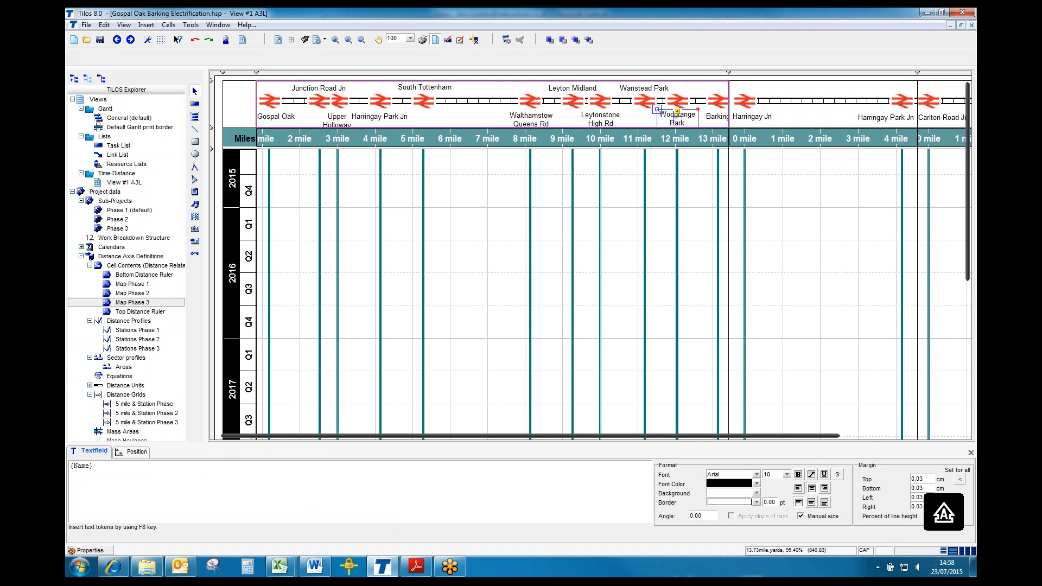
# Shift the Barking station label slightly left, clear of the Phase 1 column edge, and save the project.
pyautogui.click(718, 121)
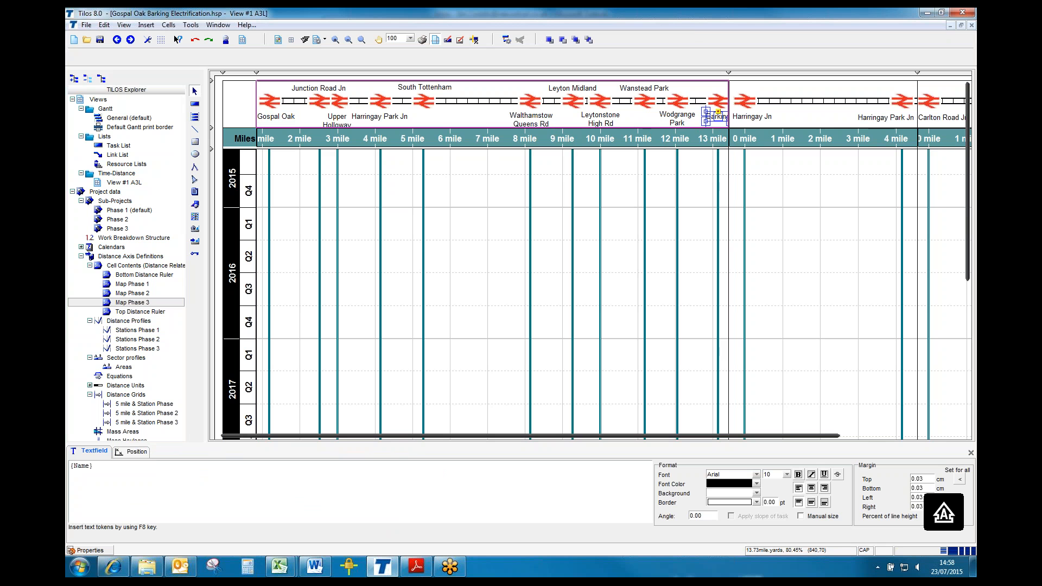
pyautogui.moveTo(715, 118); pyautogui.dragTo(713, 120)
pyautogui.click(818, 182)
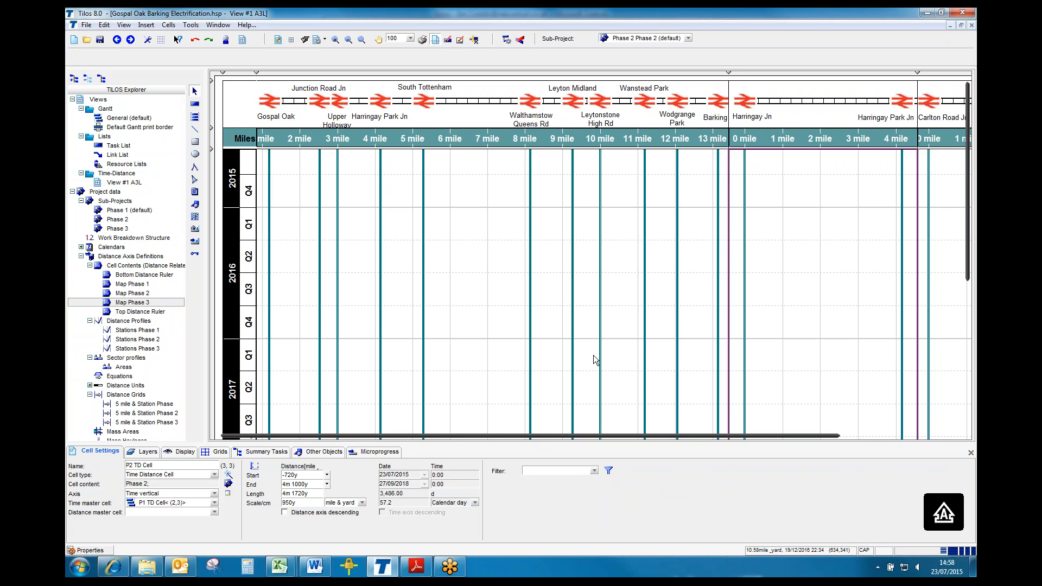
pyautogui.moveTo(608, 437)
pyautogui.mouseDown()
pyautogui.moveTo(724, 437)
pyautogui.moveTo(608, 442)
pyautogui.mouseUp()
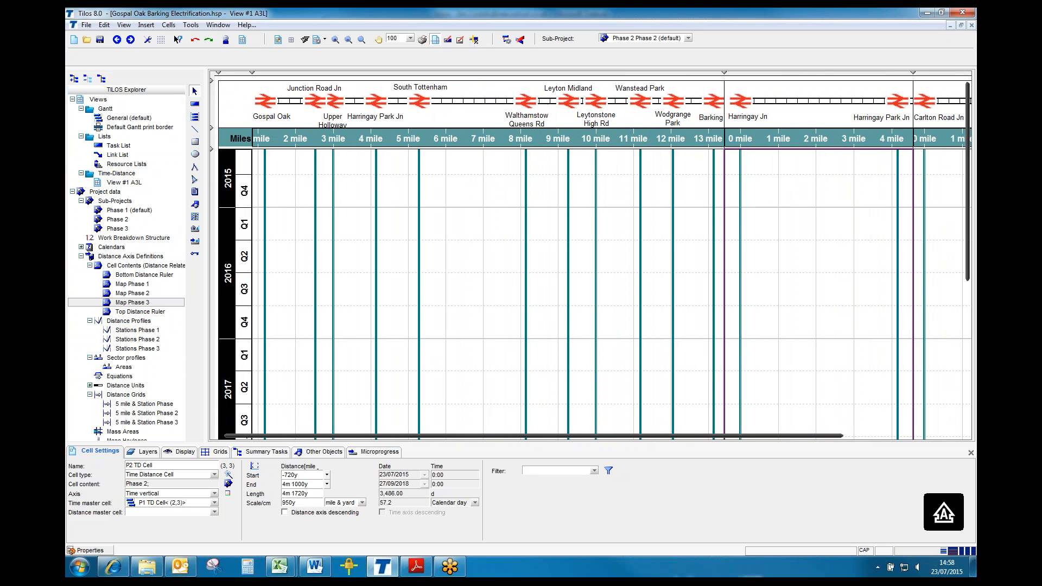
pyautogui.click(100, 41)
# Check the Phase 2 sub-project's name and Sub-Project-ID in its details, leaving them as they are.
pyautogui.click(128, 224)
pyautogui.doubleClick(128, 223)
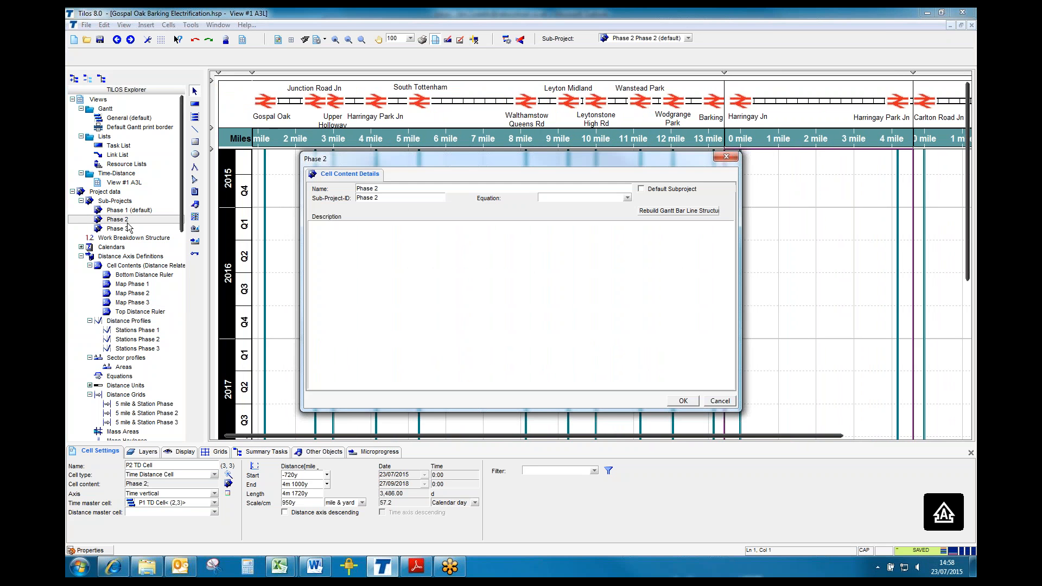
pyautogui.click(365, 198)
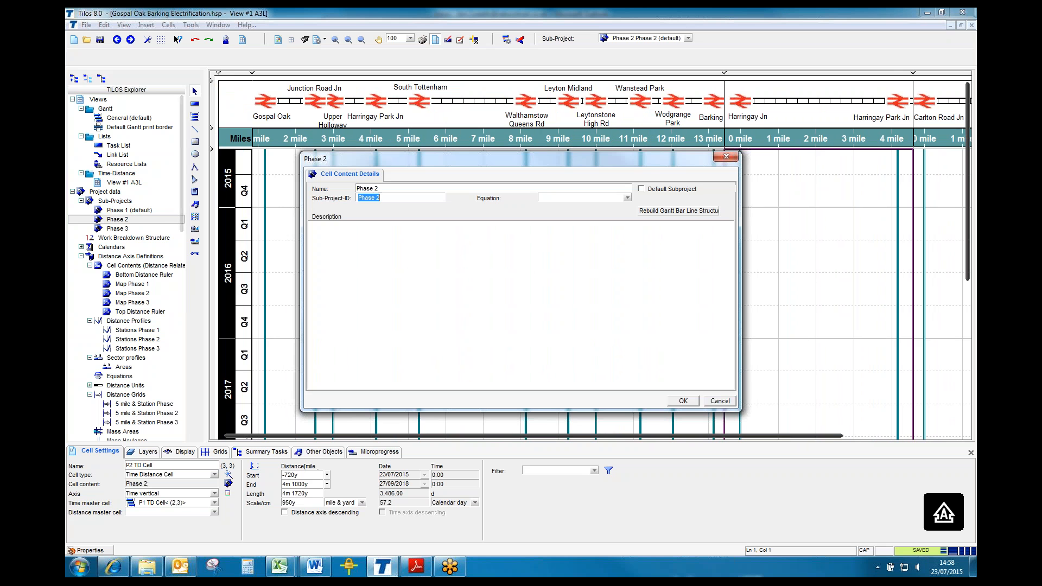
pyautogui.click(720, 402)
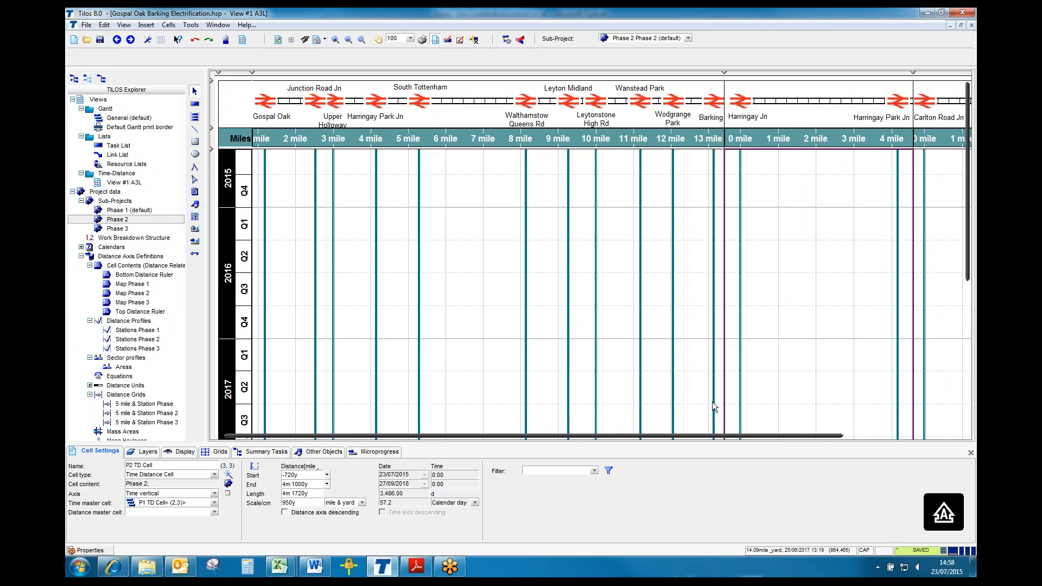
# Select the Phase 1 time-distance cell and save the project again.
pyautogui.click(487, 340)
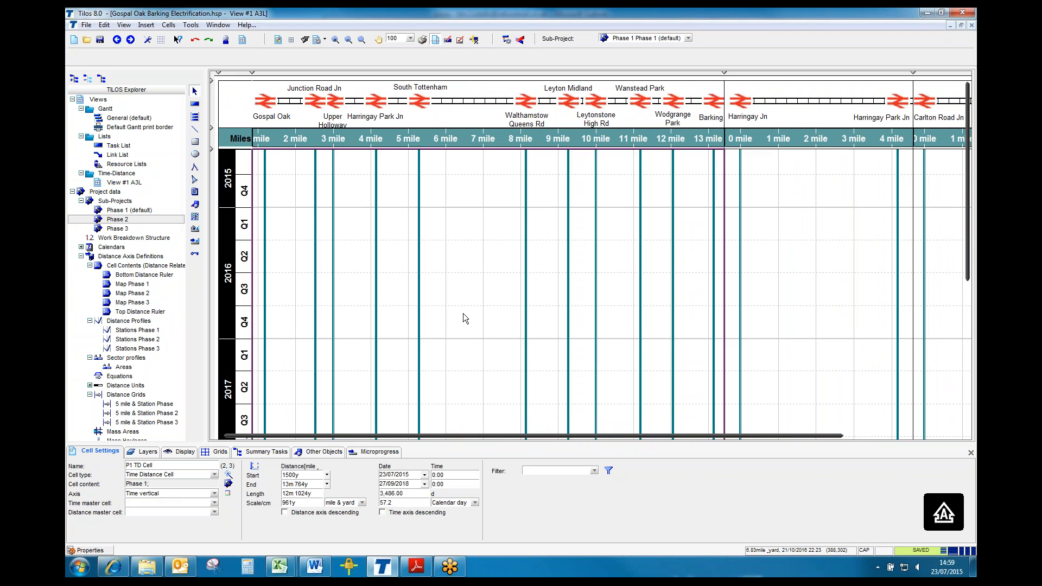
pyautogui.click(99, 42)
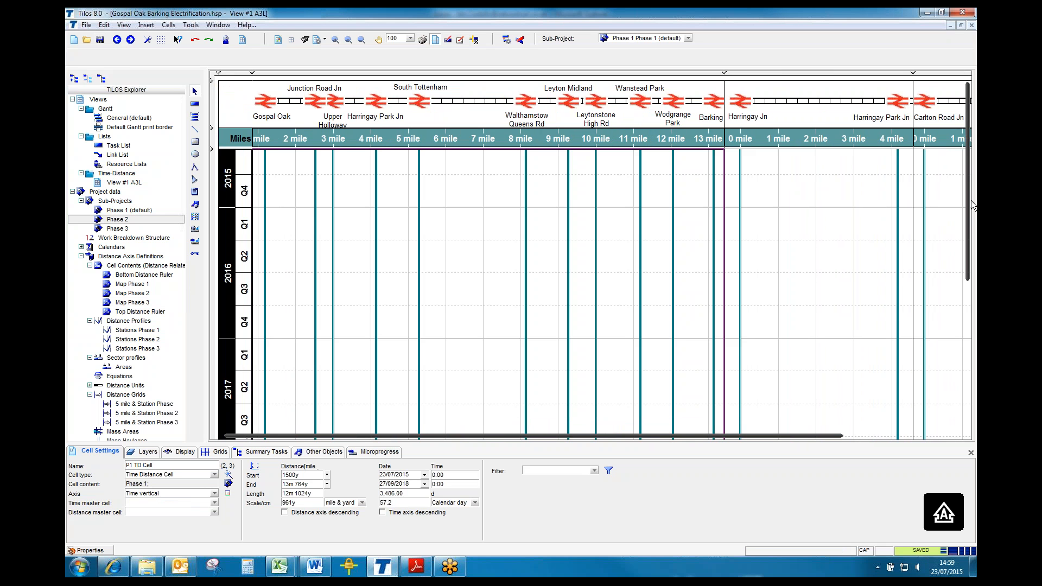